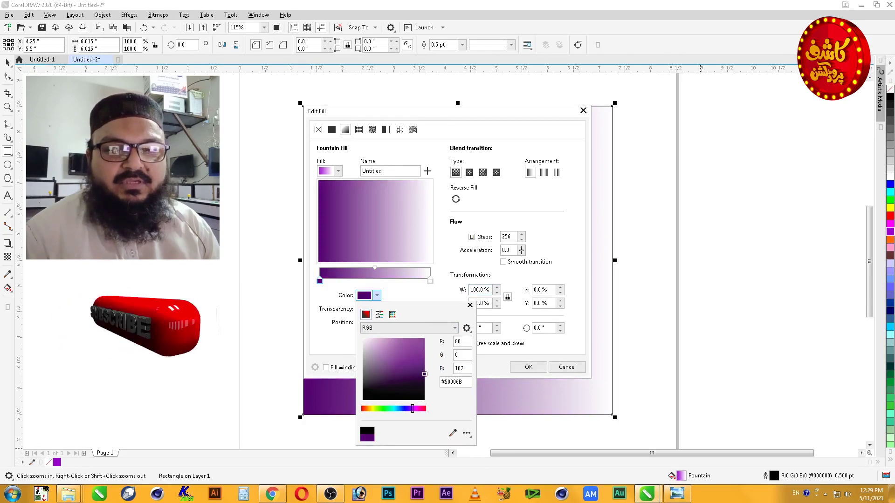
# Set the fountain fill's white end colour to bright magenta-purple and rotate the gradient to -90°
pyautogui.click(376, 295)
pyautogui.click(414, 409)
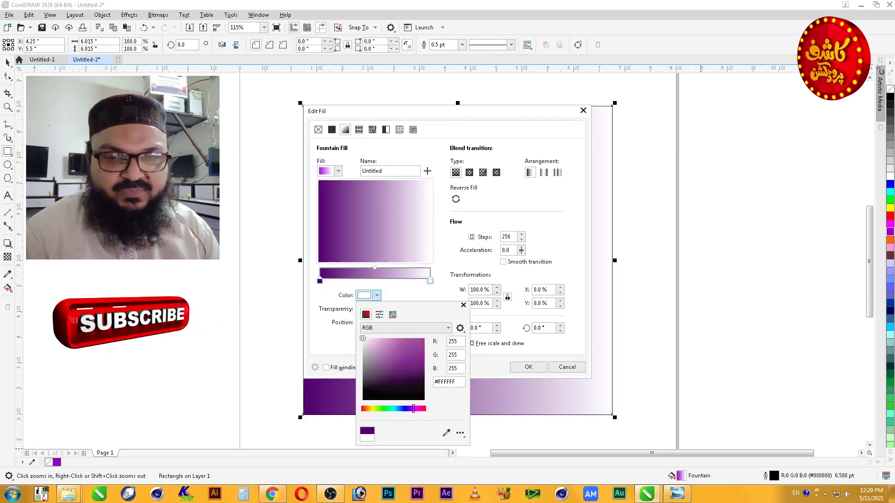
pyautogui.click(424, 353)
pyautogui.click(463, 305)
pyautogui.doubleClick(543, 328)
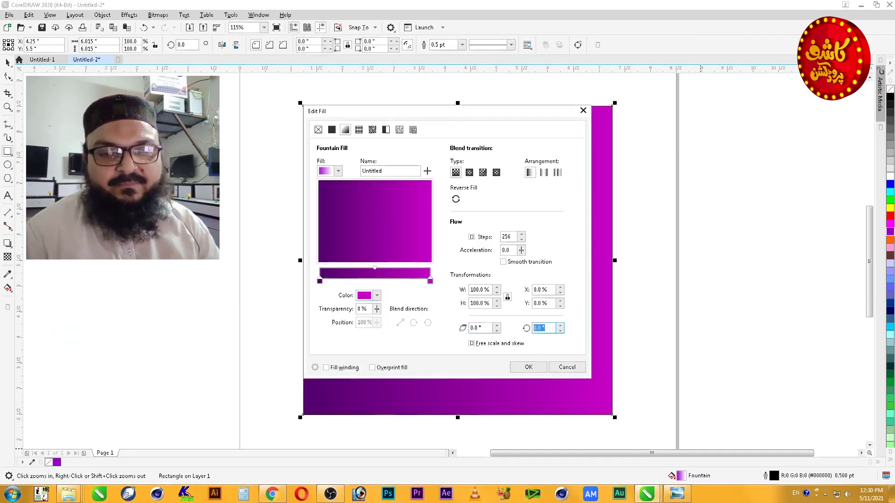
pyautogui.write('-90')
pyautogui.click(487, 328)
pyautogui.click(527, 367)
# Remove the outline from the gradient-filled square
pyautogui.click(595, 194)
pyautogui.press('space')
pyautogui.click(595, 195)
pyautogui.rightClick(890, 89)
pyautogui.press('Escape')
# Draw a small square about 0.83 in wide and place it outside the page, to the left of the gradient square
pyautogui.press('F2')
pyautogui.moveTo(172, 102); pyautogui.dragTo(432, 293)
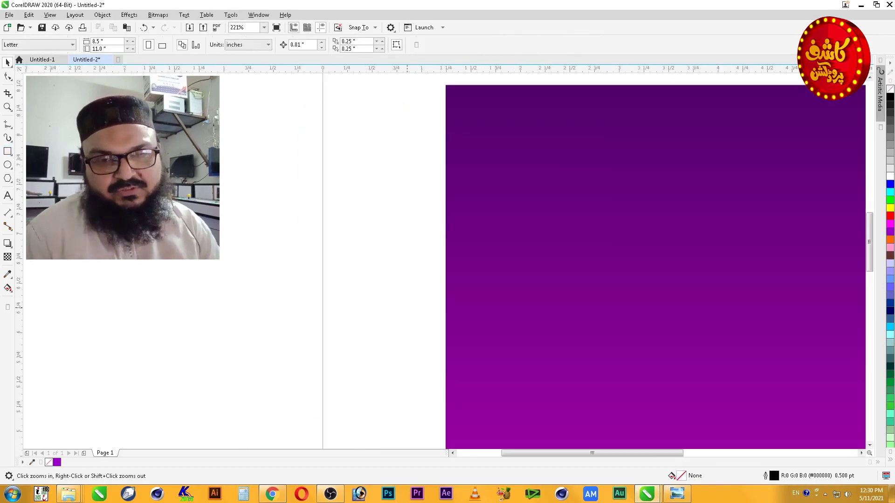
pyautogui.click(8, 165)
pyautogui.click(7, 151)
pyautogui.moveTo(364, 89); pyautogui.dragTo(435, 144)
pyautogui.press('F2')
pyautogui.scroll(-3, 466, 240)
pyautogui.moveTo(461, 250); pyautogui.dragTo(536, 324)
pyautogui.press('space')
pyautogui.moveTo(521, 275); pyautogui.dragTo(319, 242)
pyautogui.scroll(-1, 318, 242)
pyautogui.press('F2')
pyautogui.moveTo(172, 183); pyautogui.dragTo(489, 322)
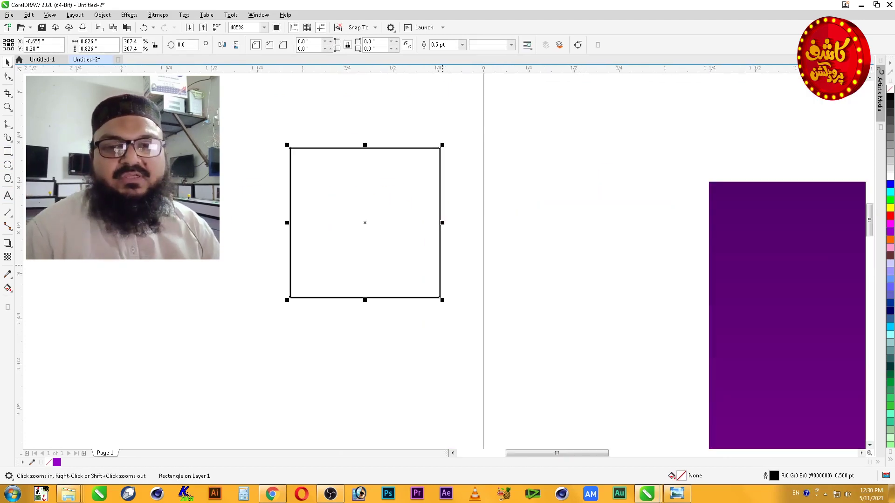
# Round all four corners of the small square to a radius of about 0.31 in
pyautogui.click(8, 76)
pyautogui.moveTo(290, 276); pyautogui.dragTo(290, 240)
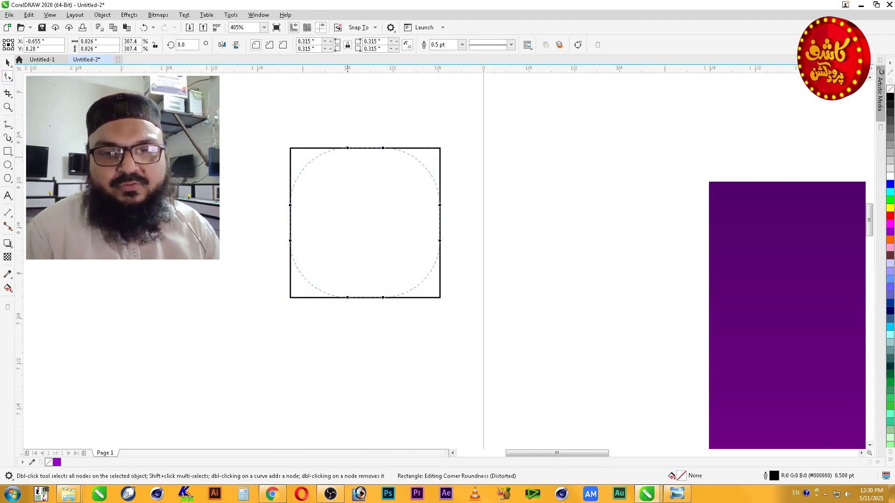
pyautogui.press('space')
pyautogui.press('space')
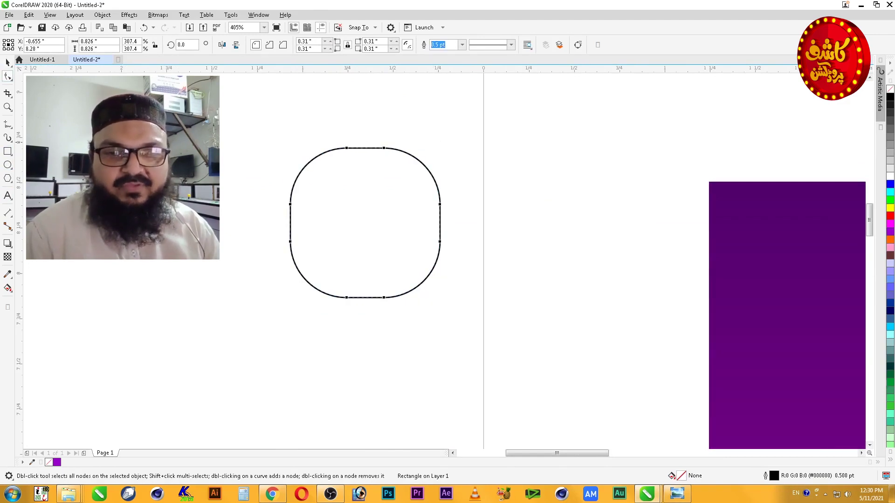
# Draw a vertical line across the rounded square and align it to the square's centre
pyautogui.click(7, 124)
pyautogui.click(313, 121)
pyautogui.keyDown('ctrl'); pyautogui.click(313, 338); pyautogui.keyUp('ctrl')
pyautogui.press('space')
pyautogui.keyDown('shift'); pyautogui.click(313, 287); pyautogui.keyUp('shift')
pyautogui.press('c')
pyautogui.press('e')
pyautogui.press('Escape')
pyautogui.click(366, 135)
# Create a yellow shape from the left half of the rounded square with Smart Fill and move it to the left
pyautogui.click(7, 287)
pyautogui.click(326, 223)
pyautogui.press('space')
pyautogui.moveTo(326, 222); pyautogui.dragTo(227, 223)
# Delete the original rounded square together with its vertical dividing line
pyautogui.moveTo(396, 287); pyautogui.dragTo(276, 375)
pyautogui.press('Delete')
pyautogui.click(247, 261)
# Draw a horizontal line about 1.085 in long across the yellow half shape and centre the two on each other
pyautogui.press('F2')
pyautogui.moveTo(290, 132); pyautogui.dragTo(169, 341)
pyautogui.click(7, 124)
pyautogui.click(231, 230)
pyautogui.keyDown('ctrl'); pyautogui.click(586, 230); pyautogui.keyUp('ctrl')
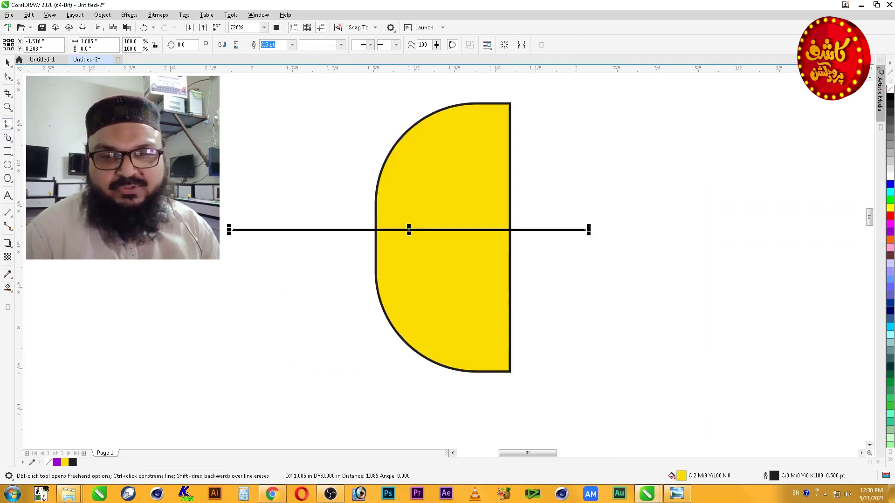
pyautogui.press('space')
pyautogui.keyDown('shift'); pyautogui.click(507, 284); pyautogui.keyUp('shift')
pyautogui.press('c')
pyautogui.press('e')
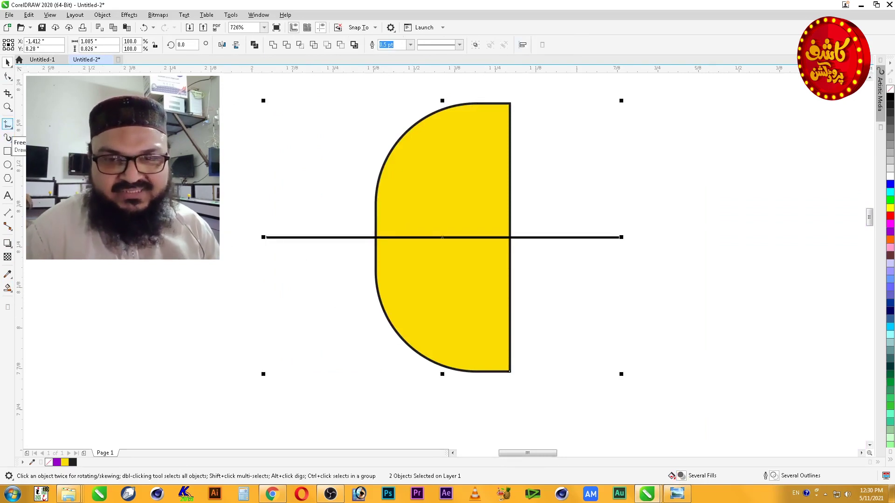
# Create a separate yellow quarter shape from the area above the horizontal line with Smart Fill
pyautogui.click(10, 291)
pyautogui.click(43, 299)
pyautogui.click(441, 198)
pyautogui.press('space')
pyautogui.click(623, 187)
# Delete the horizontal line and the leftover yellow half shape, keeping only the upper quarter
pyautogui.click(599, 238)
pyautogui.press('Delete')
pyautogui.click(433, 299)
pyautogui.press('Delete')
pyautogui.click(419, 215)
# Smooth the quarter's rounded corner by deleting the two nodes where the arc meets the straight edges
pyautogui.press('F2')
pyautogui.moveTo(344, 275); pyautogui.dragTo(585, 98)
pyautogui.press('F10')
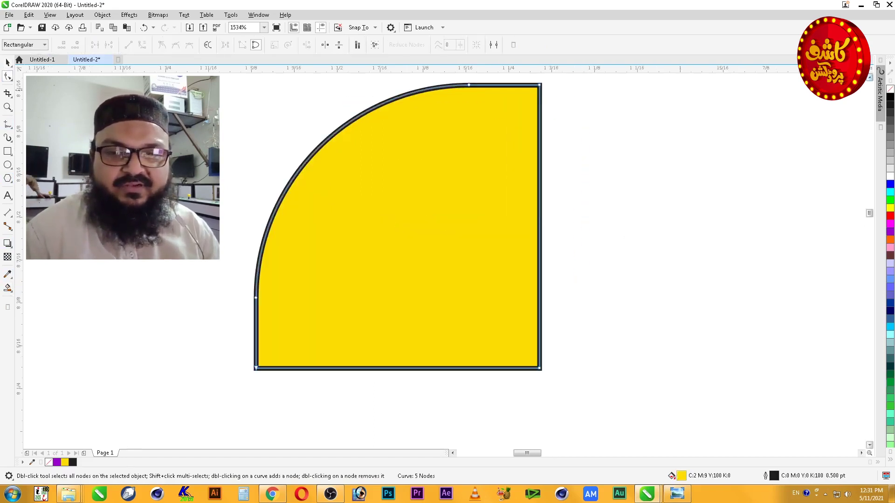
pyautogui.scroll(2, 396, 261)
pyautogui.hotkey('ctrl', 'z')
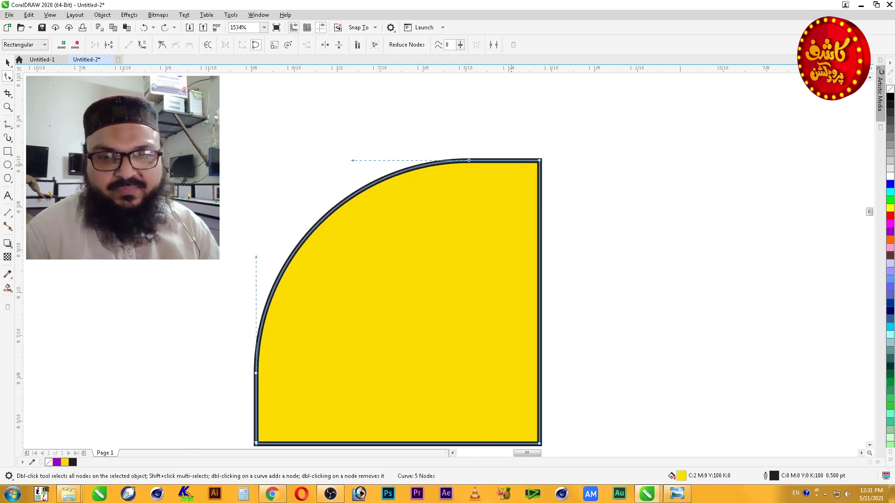
pyautogui.moveTo(523, 158); pyautogui.dragTo(438, 186)
pyautogui.press('Delete')
pyautogui.moveTo(224, 344); pyautogui.dragTo(299, 397)
pyautogui.press('Delete')
pyautogui.press('space')
pyautogui.scroll(-2, 330, 386)
pyautogui.press('Escape')
# Mirror-copy the quarter horizontally, and mirror-copy the resulting pair vertically to form a full rounded square
pyautogui.scroll(-1, 352, 295)
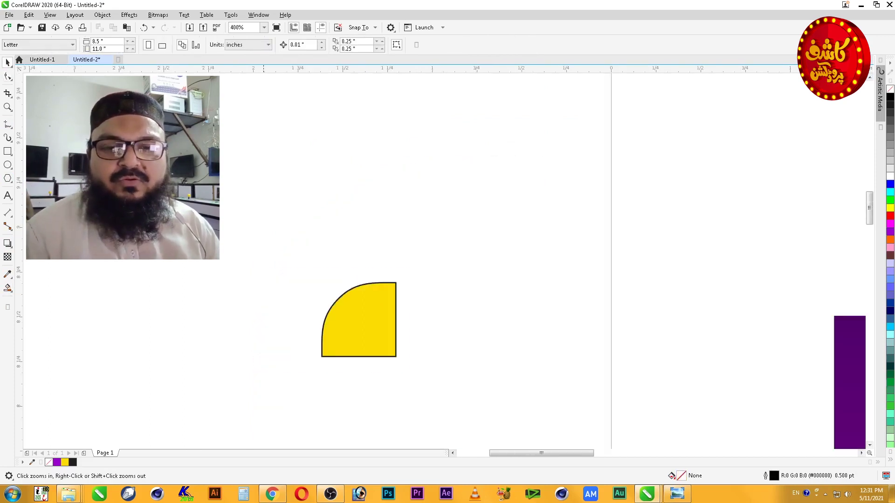
pyautogui.press('F2')
pyautogui.moveTo(301, 269); pyautogui.dragTo(490, 430)
pyautogui.click(372, 195)
pyautogui.moveTo(271, 189); pyautogui.dragTo(503, 189)
pyautogui.rightClick(503, 189)
pyautogui.keyDown('shift'); pyautogui.click(420, 188); pyautogui.keyUp('shift')
pyautogui.moveTo(446, 100); pyautogui.dragTo(447, 373)
pyautogui.rightClick(448, 373)
# Weld the four yellow quarter pieces into one single shape
pyautogui.press('F3')
pyautogui.moveTo(424, 419); pyautogui.dragTo(675, 163)
pyautogui.click(273, 44)
pyautogui.press('Return')
# Delete the nodes along the four sides of the welded shape, leaving only its four corner nodes
pyautogui.scroll(1, 714, 307)
pyautogui.press('F10')
pyautogui.click(525, 140)
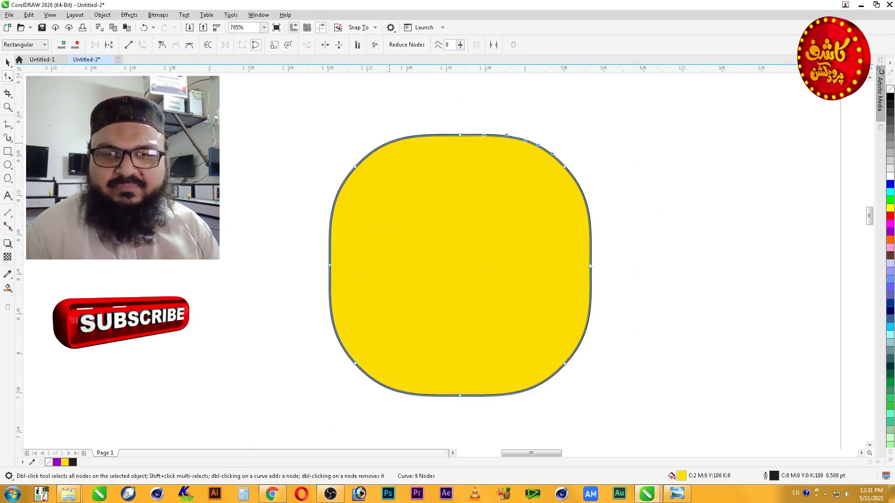
pyautogui.moveTo(471, 116); pyautogui.dragTo(448, 416)
pyautogui.press('Delete')
pyautogui.moveTo(614, 247); pyautogui.dragTo(284, 293)
pyautogui.press('Delete')
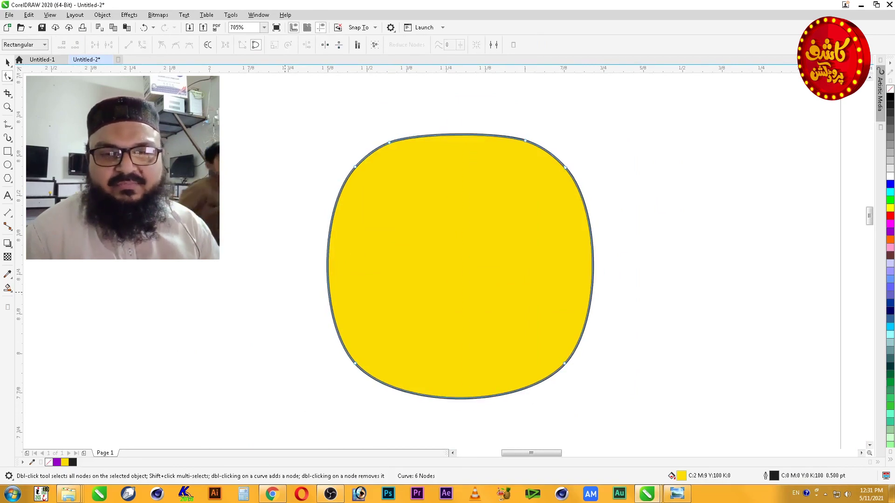
pyautogui.hotkey('ctrl', 'z')
pyautogui.press('space')
pyautogui.press('space')
pyautogui.hotkey('ctrl', 'shift', 'z')
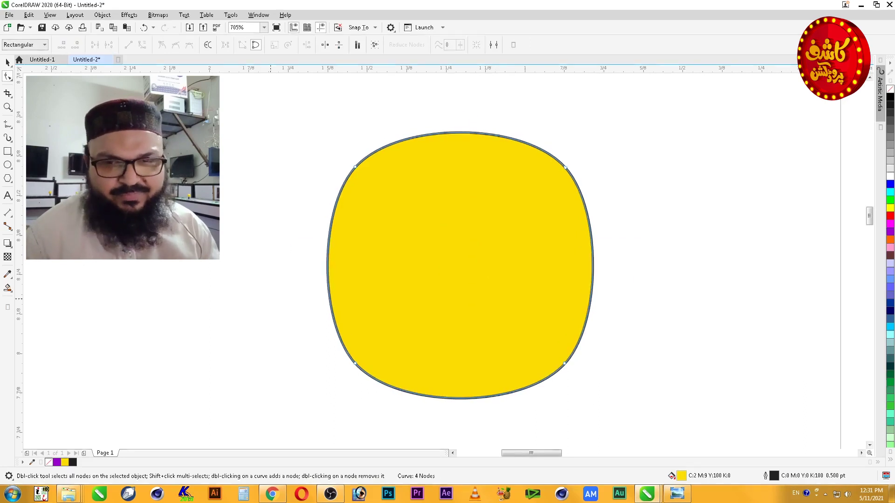
pyautogui.press('Escape')
# Remove the outline from the yellow shape and move it to the left
pyautogui.scroll(-2, 584, 250)
pyautogui.moveTo(391, 168); pyautogui.dragTo(710, 392)
pyautogui.click(476, 261)
pyautogui.rightClick(890, 88)
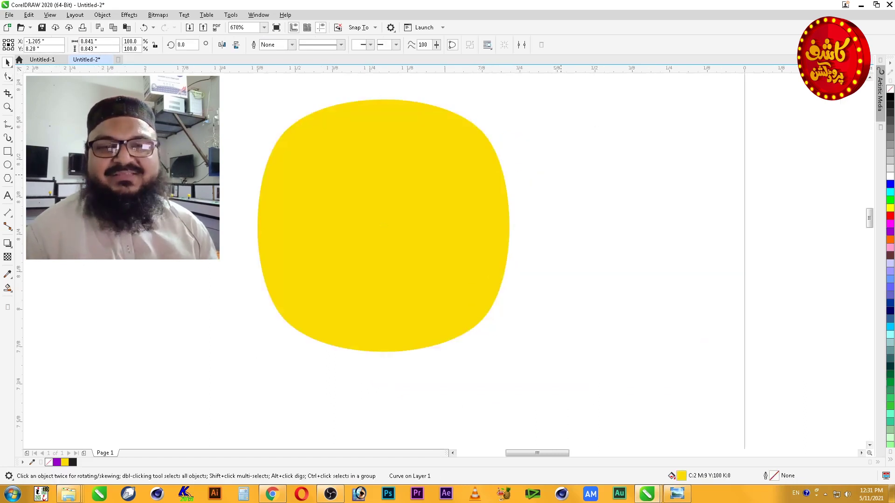
pyautogui.moveTo(439, 239); pyautogui.dragTo(344, 238)
pyautogui.click(7, 151)
pyautogui.press('space')
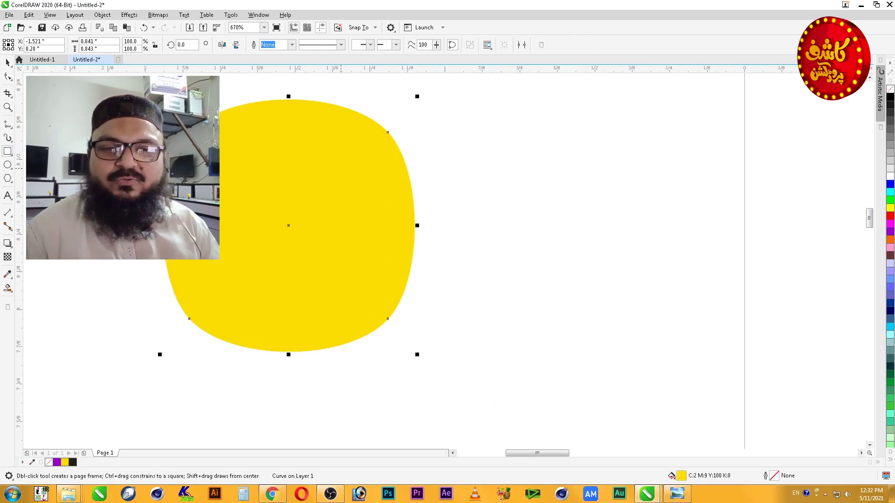
# Change the fill of the yellow rounded shape to white
pyautogui.scroll(-2, 390, 186)
pyautogui.press('Escape')
pyautogui.click(396, 200)
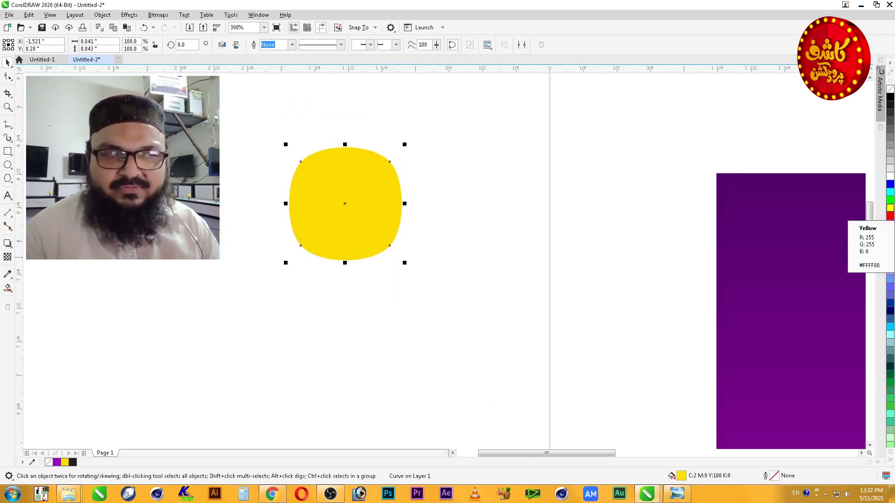
pyautogui.click(890, 176)
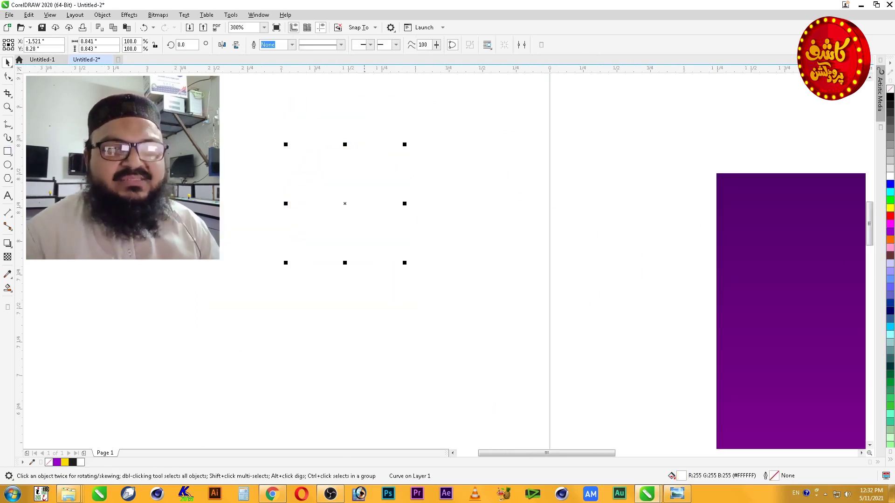
# Add a drop shadow to the white shape with Normal merge mode and a yellow colour
pyautogui.moveTo(345, 204); pyautogui.dragTo(401, 203)
pyautogui.click(183, 44)
pyautogui.click(163, 45)
pyautogui.click(136, 45)
pyautogui.click(226, 123)
# Draw a large rectangle around the white shape, fill it black and send it to the back
pyautogui.click(8, 151)
pyautogui.moveTo(219, 95); pyautogui.dragTo(494, 341)
pyautogui.press('space')
pyautogui.click(889, 97)
pyautogui.hotkey('shift', 'pagedown')
# Turn the white shape's drop shadow into an even glow with zero offset and a feather of 30
pyautogui.click(550, 200)
pyautogui.click(448, 280)
pyautogui.moveTo(448, 280); pyautogui.dragTo(437, 271)
pyautogui.click(402, 233)
pyautogui.click(282, 44)
pyautogui.click(300, 90)
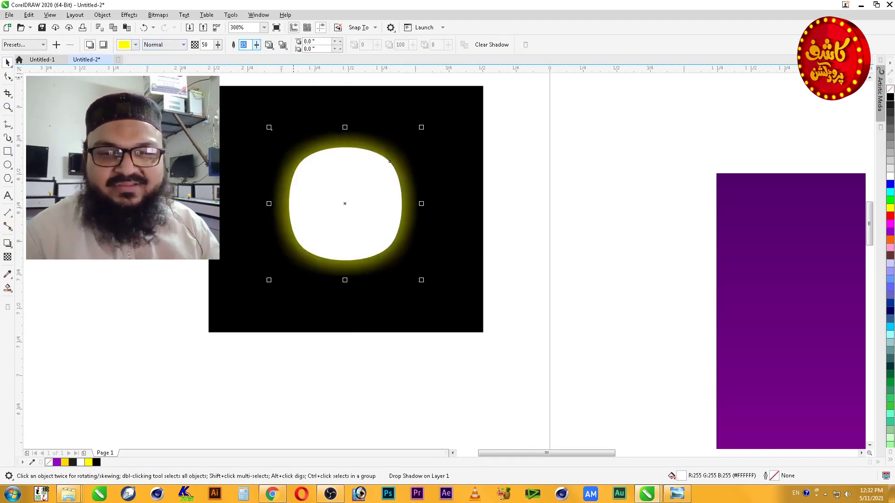
pyautogui.press('Escape')
pyautogui.click(428, 193)
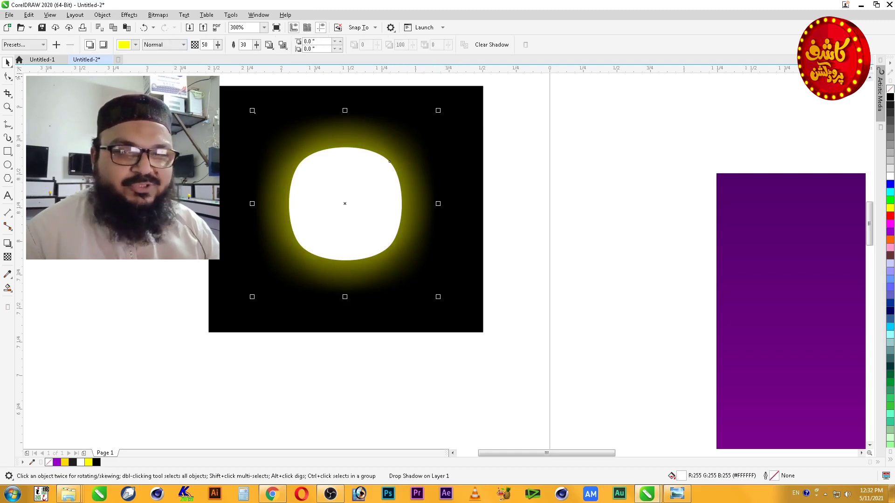
# Change the glow's colour to the warm yellow #F7DB24
pyautogui.click(135, 44)
pyautogui.click(181, 88)
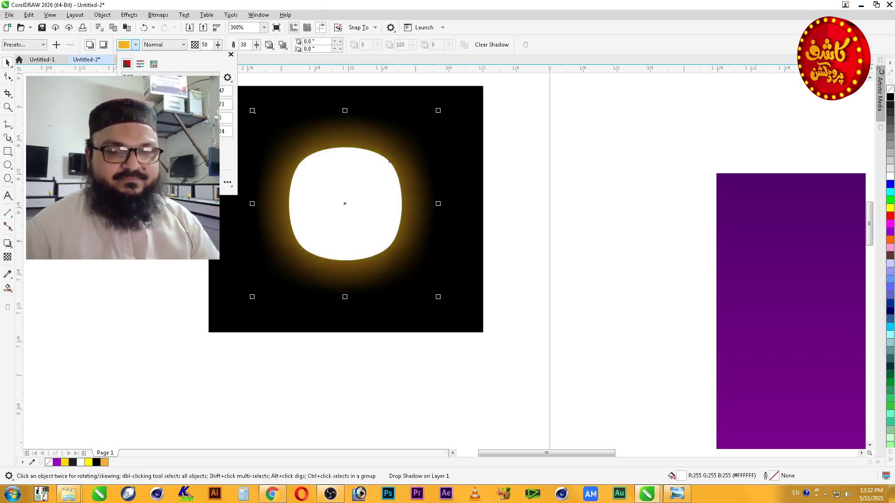
pyautogui.click(131, 158)
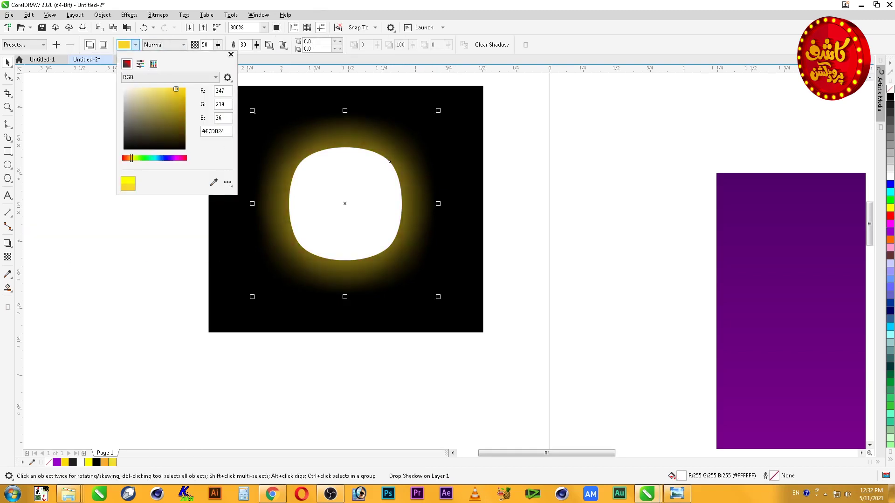
pyautogui.press('Escape')
pyautogui.rightClick(406, 174)
pyautogui.press('Escape')
# Duplicate the glowing shape to the right and set the copy's shadow feather to 50
pyautogui.moveTo(405, 175); pyautogui.dragTo(570, 183)
pyautogui.rightClick(570, 182)
pyautogui.press('Escape')
pyautogui.moveTo(248, 45); pyautogui.dragTo(189, 45)
pyautogui.write('50')
pyautogui.press('Return')
# Change the copy's shadow colour to a brighter yellow
pyautogui.click(135, 44)
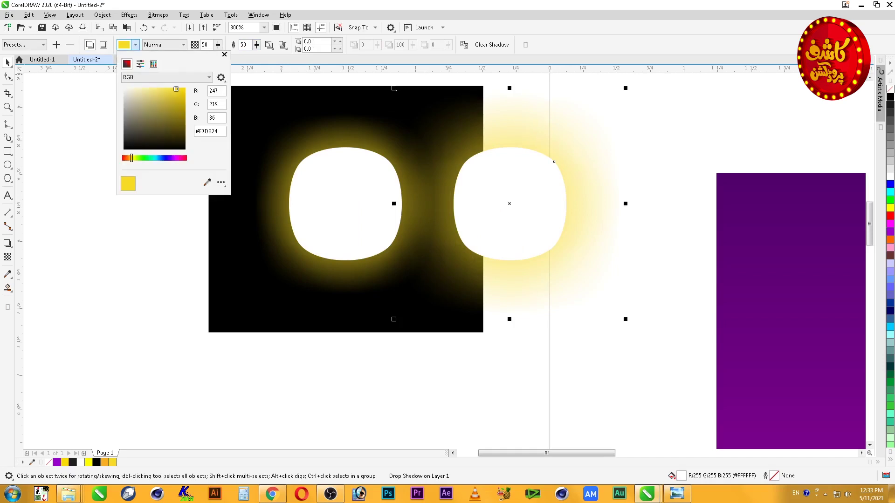
pyautogui.click(154, 64)
pyautogui.click(199, 92)
pyautogui.click(7, 63)
# Break the drop shadows apart from both white shapes
pyautogui.rightClick(589, 139)
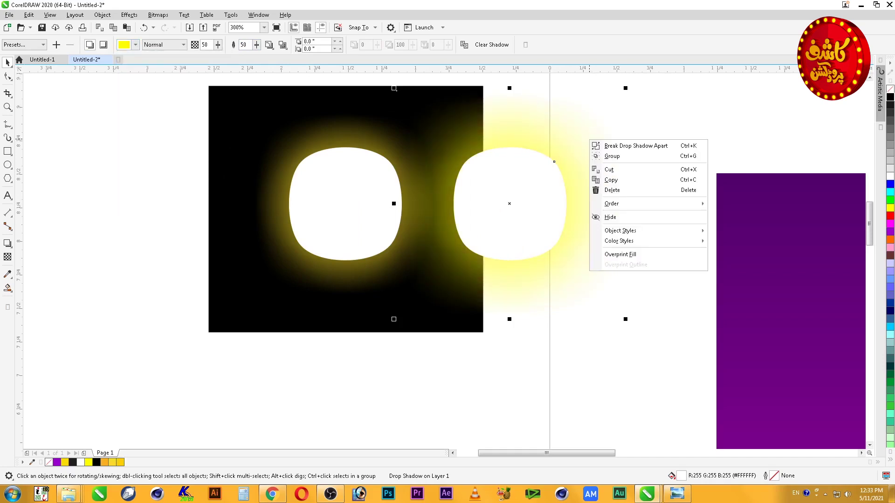
pyautogui.click(333, 135)
pyautogui.rightClick(333, 134)
pyautogui.click(380, 141)
# Centre the larger separated glow on the smaller glow around the original shape and adjust the stacking order by one level
pyautogui.click(438, 175)
pyautogui.keyDown('shift'); pyautogui.click(393, 192); pyautogui.keyUp('shift')
pyautogui.press('c')
pyautogui.press('e')
pyautogui.press('Escape')
pyautogui.click(393, 192)
pyautogui.hotkey('ctrl', 'pagedown')
pyautogui.press('Escape')
pyautogui.click(393, 192)
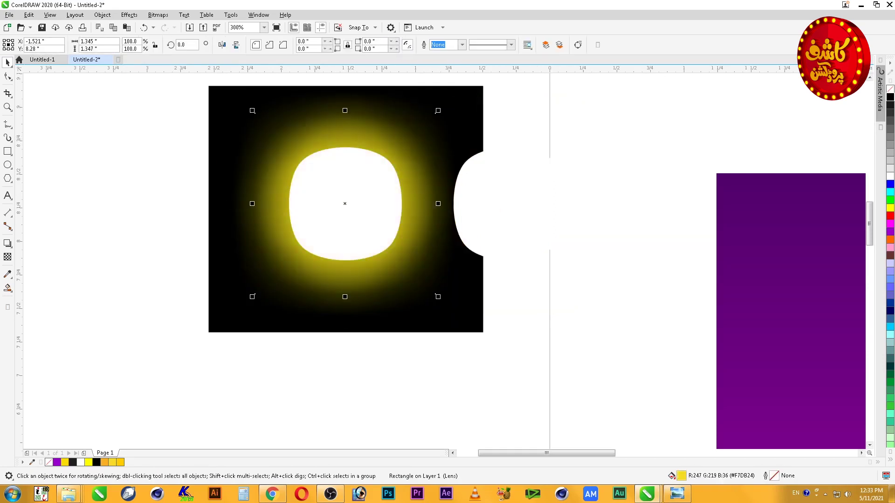
# Tint the selected yellow glow around the original shape with red
pyautogui.keyDown('ctrl'); pyautogui.click(890, 216); pyautogui.keyUp('ctrl')
pyautogui.keyDown('ctrl'); pyautogui.click(890, 216); pyautogui.keyUp('ctrl')
pyautogui.click(355, 136)
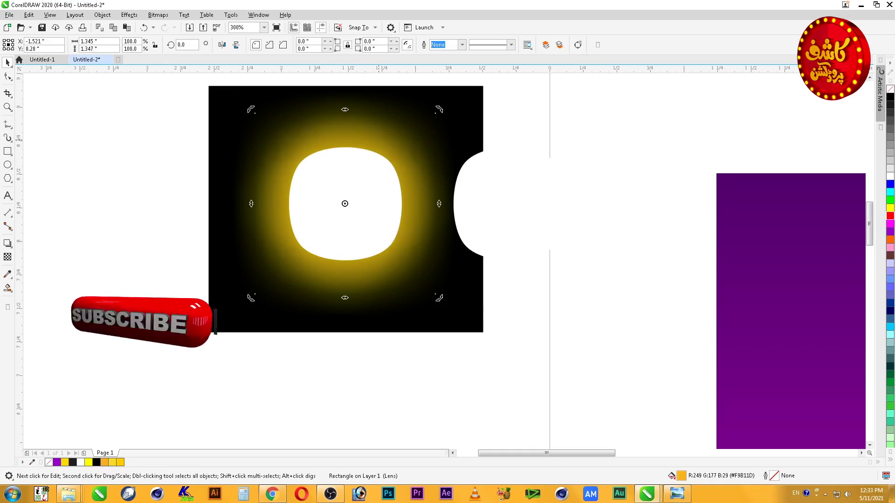
pyautogui.press('Escape')
# Try enlarging the yellow glow around the original shape to about 2.46 inches wide
pyautogui.click(360, 138)
pyautogui.scroll(-1, 368, 142)
pyautogui.moveTo(415, 114); pyautogui.dragTo(441, 88)
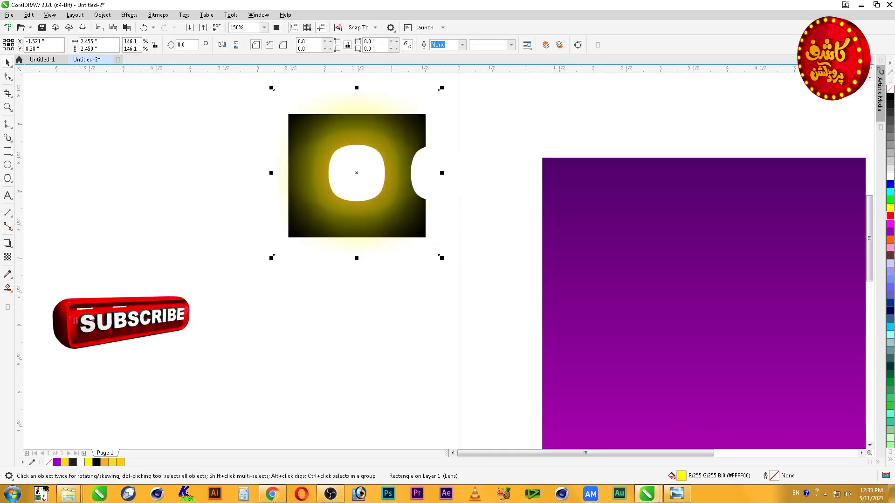
pyautogui.hotkey('ctrl', 'z')
pyautogui.hotkey('ctrl', 'z')
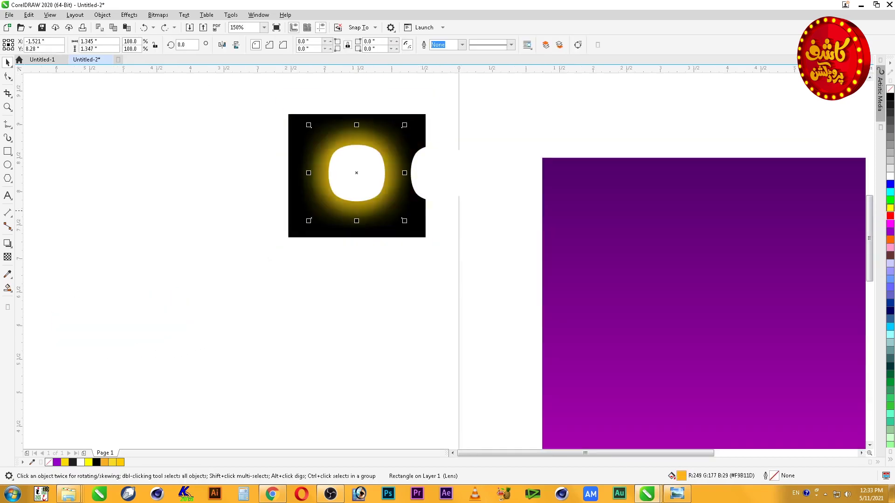
# Fill the smaller glow around the original shape with plain yellow
pyautogui.click(890, 209)
pyautogui.click(449, 175)
pyautogui.moveTo(260, 169); pyautogui.dragTo(256, 175)
pyautogui.click(392, 175)
# Give the second white shape a black outline with no fill and move it to the left of the black rectangle
pyautogui.click(442, 176)
pyautogui.click(890, 224)
pyautogui.rightClick(889, 97)
pyautogui.click(889, 89)
pyautogui.moveTo(438, 172); pyautogui.dragTo(222, 173)
pyautogui.press('F2')
pyautogui.moveTo(453, 110); pyautogui.dragTo(266, 259)
# Try moving the glow away from the white shape and filling it with red
pyautogui.click(488, 157)
pyautogui.moveTo(488, 157); pyautogui.dragTo(553, 195)
pyautogui.hotkey('ctrl', 'z')
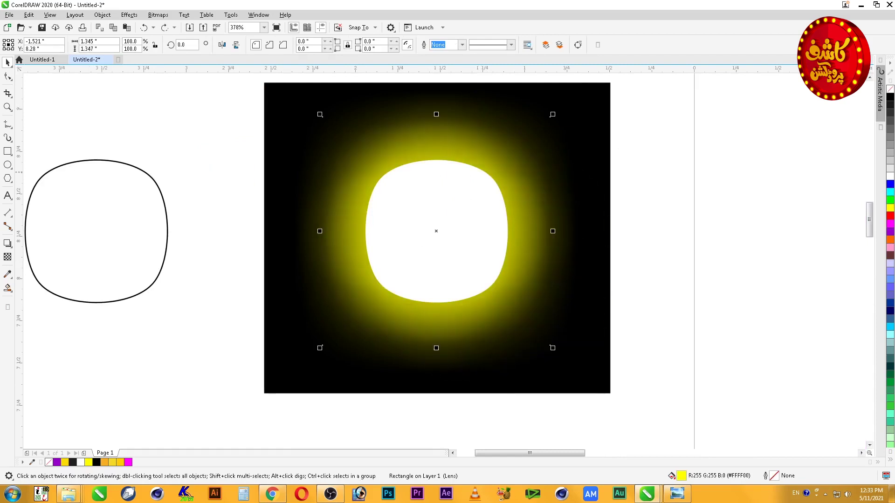
pyautogui.click(890, 216)
pyautogui.hotkey('ctrl', 'z')
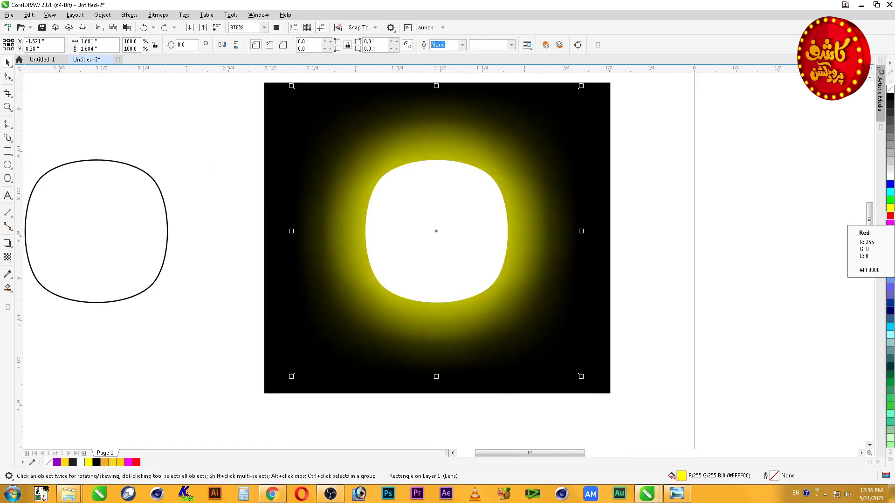
# Tint the larger glow with red and enlarge it from its centre to about 2.45 inches wide
pyautogui.keyDown('ctrl'); pyautogui.click(889, 216); pyautogui.keyUp('ctrl')
pyautogui.keyDown('ctrl'); pyautogui.click(890, 216); pyautogui.keyUp('ctrl')
pyautogui.scroll(-1, 658, 168)
pyautogui.moveTo(619, 124); pyautogui.dragTo(661, 101)
pyautogui.click(670, 102)
# Shrink the smaller yellow glow around the white shape to about 1.2 inches wide
pyautogui.click(588, 181)
pyautogui.moveTo(605, 153)
pyautogui.mouseDown()
pyautogui.moveTo(594, 164)
pyautogui.moveTo(599, 158)
pyautogui.mouseUp()
# Add a drop shadow to the outlined shape, adjusting its feather direction and using the Normal merge mode
pyautogui.click(400, 215)
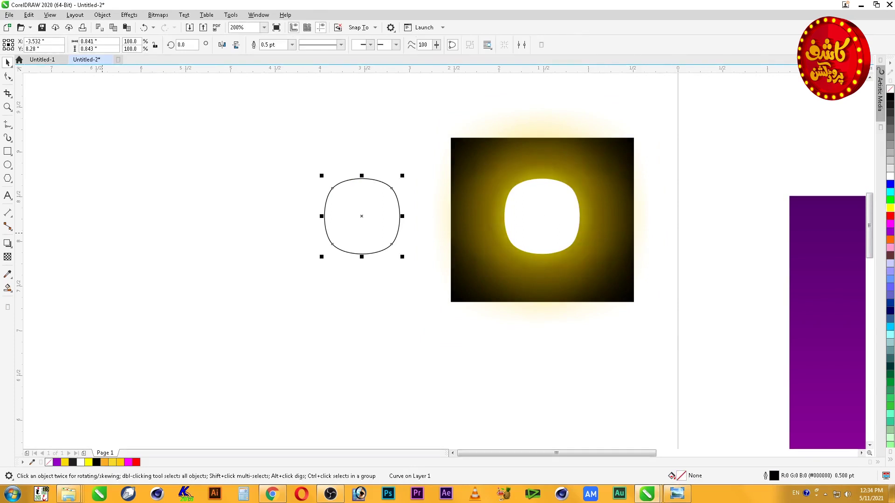
pyautogui.click(8, 244)
pyautogui.moveTo(362, 216); pyautogui.dragTo(509, 241)
pyautogui.click(269, 45)
pyautogui.click(288, 88)
pyautogui.click(183, 45)
pyautogui.click(158, 60)
pyautogui.click(183, 45)
pyautogui.click(158, 54)
# Set the outlined shape's shadow colour to yellow and its feather to 15
pyautogui.click(135, 44)
pyautogui.click(198, 104)
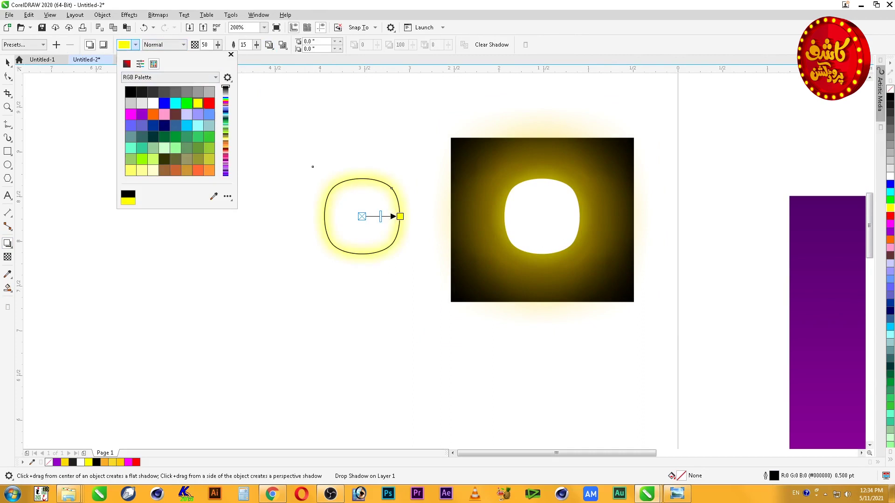
pyautogui.click(243, 45)
pyautogui.write('15')
pyautogui.press('Return')
# Separate the yellow shadow from the outlined shape and place it centred over the white shape
pyautogui.click(7, 62)
pyautogui.rightClick(377, 173)
pyautogui.click(396, 177)
pyautogui.moveTo(396, 177); pyautogui.dragTo(576, 176)
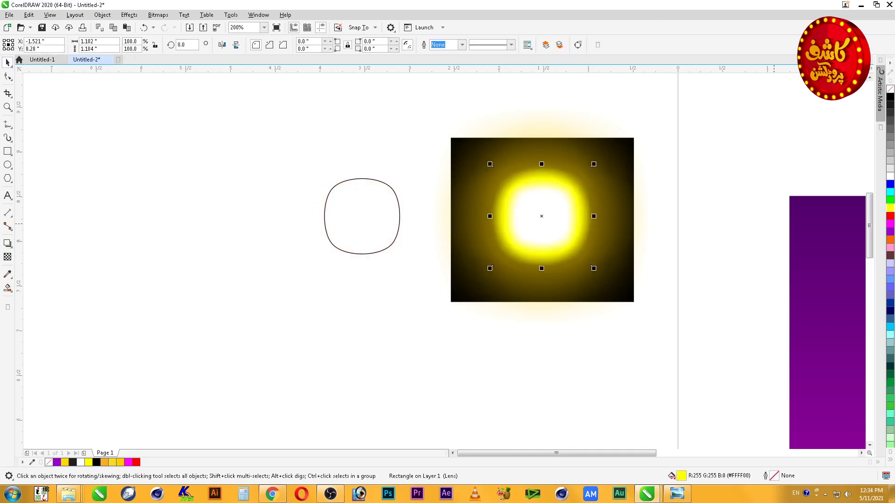
# Try red, yellow and white-tinted yellow fills on the small glow over the white shape
pyautogui.click(890, 216)
pyautogui.click(890, 207)
pyautogui.keyDown('ctrl'); pyautogui.click(889, 176); pyautogui.keyUp('ctrl')
pyautogui.keyDown('ctrl'); pyautogui.click(890, 177); pyautogui.keyUp('ctrl')
pyautogui.keyDown('ctrl'); pyautogui.click(889, 176); pyautogui.keyUp('ctrl')
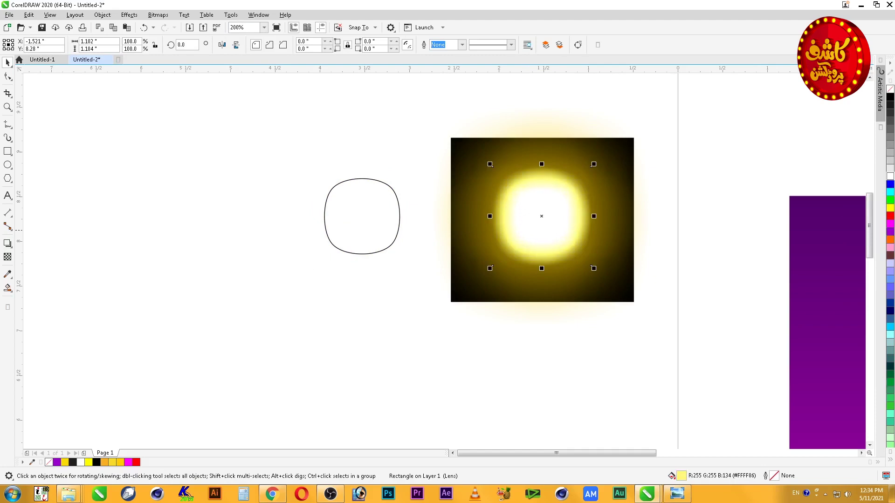
pyautogui.keyDown('ctrl'); pyautogui.click(889, 176); pyautogui.keyUp('ctrl')
# Try filling the larger glow around the white shape with plain yellow
pyautogui.click(492, 166)
pyautogui.click(889, 208)
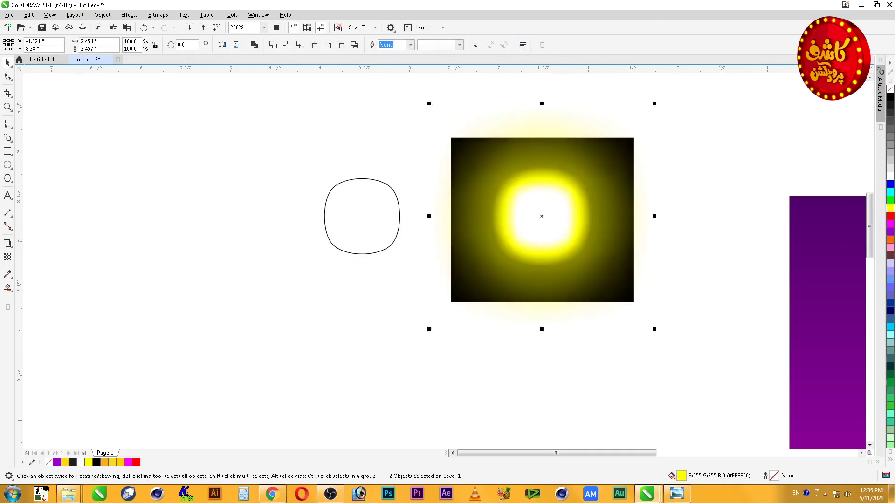
pyautogui.hotkey('ctrl', 'z')
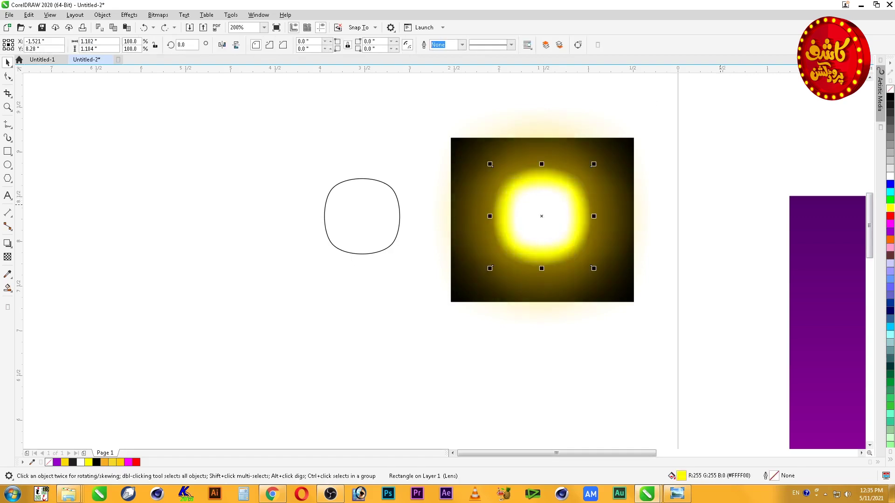
# Undo back to the outlined shape's shadow, set its opacity to 50 and break the shadow apart
pyautogui.hotkey('ctrl', 'z')
pyautogui.write('50')
pyautogui.press('Return')
pyautogui.hotkey('ctrl', 'k')
pyautogui.press('Escape')
# Centre the separated small glow on the white shape and shrink it to about 1 inch wide
pyautogui.click(391, 173)
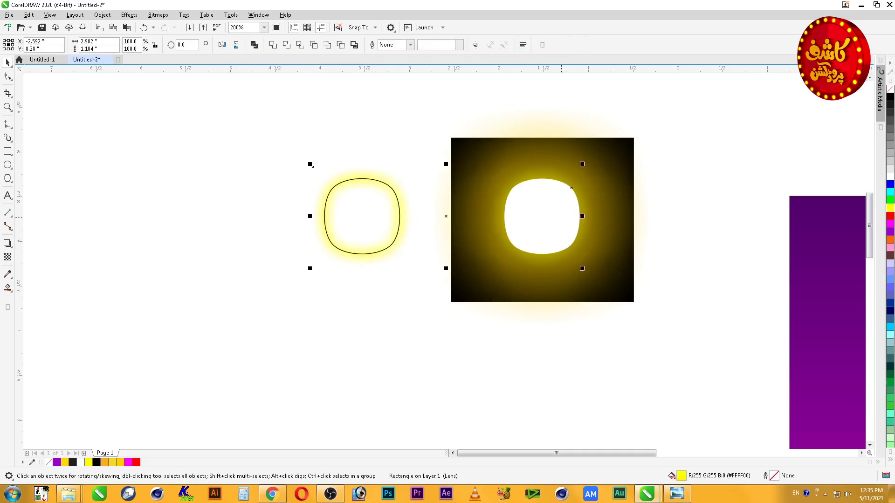
pyautogui.keyDown('shift'); pyautogui.click(542, 216); pyautogui.keyUp('shift')
pyautogui.press('c')
pyautogui.press('e')
pyautogui.press('Escape')
pyautogui.click(572, 174)
pyautogui.moveTo(593, 164); pyautogui.dragTo(589, 169)
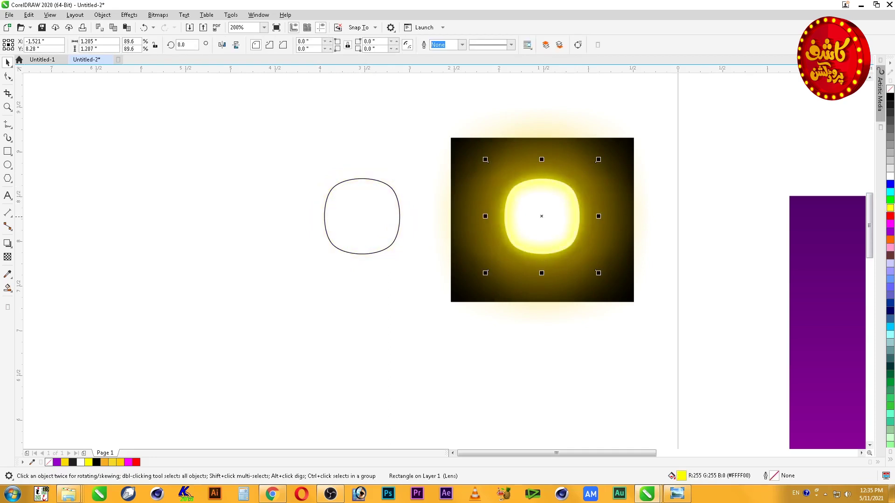
# Bring the 1.2-inch yellow glow to the front and send it back by one level
pyautogui.hotkey('shift', 'pageup')
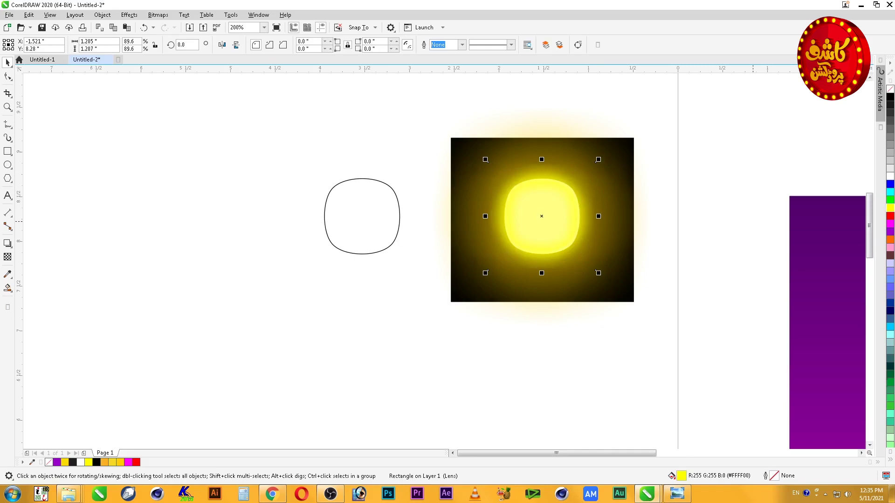
pyautogui.hotkey('ctrl', 'pagedown')
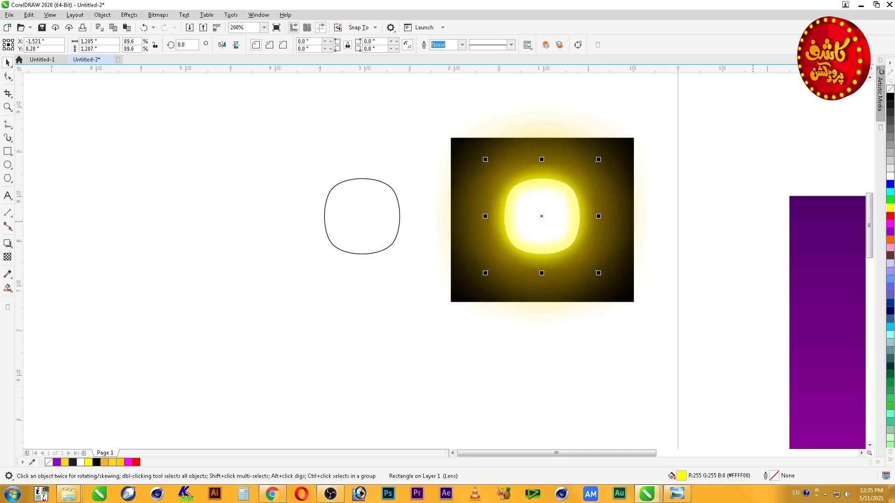
pyautogui.hotkey('shift', 'pageup')
pyautogui.hotkey('ctrl', 'pagedown')
# Cycle through the stacked glow objects to the central shape, recolouring with yellow and white fills
pyautogui.press('Tab')
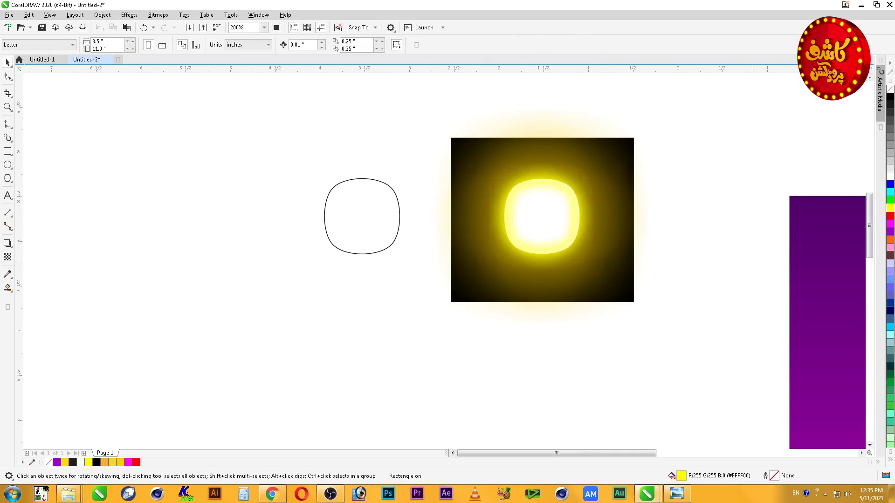
pyautogui.press('Tab')
pyautogui.press('Tab')
pyautogui.press('Tab')
pyautogui.click(890, 208)
pyautogui.click(889, 177)
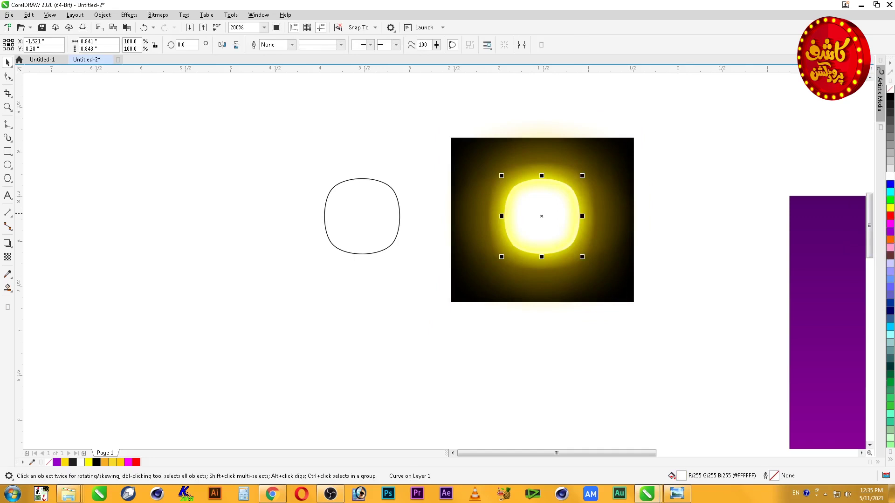
# Delete the black rectangle behind the glowing bulb
pyautogui.press('Tab')
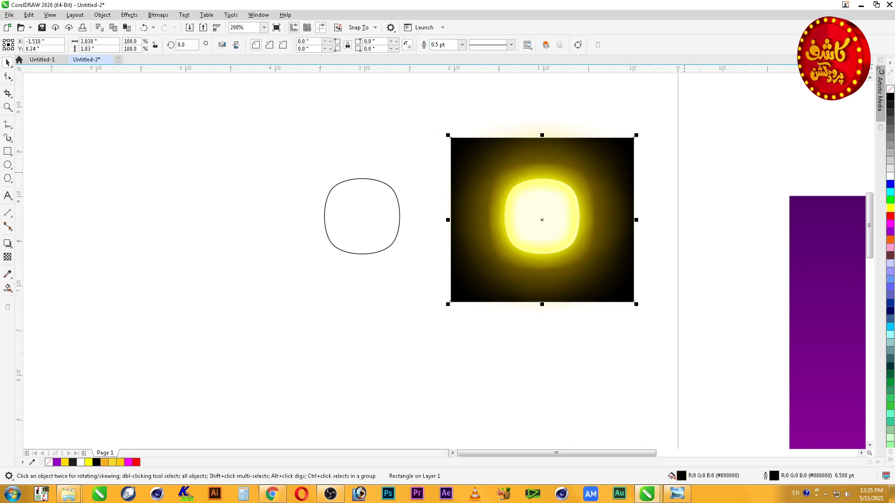
pyautogui.press('Delete')
pyautogui.scroll(-1, 575, 305)
pyautogui.press('F2')
pyautogui.moveTo(677, 185); pyautogui.dragTo(402, 387)
# Ungroup the glowing bulb and centre a copy of its small inner glow on the outlined shape
pyautogui.click(305, 225)
pyautogui.click(447, 208)
pyautogui.hotkey('ctrl', 'u')
pyautogui.press('Escape')
pyautogui.moveTo(470, 216); pyautogui.dragTo(215, 192)
pyautogui.keyDown('shift'); pyautogui.click(288, 203); pyautogui.keyUp('shift')
pyautogui.press('c')
pyautogui.press('e')
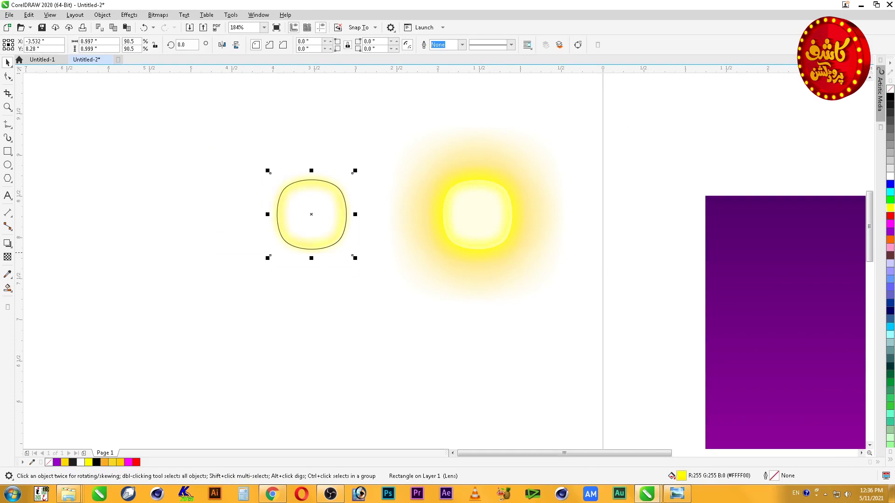
# Fill the outlined shape with yellow and remove its outline
pyautogui.click(340, 301)
pyautogui.click(328, 237)
pyautogui.click(338, 240)
pyautogui.click(890, 216)
pyautogui.click(890, 208)
pyautogui.rightClick(890, 89)
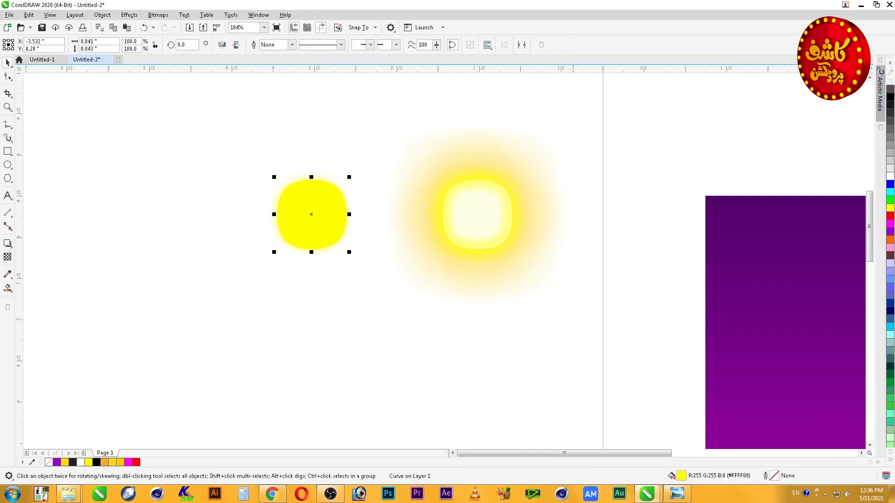
# Apply a fountain fill to the yellow shape, fading from a white centre to yellow edges
pyautogui.press('F11')
pyautogui.moveTo(450, 111); pyautogui.dragTo(573, 120)
pyautogui.click(593, 181)
pyautogui.click(652, 375)
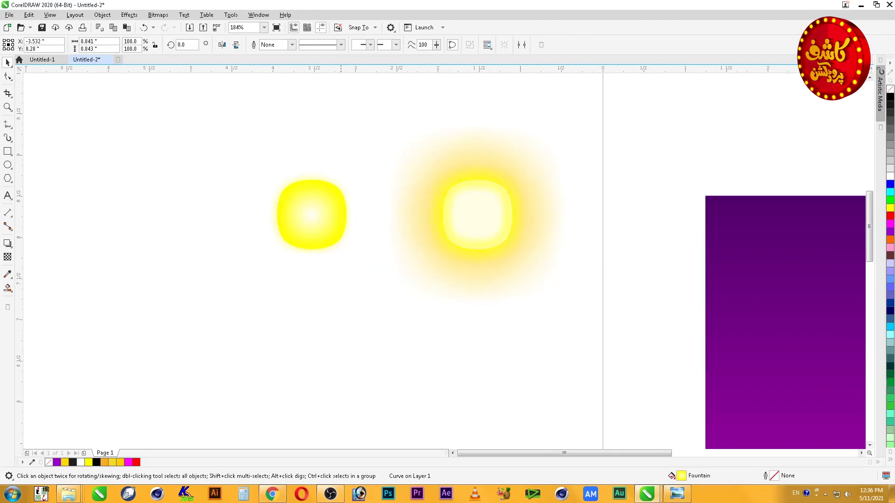
# Group the gradient-filled bulb with its small glow, and group the layers of the large glowing bulb
pyautogui.click(350, 233)
pyautogui.moveTo(383, 331); pyautogui.dragTo(201, 138)
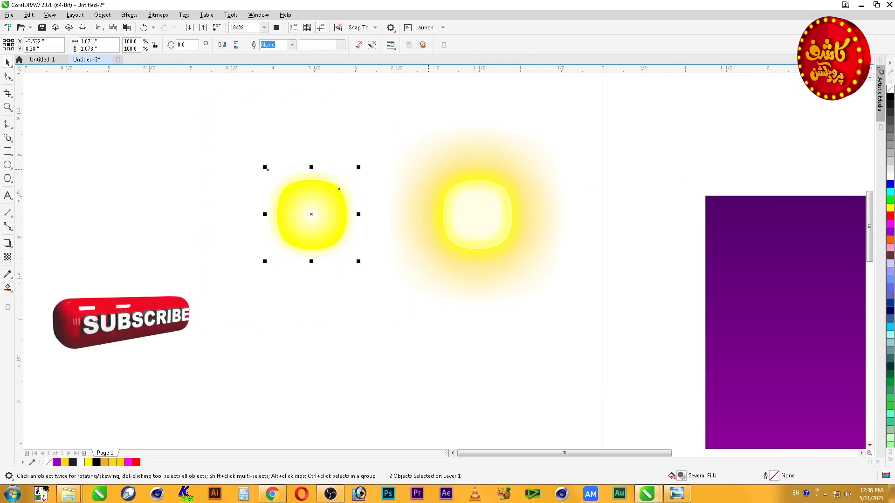
pyautogui.hotkey('ctrl', 'g')
pyautogui.scroll(-1, 427, 199)
pyautogui.moveTo(396, 281); pyautogui.dragTo(342, 410)
pyautogui.hotkey('ctrl', 'g')
# Move the small gradient bulb farther left and place a duplicate directly below it
pyautogui.press('F3')
pyautogui.press('F2')
pyautogui.click(378, 294)
pyautogui.moveTo(403, 215); pyautogui.dragTo(322, 254)
pyautogui.moveTo(403, 215); pyautogui.dragTo(304, 168)
# Repeat the duplication downward to build an evenly spaced vertical column of 16 small bulbs
pyautogui.hotkey('ctrl', 'r')
pyautogui.hotkey('ctrl', 'r')
pyautogui.hotkey('ctrl', 'r')
pyautogui.hotkey('ctrl', 'r')
pyautogui.hotkey('ctrl', 'r')
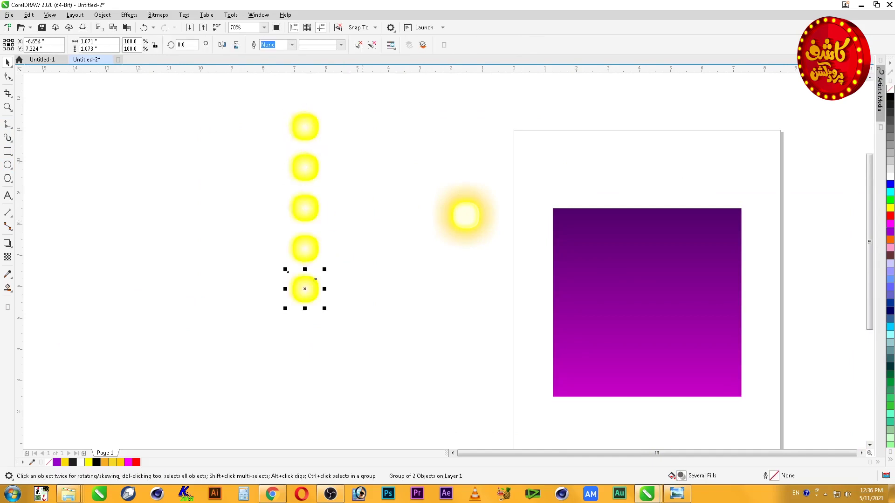
pyautogui.hotkey('ctrl', 'r')
pyautogui.hotkey('ctrl', 'r')
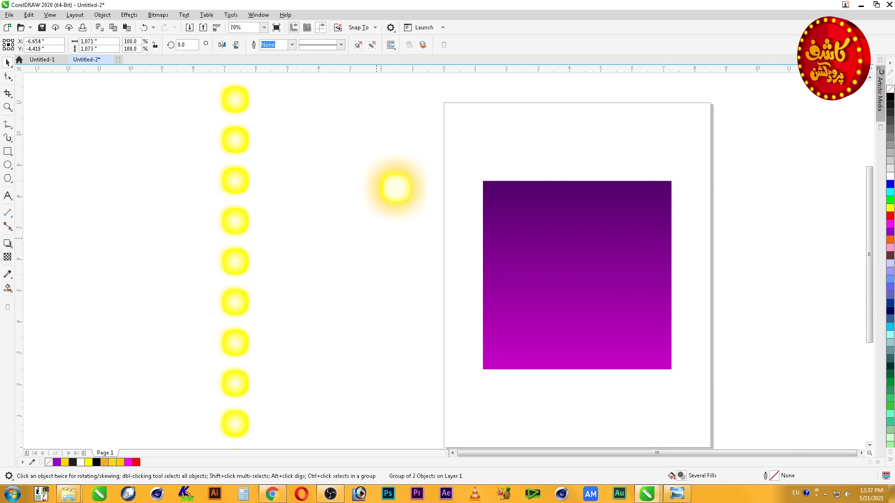
pyautogui.press('F4')
pyautogui.hotkey('ctrl', 'r')
pyautogui.hotkey('ctrl', 'r')
pyautogui.hotkey('ctrl', 'r')
pyautogui.press('F4')
# Scale down the column of small bulbs and the large glowing bulb
pyautogui.scroll(-1, 344, 176)
pyautogui.moveTo(355, 116); pyautogui.dragTo(331, 336)
pyautogui.moveTo(330, 304); pyautogui.dragTo(342, 134)
pyautogui.click(380, 157)
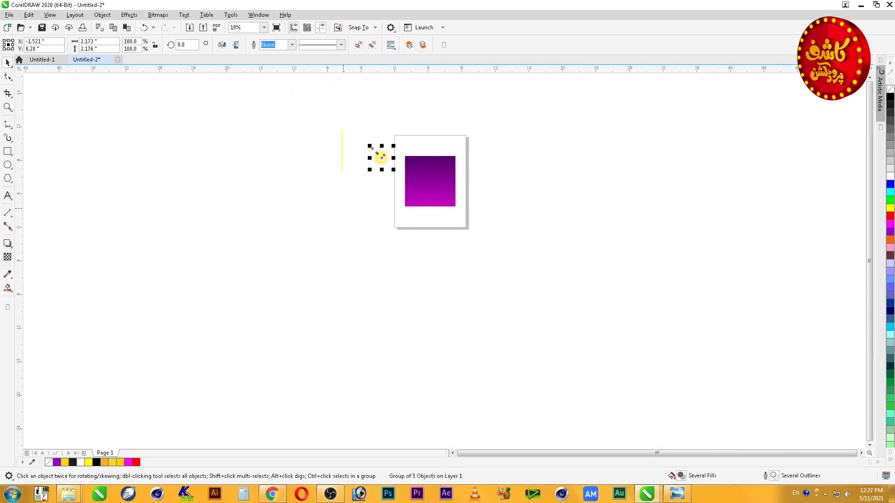
pyautogui.scroll(2, 345, 132)
pyautogui.press('Escape')
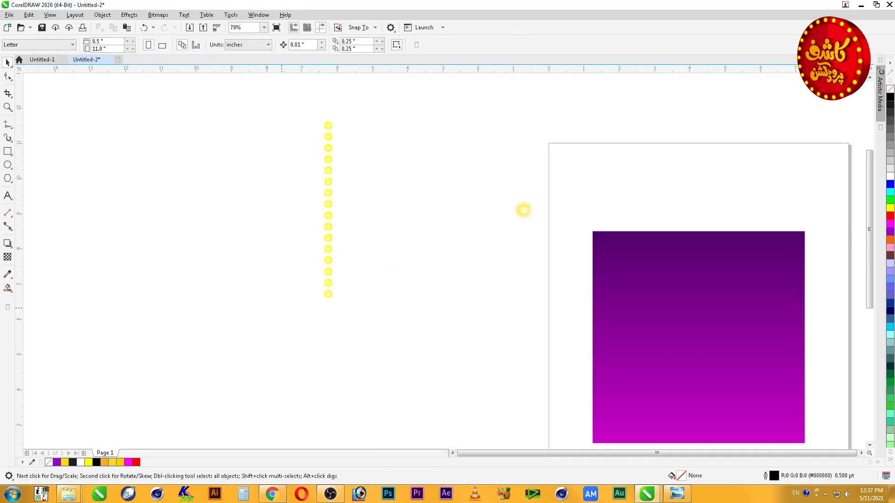
# Move the bulb column onto the purple square near its left edge and scale it down
pyautogui.moveTo(390, 308); pyautogui.dragTo(391, 309)
pyautogui.moveTo(328, 210); pyautogui.dragTo(619, 322)
pyautogui.scroll(1, 646, 331)
pyautogui.moveTo(475, 420); pyautogui.dragTo(468, 276)
pyautogui.moveTo(461, 217); pyautogui.dragTo(437, 213)
# Try moving the glowing bulb toward the column of small bulbs
pyautogui.press('F2')
pyautogui.moveTo(284, 83); pyautogui.dragTo(486, 289)
pyautogui.moveTo(311, 95); pyautogui.dragTo(460, 233)
pyautogui.hotkey('ctrl', 'z')
pyautogui.hotkey('ctrl', 'z')
# Place the glowing bulb on the column and centre it on the third small bulb from the top
pyautogui.click(312, 95)
pyautogui.hotkey('ctrl', 'r')
pyautogui.click(460, 233)
pyautogui.keyDown('shift'); pyautogui.click(582, 204); pyautogui.keyUp('shift')
pyautogui.press('c')
pyautogui.press('e')
pyautogui.press('F2')
pyautogui.moveTo(522, 147); pyautogui.dragTo(717, 376)
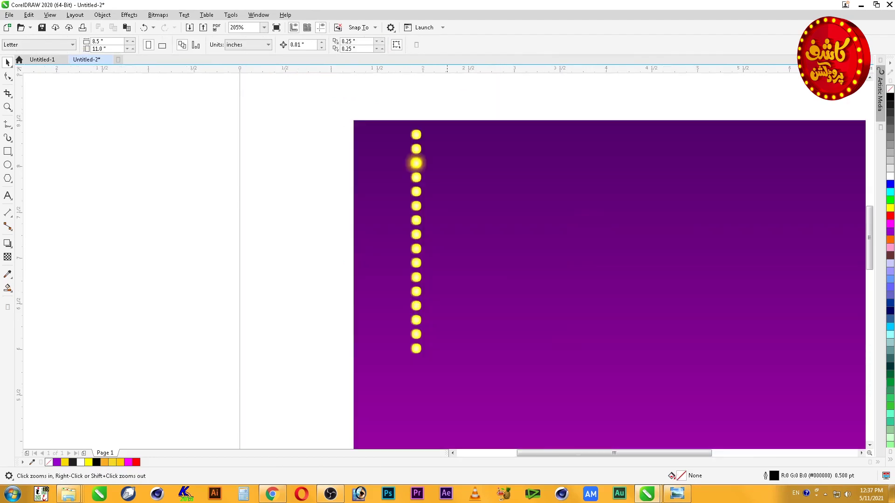
# Duplicate the glowing bulb and centre the copy on the ninth bulb from the top of the column
pyautogui.click(416, 163)
pyautogui.rightClick(434, 228)
pyautogui.moveTo(416, 163); pyautogui.dragTo(466, 341)
pyautogui.keyDown('shift'); pyautogui.click(416, 249); pyautogui.keyUp('shift')
pyautogui.press('c')
pyautogui.press('e')
pyautogui.press('Escape')
# Place two more copies of the glowing bulb, centred on the twelfth and thirteenth bulbs of the column
pyautogui.rightClick(420, 270)
pyautogui.keyDown('shift'); pyautogui.click(416, 292); pyautogui.keyUp('shift')
pyautogui.press('c')
pyautogui.press('e')
pyautogui.press('Escape')
pyautogui.rightClick(467, 341)
pyautogui.keyDown('shift'); pyautogui.click(416, 305); pyautogui.keyUp('shift')
pyautogui.press('c')
pyautogui.press('e')
pyautogui.press('Escape')
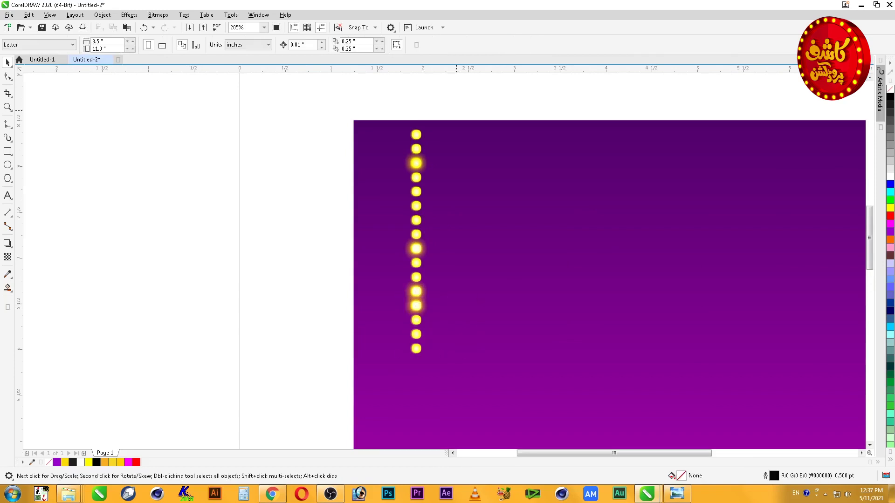
# Add a copy of the small bulb directly below the bottom of the column, matching the existing spacing
pyautogui.scroll(-1, 428, 306)
pyautogui.press('F2')
pyautogui.moveTo(367, 178); pyautogui.dragTo(501, 378)
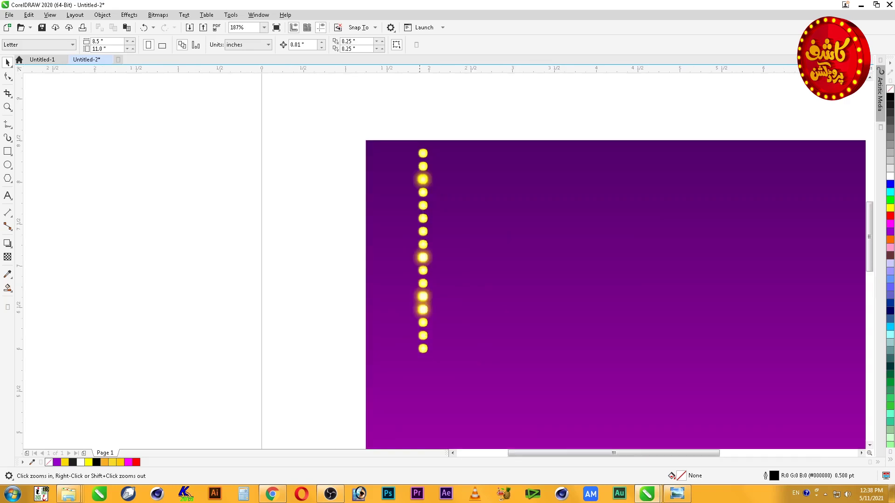
pyautogui.press('F2')
pyautogui.moveTo(368, 282); pyautogui.dragTo(512, 441)
pyautogui.press('F2')
pyautogui.moveTo(281, 148); pyautogui.dragTo(567, 390)
pyautogui.click(407, 168)
pyautogui.keyDown('shift'); pyautogui.click(411, 200); pyautogui.keyUp('shift')
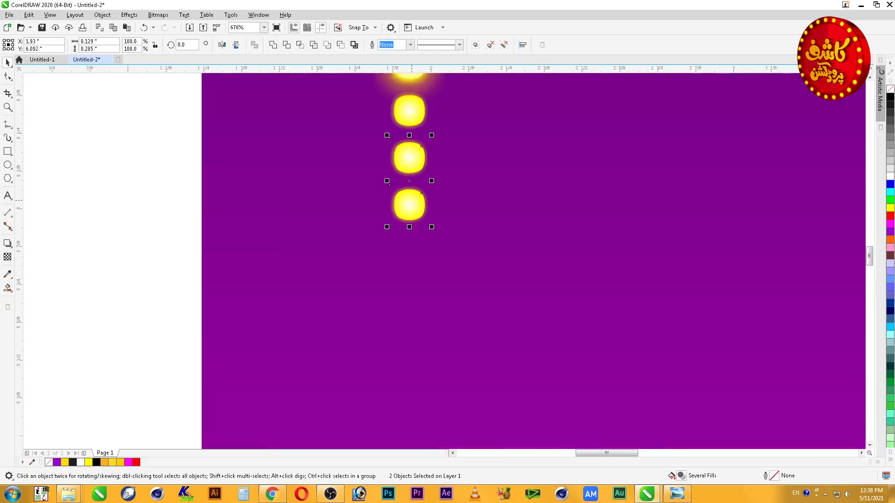
pyautogui.moveTo(418, 143); pyautogui.dragTo(421, 238)
pyautogui.press('Escape')
pyautogui.press('Escape')
pyautogui.rightClick(416, 243)
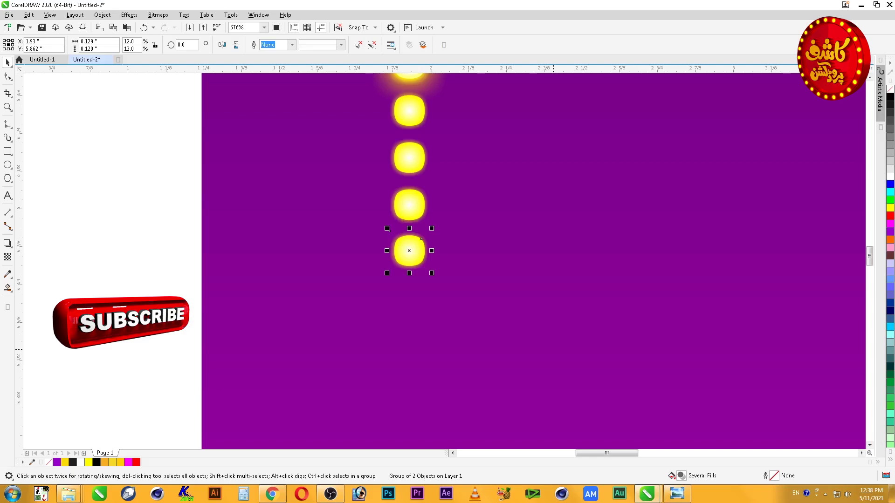
# Repeat the small-bulb duplication six times to extend the column downward
pyautogui.hotkey('ctrl', 'd')
pyautogui.press('F4')
pyautogui.hotkey('ctrl', 'd')
pyautogui.hotkey('ctrl', 'd')
pyautogui.hotkey('ctrl', 'd')
pyautogui.hotkey('ctrl', 'd')
pyautogui.hotkey('ctrl', 'd')
pyautogui.press('Escape')
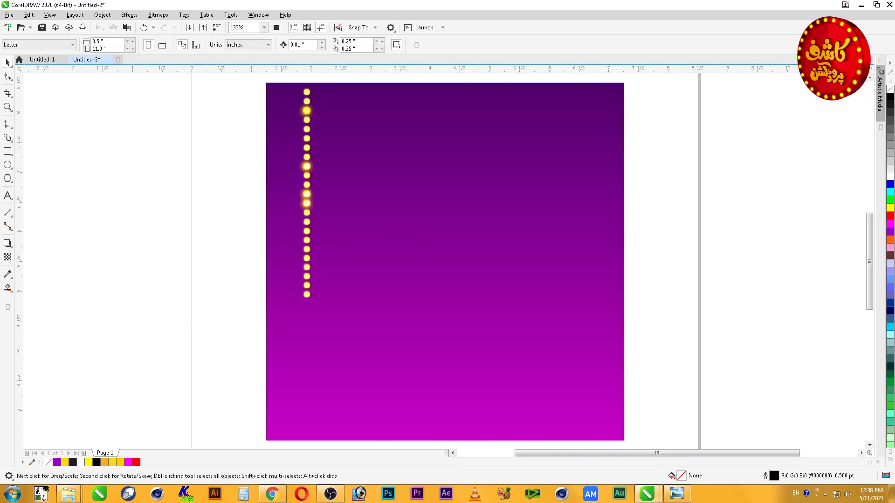
# Paste another glowing bulb and place it on the fourth bulb from the bottom of the column
pyautogui.press('F2')
pyautogui.moveTo(279, 153); pyautogui.dragTo(470, 353)
pyautogui.scroll(-1, 444, 321)
pyautogui.moveTo(343, 114); pyautogui.dragTo(414, 363)
pyautogui.moveTo(446, 264); pyautogui.dragTo(444, 267)
pyautogui.hotkey('ctrl', 'v')
pyautogui.moveTo(516, 355); pyautogui.dragTo(443, 361)
pyautogui.click(305, 191)
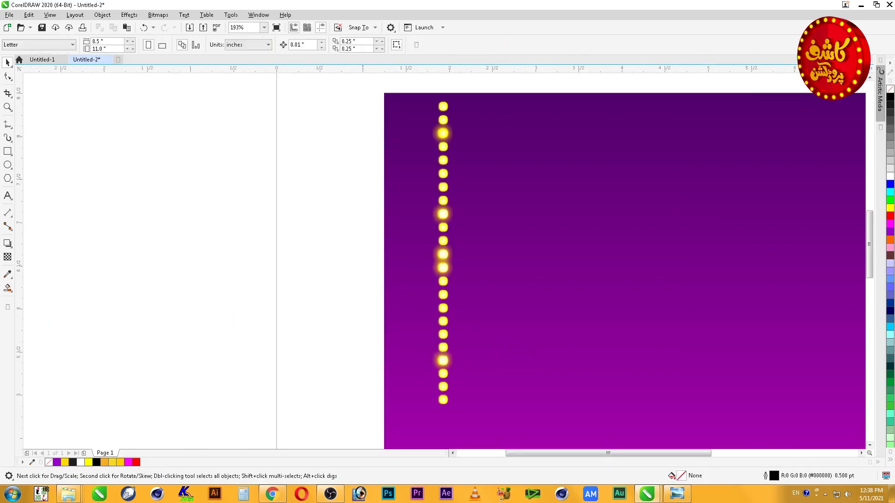
# Select all the bulbs in the column and group them
pyautogui.scroll(-1, 306, 191)
pyautogui.press('F2')
pyautogui.moveTo(307, 113); pyautogui.dragTo(490, 349)
pyautogui.press('space')
pyautogui.click(409, 240)
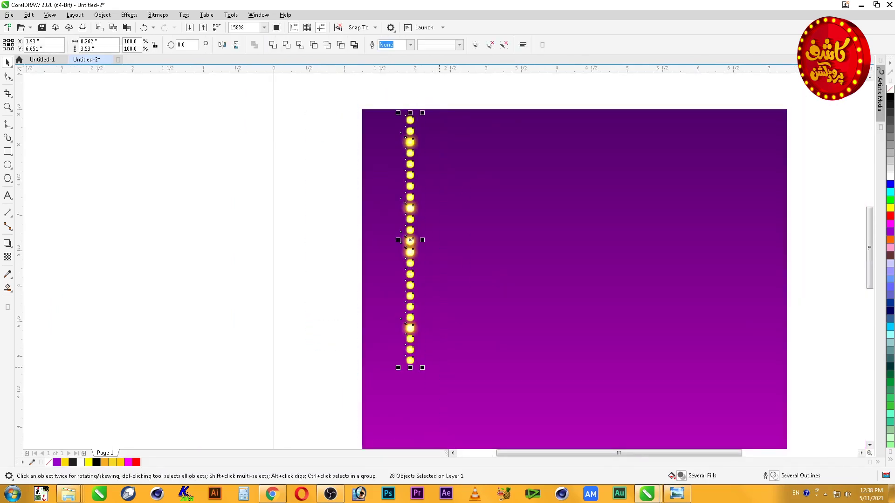
# Draw a narrow rectangle about 0.006 by 0.038 inches on the top bulb, filled yellow with no outline
pyautogui.click(7, 151)
pyautogui.press('F2')
pyautogui.moveTo(402, 118)
pyautogui.mouseDown()
pyautogui.moveTo(419, 131)
pyautogui.moveTo(423, 178)
pyautogui.mouseUp()
pyautogui.moveTo(431, 208); pyautogui.dragTo(431, 208)
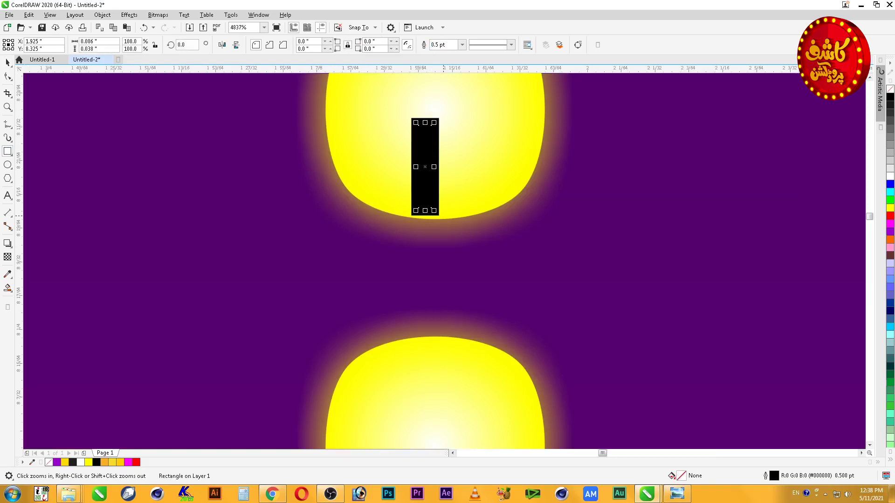
pyautogui.click(890, 207)
pyautogui.rightClick(889, 89)
pyautogui.scroll(-2, 437, 177)
pyautogui.press('space')
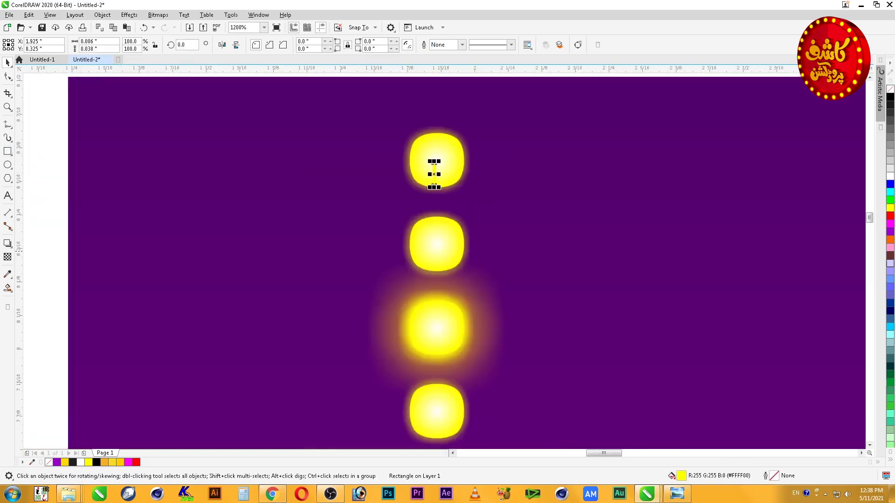
# Recolour the thin rectangle orange #FFBA00, centre it on the column and stretch it from the square's upper edge past the last bulb
pyautogui.moveTo(434, 161); pyautogui.dragTo(437, 132)
pyautogui.press('F4')
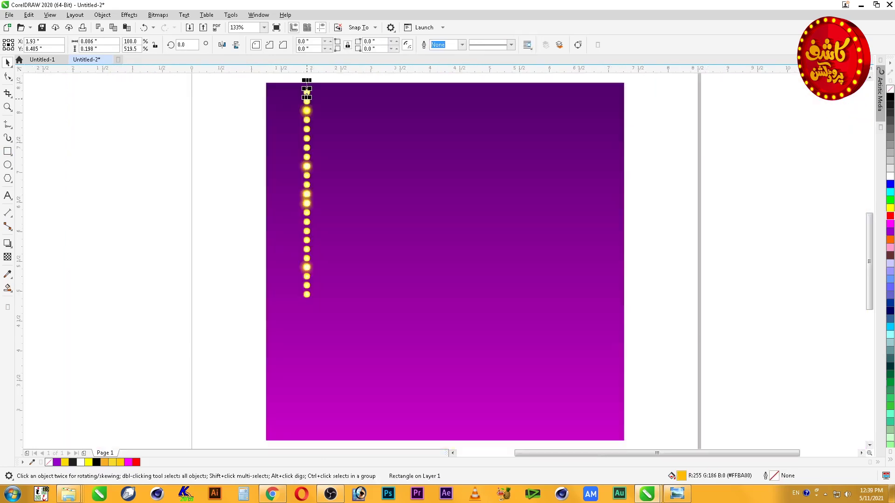
pyautogui.press('Escape')
pyautogui.press('F2')
pyautogui.moveTo(265, 273); pyautogui.dragTo(402, 352)
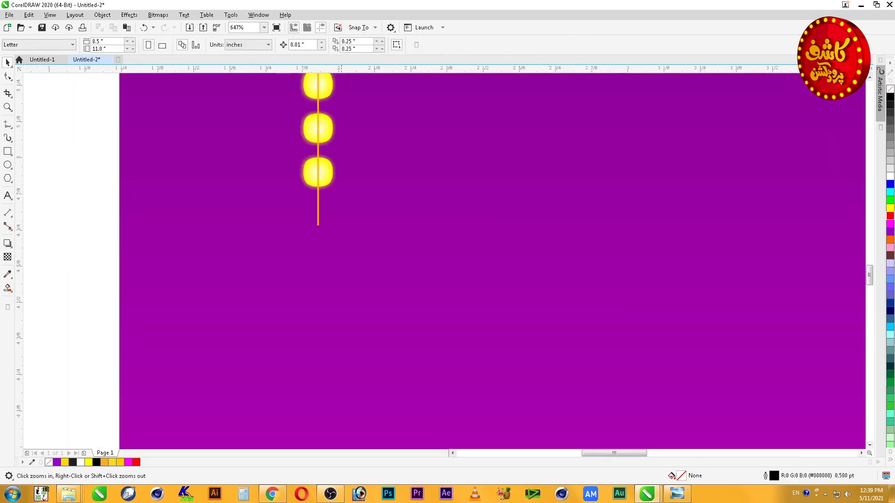
# Widen the orange thread to about 0.013 inches and place it behind the bulbs
pyautogui.click(317, 212)
pyautogui.press('F4')
pyautogui.press('F2')
pyautogui.moveTo(280, 179); pyautogui.dragTo(337, 202)
pyautogui.scroll(1, 396, 343)
pyautogui.moveTo(431, 300); pyautogui.dragTo(425, 300)
pyautogui.press('F4')
pyautogui.moveTo(279, 217); pyautogui.dragTo(335, 310)
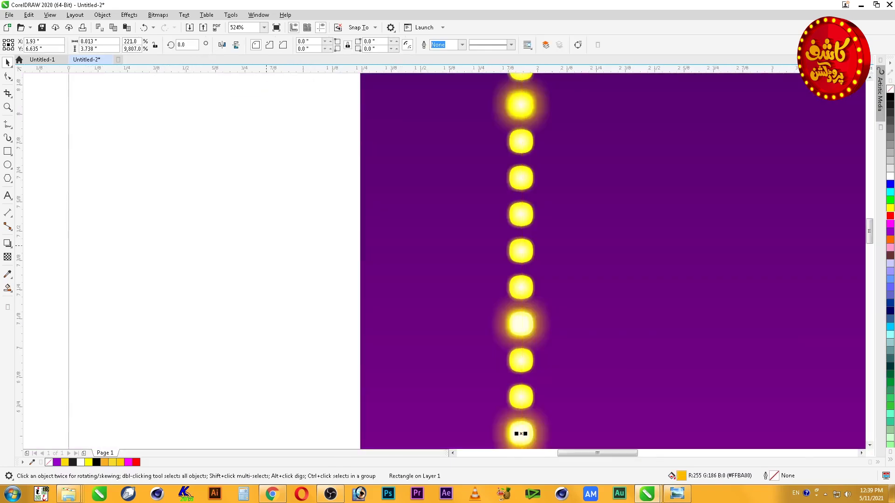
pyautogui.press('F4')
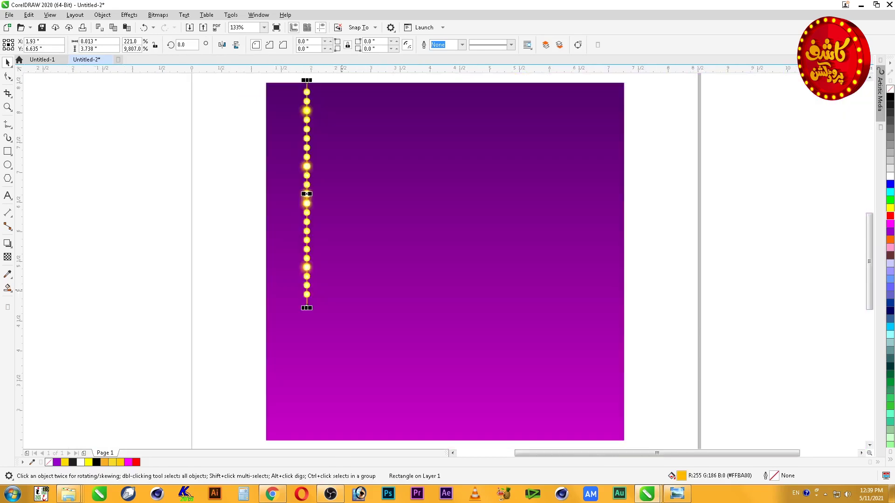
pyautogui.press('Escape')
pyautogui.press('z')
pyautogui.moveTo(279, 291); pyautogui.dragTo(333, 317)
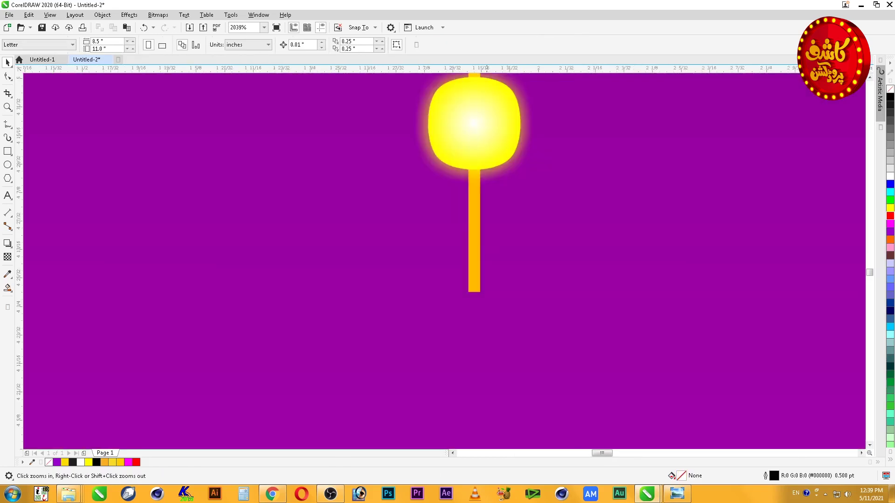
pyautogui.press('F4')
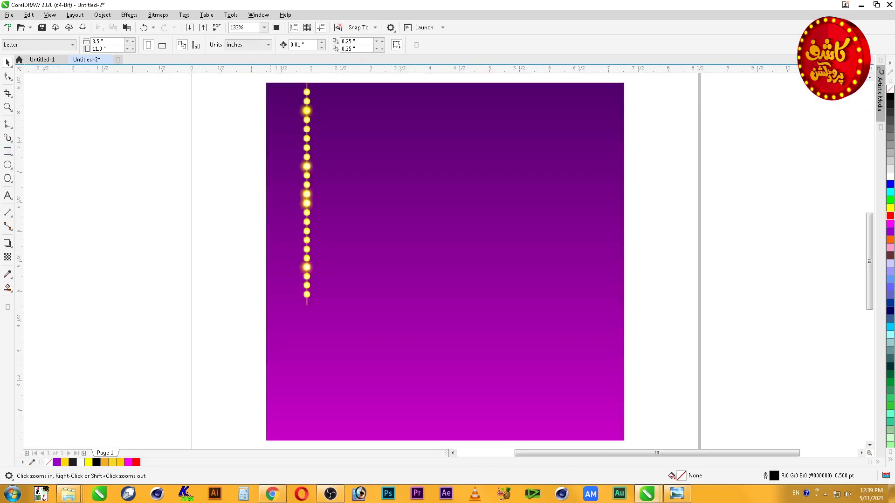
# Group the bulbs with their thread and move the string closer to the square's left edge
pyautogui.moveTo(316, 201); pyautogui.dragTo(285, 200)
pyautogui.hotkey('ctrl', 'a')
pyautogui.press('Escape')
pyautogui.scroll(-2, 247, 99)
pyautogui.moveTo(247, 100); pyautogui.dragTo(265, 87)
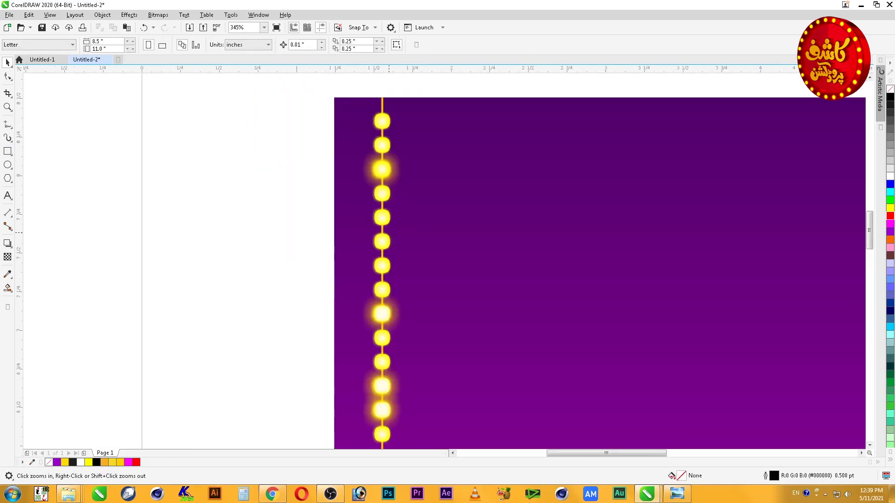
pyautogui.press('F4')
# Duplicate the light string a short distance to the right and repeat the copy to make five evenly spaced strings
pyautogui.click(284, 195)
pyautogui.moveTo(285, 195); pyautogui.dragTo(303, 195)
pyautogui.rightClick(303, 194)
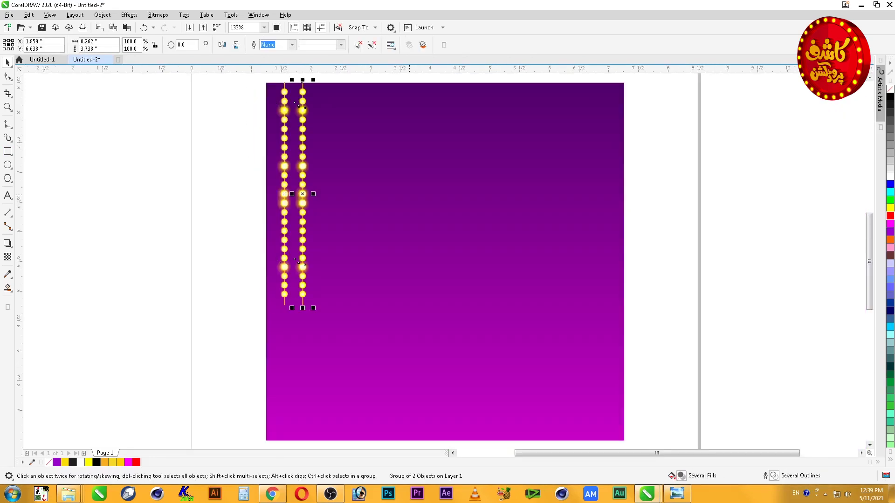
pyautogui.hotkey('ctrl', 'r')
pyautogui.hotkey('ctrl', 'r')
pyautogui.hotkey('ctrl', 'r')
pyautogui.press('Escape')
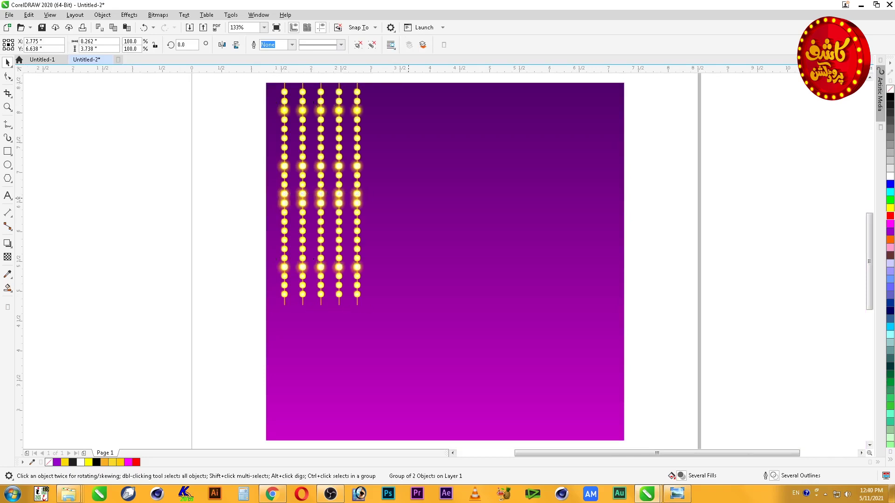
# Ungroup the second light string down to its individual bulbs and thread
pyautogui.scroll(-2, 286, 115)
pyautogui.press('F2')
pyautogui.moveTo(258, 91); pyautogui.dragTo(348, 210)
pyautogui.click(413, 155)
pyautogui.hotkey('ctrl', 'u')
pyautogui.press('Escape')
pyautogui.click(414, 155)
pyautogui.hotkey('ctrl', 'u')
pyautogui.press('Escape')
# Move the second string's upper glowing bulb from the third position and centre it on the fifth bulb
pyautogui.click(412, 141)
pyautogui.keyDown('shift'); pyautogui.click(412, 168); pyautogui.keyUp('shift')
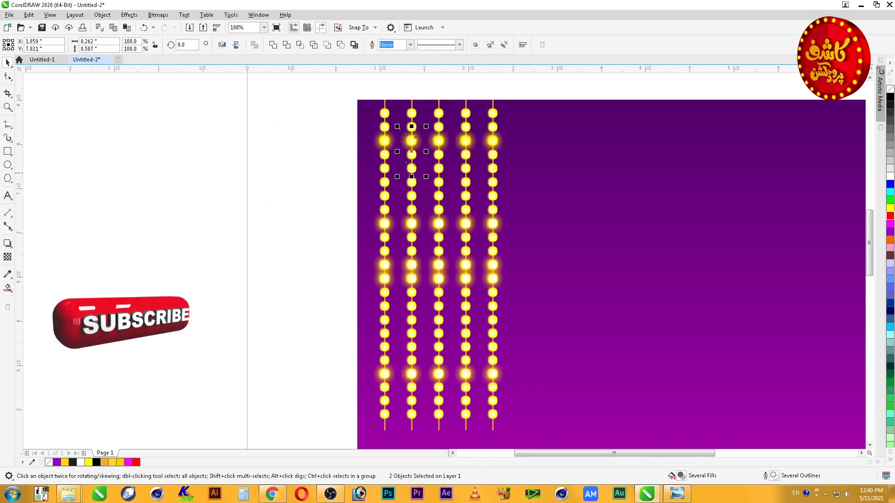
pyautogui.press('c')
pyautogui.press('e')
pyautogui.press('Escape')
pyautogui.click(438, 155)
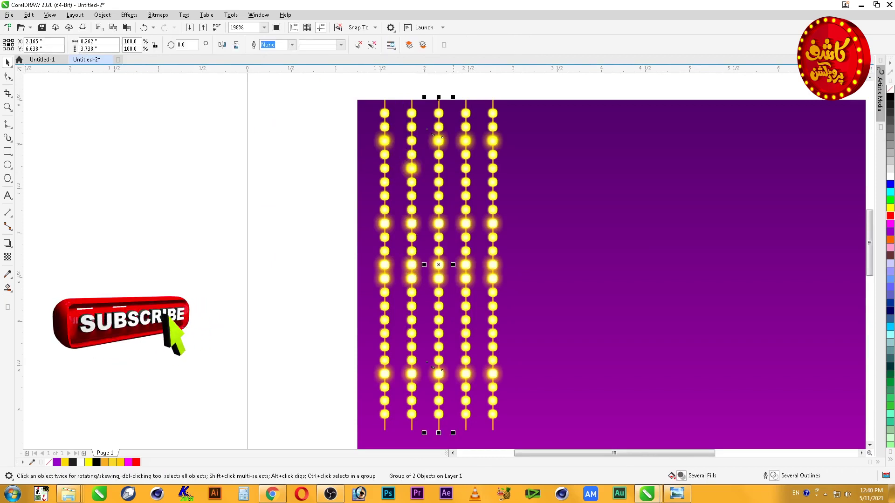
pyautogui.press('Escape')
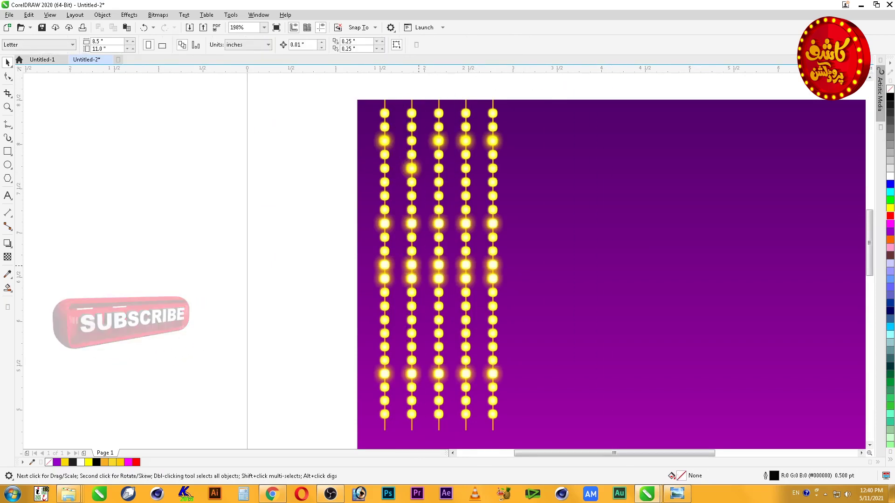
# Move the second string's glowing bulbs at the twelfth and twentieth positions onto its eighth and sixteenth bulbs
pyautogui.click(406, 259)
pyautogui.keyDown('shift'); pyautogui.click(414, 209); pyautogui.keyUp('shift')
pyautogui.press('c')
pyautogui.press('e')
pyautogui.press('Escape')
pyautogui.hotkey('ctrl', 'v')
pyautogui.keyDown('shift'); pyautogui.click(414, 318); pyautogui.keyUp('shift')
pyautogui.press('c')
pyautogui.press('e')
pyautogui.press('Escape')
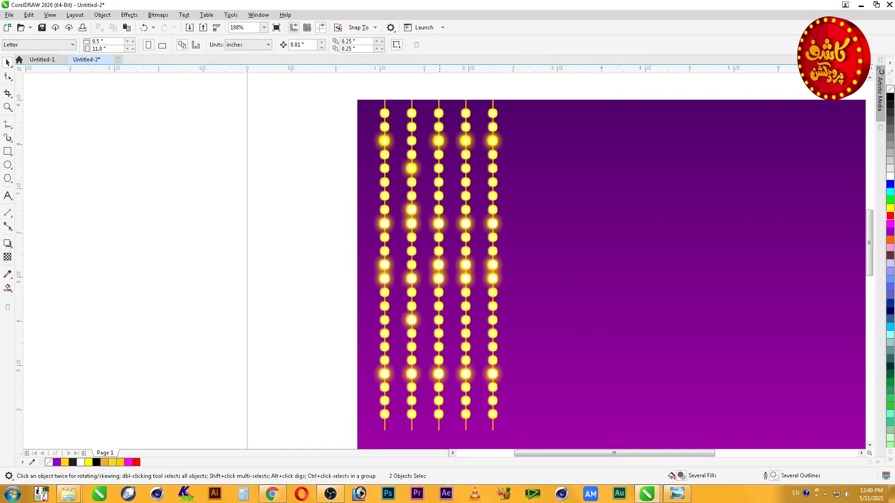
# Delete the bottom five bulbs from the second light string
pyautogui.scroll(-2, 428, 316)
pyautogui.scroll(-1, 422, 407)
pyautogui.press('F2')
pyautogui.moveTo(340, 289); pyautogui.dragTo(602, 411)
pyautogui.press('F4')
pyautogui.click(316, 352)
pyautogui.click(283, 292)
pyautogui.moveTo(315, 250); pyautogui.dragTo(317, 251)
pyautogui.press('Delete')
# Shorten the second string's thread so that it ends just below its last bulb
pyautogui.press('F2')
pyautogui.moveTo(242, 213); pyautogui.dragTo(380, 219)
pyautogui.click(369, 300)
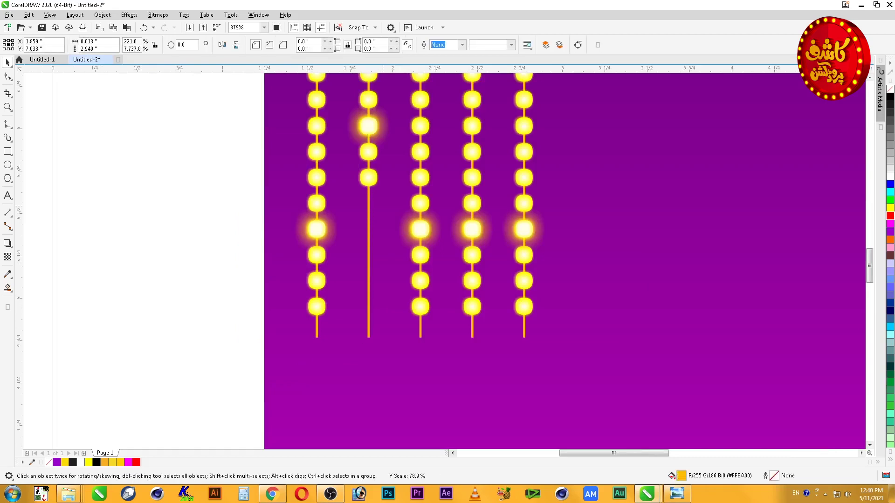
pyautogui.press('Escape')
pyautogui.scroll(-2, 426, 240)
pyautogui.press('F2')
pyautogui.moveTo(324, 89); pyautogui.dragTo(546, 289)
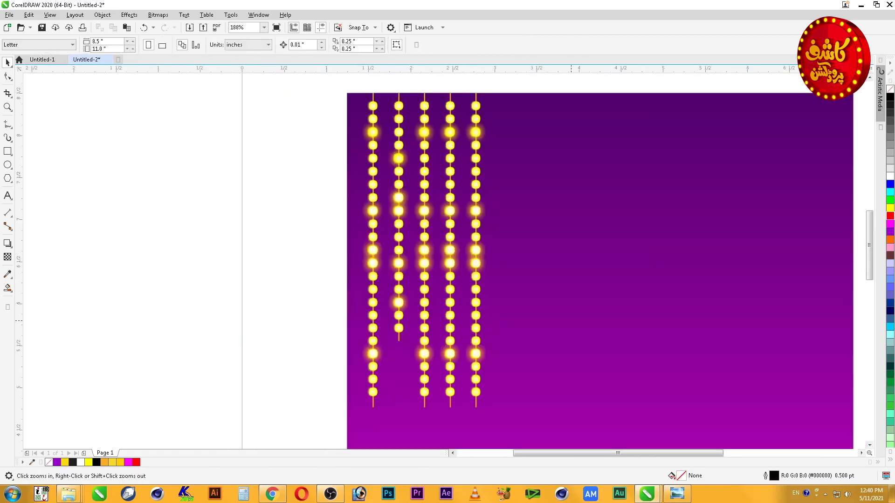
# Ungroup the third light string to edit its bulbs and thread separately
pyautogui.click(427, 353)
pyautogui.hotkey('ctrl', 'u')
pyautogui.click(430, 355)
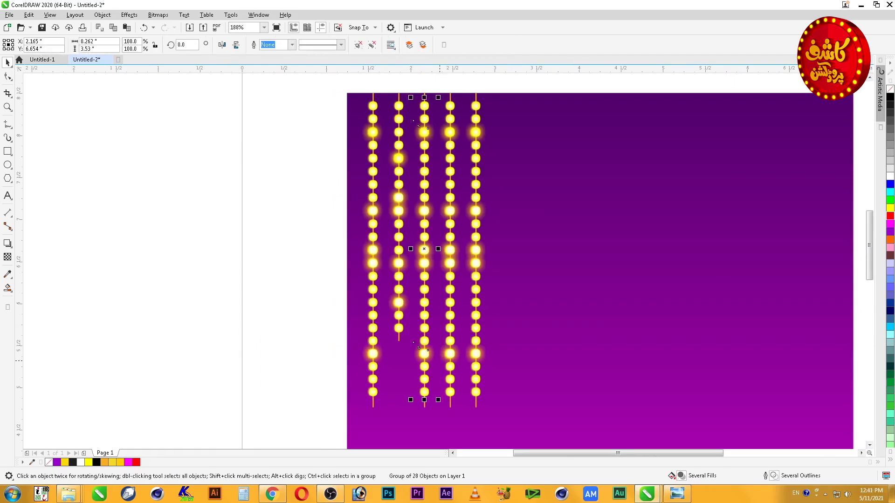
pyautogui.press('Escape')
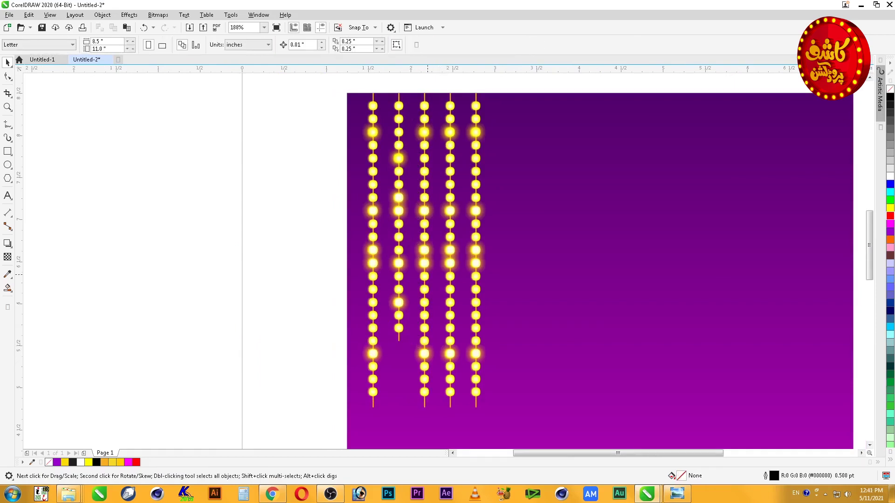
# Delete the third string's bulbs below the thirteenth and shorten its thread to about 2.22 inches
pyautogui.keyDown('ctrl'); pyautogui.click(399, 276); pyautogui.keyUp('ctrl')
pyautogui.click(393, 296)
pyautogui.moveTo(443, 351); pyautogui.dragTo(424, 281)
pyautogui.press('Delete')
pyautogui.click(424, 404)
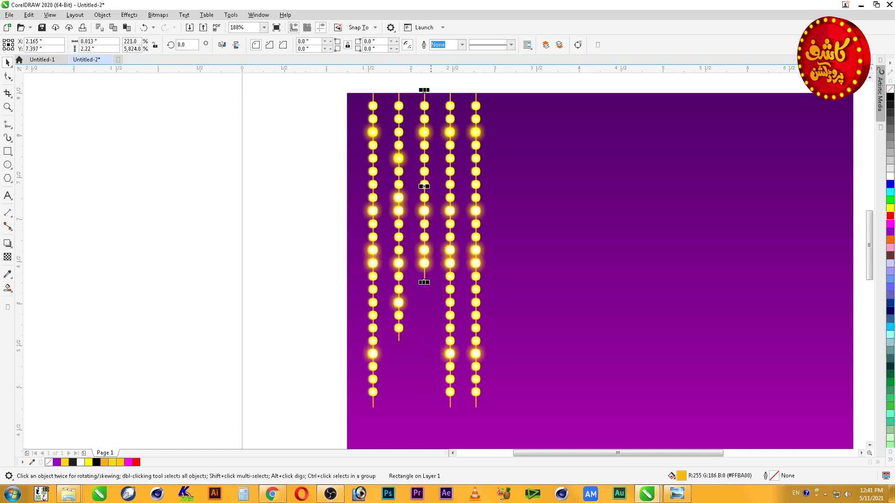
# Move the third string's glowing bulbs at the ninth and thirteenth positions up to the fifth and seventh
pyautogui.click(425, 211)
pyautogui.keyDown('shift'); pyautogui.click(425, 211); pyautogui.keyUp('shift')
pyautogui.moveTo(425, 211); pyautogui.dragTo(425, 159)
pyautogui.click(425, 263)
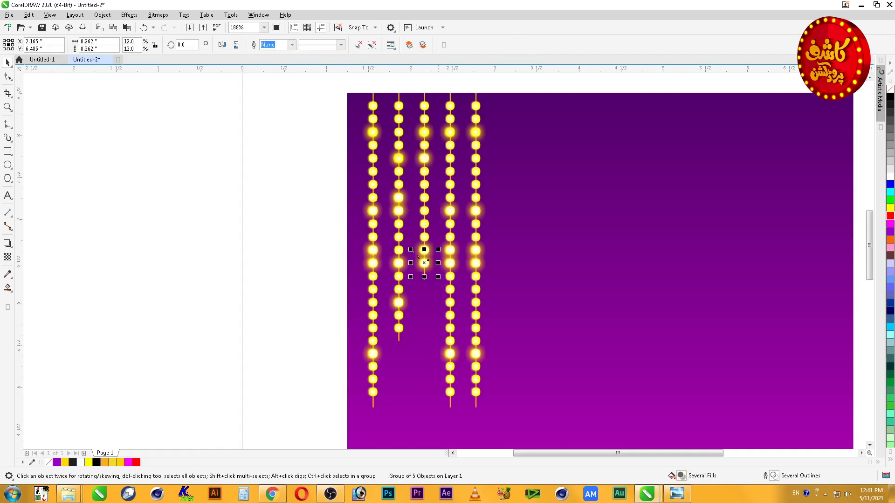
pyautogui.moveTo(419, 257); pyautogui.dragTo(419, 178)
pyautogui.press('Escape')
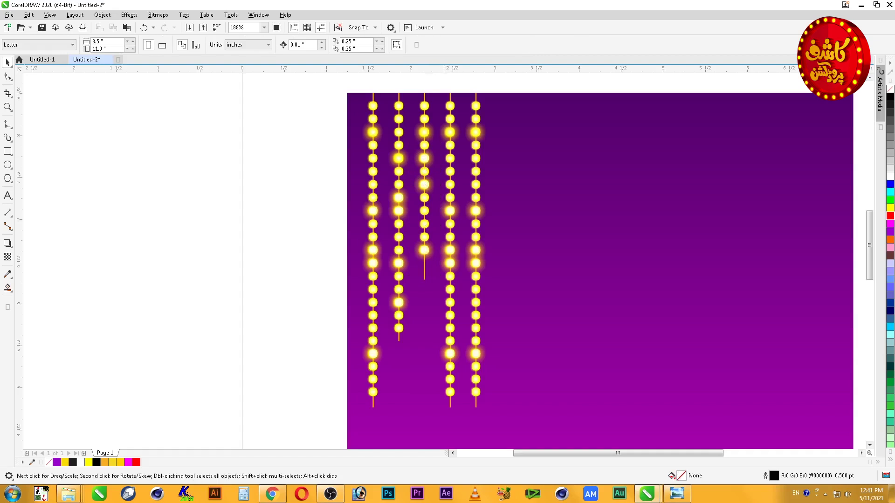
# Shorten the third string's thread so it ends just below its last bulb, and group the string's parts
pyautogui.moveTo(426, 271)
pyautogui.mouseDown()
pyautogui.moveTo(408, 304)
pyautogui.moveTo(424, 268)
pyautogui.mouseUp()
pyautogui.click(424, 271)
pyautogui.press('Escape')
pyautogui.moveTo(407, 89); pyautogui.dragTo(441, 286)
pyautogui.hotkey('ctrl', 'g')
pyautogui.press('Escape')
# Fully ungroup the fourth light string so its bulbs and thread can be edited separately
pyautogui.press('F3')
pyautogui.press('F2')
pyautogui.moveTo(357, 179); pyautogui.dragTo(503, 385)
pyautogui.rightClick(446, 137)
pyautogui.press('u')
pyautogui.press('Escape')
pyautogui.rightClick(445, 135)
pyautogui.press('u')
pyautogui.press('Escape')
# Move the fourth string's glowing bulbs at the third, twelfth and twentieth positions to the fourth, second and sixteenth
pyautogui.click(446, 134)
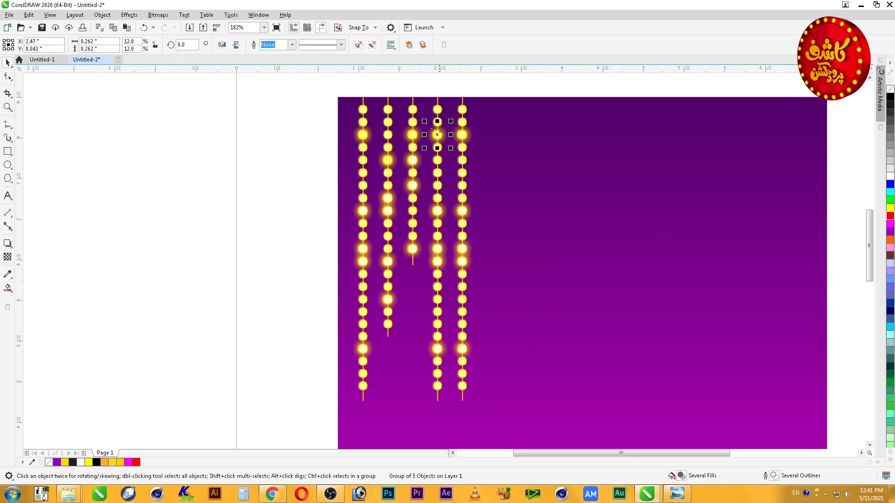
pyautogui.click(434, 246)
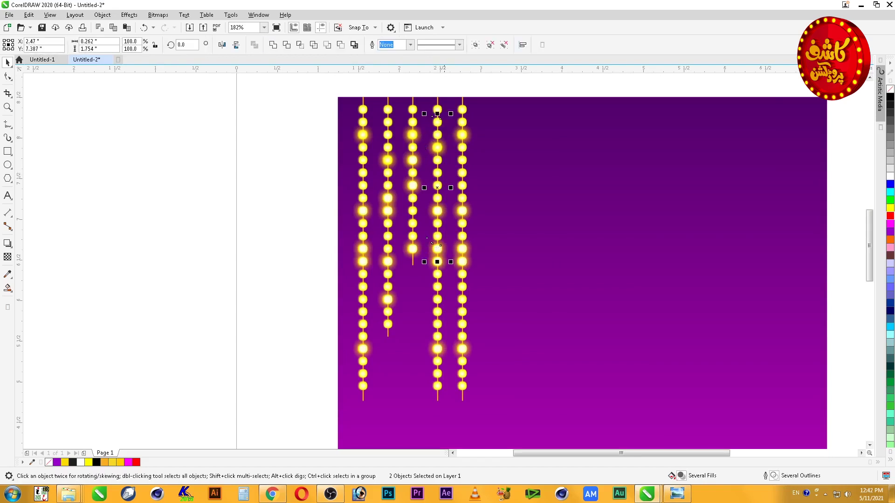
pyautogui.press('Escape')
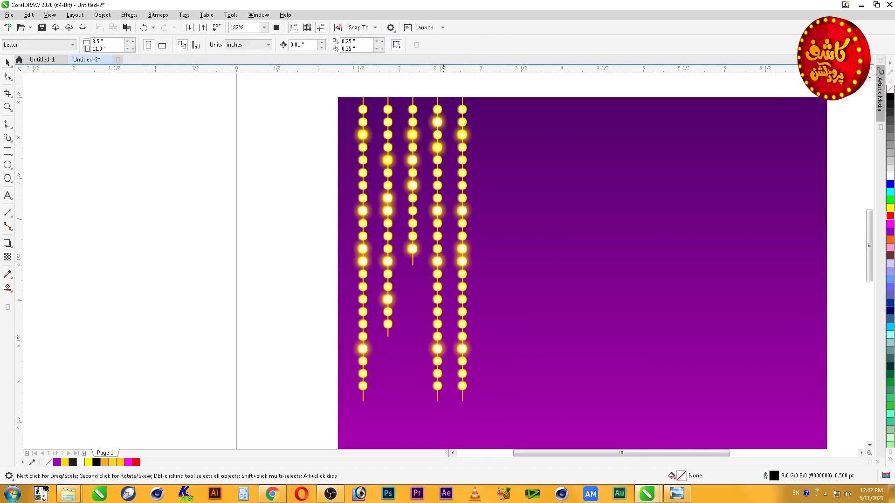
pyautogui.click(438, 347)
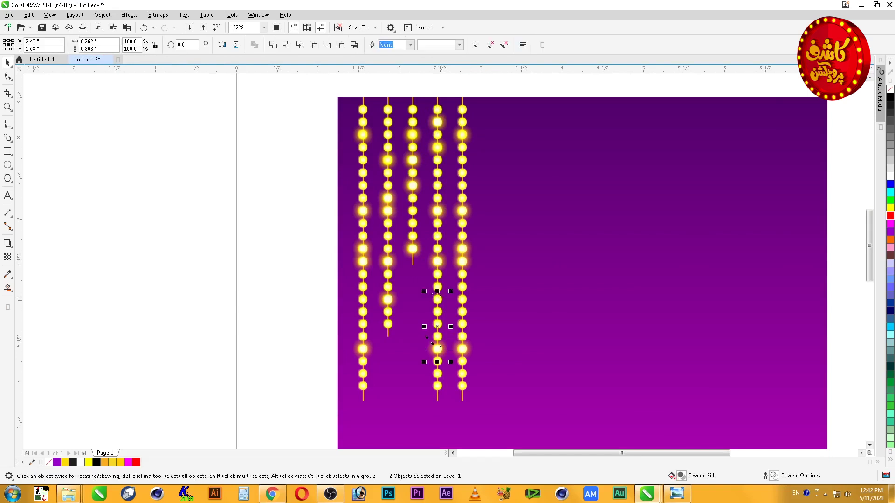
pyautogui.press('Escape')
# Delete the fourth string's bulbs below the seventeenth, shorten its thread to match, and group the string
pyautogui.click(437, 347)
pyautogui.press('Delete')
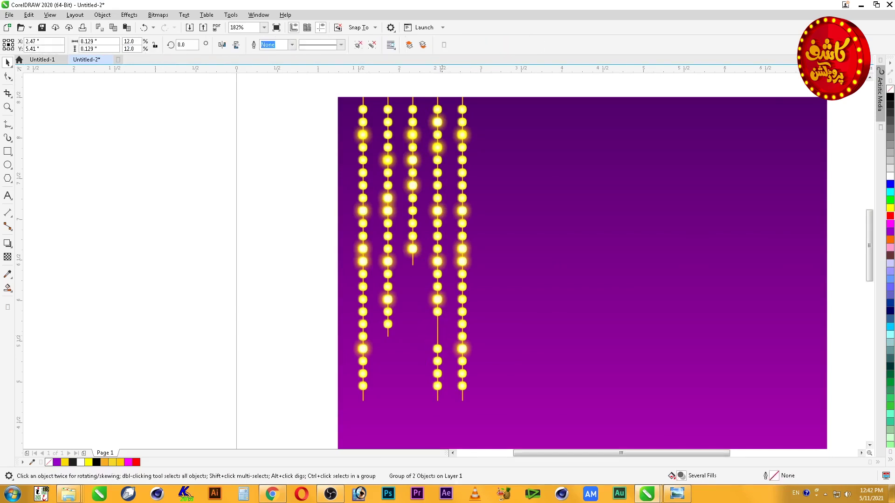
pyautogui.click(437, 393)
pyautogui.moveTo(437, 404); pyautogui.dragTo(437, 328)
pyautogui.moveTo(459, 88); pyautogui.dragTo(418, 356)
pyautogui.hotkey('ctrl', 'g')
pyautogui.click(473, 359)
# Fully ungroup the fifth light string to edit its bulbs and thread separately
pyautogui.scroll(-2, 474, 359)
pyautogui.moveTo(393, 195); pyautogui.dragTo(569, 435)
pyautogui.press('space')
pyautogui.click(403, 223)
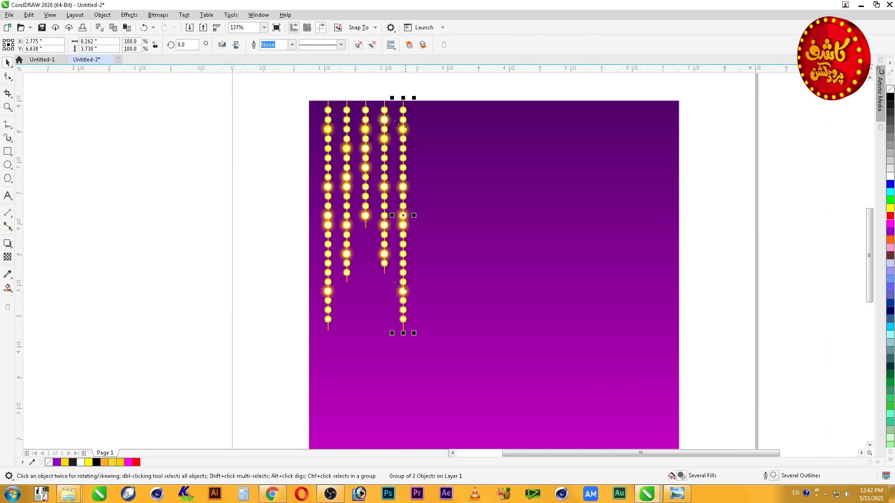
pyautogui.rightClick(404, 223)
pyautogui.rightClick(405, 205)
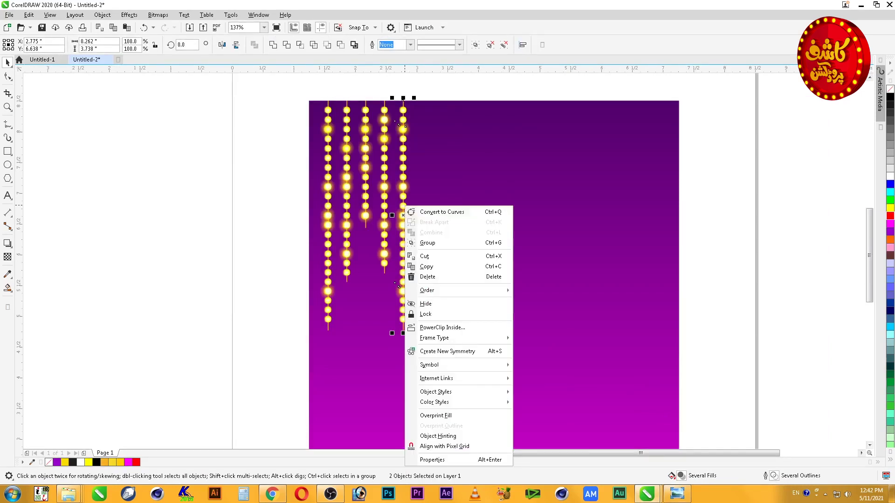
pyautogui.click(431, 177)
pyautogui.rightClick(404, 111)
pyautogui.click(428, 127)
pyautogui.click(395, 273)
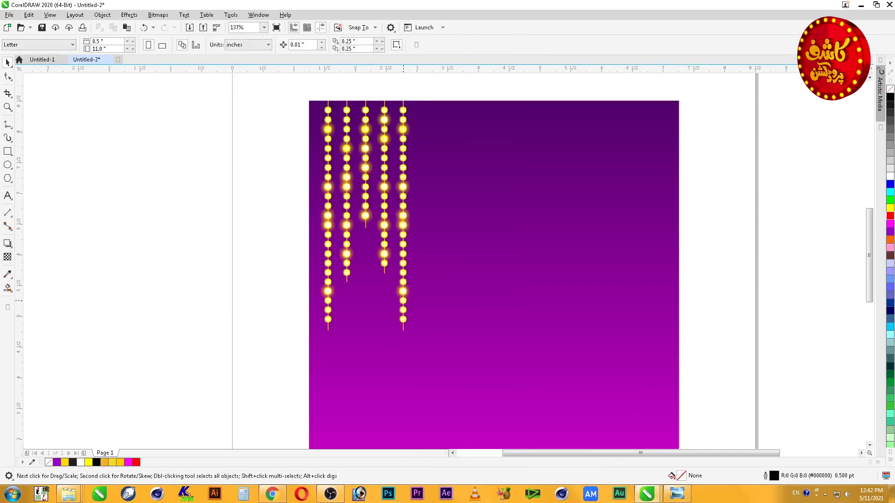
# Delete the fifth string's four lowest bulbs, from the twentieth position down
pyautogui.click(403, 290)
pyautogui.press('Delete')
pyautogui.click(403, 301)
pyautogui.press('Delete')
pyautogui.click(402, 310)
pyautogui.press('Delete')
pyautogui.click(403, 319)
pyautogui.press('Delete')
# Duplicate the fifth string's glowing bulb twice and centre the copies on its eighteenth and sixth bulbs
pyautogui.moveTo(408, 215); pyautogui.dragTo(445, 219)
pyautogui.rightClick(422, 239)
pyautogui.keyDown('shift'); pyautogui.click(403, 273); pyautogui.keyUp('shift')
pyautogui.press('c')
pyautogui.press('e')
pyautogui.click(408, 272)
pyautogui.rightClick(445, 219)
pyautogui.keyDown('shift'); pyautogui.click(403, 158); pyautogui.keyUp('shift')
pyautogui.press('c')
pyautogui.press('e')
pyautogui.click(438, 180)
# Shorten the fifth string's thread to just below its last bulb and group the string
pyautogui.click(403, 317)
pyautogui.moveTo(403, 331); pyautogui.dragTo(403, 293)
pyautogui.press('Escape')
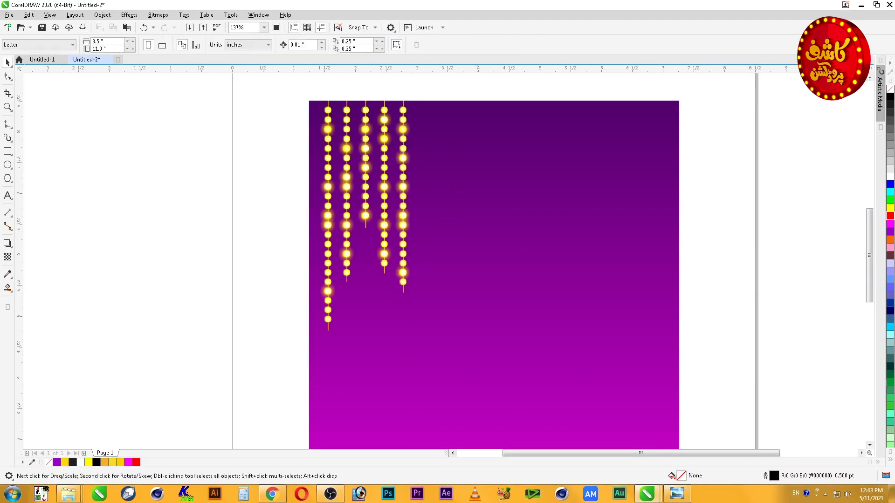
pyautogui.moveTo(435, 91); pyautogui.dragTo(386, 340)
pyautogui.rightClick(406, 223)
pyautogui.press('Escape')
pyautogui.press('Escape')
# Check that each light string is selectable as one object and group the five strings together
pyautogui.press('Tab')
pyautogui.press('Tab')
pyautogui.press('Tab')
pyautogui.press('Tab')
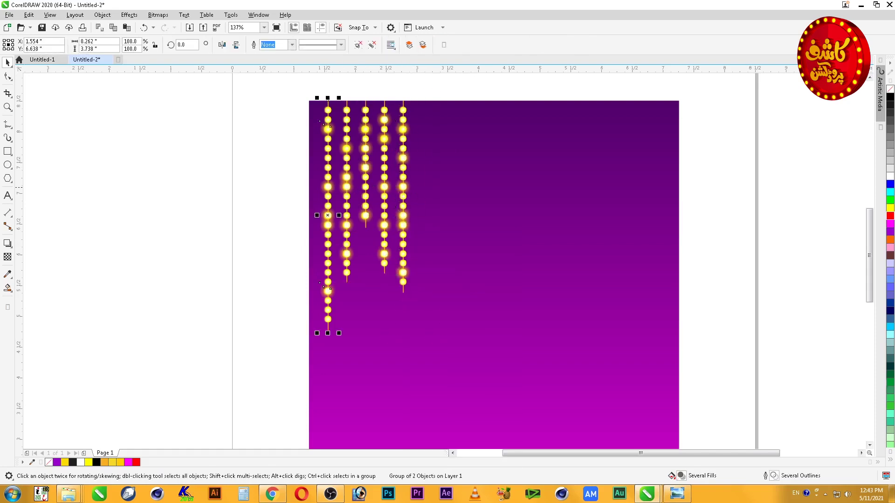
pyautogui.press('Escape')
pyautogui.moveTo(365, 92); pyautogui.dragTo(241, 352)
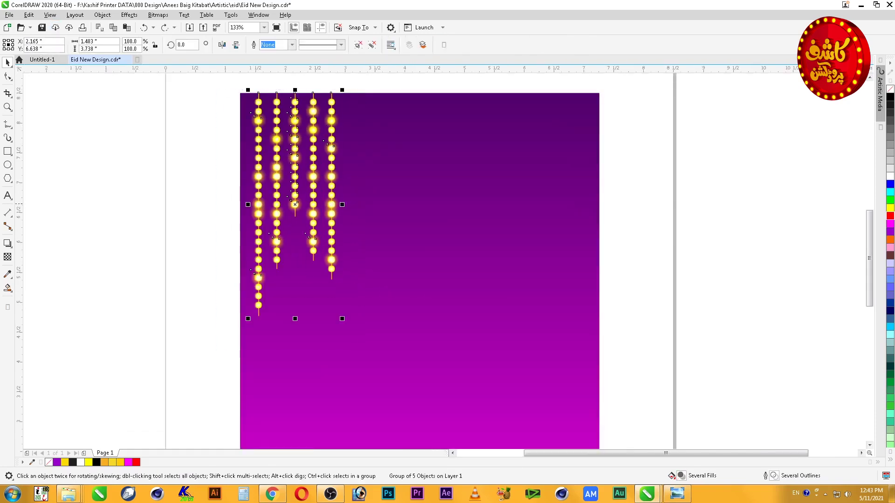
# Place a mirrored copy of the five strings at the square's opposite upper corner and ungroup it into separate strings
pyautogui.moveTo(295, 205); pyautogui.dragTo(544, 204)
pyautogui.click(622, 220)
pyautogui.click(544, 213)
pyautogui.hotkey('ctrl', 'u')
pyautogui.press('Escape')
# Swap the first and third strings of the mirrored set so the shortest string hangs innermost
pyautogui.click(544, 213)
pyautogui.moveTo(544, 186); pyautogui.dragTo(469, 187)
pyautogui.keyDown('shift'); pyautogui.click(507, 204); pyautogui.keyUp('shift')
pyautogui.press('c')
pyautogui.click(507, 204)
pyautogui.keyDown('shift'); pyautogui.click(544, 204); pyautogui.keyUp('shift')
pyautogui.press('c')
pyautogui.click(544, 204)
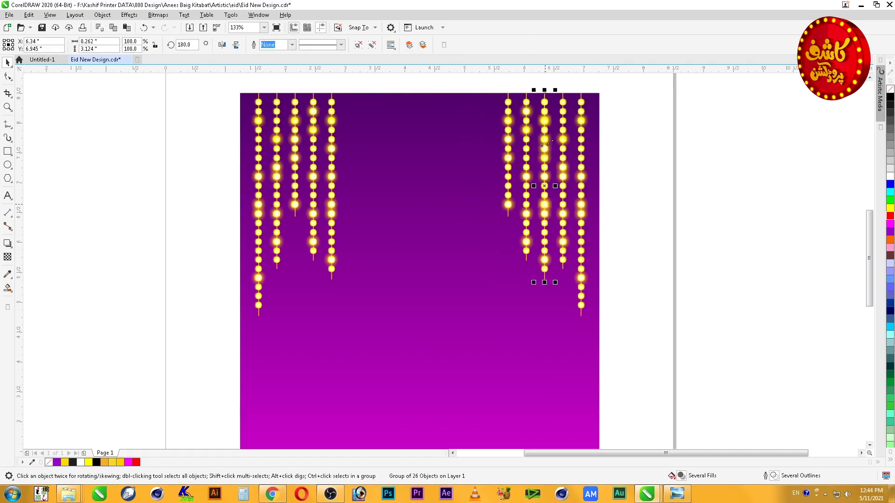
# Swap the second string of the mirrored set with the longest, outermost one
pyautogui.press('Escape')
pyautogui.click(526, 235)
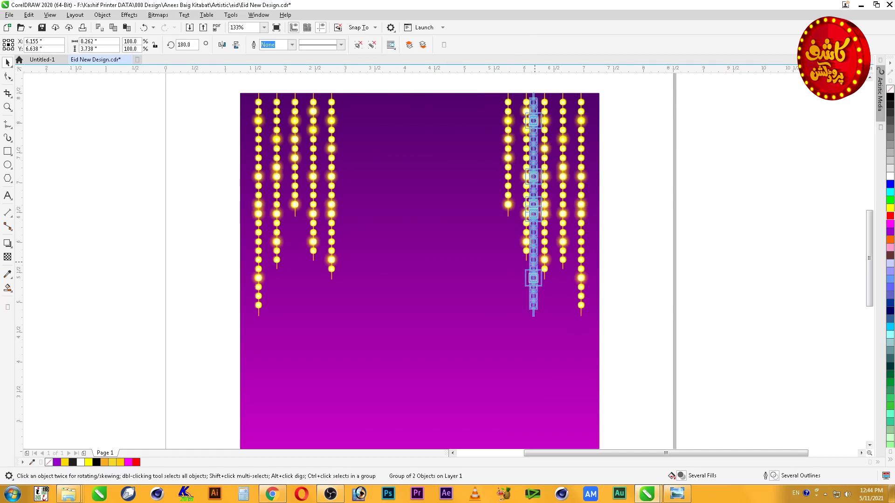
pyautogui.press('Escape')
pyautogui.click(528, 235)
pyautogui.keyDown('shift'); pyautogui.click(580, 259); pyautogui.keyUp('shift')
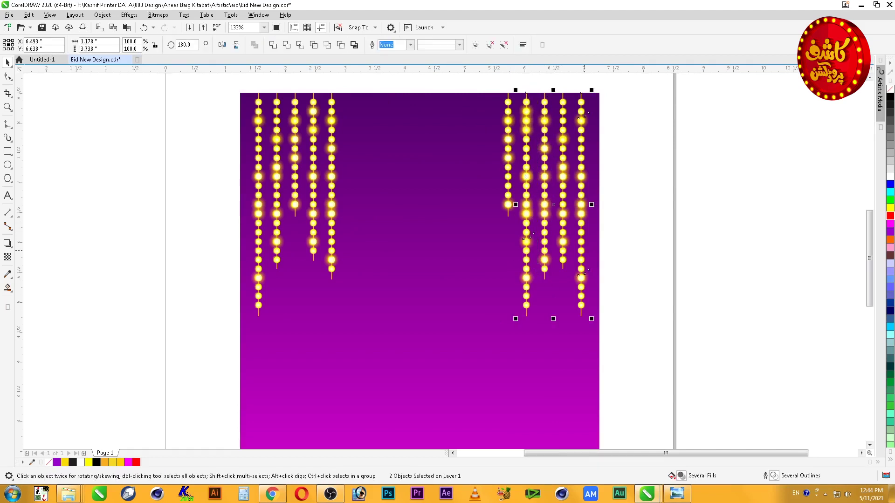
pyautogui.press('c')
pyautogui.press('Escape')
pyautogui.click(581, 268)
pyautogui.press('Delete')
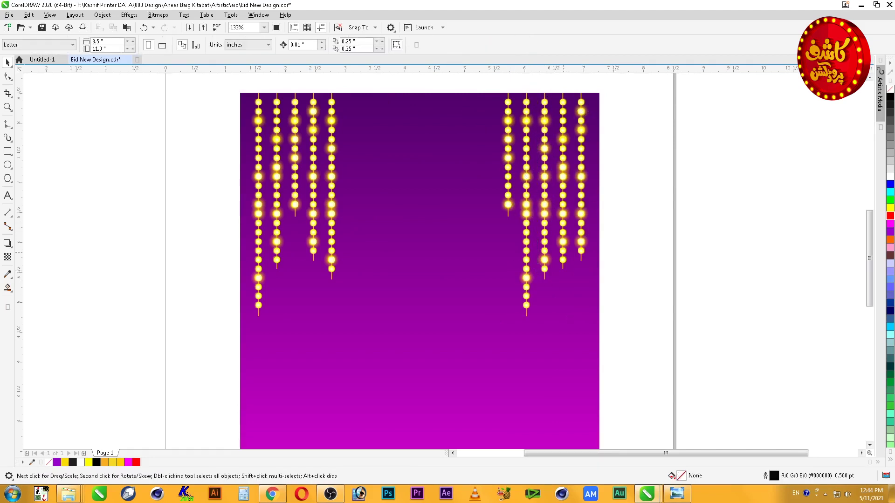
# Swap the fourth and fifth strings of the mirrored set
pyautogui.click(563, 261)
pyautogui.keyDown('shift'); pyautogui.click(580, 242); pyautogui.keyUp('shift')
pyautogui.press('c')
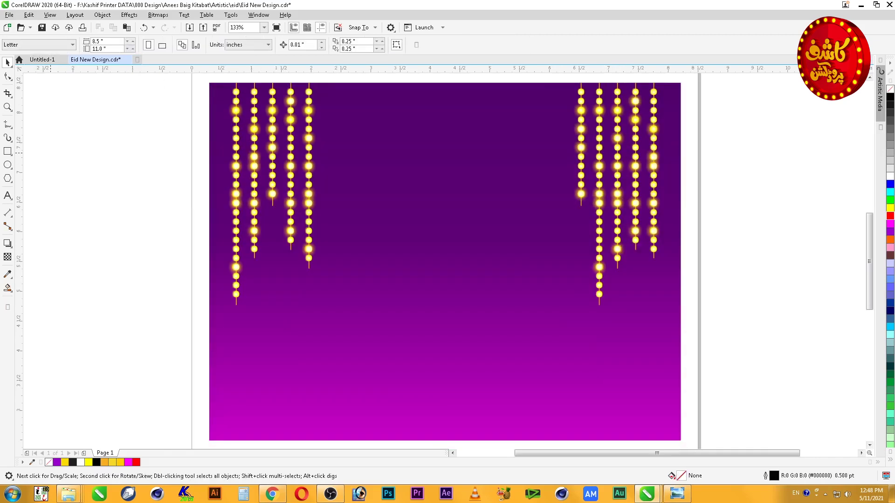
# Draw a circle about 1.284 inches wide on the purple background between the two sets of strings
pyautogui.press('F7')
pyautogui.moveTo(423, 212); pyautogui.dragTo(525, 309)
pyautogui.press('z')
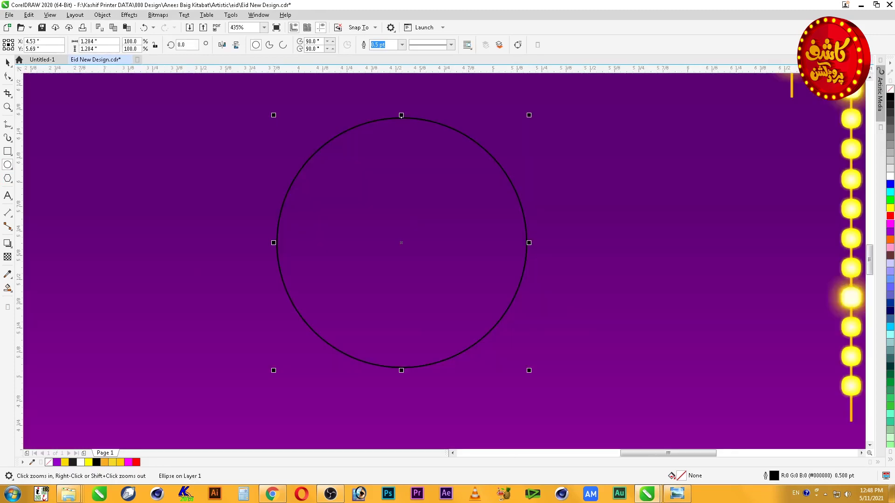
# Apply an elliptical fountain transparency to the circle and fill it with magenta (#FF00FF)
pyautogui.click(8, 256)
pyautogui.click(36, 44)
pyautogui.click(202, 44)
pyautogui.press('space')
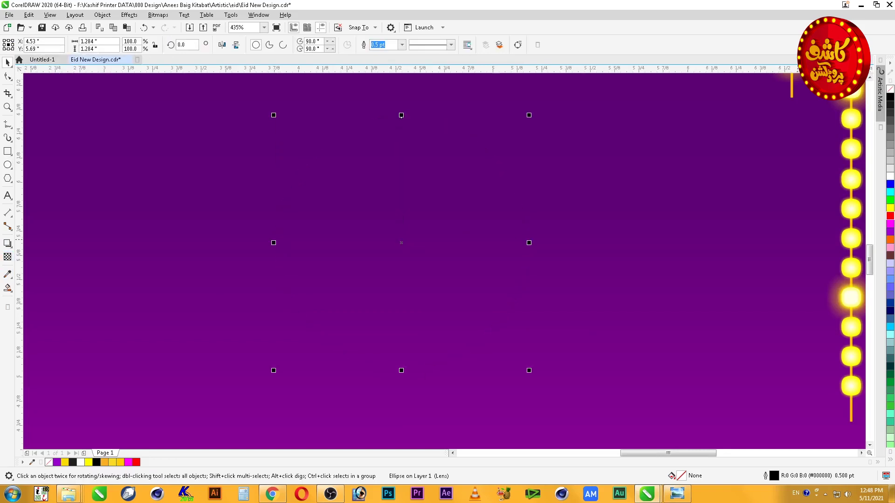
pyautogui.click(890, 224)
# Shift the magenta circle's transparency midpoint slightly towards its centre to tighten the glow
pyautogui.click(7, 257)
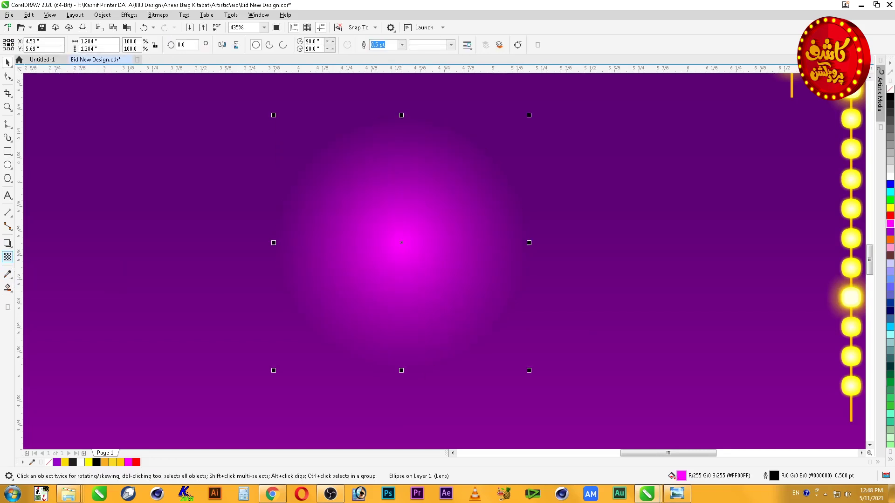
pyautogui.moveTo(526, 243); pyautogui.dragTo(444, 244)
pyautogui.press('space')
pyautogui.press('space')
pyautogui.hotkey('ctrl', 'z')
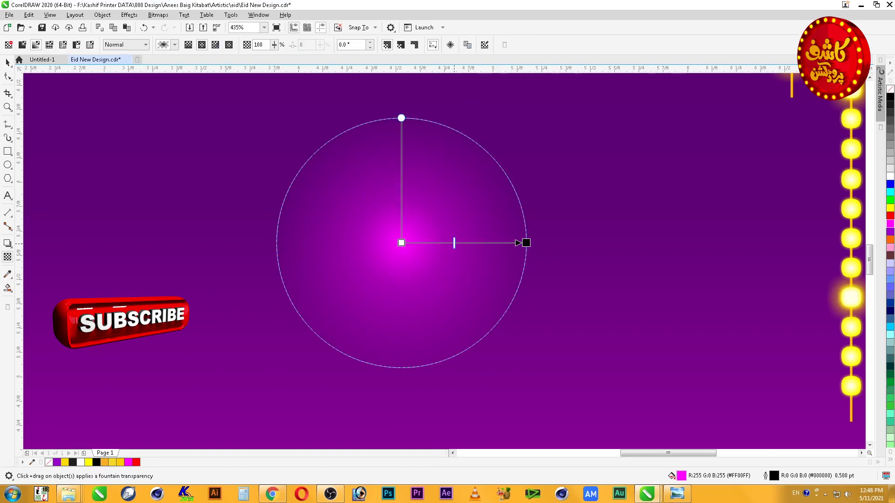
pyautogui.press('space')
# Move the magenta glow onto the blank area beside the page and flatten it into a thin horizontal ray
pyautogui.press('F3')
pyautogui.moveTo(542, 209); pyautogui.dragTo(201, 208)
pyautogui.press('F2')
pyautogui.moveTo(133, 148); pyautogui.dragTo(364, 302)
pyautogui.moveTo(327, 146); pyautogui.dragTo(327, 213)
# Add smaller copies of the ray at its centre, filling the innermost one white
pyautogui.moveTo(400, 219); pyautogui.dragTo(327, 207)
pyautogui.click(890, 176)
pyautogui.moveTo(536, 297); pyautogui.dragTo(120, 133)
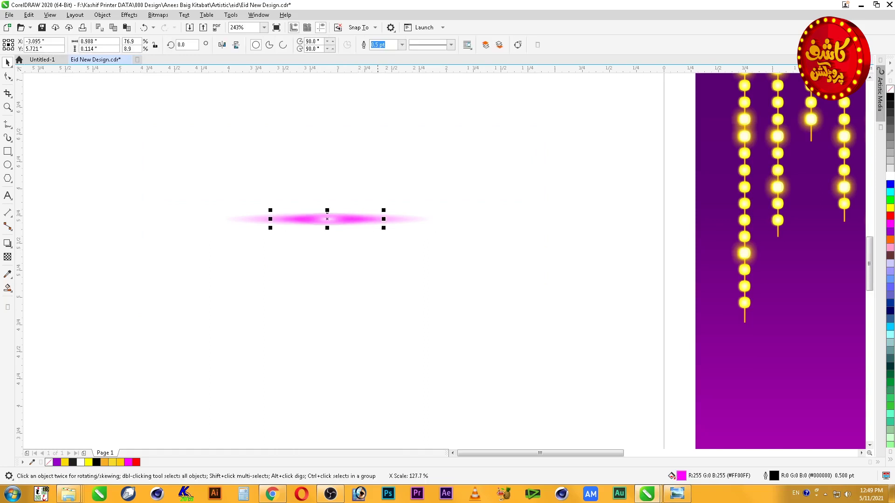
# Rotate copies of the layered ray around its centre in 45-degree increments to form an eight-pointed star
pyautogui.moveTo(476, 179); pyautogui.dragTo(191, 263)
pyautogui.click(327, 219)
pyautogui.moveTo(432, 210); pyautogui.dragTo(408, 299)
pyautogui.rightClick(408, 299)
pyautogui.hotkey('ctrl', 'r')
pyautogui.hotkey('ctrl', 'r')
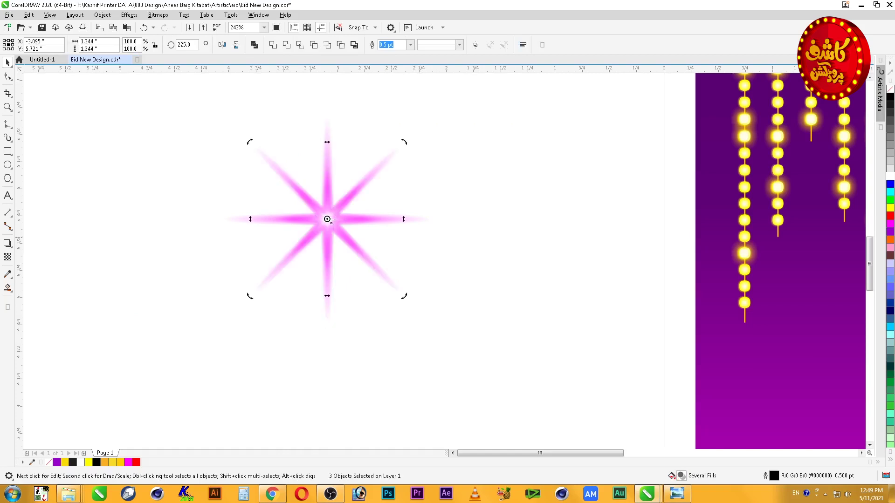
# Group the star's rays and move the star onto the upper purple background beside the first set of strings
pyautogui.click(456, 227)
pyautogui.scroll(-2, 457, 227)
pyautogui.scroll(2, 376, 190)
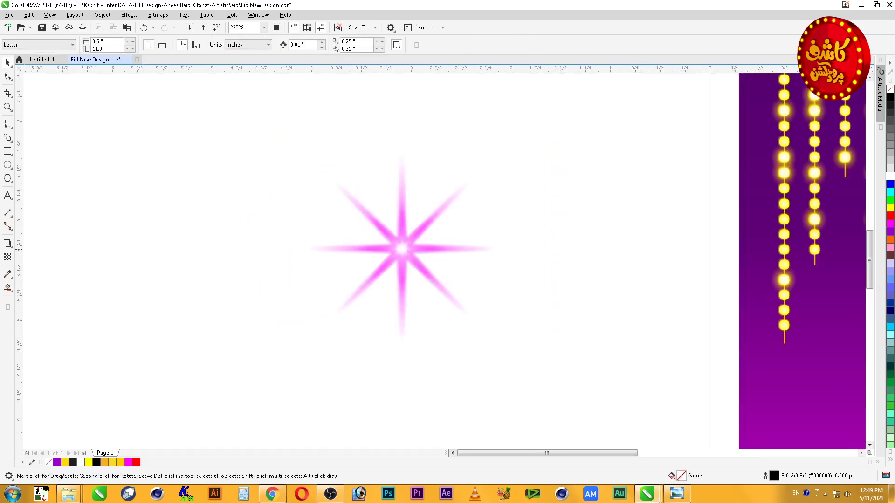
pyautogui.click(402, 248)
pyautogui.hotkey('ctrl', 'g')
pyautogui.scroll(-2, 402, 250)
pyautogui.moveTo(401, 251); pyautogui.dragTo(695, 172)
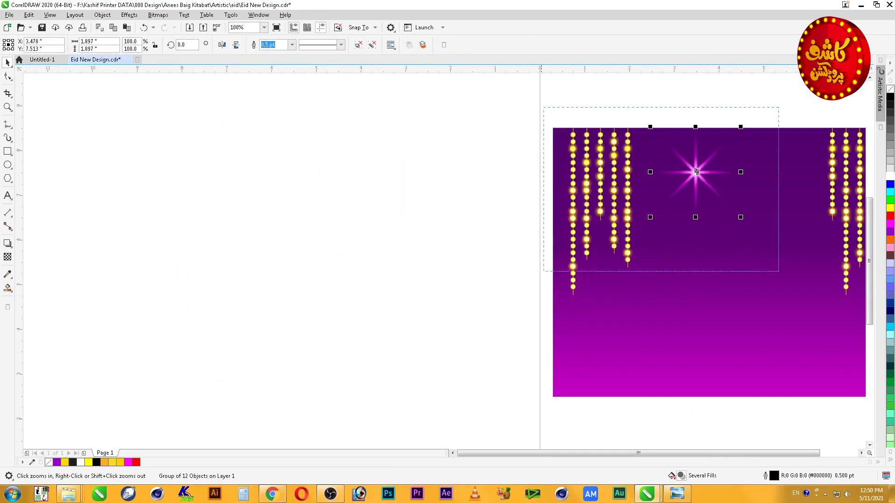
pyautogui.scroll(2, 695, 172)
pyautogui.press('Escape')
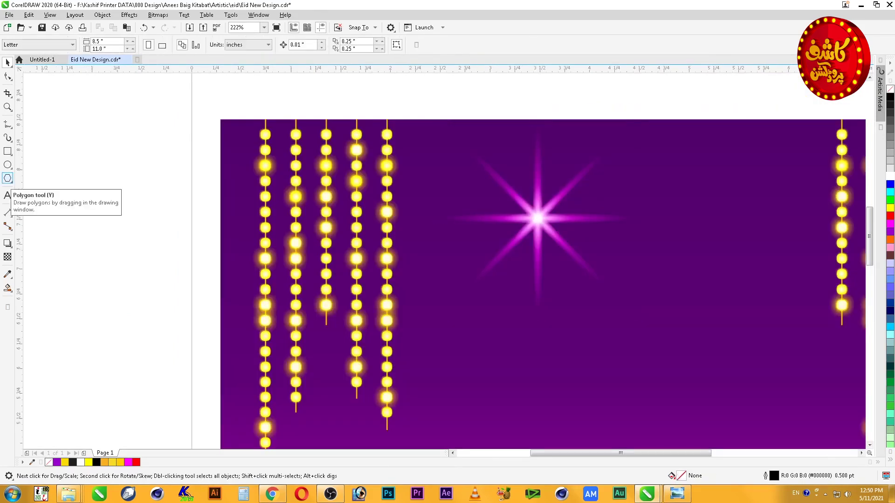
# Draw a white circle with a fading fountain transparency, about 0.99 inch wide, between the star and the mirrored strings
pyautogui.click(8, 165)
pyautogui.moveTo(676, 185); pyautogui.dragTo(735, 244)
pyautogui.click(890, 176)
pyautogui.click(7, 257)
pyautogui.moveTo(706, 214); pyautogui.dragTo(758, 266)
# Fill the glow circle magenta without an outline and add a white copy about 0.5 inch wide at its centre
pyautogui.press('space')
pyautogui.click(890, 223)
pyautogui.rightClick(890, 89)
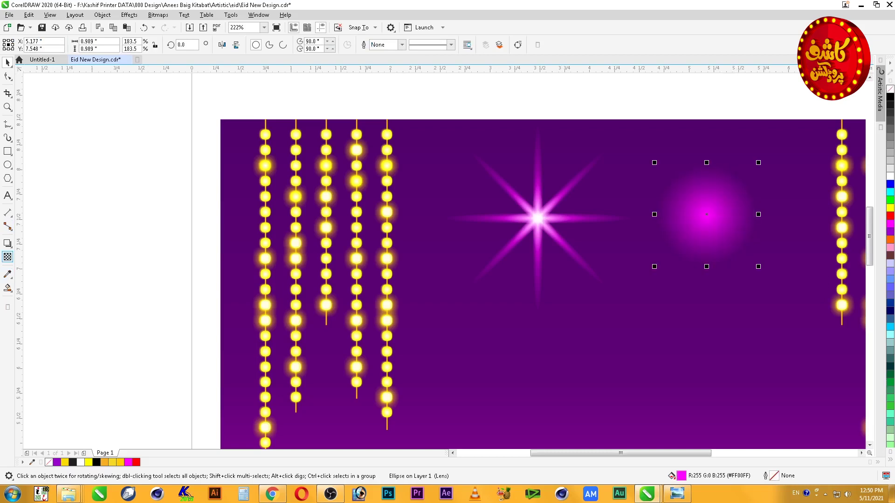
pyautogui.moveTo(758, 266); pyautogui.dragTo(734, 242)
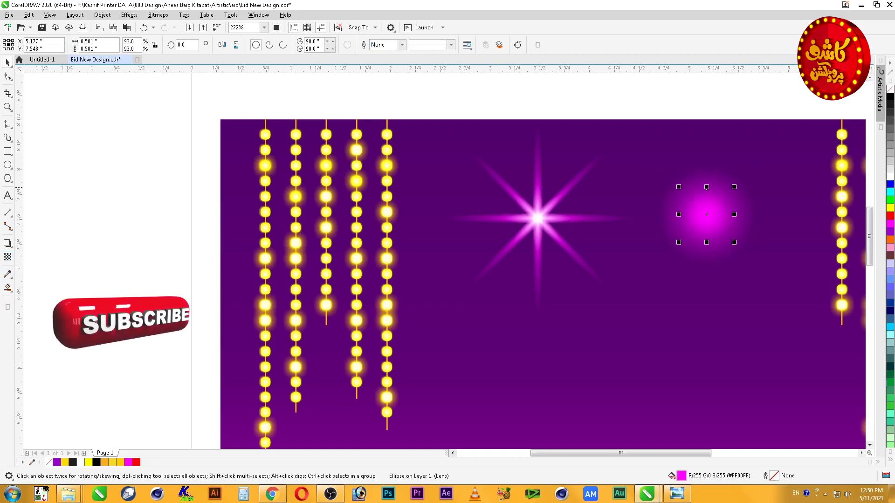
pyautogui.click(890, 176)
# Try to align the white glow circle with the centre of the eight-pointed star
pyautogui.keyDown('shift'); pyautogui.click(537, 218); pyautogui.keyUp('shift')
pyautogui.press('c')
pyautogui.press('e')
pyautogui.press('Escape')
pyautogui.hotkey('ctrl', 'z')
pyautogui.hotkey('ctrl', 'z')
# Enlarge the glow circles and move the white one onto the centre of the eight-pointed star
pyautogui.click(720, 226)
pyautogui.moveTo(733, 242); pyautogui.dragTo(752, 260)
pyautogui.click(7, 257)
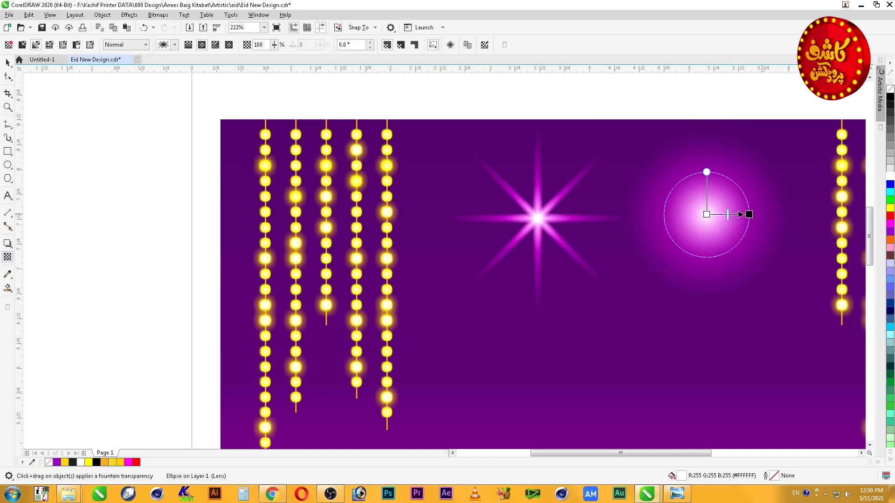
pyautogui.moveTo(727, 214); pyautogui.dragTo(556, 217)
pyautogui.press('space')
pyautogui.press('space')
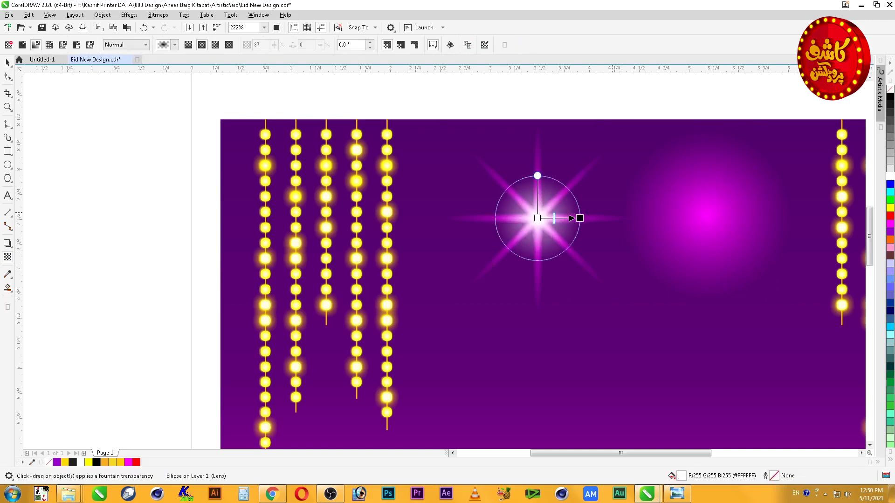
# Soften the large magenta glow by moving its transparency midpoint close to its centre
pyautogui.press('space')
pyautogui.click(727, 215)
pyautogui.press('space')
pyautogui.moveTo(747, 214); pyautogui.dragTo(730, 214)
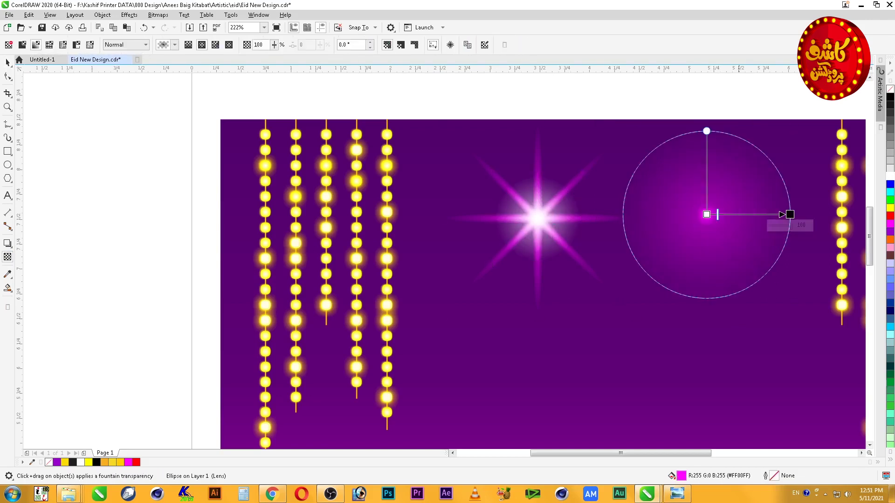
# Centre the large magenta glow on the eight-pointed star and move the white glow circle aside
pyautogui.press('space')
pyautogui.press('c')
pyautogui.press('e')
pyautogui.press('Escape')
pyautogui.moveTo(524, 236); pyautogui.dragTo(586, 237)
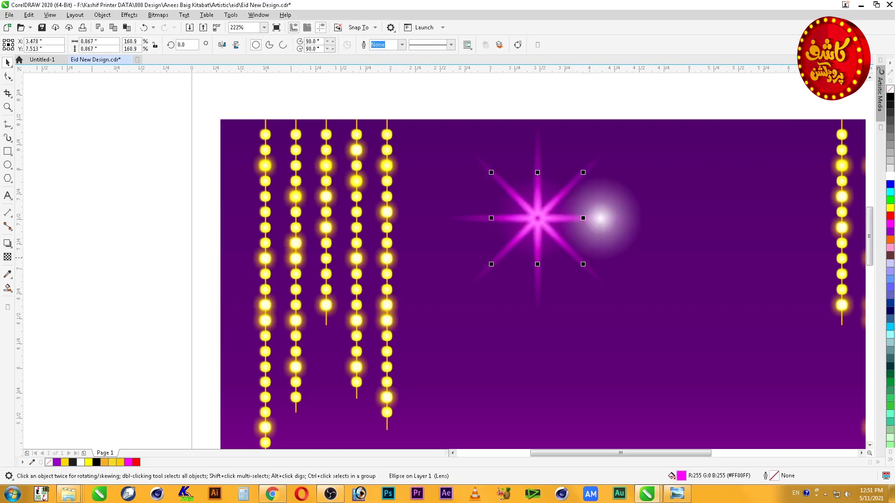
# Adjust the magenta glow's transparency radius around the star's centre and size the circle to about 1.12 inches
pyautogui.press('space')
pyautogui.moveTo(537, 172); pyautogui.dragTo(539, 188)
pyautogui.hotkey('ctrl', 'z')
pyautogui.moveTo(580, 218); pyautogui.dragTo(564, 217)
pyautogui.press('space')
pyautogui.press('space')
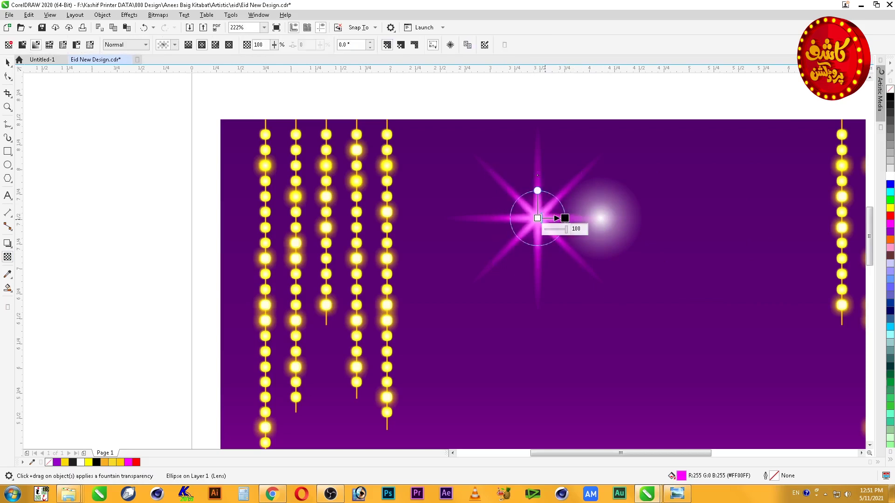
pyautogui.press('space')
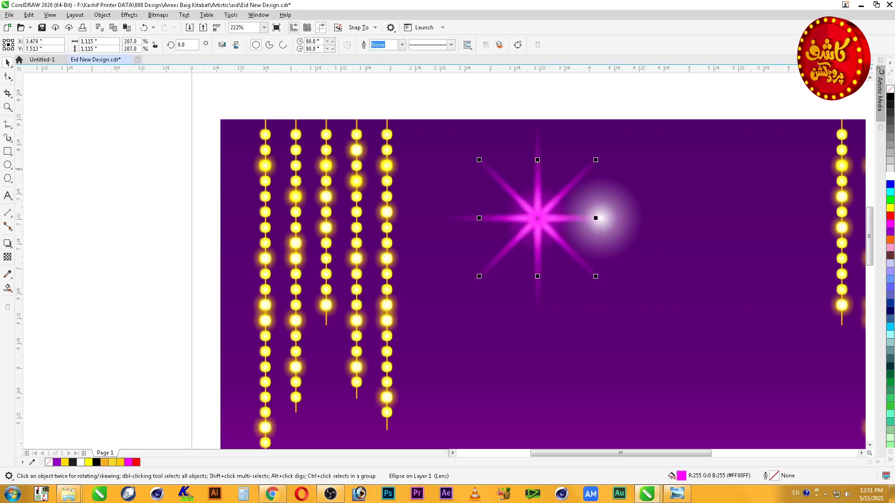
# Scale the offset white glow circle down to about 0.43 inch wide
pyautogui.click(653, 219)
pyautogui.click(633, 218)
pyautogui.click(590, 172)
pyautogui.click(553, 187)
pyautogui.click(553, 187)
pyautogui.click(554, 187)
pyautogui.click(605, 218)
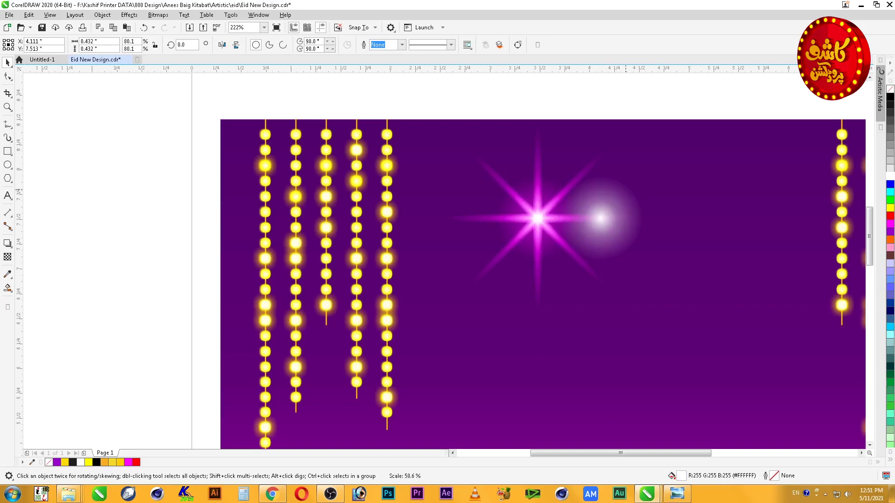
# Centre the white glow circle on the eight-pointed star
pyautogui.keyDown('shift'); pyautogui.click(538, 218); pyautogui.keyUp('shift')
pyautogui.press('c')
pyautogui.press('e')
pyautogui.click(539, 218)
pyautogui.moveTo(565, 190); pyautogui.dragTo(568, 188)
pyautogui.press('Escape')
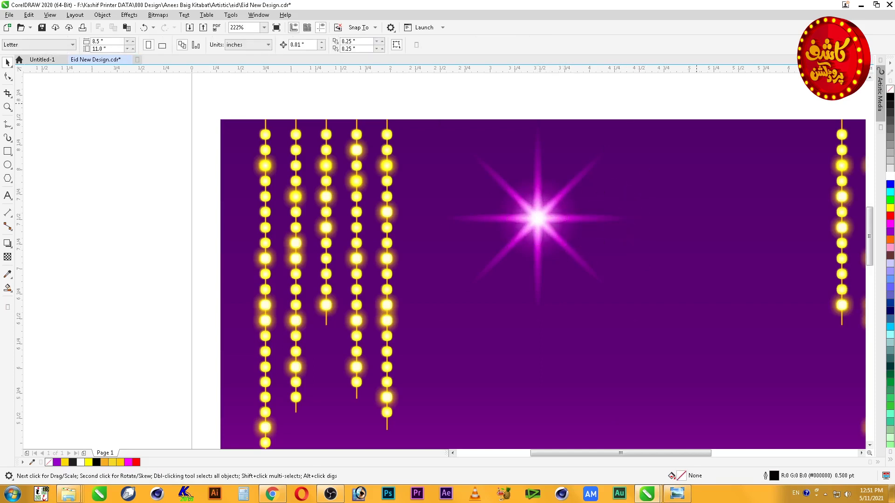
# Make a magenta glow copy about 0.62 inch wide on the star and reverse its transparency, with a clear centre and opaque edge
pyautogui.click(537, 217)
pyautogui.moveTo(537, 150); pyautogui.dragTo(537, 185)
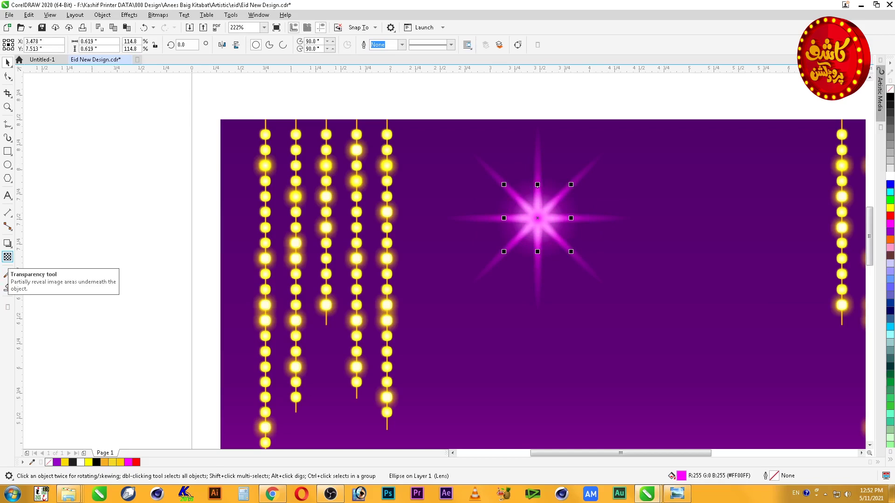
pyautogui.click(8, 257)
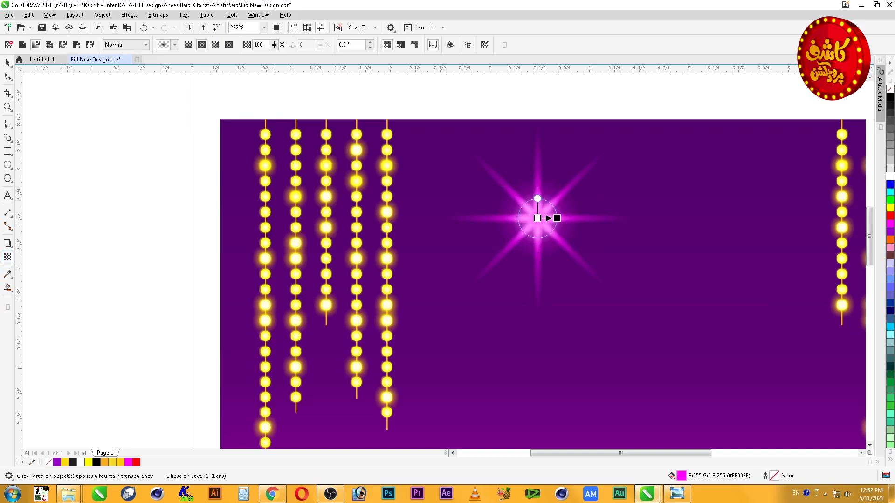
pyautogui.press('F2')
pyautogui.moveTo(606, 166); pyautogui.dragTo(486, 277)
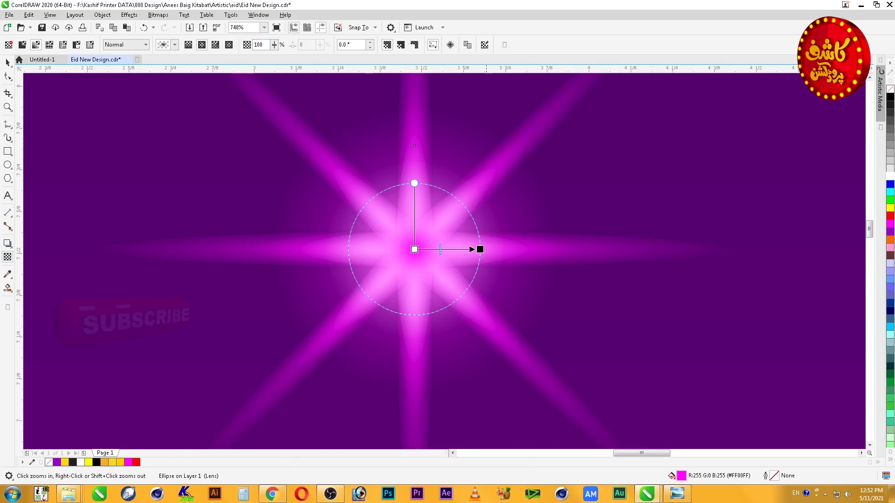
pyautogui.moveTo(440, 249); pyautogui.dragTo(573, 250)
pyautogui.click(414, 249)
pyautogui.moveTo(497, 249); pyautogui.dragTo(553, 249)
# Try a white fill on the small circle with a tighter radial transparency, an edge value of 57 and an extra node
pyautogui.press('space')
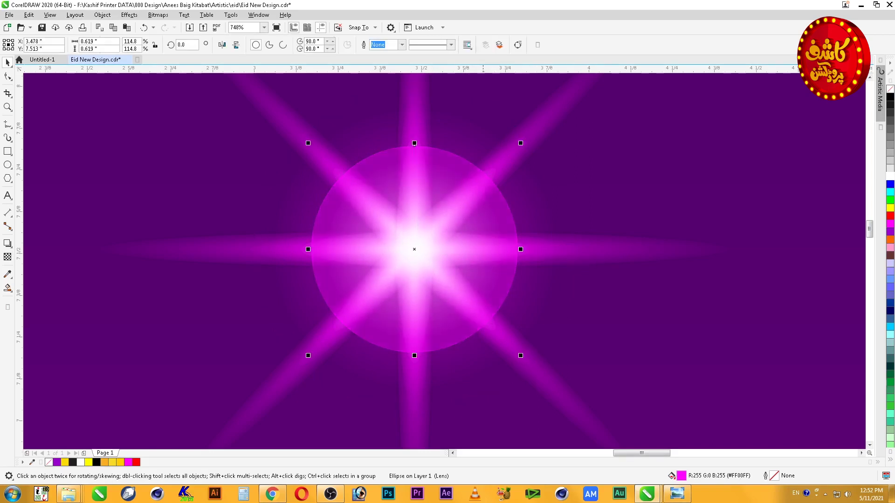
pyautogui.press('space')
pyautogui.moveTo(573, 250); pyautogui.dragTo(517, 249)
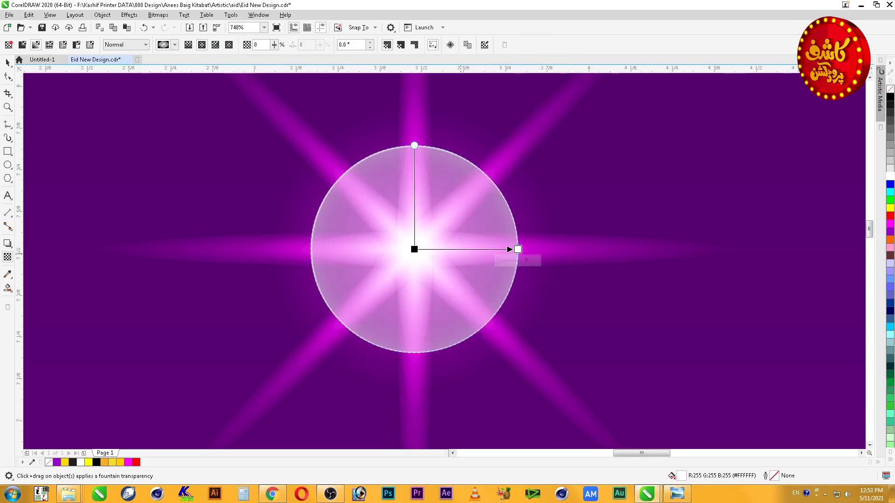
pyautogui.moveTo(497, 260); pyautogui.dragTo(509, 260)
pyautogui.click(414, 249)
pyautogui.moveTo(415, 260); pyautogui.dragTo(416, 261)
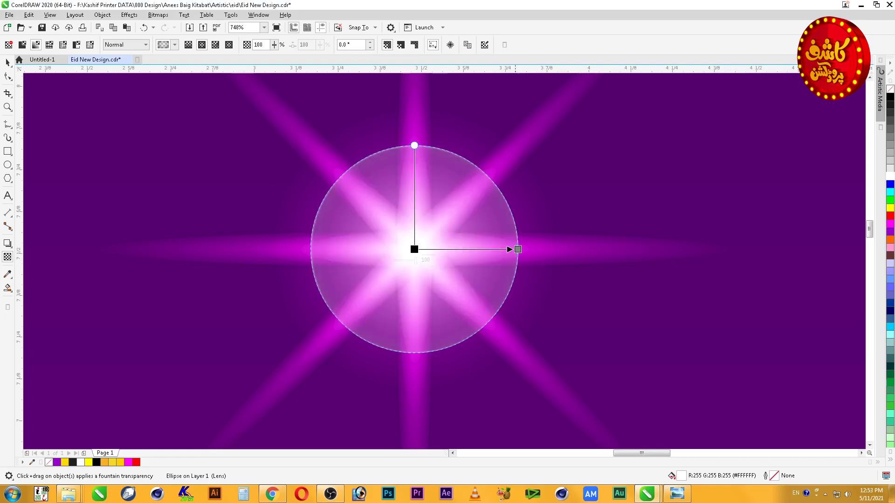
pyautogui.moveTo(415, 145); pyautogui.dragTo(414, 166)
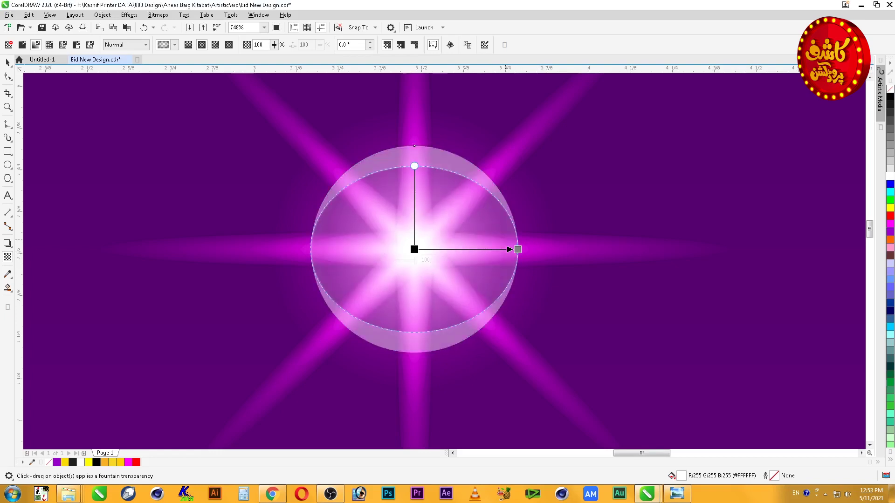
pyautogui.hotkey('ctrl', 'z')
pyautogui.moveTo(518, 250); pyautogui.dragTo(494, 249)
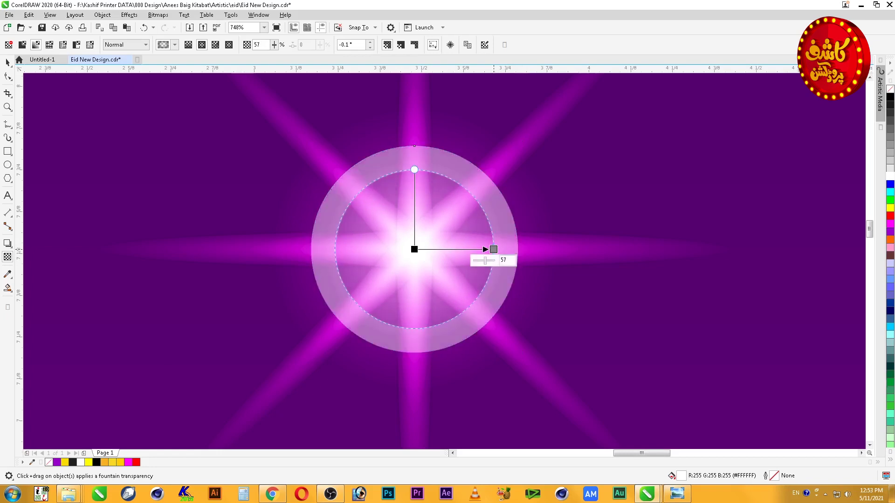
pyautogui.doubleClick(439, 249)
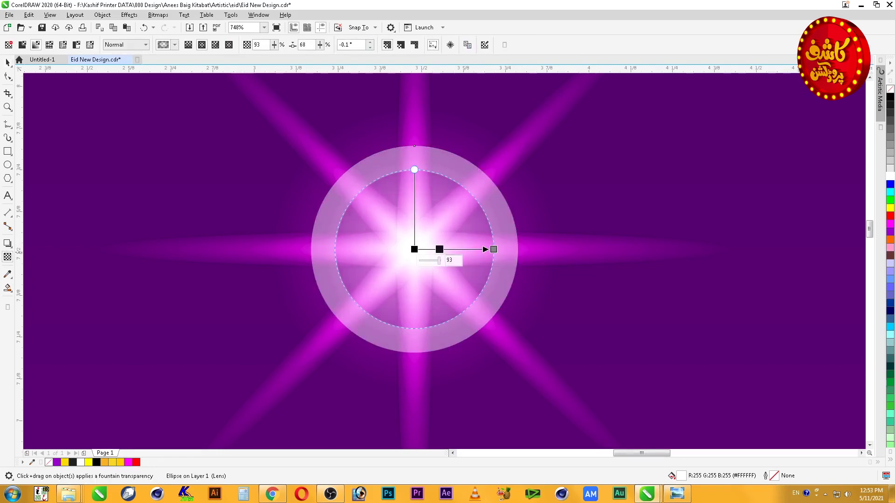
# Undo the recent fill and transparency changes on the small circle
pyautogui.hotkey('ctrl', 'z')
pyautogui.hotkey('ctrl', 'z')
pyautogui.hotkey('ctrl', 'z')
pyautogui.hotkey('ctrl', 'z')
pyautogui.hotkey('ctrl', 'z')
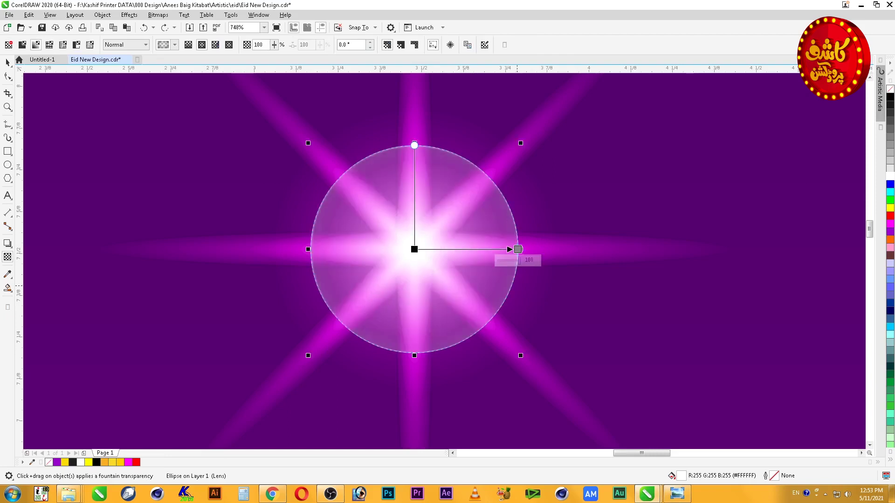
pyautogui.hotkey('ctrl', 'z')
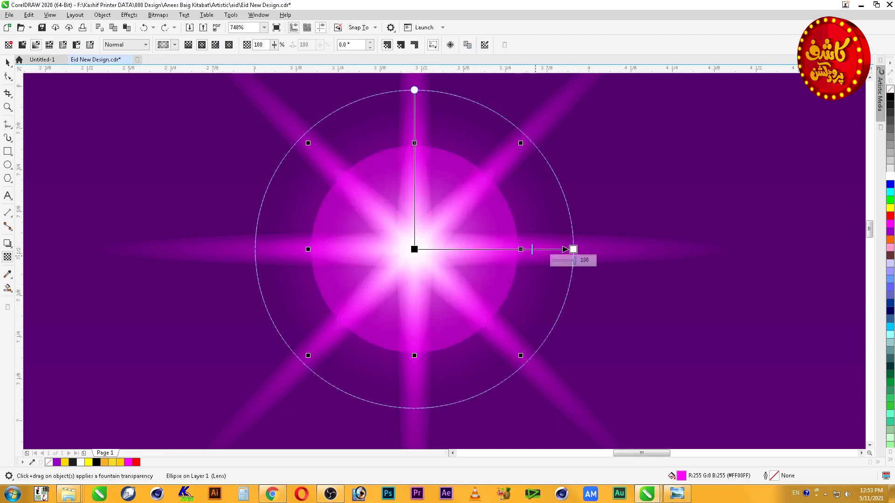
pyautogui.hotkey('ctrl', 'z')
pyautogui.hotkey('ctrl', 'z')
pyautogui.hotkey('ctrl', 'z')
pyautogui.hotkey('ctrl', 'z')
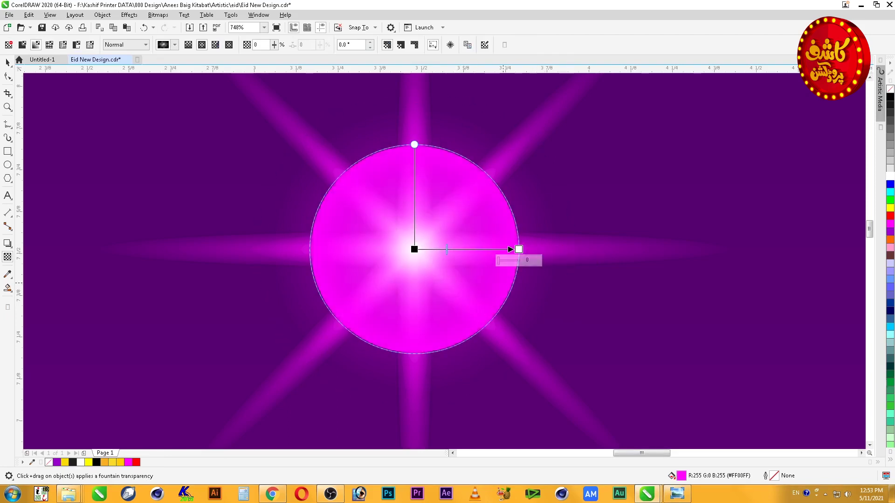
# Move the small magenta circle to the empty area beside the star and set its edge transparency to 74
pyautogui.scroll(-2, 481, 270)
pyautogui.moveTo(480, 269); pyautogui.dragTo(759, 193)
pyautogui.hotkey('shift', 'F2')
pyautogui.press('space')
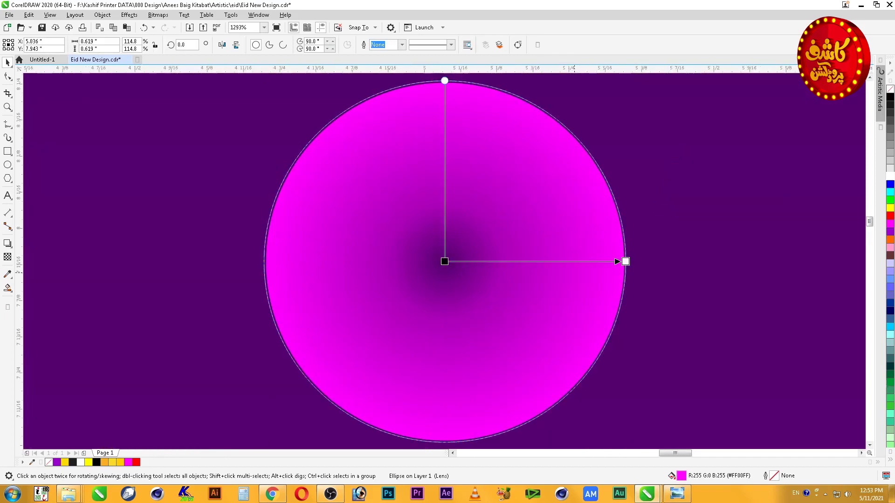
pyautogui.moveTo(543, 262); pyautogui.dragTo(543, 262)
pyautogui.moveTo(625, 261); pyautogui.dragTo(638, 262)
pyautogui.click(444, 262)
pyautogui.click(637, 261)
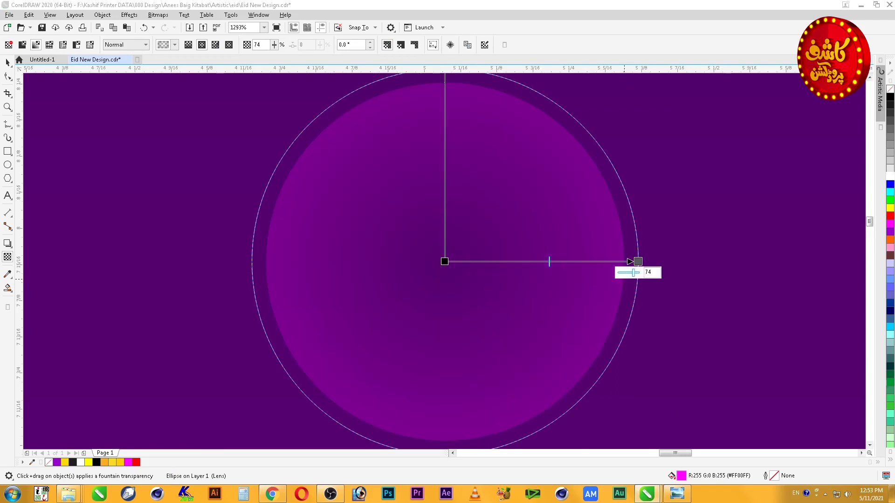
# Turn the circle into a faint white ring with an inner transparency node of 100 and an edge transparency of 87
pyautogui.doubleClick(590, 262)
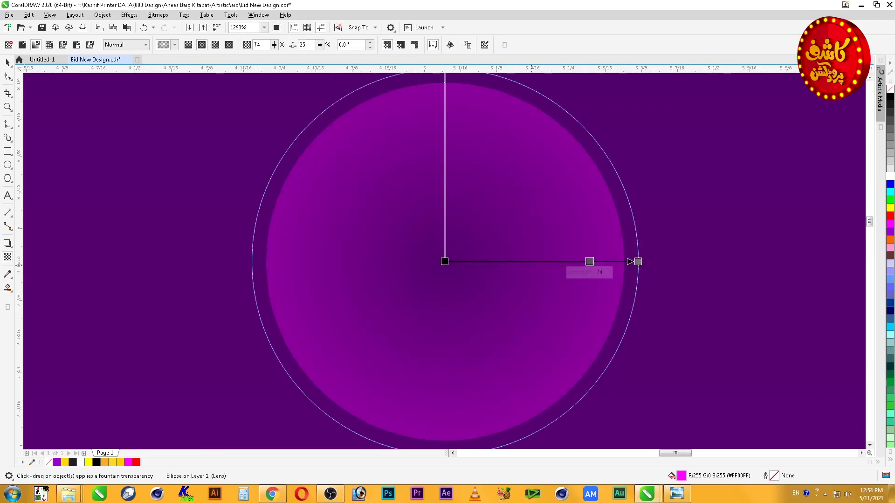
pyautogui.write('100')
pyautogui.press('Return')
pyautogui.moveTo(590, 262); pyautogui.dragTo(580, 262)
pyautogui.click(638, 261)
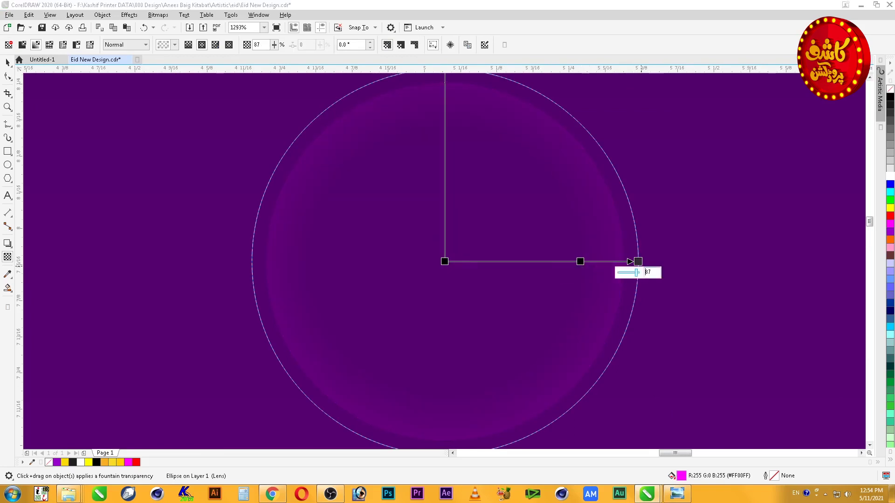
pyautogui.press('space')
pyautogui.scroll(-3, 605, 176)
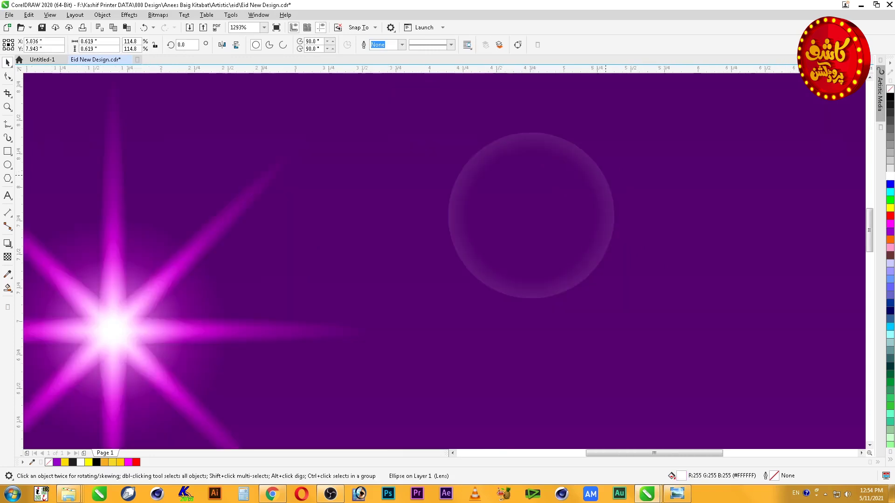
# Shift the white glow aside and centre the faint white ring on the eight-pointed star
pyautogui.hotkey('ctrl', 'v')
pyautogui.moveTo(360, 253); pyautogui.dragTo(527, 253)
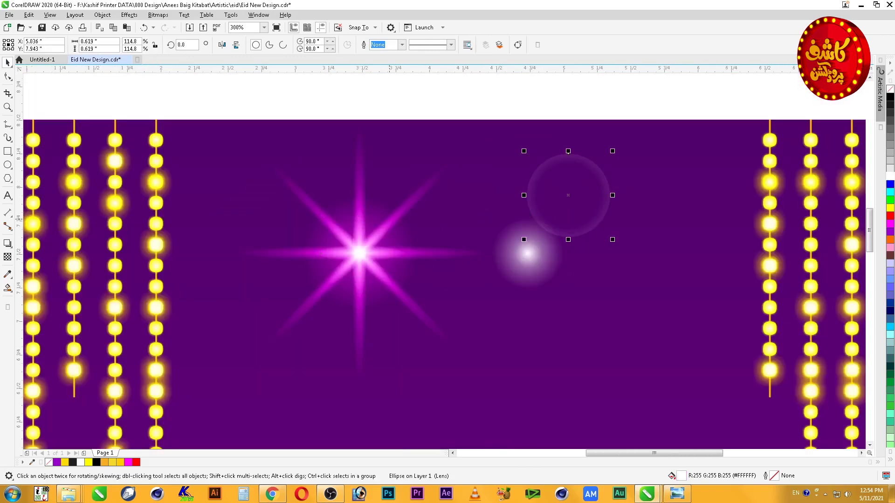
pyautogui.keyDown('shift'); pyautogui.click(387, 222); pyautogui.keyUp('shift')
pyautogui.press('c')
pyautogui.press('e')
# Align the white glow circle back onto the centre of the star and ring
pyautogui.click(527, 259)
pyautogui.keyDown('shift'); pyautogui.click(389, 267); pyautogui.keyUp('shift')
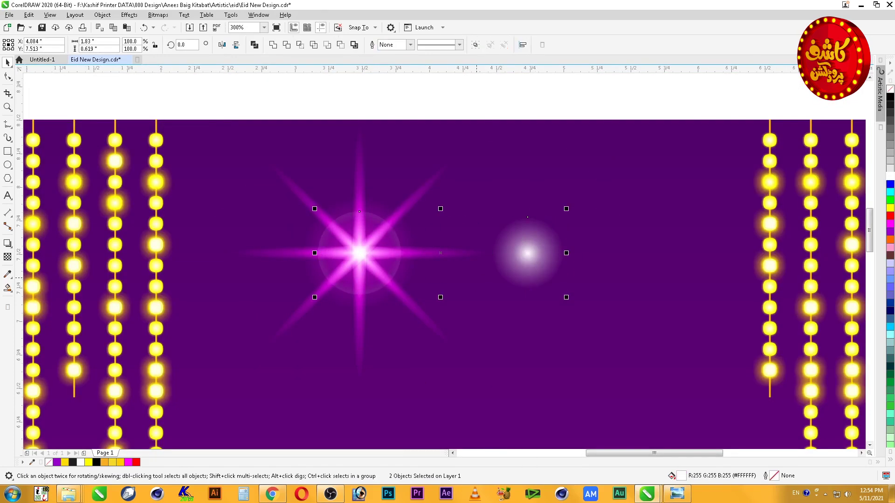
pyautogui.press('c')
pyautogui.press('Escape')
pyautogui.press('F3')
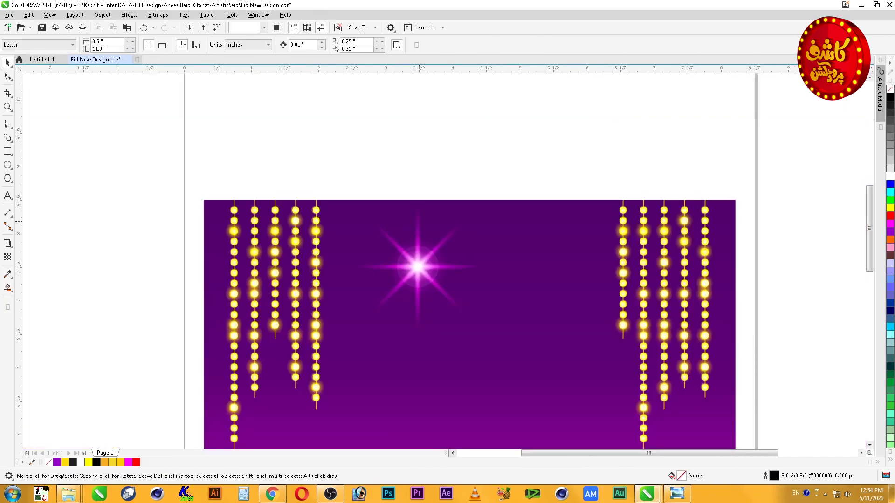
# Group the star, glow circles and ring into one flare object
pyautogui.click(418, 266)
pyautogui.press('Escape')
pyautogui.click(418, 266)
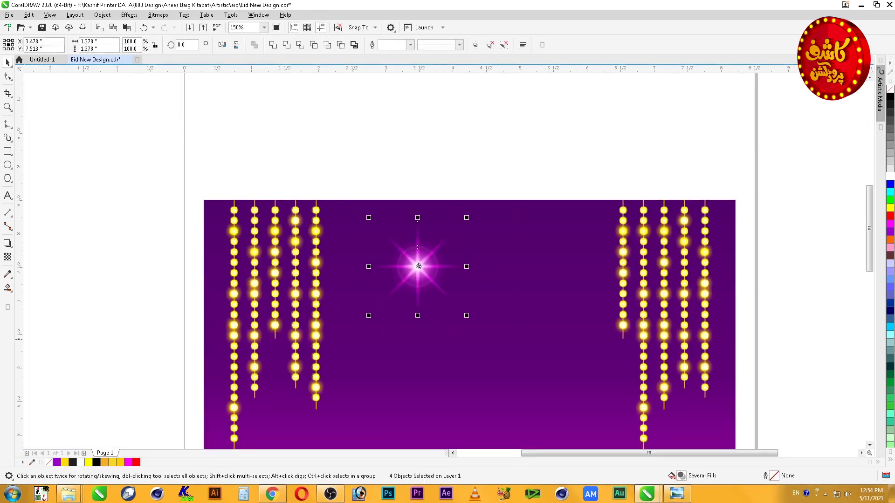
pyautogui.hotkey('ctrl', 'g')
# Shrink the flare group to about 0.49 inch wide and place it on the fifth bulb string of the left-hand set
pyautogui.press('z')
pyautogui.moveTo(368, 104); pyautogui.dragTo(492, 175)
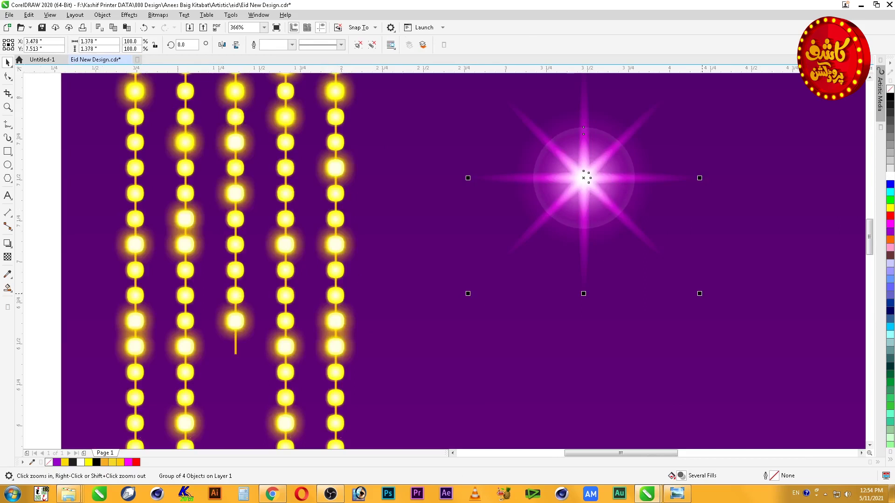
pyautogui.moveTo(700, 294); pyautogui.dragTo(639, 233)
pyautogui.moveTo(601, 186); pyautogui.dragTo(568, 178)
pyautogui.hotkey('ctrl', 'z')
pyautogui.moveTo(538, 128); pyautogui.dragTo(524, 184)
pyautogui.moveTo(623, 120); pyautogui.dragTo(537, 205)
pyautogui.moveTo(495, 250); pyautogui.dragTo(334, 194)
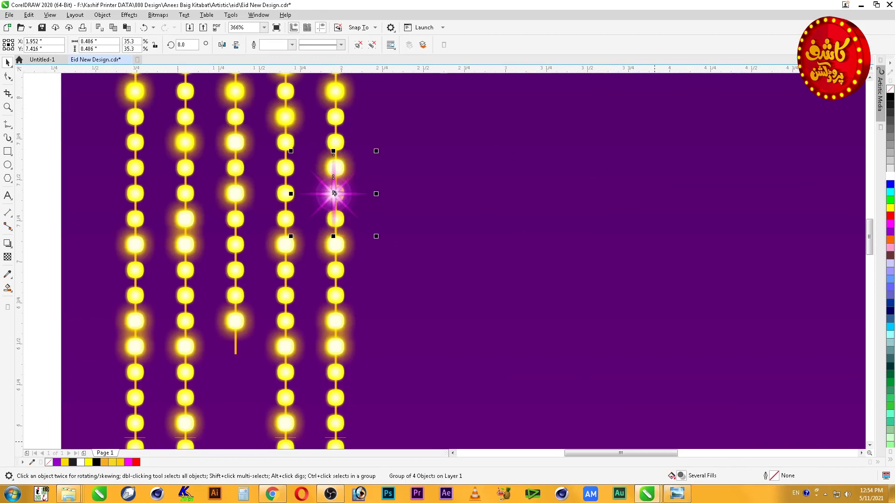
# Move the flare group onto the fourth bulb string of the left-hand set
pyautogui.hotkey('alt', 'Tab')
pyautogui.hotkey('alt', 'Tab')
pyautogui.moveTo(334, 193); pyautogui.dragTo(285, 207)
pyautogui.keyDown('shift'); pyautogui.click(286, 268); pyautogui.keyUp('shift')
pyautogui.press('c')
pyautogui.press('Escape')
pyautogui.hotkey('ctrl', 'z')
pyautogui.press('Escape')
# Arrange the fourth left-hand string so that one of its bulbs sits in front of the flare
pyautogui.scroll(-3, 433, 188)
pyautogui.press('F2')
pyautogui.moveTo(313, 122); pyautogui.dragTo(486, 323)
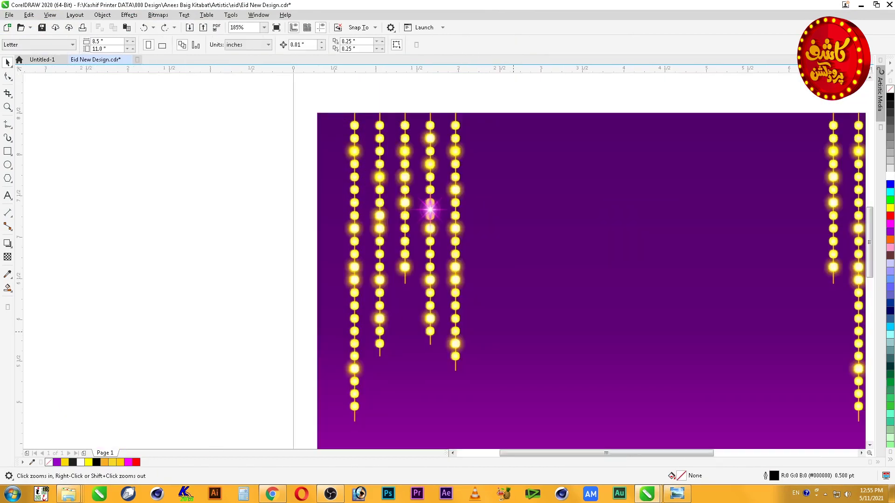
pyautogui.click(430, 138)
pyautogui.rightClick(428, 136)
pyautogui.click(459, 153)
pyautogui.press('Escape')
pyautogui.click(432, 139)
pyautogui.rightClick(431, 140)
pyautogui.click(461, 156)
pyautogui.press('Escape')
pyautogui.click(431, 149)
# Place a flare copy about 0.45 inch wide on the third bulb string of the left-hand set
pyautogui.press('F2')
pyautogui.moveTo(343, 101)
pyautogui.mouseDown()
pyautogui.moveTo(484, 288)
pyautogui.moveTo(479, 252)
pyautogui.moveTo(428, 319)
pyautogui.mouseUp()
pyautogui.press('Escape')
pyautogui.click(478, 291)
pyautogui.scroll(-2, 530, 347)
pyautogui.press('F2')
pyautogui.moveTo(589, 225); pyautogui.dragTo(317, 405)
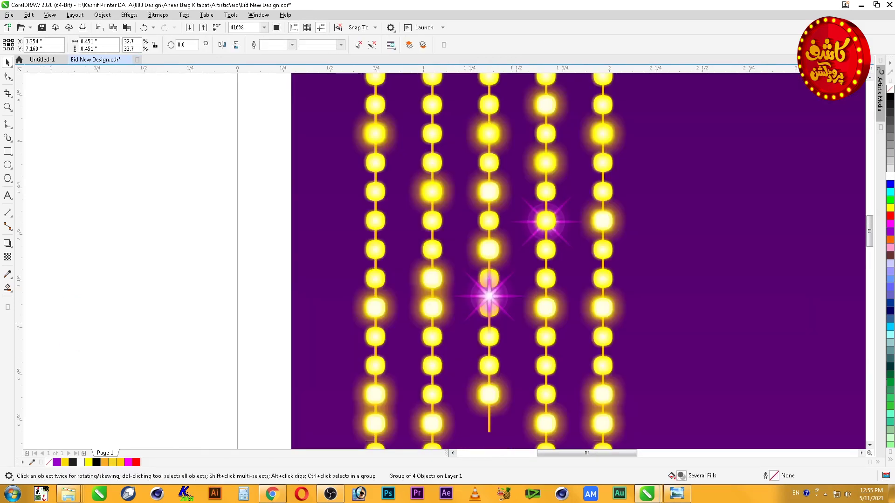
# Copy the flare onto the first bulb string, centre it horizontally on the string and bring it to the front
pyautogui.moveTo(490, 295); pyautogui.dragTo(374, 206)
pyautogui.hotkey('shift', 'pageup')
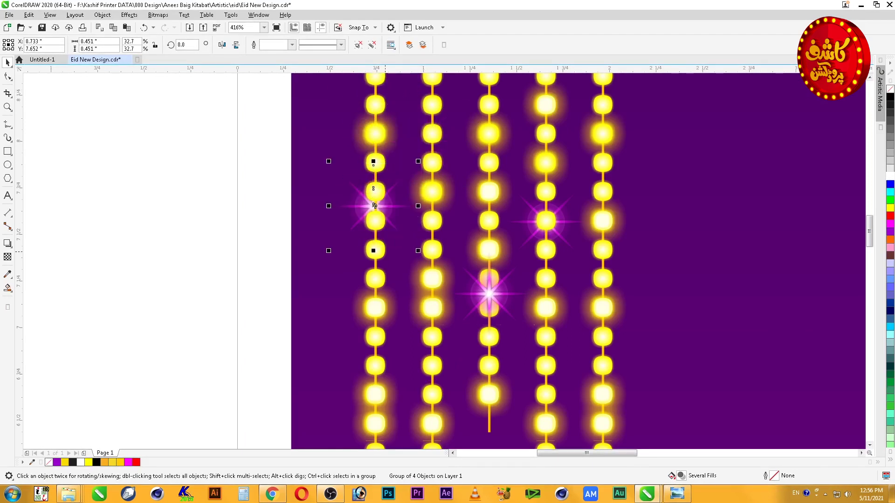
pyautogui.press('c')
pyautogui.keyDown('shift'); pyautogui.click(371, 226); pyautogui.keyUp('shift')
pyautogui.hotkey('shift', 'pageup')
# Add another flare copy lower on the first bulb string and enlarge it to about 0.67 inch wide
pyautogui.scroll(-1, 371, 226)
pyautogui.moveTo(328, 149); pyautogui.dragTo(330, 391)
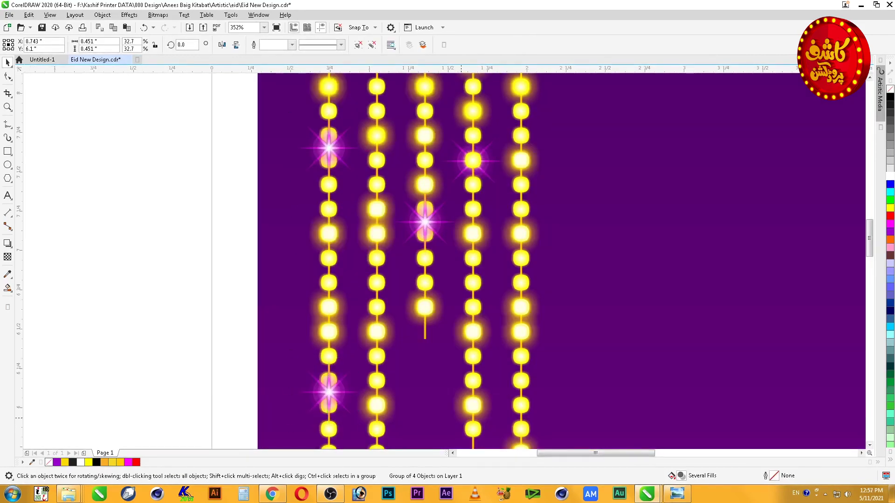
pyautogui.press('F4')
pyautogui.press('F2')
pyautogui.moveTo(124, 82); pyautogui.dragTo(346, 327)
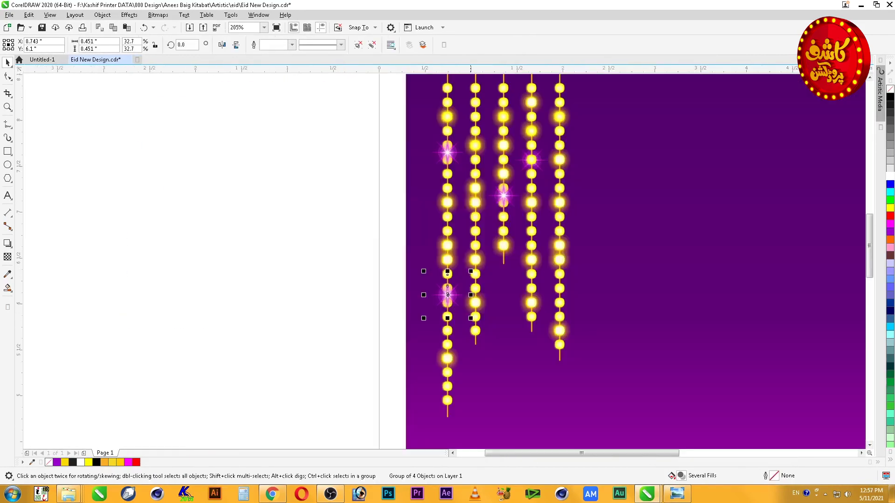
pyautogui.moveTo(470, 318); pyautogui.dragTo(481, 330)
pyautogui.moveTo(448, 295); pyautogui.dragTo(447, 287)
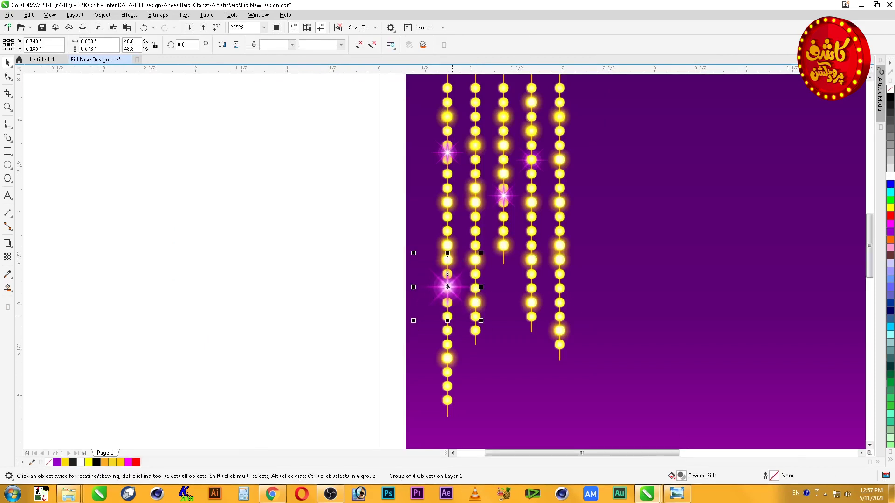
pyautogui.press('Escape')
# Enlarge the upper flare on the first left-hand string to about 0.51 inch wide and centre it over a bulb
pyautogui.press('F4')
pyautogui.press('F2')
pyautogui.moveTo(379, 169); pyautogui.dragTo(510, 336)
pyautogui.click(411, 208)
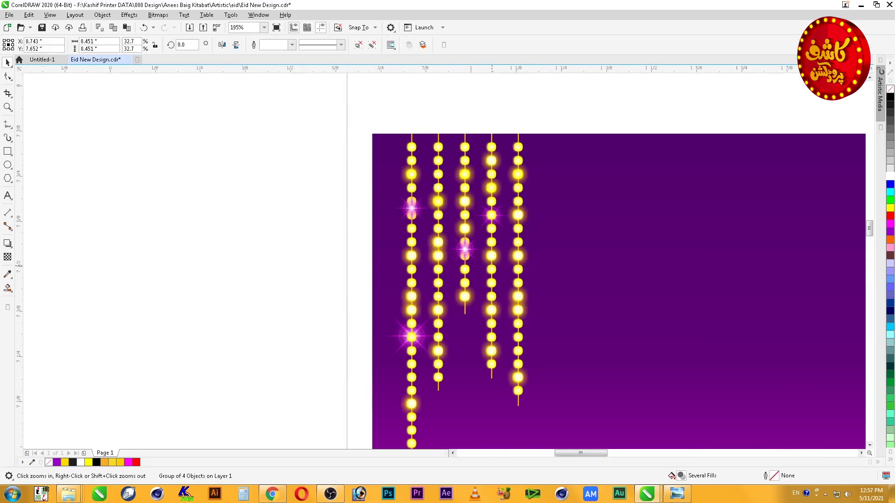
pyautogui.hotkey('shift', 'F2')
pyautogui.moveTo(380, 211); pyautogui.dragTo(380, 184)
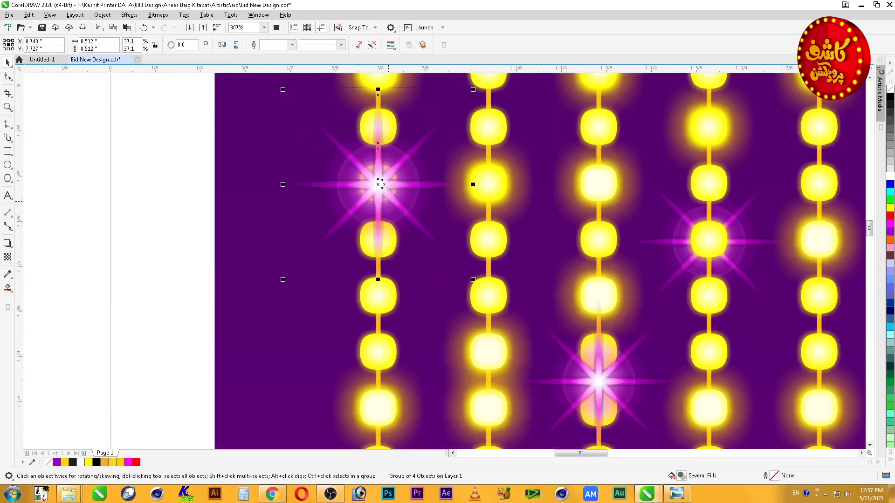
# Change the upper flare's stacking order so the bulbs of the first left-hand string sit in front of it
pyautogui.hotkey('ctrl', 'pagedown')
pyautogui.hotkey('ctrl', 'pagedown')
pyautogui.hotkey('ctrl', 'pageup')
pyautogui.press('Escape')
pyautogui.scroll(-2, 388, 201)
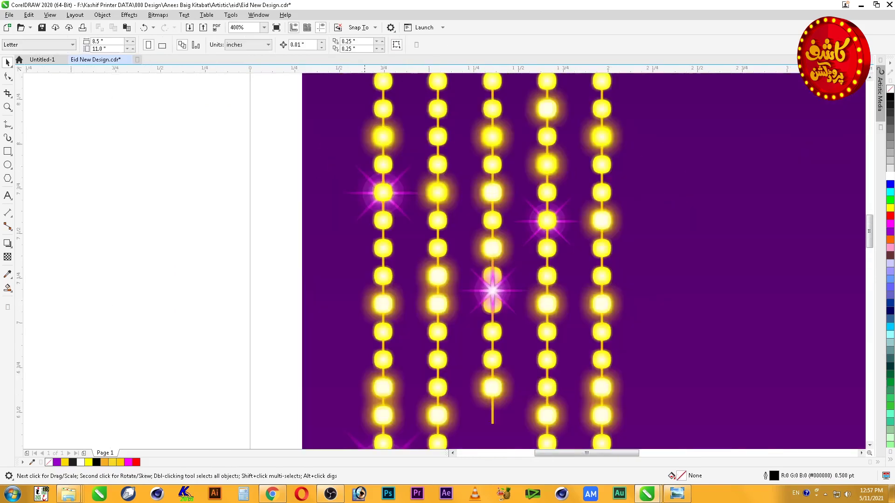
# Move the flare on the third left-hand string onto a bulb and send it behind that string
pyautogui.press('F2')
pyautogui.moveTo(342, 172); pyautogui.dragTo(573, 338)
pyautogui.moveTo(405, 282); pyautogui.dragTo(406, 264)
pyautogui.hotkey('ctrl', 'pagedown')
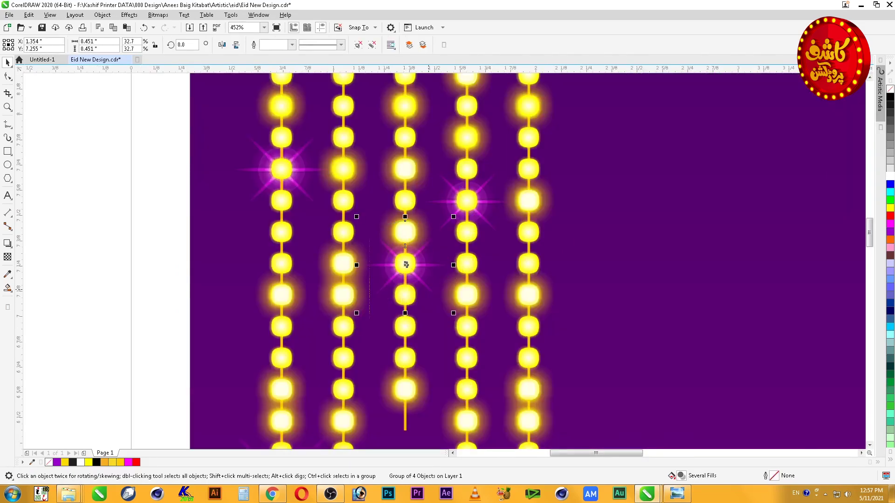
# Copy the large flare from the first left-hand string onto a lower bulb of the fifth left-hand string
pyautogui.press('F4')
pyautogui.press('F2')
pyautogui.moveTo(368, 119); pyautogui.dragTo(200, 340)
pyautogui.click(363, 246)
pyautogui.moveTo(363, 246); pyautogui.dragTo(485, 261)
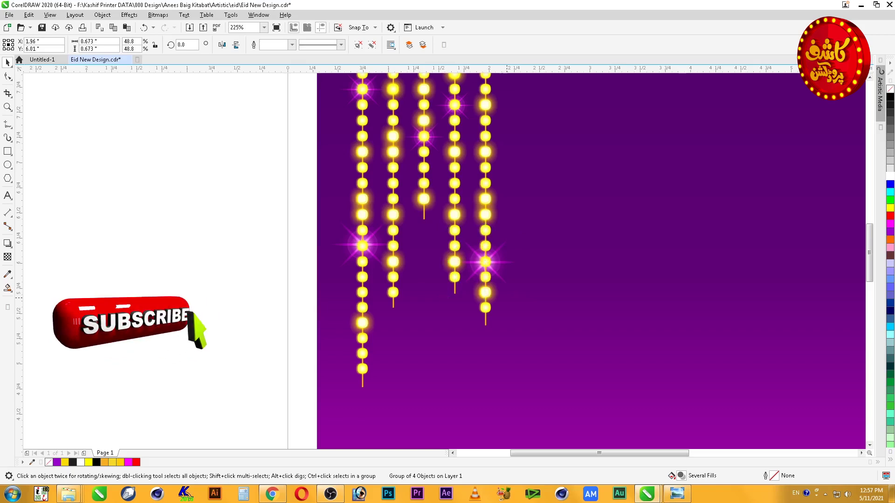
# Shrink the flare copy on the fifth left-hand string to about 0.48 inch wide
pyautogui.click(527, 280)
pyautogui.click(485, 262)
pyautogui.moveTo(521, 299); pyautogui.dragTo(512, 291)
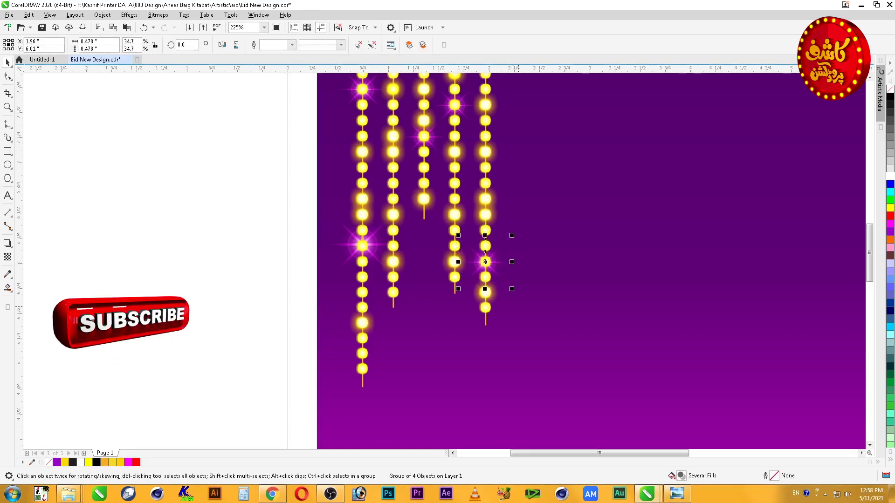
pyautogui.click(529, 306)
pyautogui.press('F4')
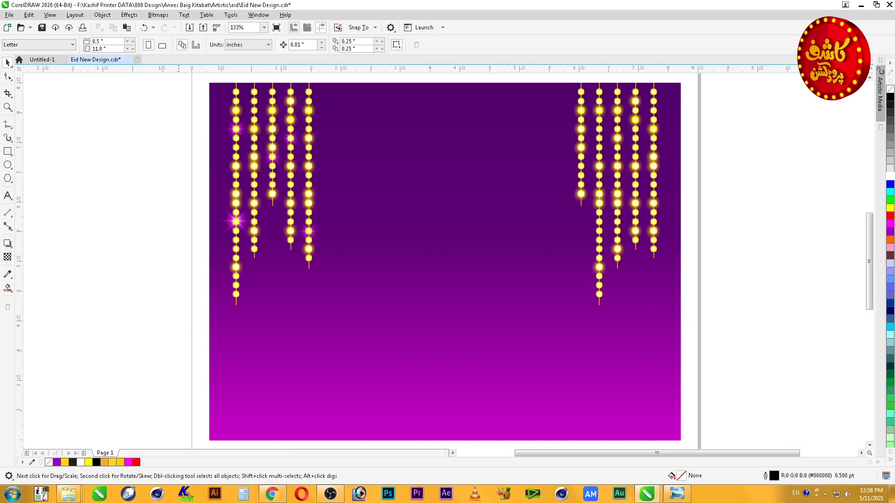
# Select all five flares of the left-hand strings and place a copy of them across the right-hand strings
pyautogui.scroll(2, 438, 156)
pyautogui.click(118, 114)
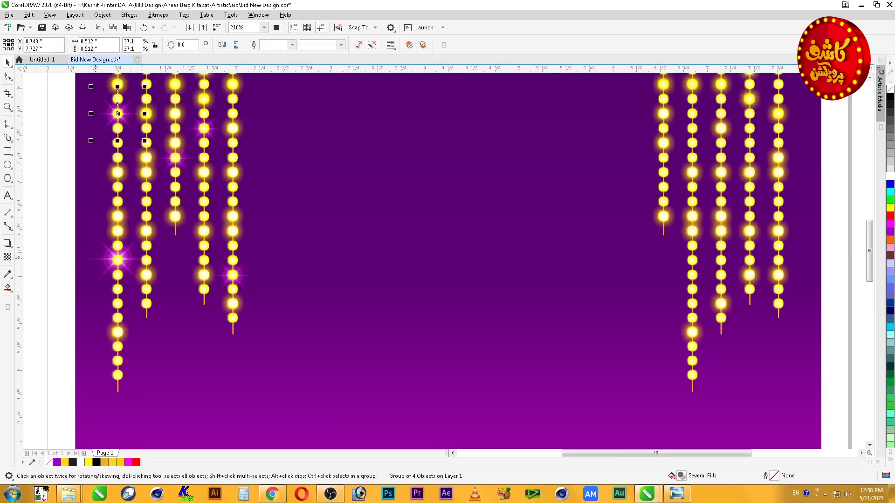
pyautogui.keyDown('shift'); pyautogui.click(118, 259); pyautogui.keyUp('shift')
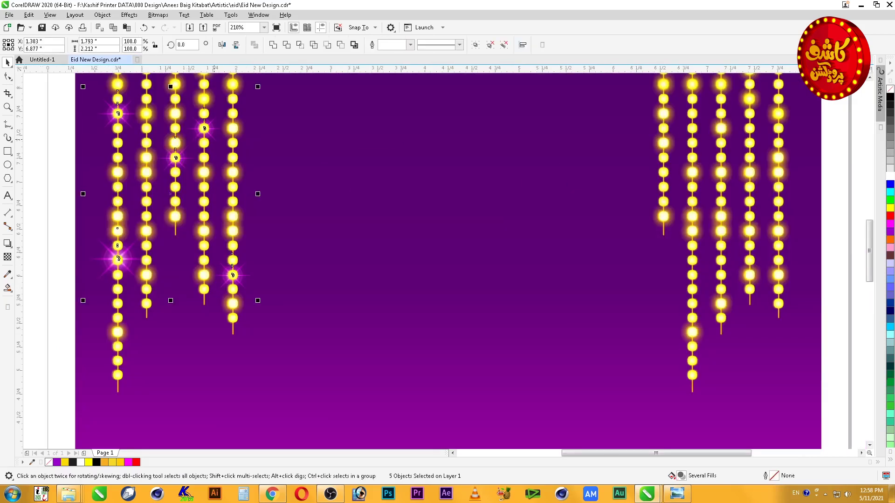
pyautogui.moveTo(171, 194); pyautogui.dragTo(717, 193)
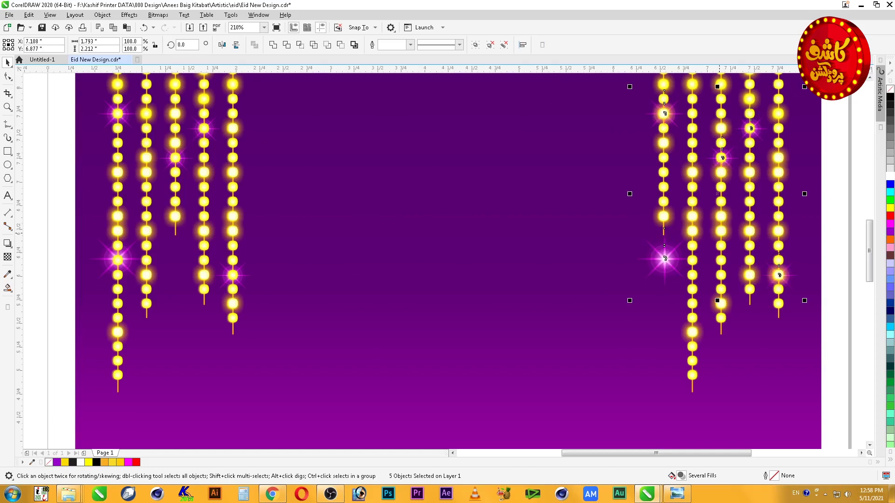
# Move the large flare copy onto a lower bulb of the third right-hand string
pyautogui.click(664, 260)
pyautogui.moveTo(665, 259); pyautogui.dragTo(720, 247)
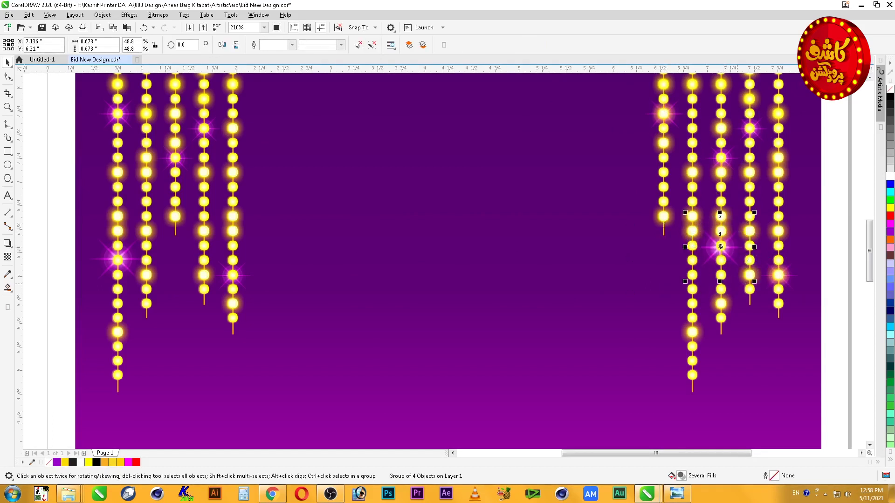
pyautogui.hotkey('shift', 'F4')
pyautogui.press('Escape')
pyautogui.press('z')
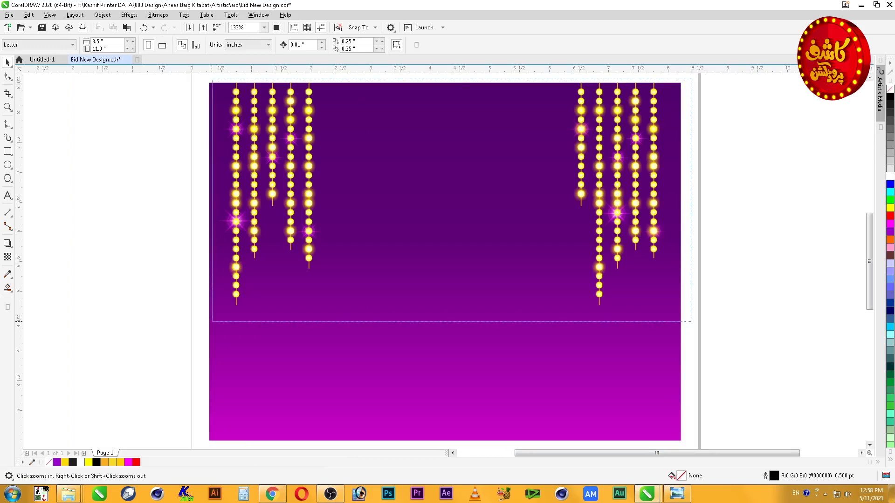
pyautogui.moveTo(203, 321); pyautogui.dragTo(198, 322)
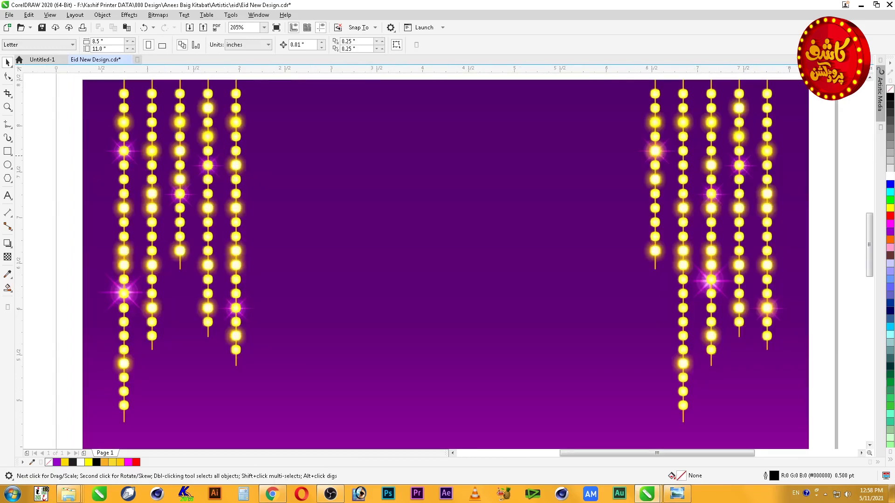
# Shift the flare on the first right-hand string down to the next bulb
pyautogui.click(656, 151)
pyautogui.moveTo(656, 151); pyautogui.dragTo(656, 166)
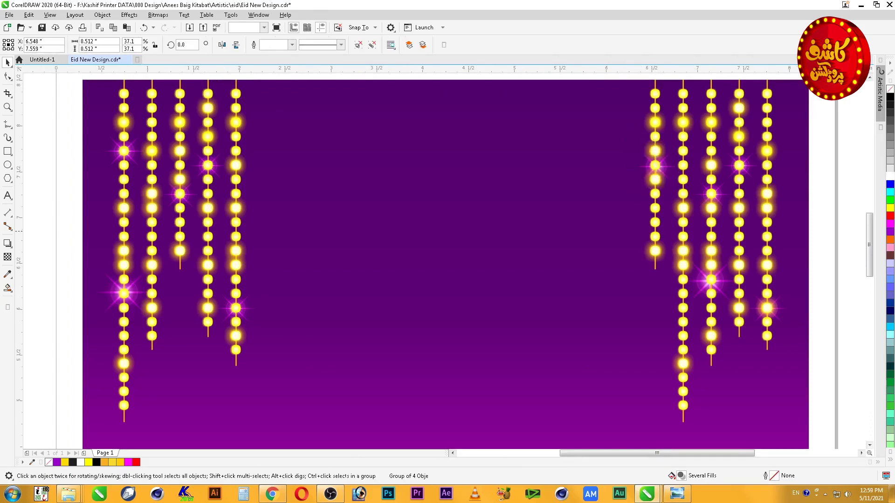
pyautogui.press('Escape')
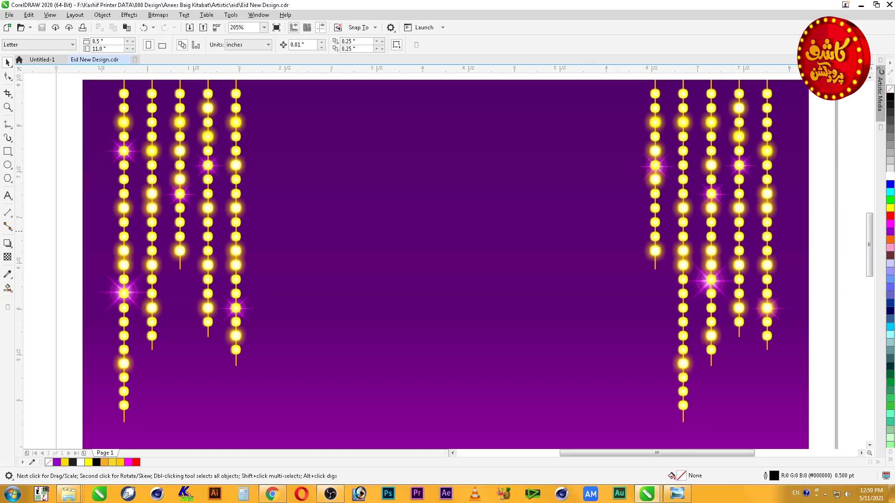
# Move the large flare from the third right-hand string to a lower bulb of the second right-hand string
pyautogui.click(711, 280)
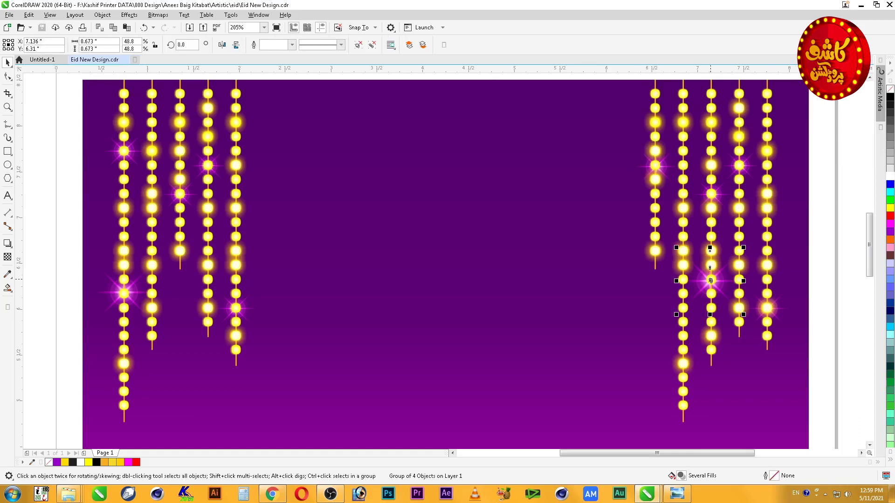
pyautogui.moveTo(710, 281); pyautogui.dragTo(682, 321)
pyautogui.press('Escape')
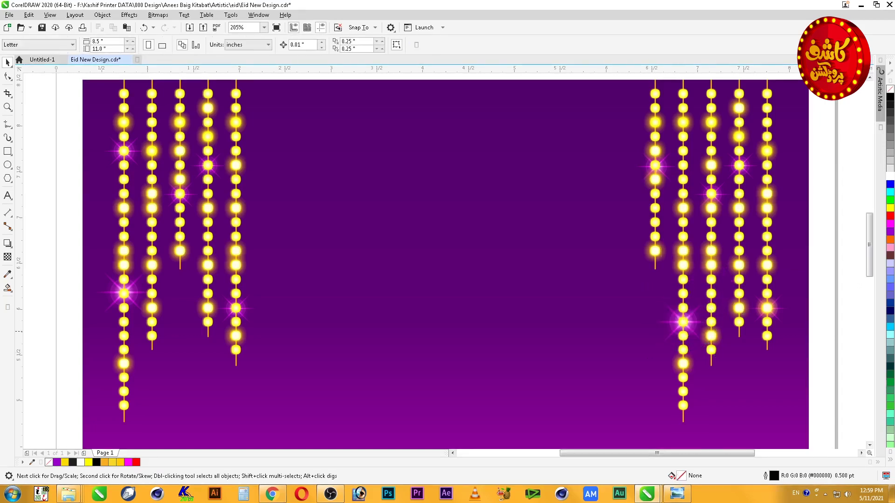
pyautogui.press('F4')
pyautogui.scroll(-2, 704, 244)
pyautogui.moveTo(715, 142); pyautogui.dragTo(405, 341)
pyautogui.press('F4')
pyautogui.press('Escape')
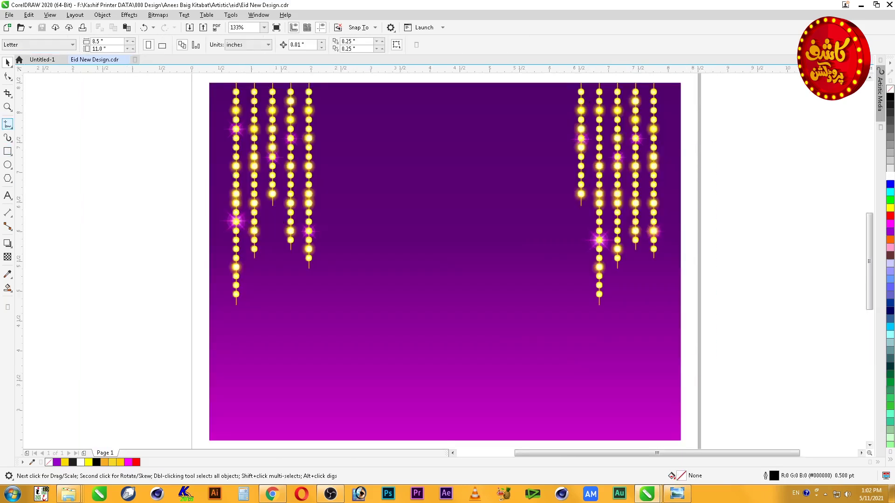
# Draw a three-point curve bulging to the right, about 1 inch tall, on the blank area left of the page
pyautogui.click(8, 125)
pyautogui.click(46, 185)
pyautogui.moveTo(125, 160); pyautogui.dragTo(148, 198)
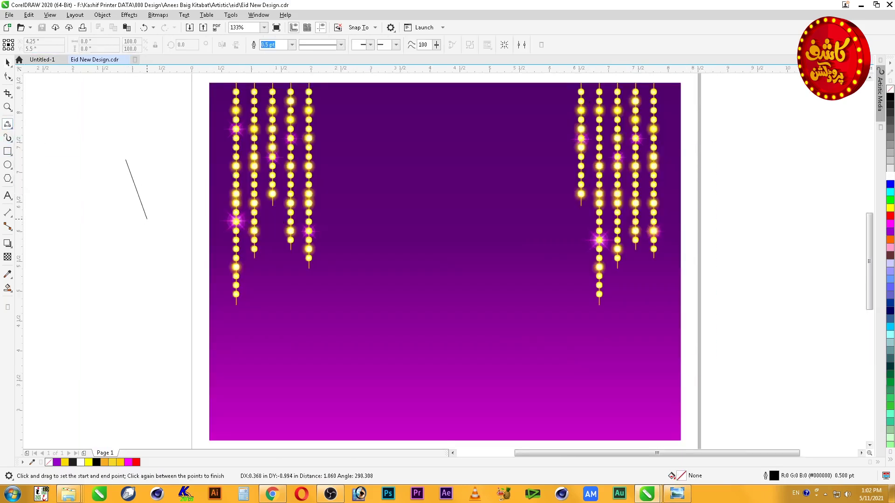
pyautogui.click(147, 177)
# Reshape the curve with the Shape tool into a question-mark-like hook about 0.43 inch wide and 0.93 inch tall
pyautogui.click(7, 76)
pyautogui.moveTo(146, 222); pyautogui.dragTo(130, 214)
pyautogui.moveTo(140, 181); pyautogui.dragTo(150, 154)
pyautogui.scroll(5, 29, 163)
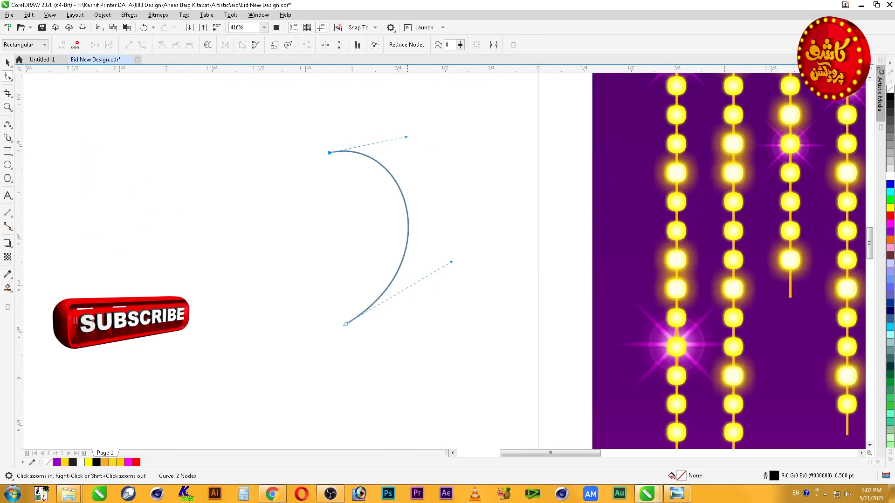
pyautogui.moveTo(386, 302); pyautogui.dragTo(345, 267)
pyautogui.moveTo(404, 269); pyautogui.dragTo(397, 285)
pyautogui.moveTo(298, 133); pyautogui.dragTo(346, 175)
pyautogui.moveTo(379, 143); pyautogui.dragTo(368, 148)
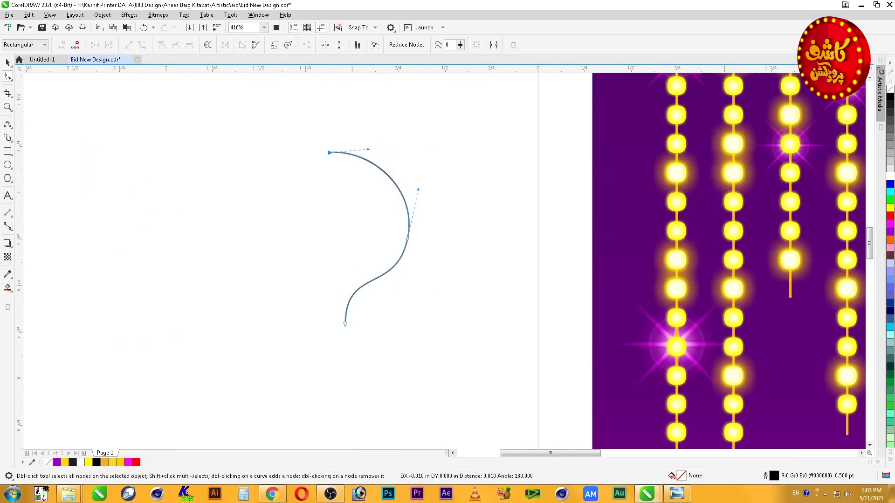
pyautogui.moveTo(418, 189)
pyautogui.mouseDown()
pyautogui.moveTo(415, 175)
pyautogui.moveTo(424, 188)
pyautogui.mouseUp()
pyautogui.press('space')
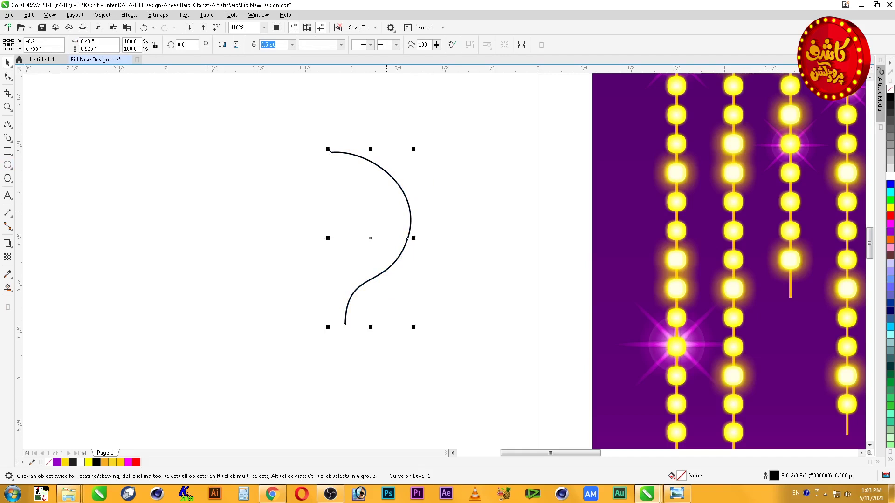
# Set the hook curve's outline width to 0.02 inches
pyautogui.press('F12')
pyautogui.press('i')
pyautogui.hotkey('shift', 'Tab')
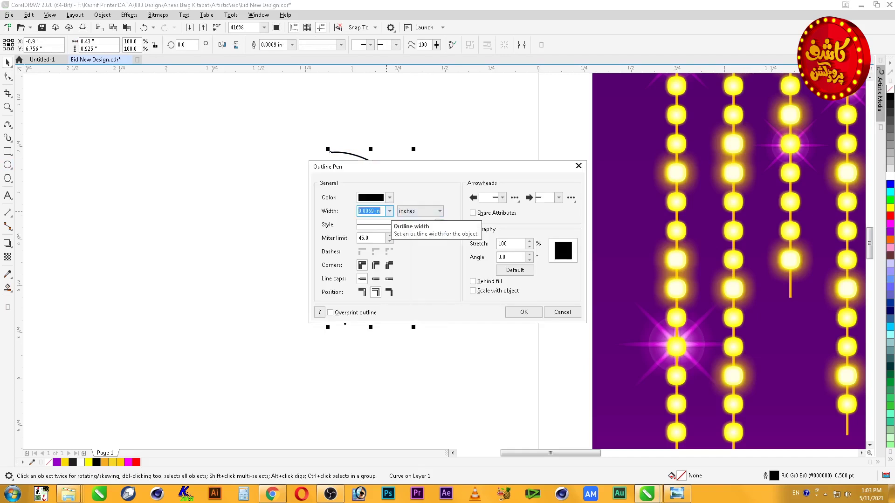
pyautogui.write('.035')
pyautogui.press('Tab')
pyautogui.hotkey('shift', 'Tab')
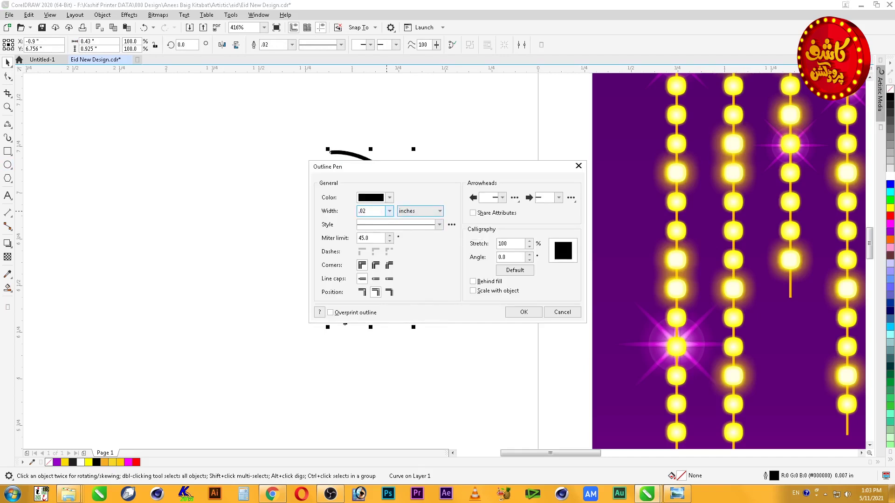
pyautogui.press('Return')
# Draw a circle about 0.2 inch in diameter at the lower end of the hook curve
pyautogui.click(7, 165)
pyautogui.moveTo(232, 249)
pyautogui.mouseDown()
pyautogui.moveTo(292, 309)
pyautogui.moveTo(270, 287)
pyautogui.moveTo(368, 314)
pyautogui.moveTo(364, 321)
pyautogui.mouseUp()
pyautogui.press('space')
pyautogui.click(374, 317)
pyautogui.click(381, 313)
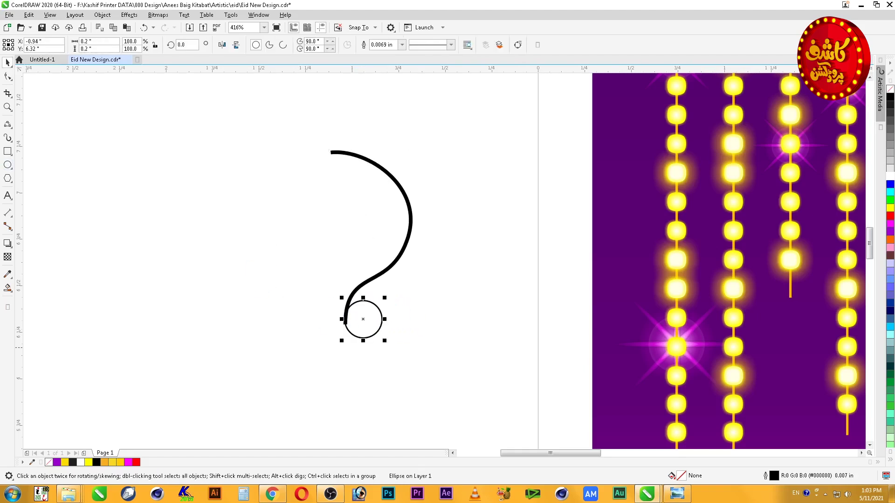
# Convert the hook curve's outline to an object and inspect both of its ends up close
pyautogui.click(409, 231)
pyautogui.hotkey('ctrl', 'shift', 'q')
pyautogui.click(436, 215)
pyautogui.click(410, 219)
pyautogui.click(346, 239)
pyautogui.moveTo(343, 160); pyautogui.dragTo(335, 146)
pyautogui.scroll(3, 335, 146)
pyautogui.click(168, 157)
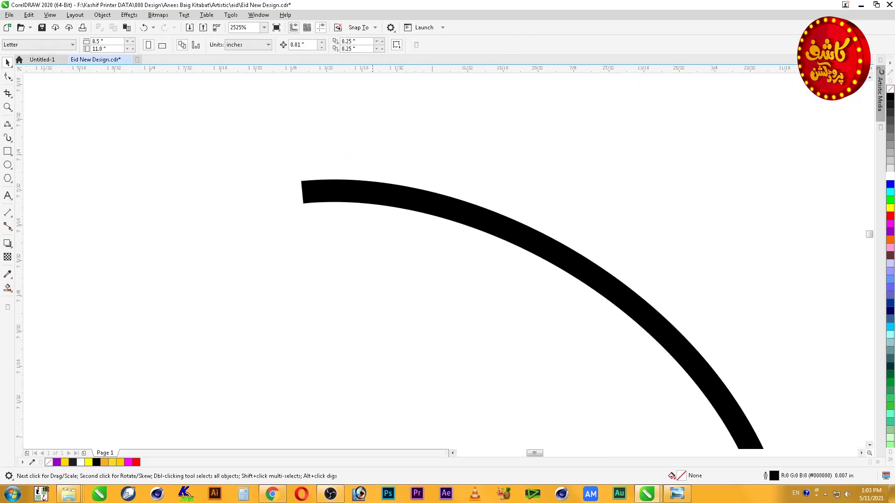
pyautogui.scroll(-5, 160, 158)
pyautogui.moveTo(147, 152); pyautogui.dragTo(240, 242)
pyautogui.press('F2')
pyautogui.moveTo(326, 282); pyautogui.dragTo(433, 386)
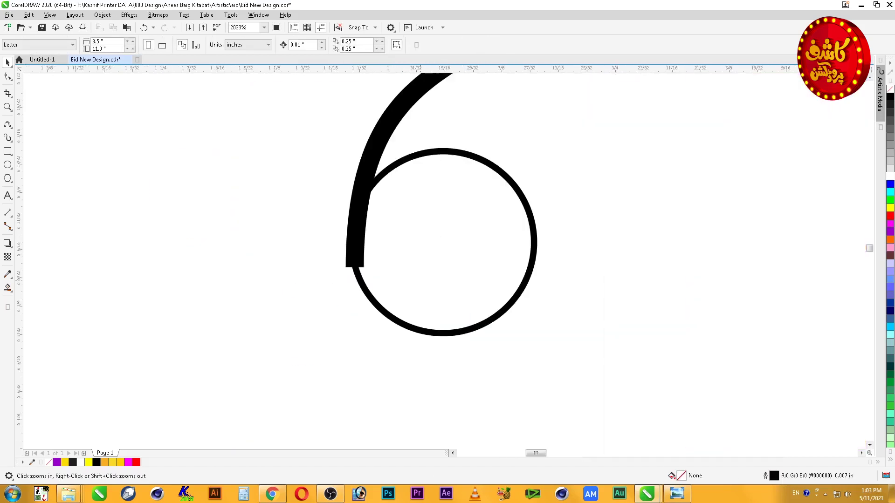
# Fill the hook shape and the circle with yellow and remove the circle's outline
pyautogui.click(375, 303)
pyautogui.click(387, 118)
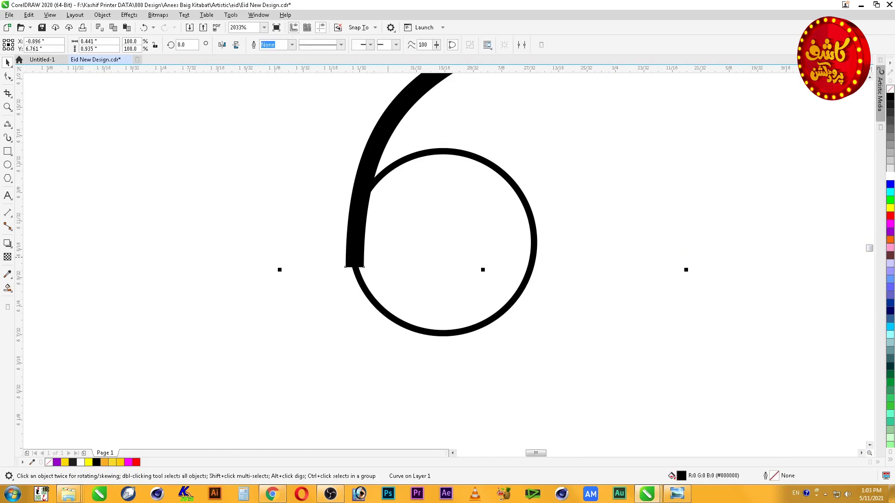
pyautogui.click(890, 208)
pyautogui.click(530, 216)
pyautogui.click(890, 208)
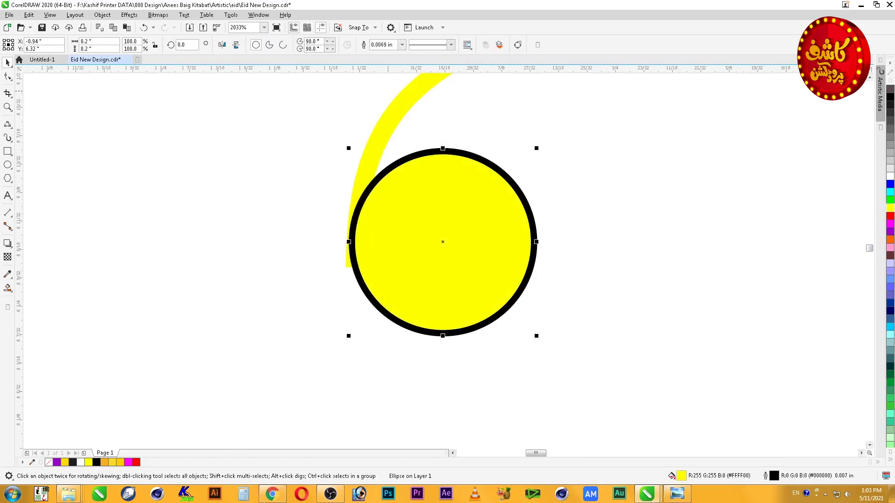
pyautogui.rightClick(890, 89)
pyautogui.click(605, 140)
# Move the yellow circle slightly down and to the left so it covers the hook's lower end
pyautogui.moveTo(414, 242)
pyautogui.mouseDown()
pyautogui.moveTo(405, 260)
pyautogui.moveTo(413, 257)
pyautogui.mouseUp()
pyautogui.click(289, 261)
pyautogui.click(278, 217)
pyautogui.scroll(-1, 278, 216)
pyautogui.scroll(-3, 278, 217)
pyautogui.press('F2')
pyautogui.moveTo(261, 147); pyautogui.dragTo(353, 250)
pyautogui.click(363, 307)
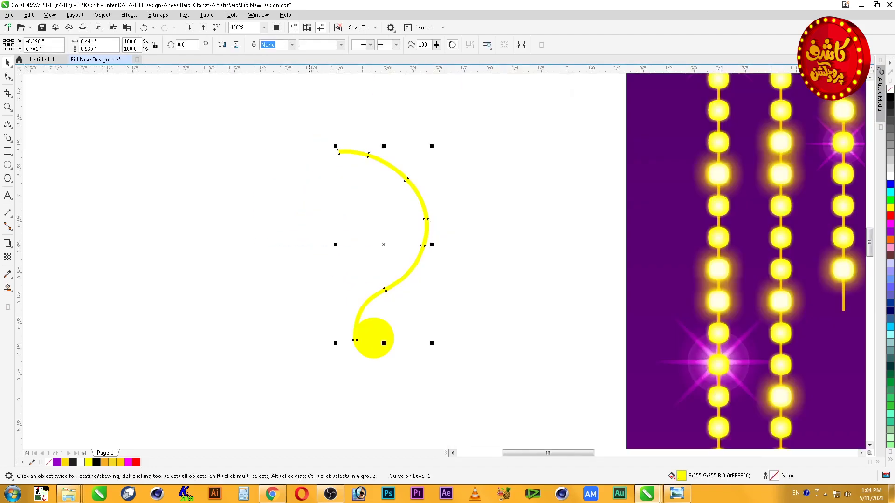
# Fine-tune the circle's position at high zoom so its edge lines up with the hook's lower end
pyautogui.press('F2')
pyautogui.moveTo(328, 287); pyautogui.dragTo(510, 380)
pyautogui.moveTo(280, 280); pyautogui.dragTo(278, 270)
pyautogui.click(447, 284)
pyautogui.hotkey('ctrl', 'z')
pyautogui.press('F2')
pyautogui.moveTo(141, 254); pyautogui.dragTo(266, 317)
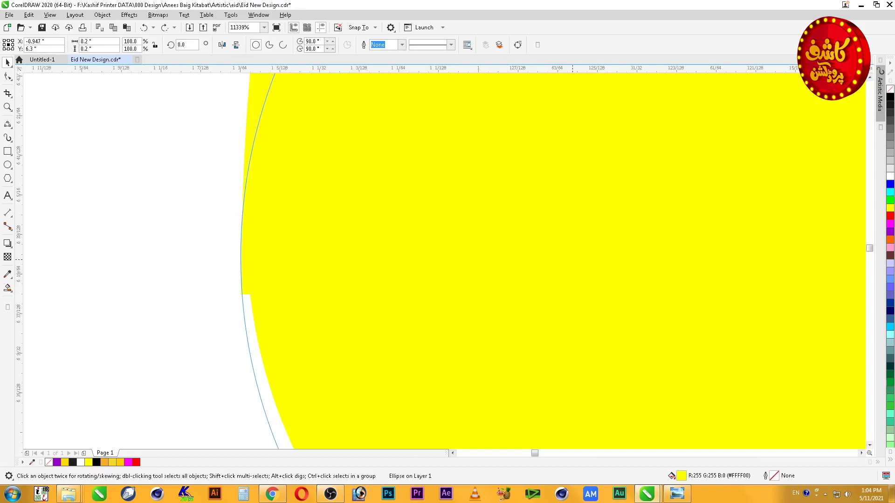
pyautogui.moveTo(572, 271); pyautogui.dragTo(572, 272)
pyautogui.click(196, 267)
pyautogui.scroll(-6, 197, 267)
# Add an outside contour around the yellow hook shape
pyautogui.press('F2')
pyautogui.moveTo(207, 163); pyautogui.dragTo(314, 289)
pyautogui.click(471, 215)
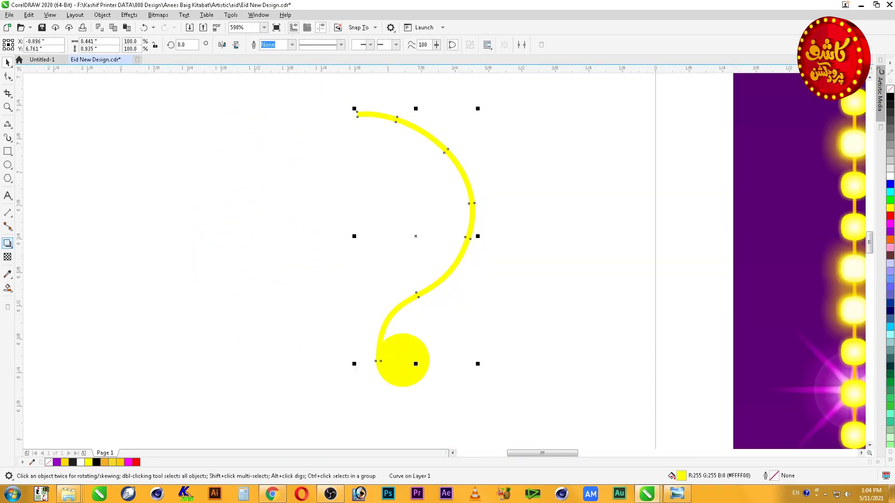
pyautogui.click(8, 243)
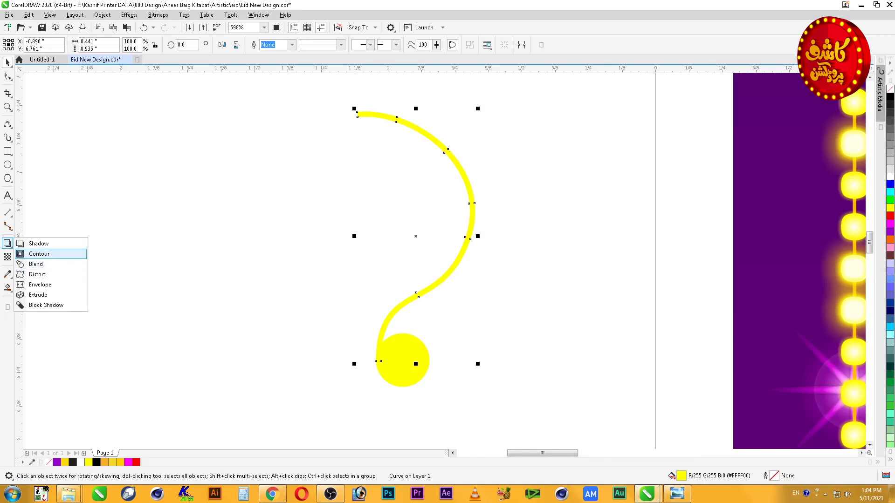
pyautogui.click(40, 253)
pyautogui.moveTo(355, 236); pyautogui.dragTo(346, 236)
pyautogui.click(335, 47)
pyautogui.press('space')
# Break the contour apart from the hook and select the black outer shape
pyautogui.rightClick(477, 188)
pyautogui.click(508, 194)
pyautogui.click(524, 195)
pyautogui.click(455, 279)
pyautogui.press('space')
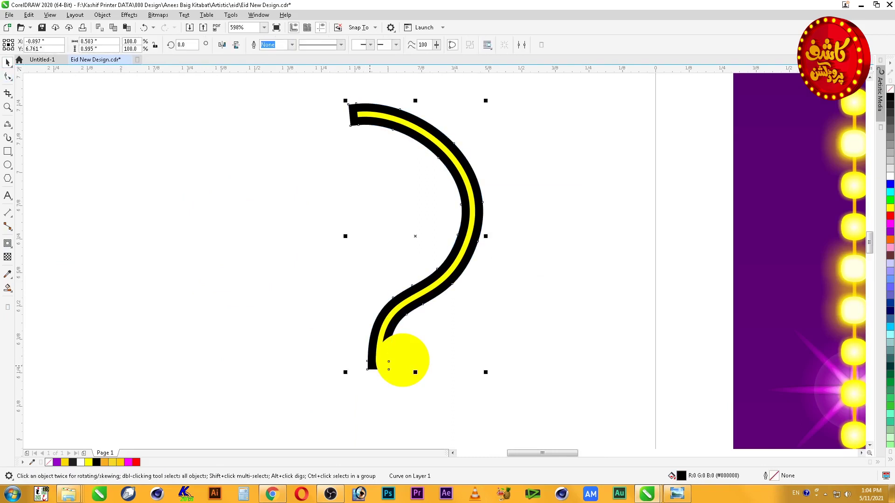
# Taper the black hook's outer edge into the circle by deleting its lower-end nodes and placing one where the edge meets the circle
pyautogui.press('space')
pyautogui.scroll(2, 400, 358)
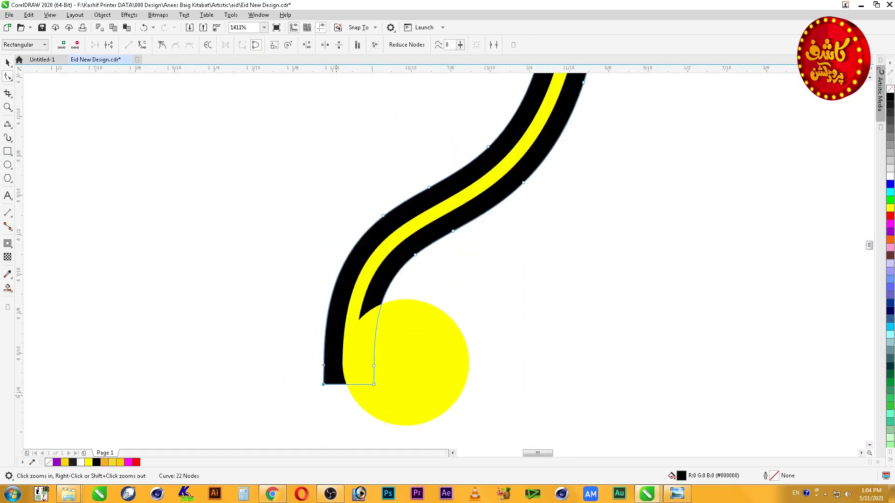
pyautogui.press('Delete')
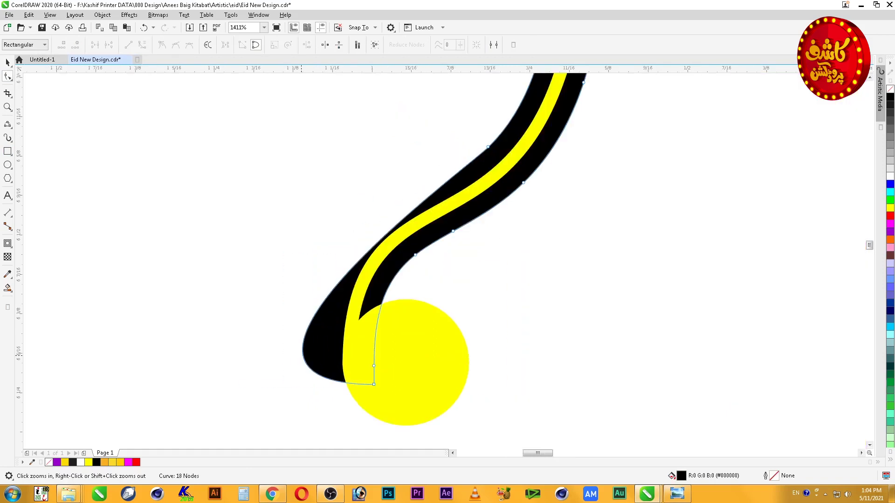
pyautogui.moveTo(303, 351)
pyautogui.mouseDown()
pyautogui.moveTo(348, 284)
pyautogui.moveTo(350, 295)
pyautogui.mouseUp()
pyautogui.doubleClick(488, 147)
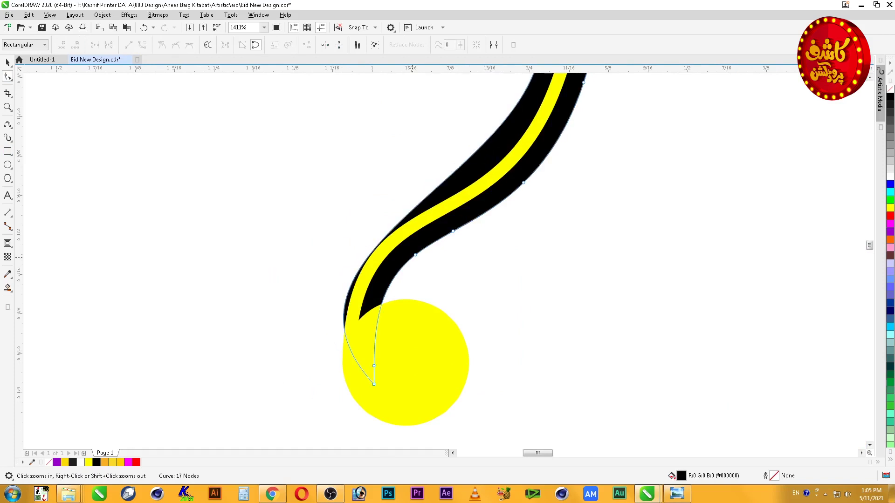
pyautogui.hotkey('ctrl', 'z')
pyautogui.moveTo(468, 136); pyautogui.dragTo(503, 159)
pyautogui.press('Delete')
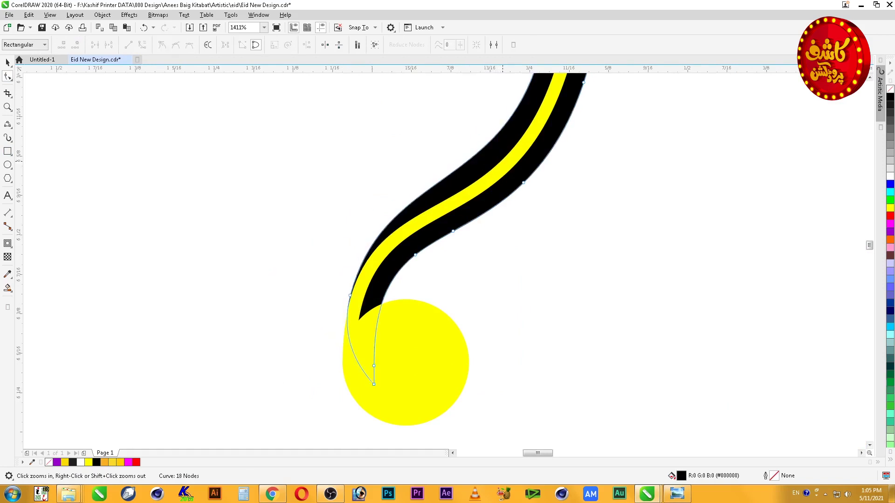
pyautogui.press('space')
# Round off the black hook's upper end by deleting its corner nodes
pyautogui.scroll(-2, 600, 227)
pyautogui.scroll(-1, 489, 111)
pyautogui.press('F2')
pyautogui.moveTo(489, 96); pyautogui.dragTo(564, 142)
pyautogui.press('space')
pyautogui.moveTo(225, 138); pyautogui.dragTo(260, 233)
pyautogui.press('Delete')
pyautogui.press('space')
pyautogui.scroll(-1, 260, 227)
pyautogui.scroll(-2, 260, 227)
# Fill the whole hook and its circle with red
pyautogui.press('F2')
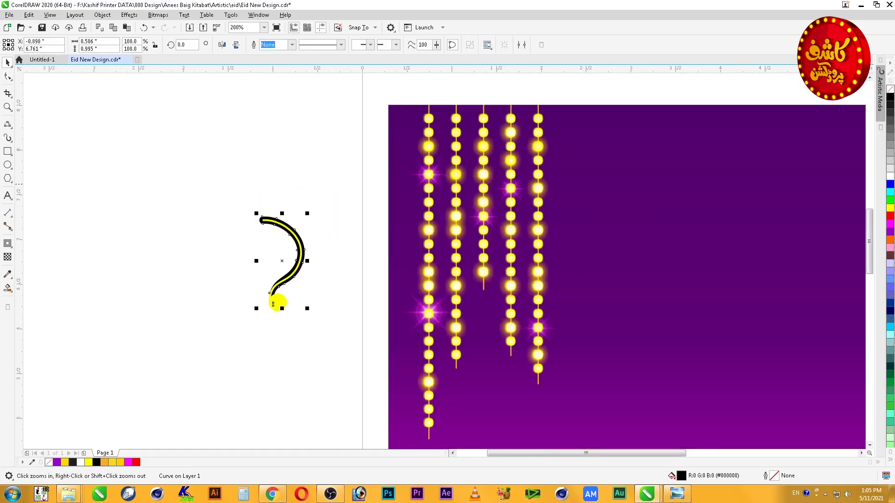
pyautogui.moveTo(229, 184); pyautogui.dragTo(349, 320)
pyautogui.click(890, 216)
pyautogui.moveTo(577, 122); pyautogui.dragTo(234, 444)
pyautogui.click(890, 216)
pyautogui.press('Escape')
# Nudge the circle slightly up and to the right against the hook's lower end
pyautogui.moveTo(554, 189); pyautogui.dragTo(389, 429)
pyautogui.scroll(1, 390, 429)
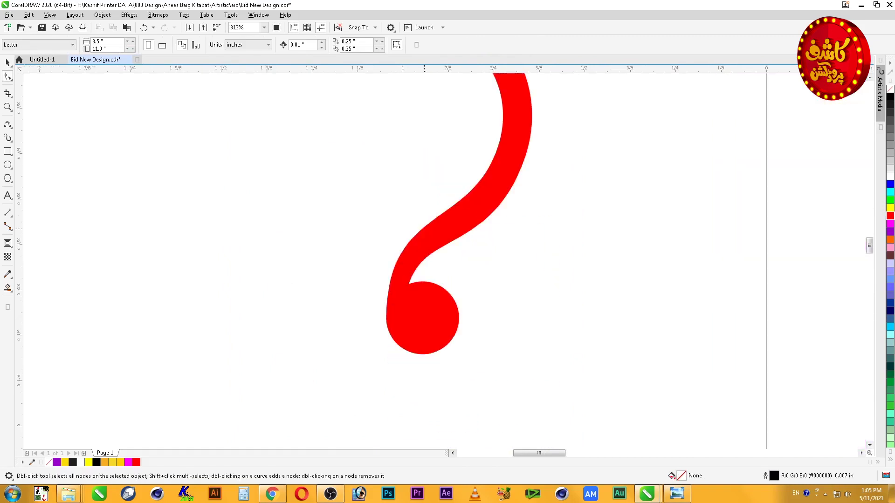
pyautogui.press('Escape')
pyautogui.click(432, 311)
pyautogui.press('Up')
pyautogui.press('Up')
pyautogui.press('Up')
pyautogui.press('Up')
pyautogui.press('Right')
pyautogui.scroll(-5, 334, 283)
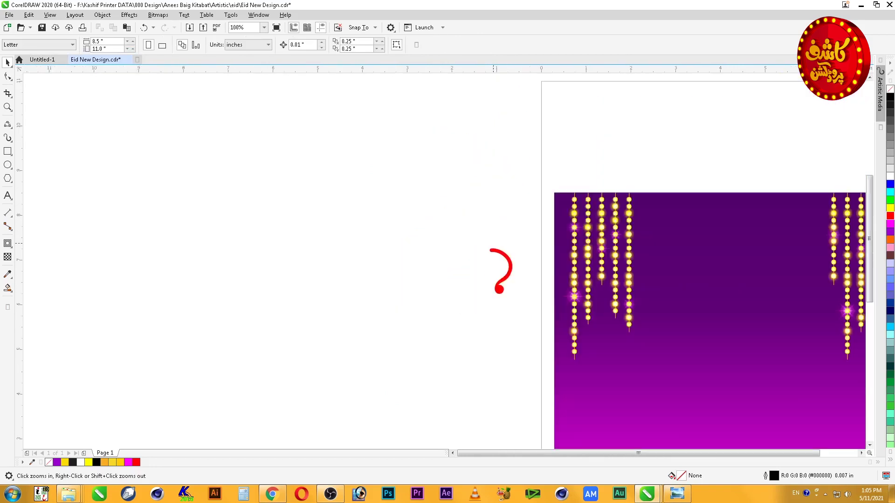
# Resize the circle to about 0.246 inch and move it up so it blends into the hook's lower end
pyautogui.scroll(2, 335, 284)
pyautogui.moveTo(397, 312); pyautogui.dragTo(406, 320)
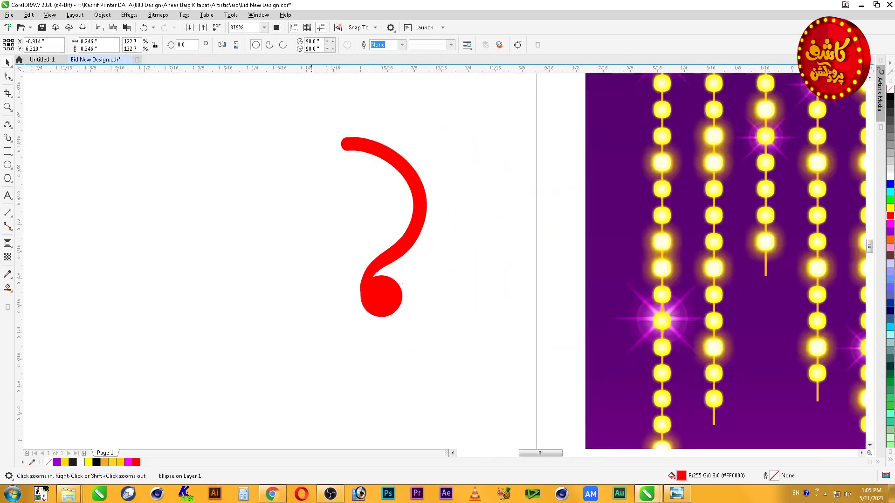
pyautogui.hotkey('shift', 'F2')
pyautogui.moveTo(521, 261); pyautogui.dragTo(515, 241)
pyautogui.click(660, 303)
# Recolour the hook and circle pale yellow (#FFEF59) by filling them yellow and mixing in tints of red and white
pyautogui.scroll(-3, 659, 303)
pyautogui.press('F2')
pyautogui.moveTo(539, 122); pyautogui.dragTo(697, 336)
pyautogui.scroll(-1, 482, 125)
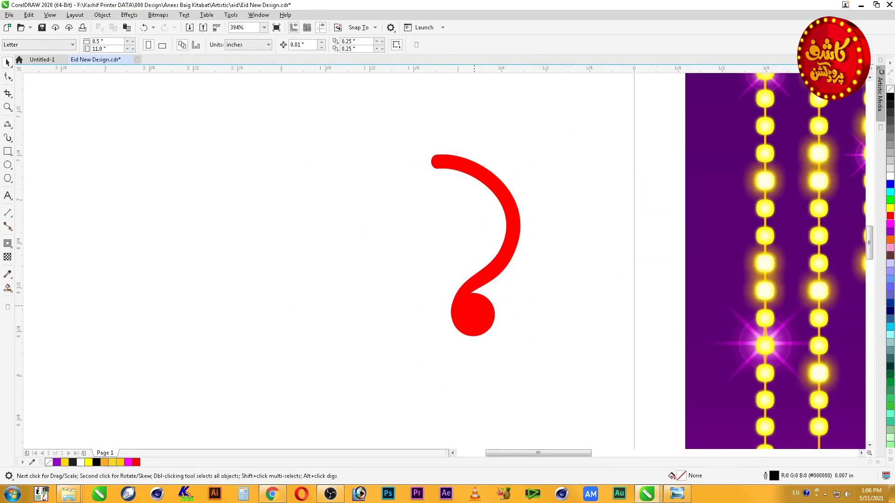
pyautogui.moveTo(401, 126); pyautogui.dragTo(559, 364)
pyautogui.click(890, 207)
pyautogui.keyDown('ctrl'); pyautogui.click(890, 215); pyautogui.keyUp('ctrl')
pyautogui.keyDown('ctrl'); pyautogui.click(890, 176); pyautogui.keyUp('ctrl')
pyautogui.keyDown('ctrl'); pyautogui.click(890, 177); pyautogui.keyUp('ctrl')
pyautogui.keyDown('ctrl'); pyautogui.click(890, 176); pyautogui.keyUp('ctrl')
pyautogui.keyDown('ctrl'); pyautogui.click(890, 177); pyautogui.keyUp('ctrl')
pyautogui.click(576, 274)
# Add a smaller concentric copy of the circle, fill it white and shrink it to 0.13 inch
pyautogui.click(479, 312)
pyautogui.moveTo(498, 290); pyautogui.dragTo(498, 293)
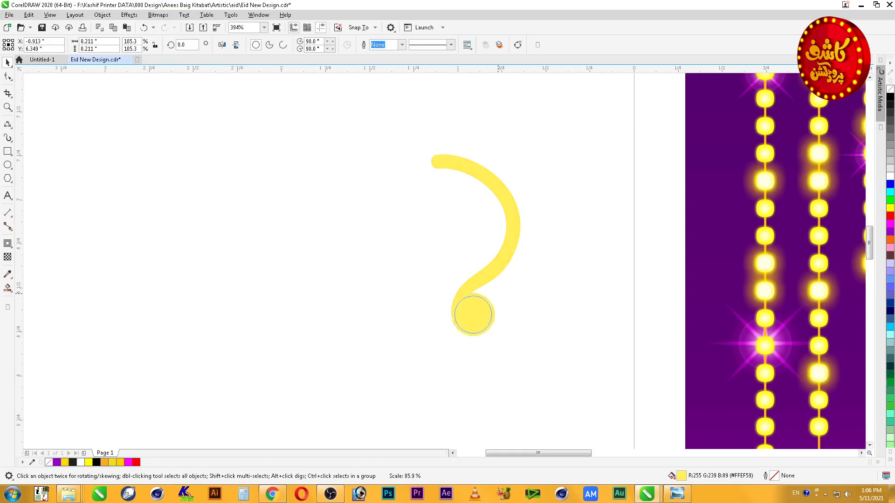
pyautogui.click(890, 176)
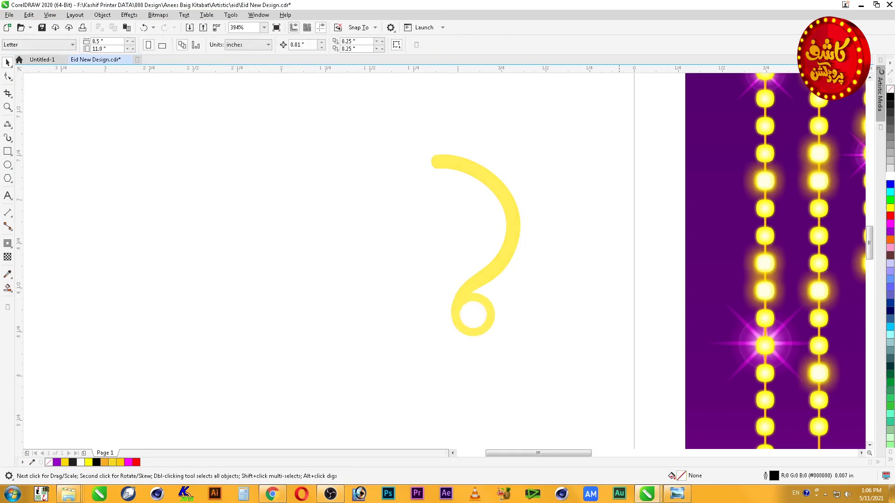
pyautogui.scroll(1, 640, 336)
pyautogui.moveTo(418, 293); pyautogui.dragTo(419, 292)
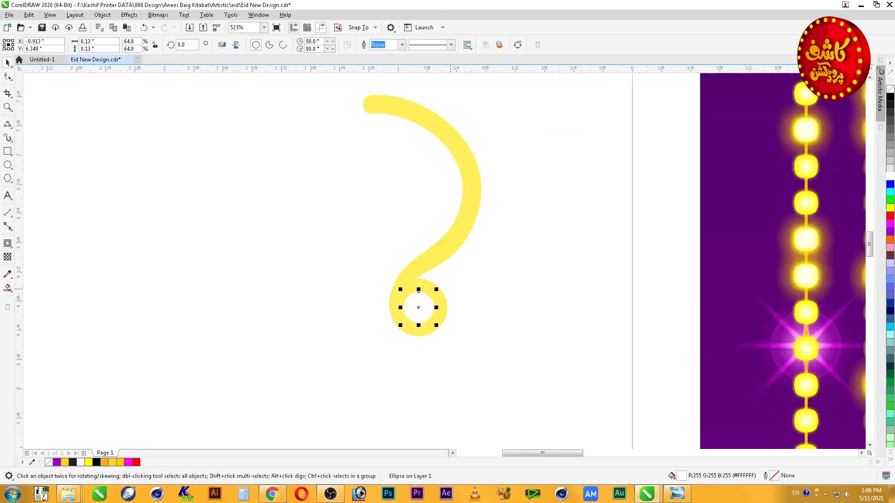
# Give the small white circle an elliptical fountain fill from the hook's pale yellow at the edge to white in the centre
pyautogui.press('F11')
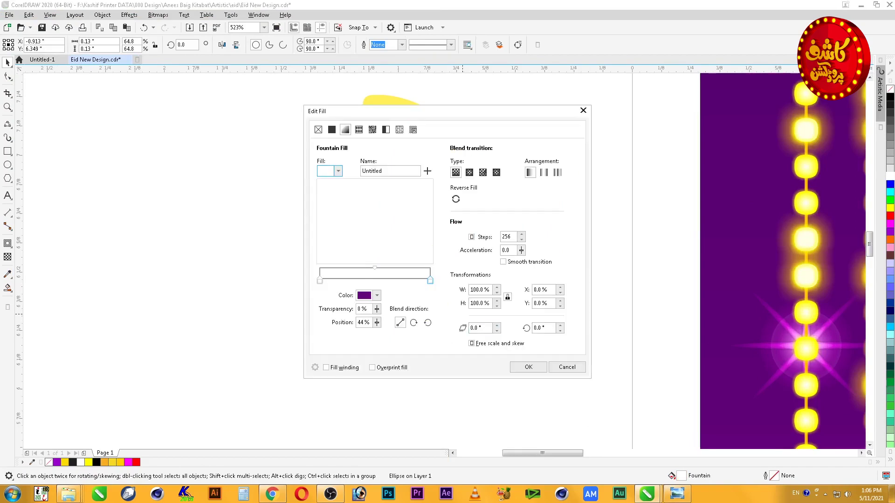
pyautogui.moveTo(482, 111); pyautogui.dragTo(662, 114)
pyautogui.click(556, 298)
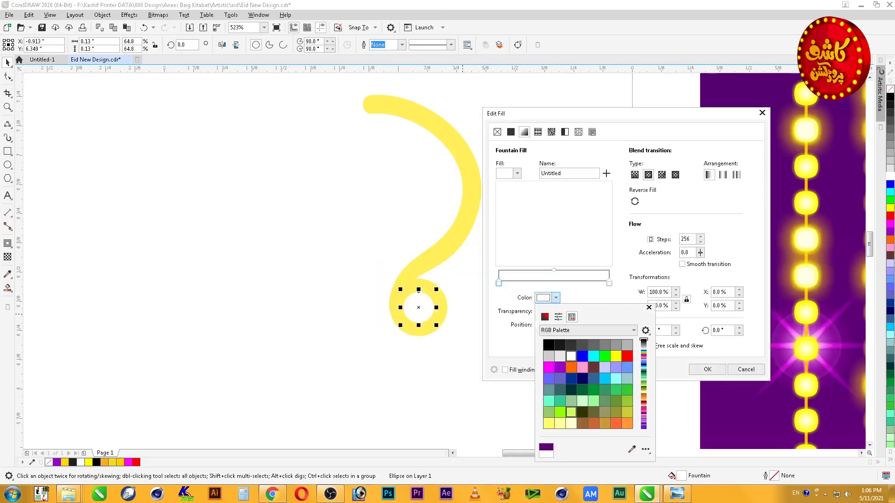
pyautogui.click(632, 449)
pyautogui.click(438, 261)
pyautogui.click(707, 370)
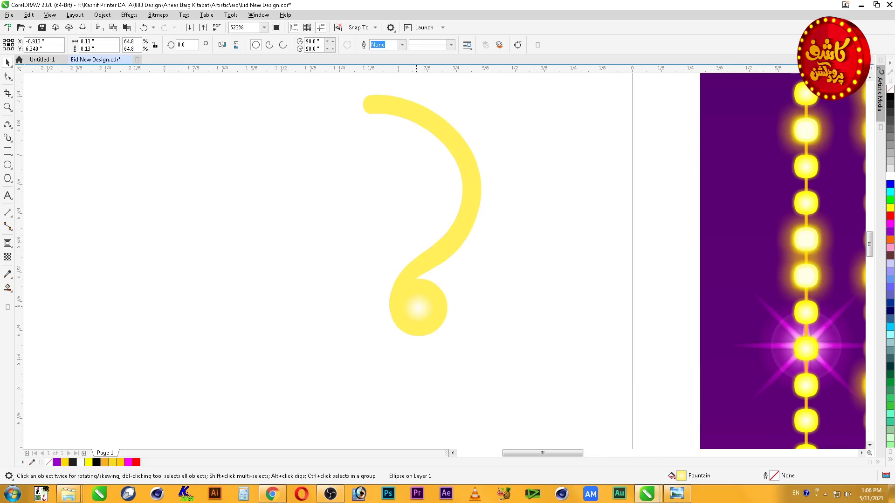
# Group the hook with both circles and create a horizontally mirrored copy on its left side
pyautogui.moveTo(540, 366); pyautogui.dragTo(289, 71)
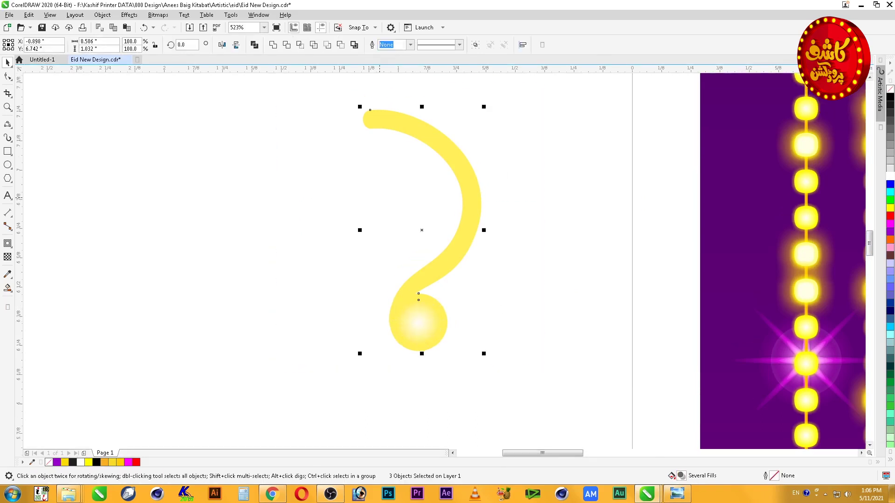
pyautogui.hotkey('ctrl', 'g')
pyautogui.scroll(-2, 485, 217)
pyautogui.moveTo(485, 223); pyautogui.dragTo(396, 225)
pyautogui.rightClick(396, 225)
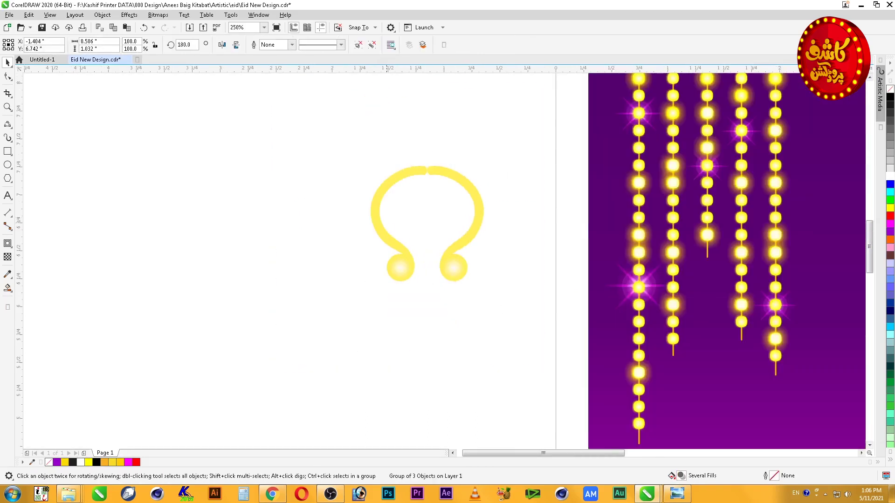
# Nudge the mirrored copy right until its upper end joins the original, and group the two halves
pyautogui.press('Right')
pyautogui.press('Right')
pyautogui.press('Right')
pyautogui.press('Right')
pyautogui.press('Right')
pyautogui.press('Right')
pyautogui.press('Right')
pyautogui.press('Right')
pyautogui.press('Right')
pyautogui.press('Right')
pyautogui.press('Right')
pyautogui.keyDown('shift'); pyautogui.click(454, 268); pyautogui.keyUp('shift')
pyautogui.hotkey('ctrl', 'g')
pyautogui.click(180, 185)
pyautogui.scroll(1, 179, 185)
# Draw an ellipse inside the arch and size it to about 0.58 by 0.48 inch
pyautogui.moveTo(456, 191); pyautogui.dragTo(508, 242)
pyautogui.moveTo(357, 134); pyautogui.dragTo(616, 311)
pyautogui.moveTo(491, 250); pyautogui.dragTo(504, 250)
pyautogui.moveTo(504, 193); pyautogui.dragTo(522, 179)
pyautogui.moveTo(521, 251); pyautogui.dragTo(517, 250)
# Duplicate the ellipse slightly smaller, combine both into a thin ring and remove the outline
pyautogui.moveTo(518, 179); pyautogui.dragTo(516, 185)
pyautogui.rightClick(516, 185)
pyautogui.keyDown('shift'); pyautogui.click(493, 203); pyautogui.keyUp('shift')
pyautogui.hotkey('ctrl', 'l')
pyautogui.rightClick(890, 89)
# Copy the arch's pale yellow fill onto the elliptical ring
pyautogui.hotkey('alt', 'e')
pyautogui.press('m')
pyautogui.press('f')
pyautogui.press('Return')
pyautogui.click(546, 215)
pyautogui.press('Escape')
# Paste the gold necklace picture, scale it to 5%, and place and enlarge it to about 0.85 inch beside the arch
pyautogui.click(497, 214)
pyautogui.hotkey('ctrl', 'v')
pyautogui.doubleClick(129, 42)
pyautogui.write('5')
pyautogui.press('Tab')
pyautogui.write('5')
pyautogui.press('Return')
pyautogui.moveTo(193, 186); pyautogui.dragTo(148, 271)
pyautogui.moveTo(211, 202); pyautogui.dragTo(274, 139)
pyautogui.moveTo(149, 263); pyautogui.dragTo(171, 243)
pyautogui.press('F2')
pyautogui.moveTo(55, 240); pyautogui.dragTo(291, 381)
# Sample light gold (#F4CD53), dark orange (#E06600) and orange from the necklace into the document palette, and delete the picture
pyautogui.click(452, 188)
pyautogui.click(459, 157)
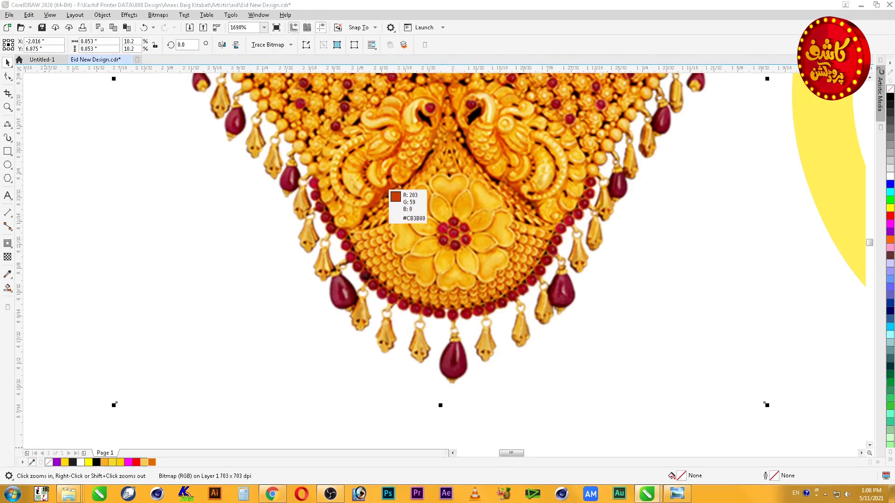
pyautogui.click(381, 170)
pyautogui.click(8, 63)
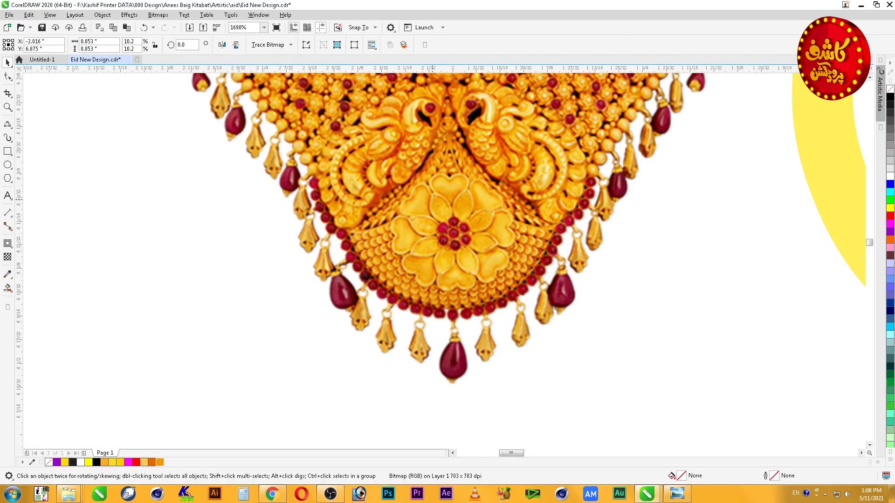
pyautogui.press('Delete')
pyautogui.press('F4')
pyautogui.moveTo(124, 141); pyautogui.dragTo(244, 269)
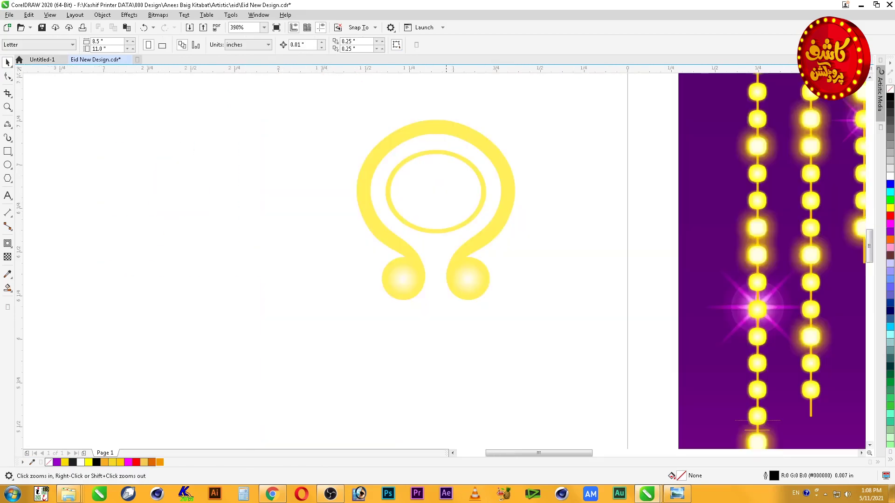
# Give the ring a linear fountain fill with four colour stops, all set to the sampled dark orange (#E06600)
pyautogui.click(401, 220)
pyautogui.press('F11')
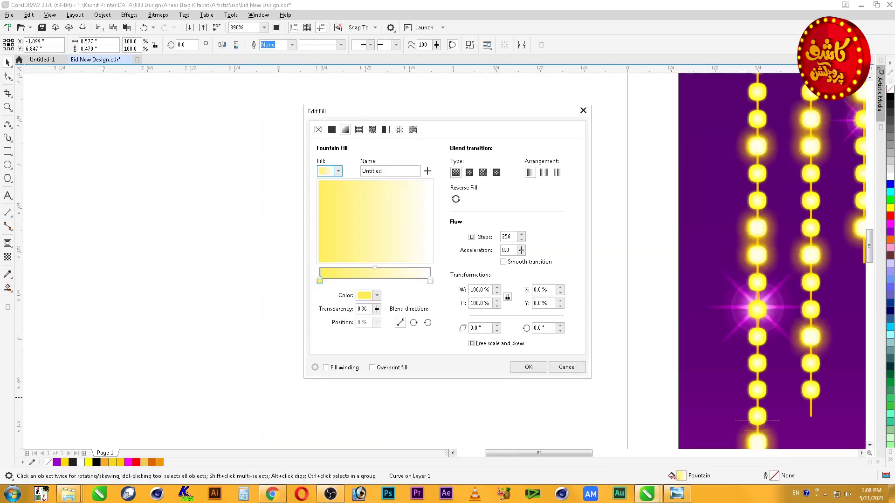
pyautogui.click(376, 295)
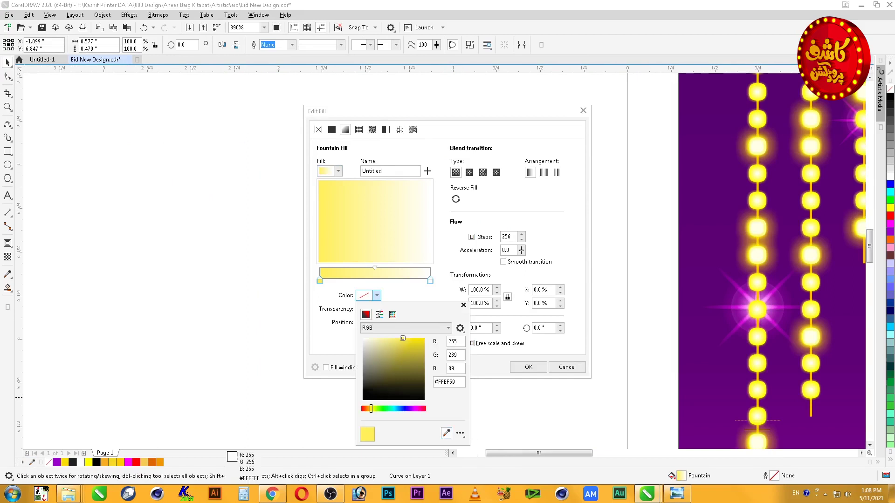
pyautogui.click(151, 462)
pyautogui.press('Escape')
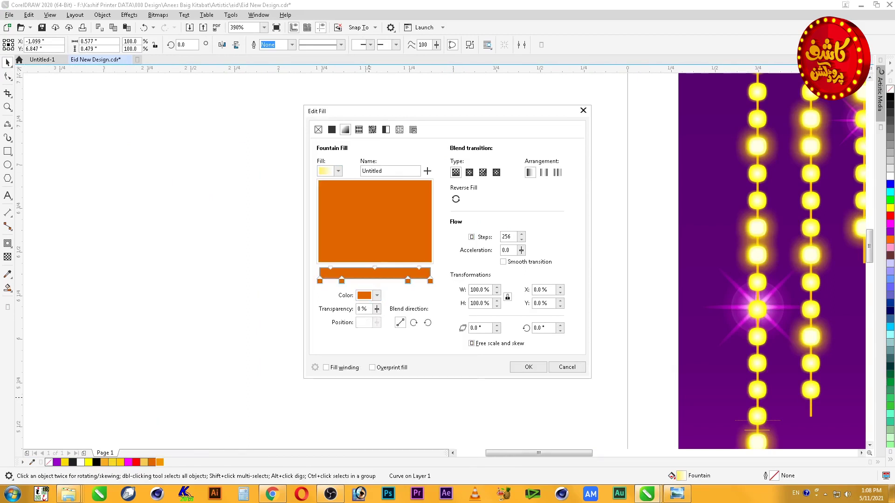
# Set the fountain fill's inner stops to the sampled orange, keeping dark orange at both ends
pyautogui.click(377, 295)
pyautogui.click(445, 433)
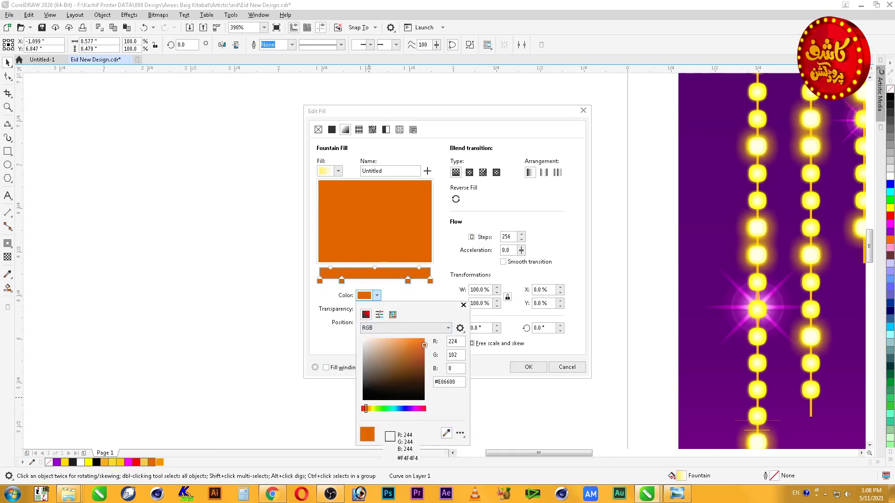
pyautogui.click(160, 461)
pyautogui.press('Escape')
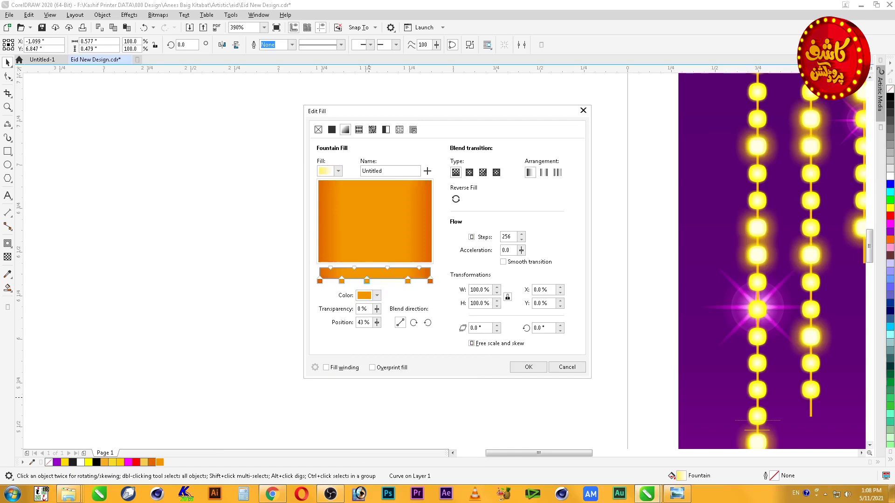
# Set the two middle stops to the sampled light gold (#F4CD53) and shift the right one outward
pyautogui.doubleClick(386, 274)
pyautogui.click(376, 295)
pyautogui.click(446, 433)
pyautogui.click(144, 462)
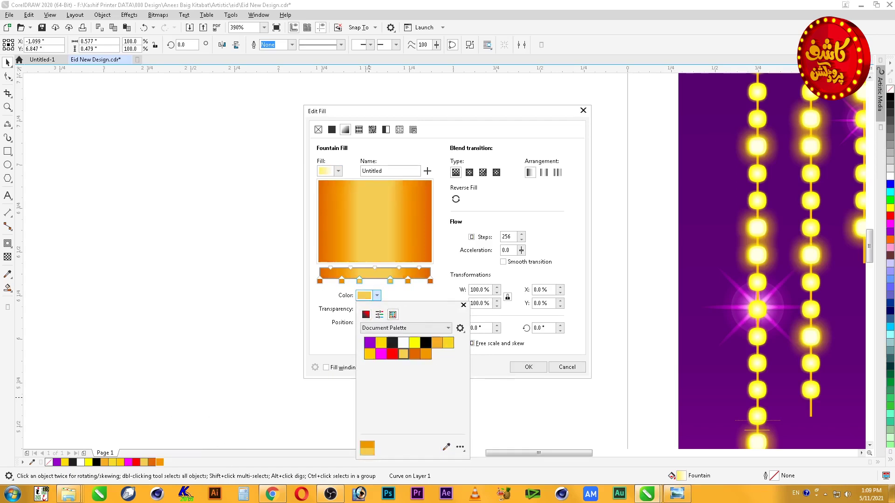
pyautogui.press('Escape')
pyautogui.moveTo(390, 280)
pyautogui.mouseDown()
pyautogui.moveTo(412, 281)
pyautogui.moveTo(385, 281)
pyautogui.moveTo(397, 281)
pyautogui.mouseUp()
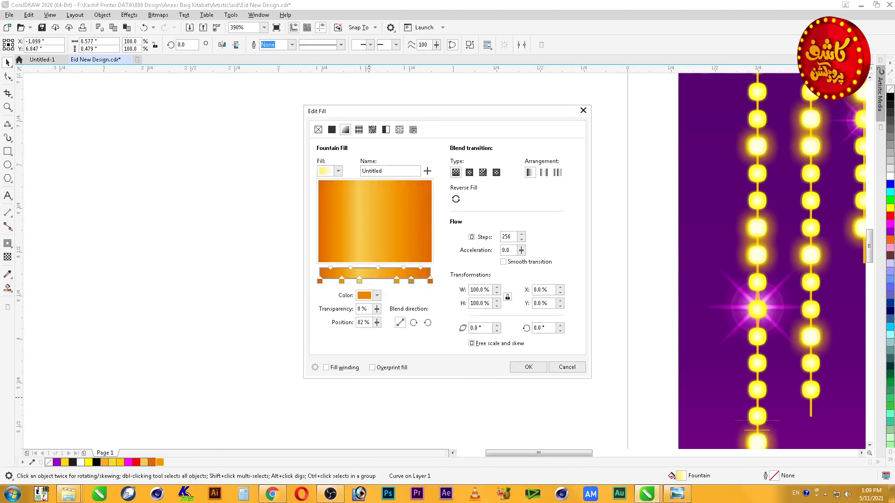
# Colour the stop near 82% light gold, and respace the left-half stops with an added light gold stop near that end
pyautogui.click(377, 295)
pyautogui.click(144, 462)
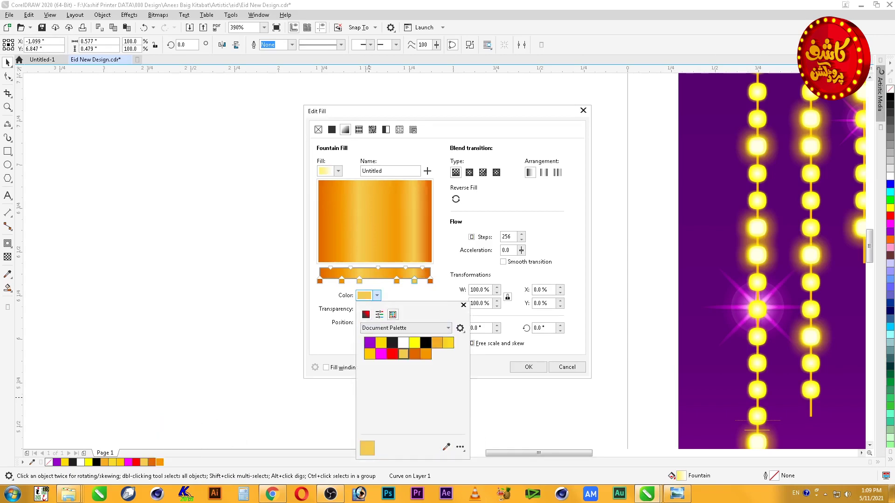
pyautogui.click(359, 281)
pyautogui.moveTo(359, 281); pyautogui.dragTo(336, 281)
pyautogui.doubleClick(340, 275)
pyautogui.click(377, 295)
pyautogui.click(445, 433)
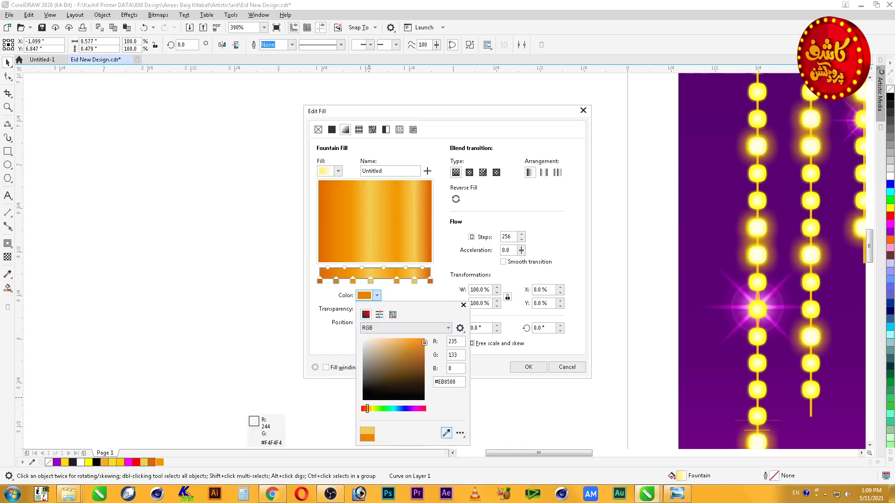
pyautogui.click(144, 462)
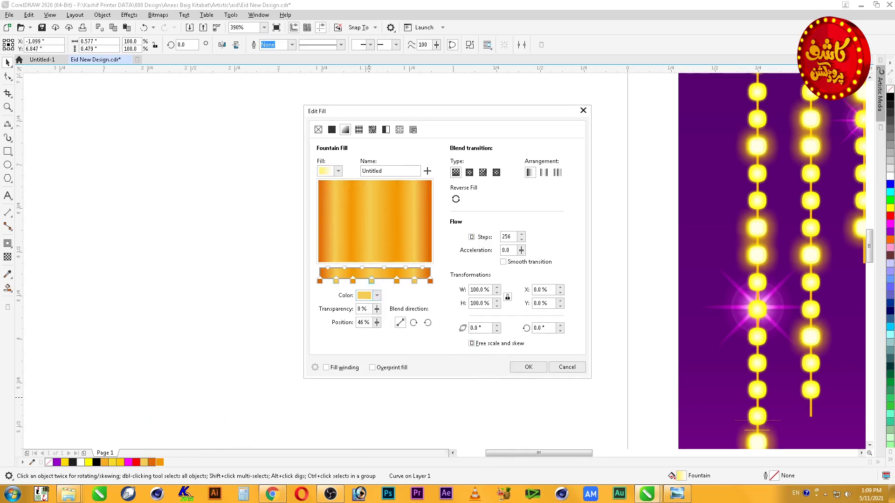
# Try dark orange on the centre stop at 46% and return it to light gold (#F4CD53)
pyautogui.click(376, 295)
pyautogui.click(442, 447)
pyautogui.click(152, 463)
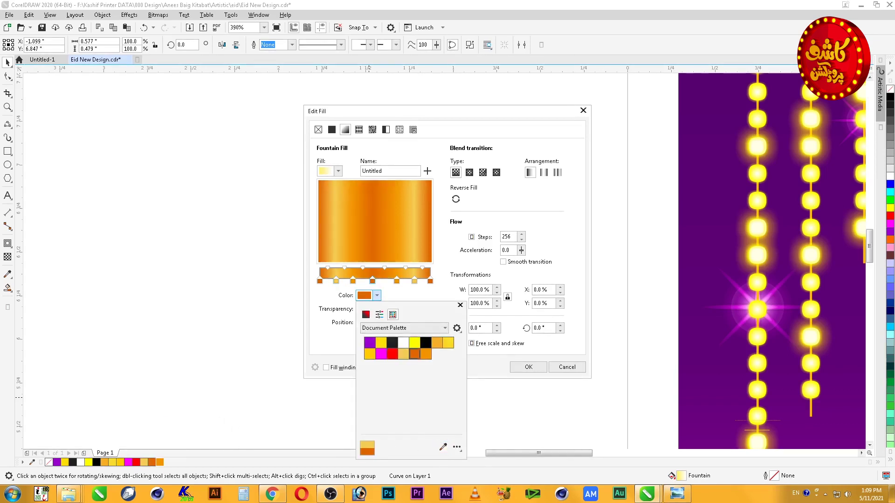
pyautogui.click(376, 296)
pyautogui.click(443, 446)
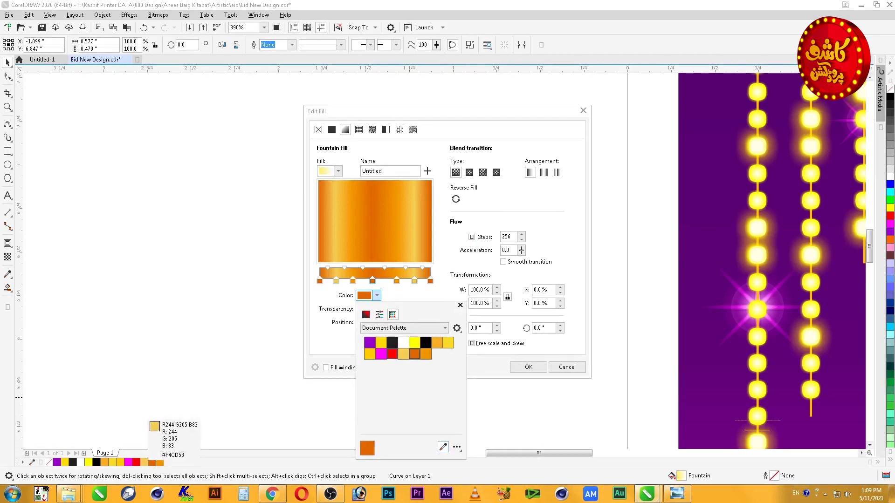
pyautogui.click(144, 462)
# Set the orange stop right of centre to dark orange (#E06600) and apply the fountain fill to the ring
pyautogui.click(377, 295)
pyautogui.click(443, 447)
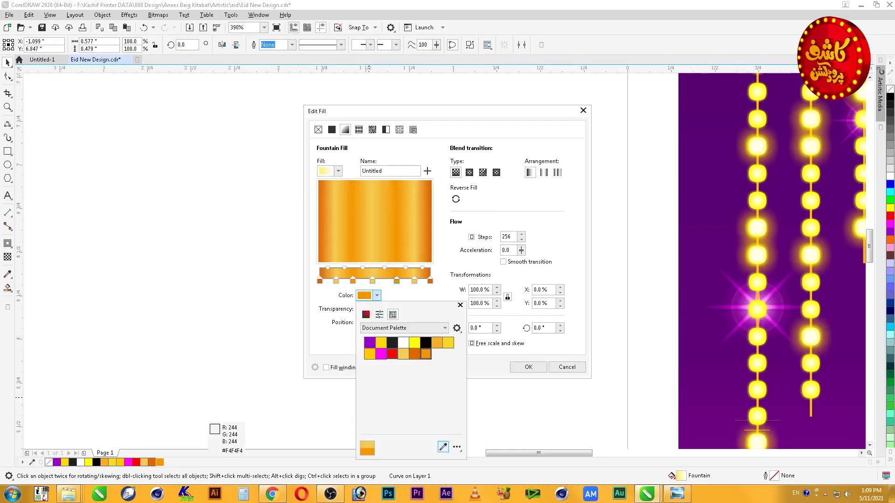
pyautogui.click(152, 463)
pyautogui.press('Return')
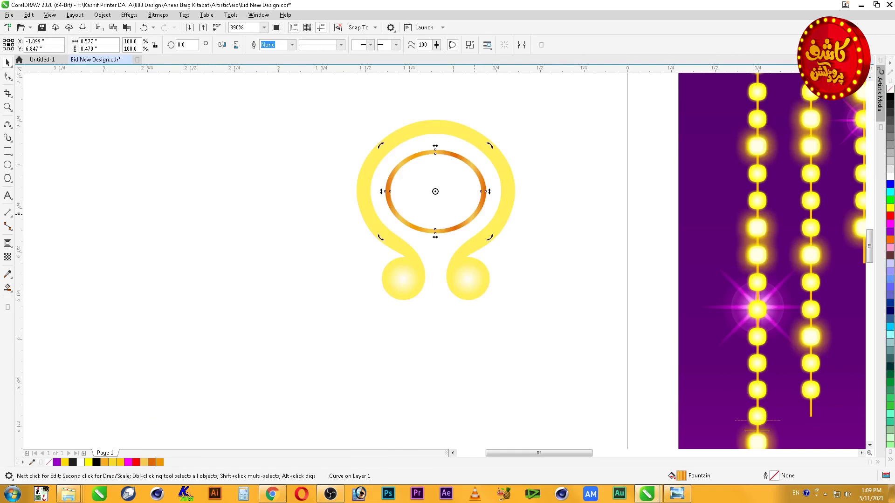
# Duplicate the gold ring concentrically at 93.2% of its size, 0.537 by 0.446 inch
pyautogui.moveTo(488, 146); pyautogui.dragTo(485, 150)
pyautogui.rightClick(485, 149)
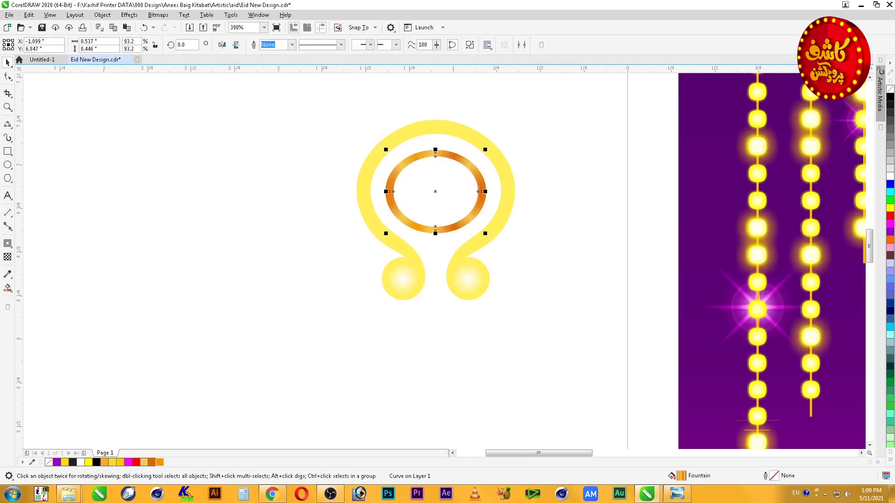
# Break the combined ring apart into two ellipses and rotate the outer ellipse's fountain fill to 45°
pyautogui.hotkey('ctrl', 'k')
pyautogui.click(482, 205)
pyautogui.press('F11')
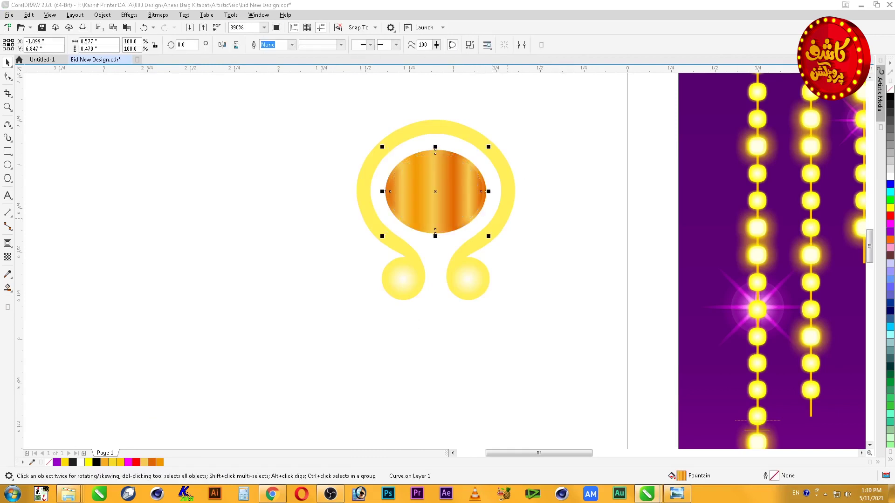
pyautogui.moveTo(549, 328); pyautogui.dragTo(489, 326)
pyautogui.write('45')
pyautogui.press('Tab')
pyautogui.press('Return')
# Check the reference picture in Windows Photo Viewer, and recolour the inner ellipse's dark orange gradient stops in CorelDRAW to crimson (#A6004D)
pyautogui.click(474, 201)
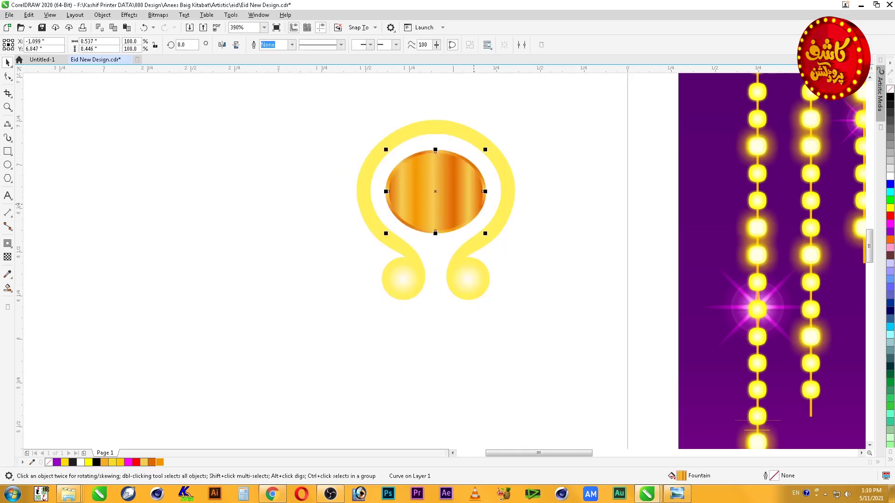
pyautogui.scroll(-1, 473, 201)
pyautogui.press('F2')
pyautogui.moveTo(360, 135); pyautogui.dragTo(562, 308)
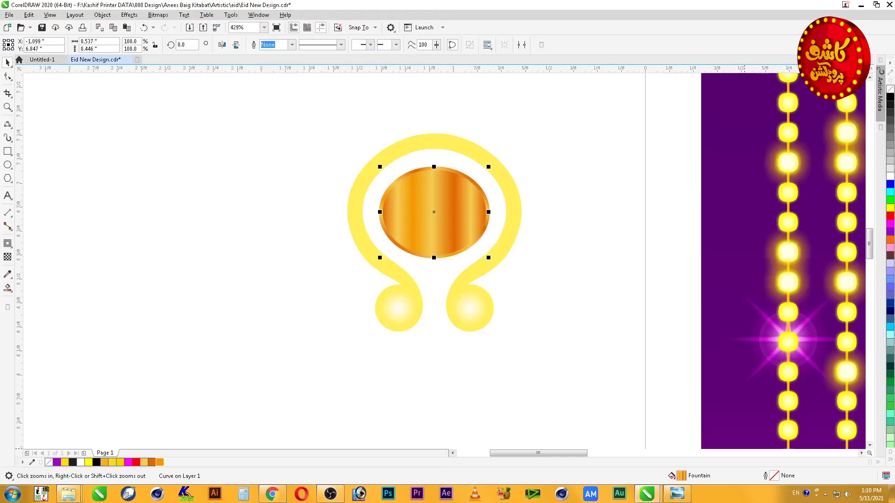
pyautogui.click(677, 493)
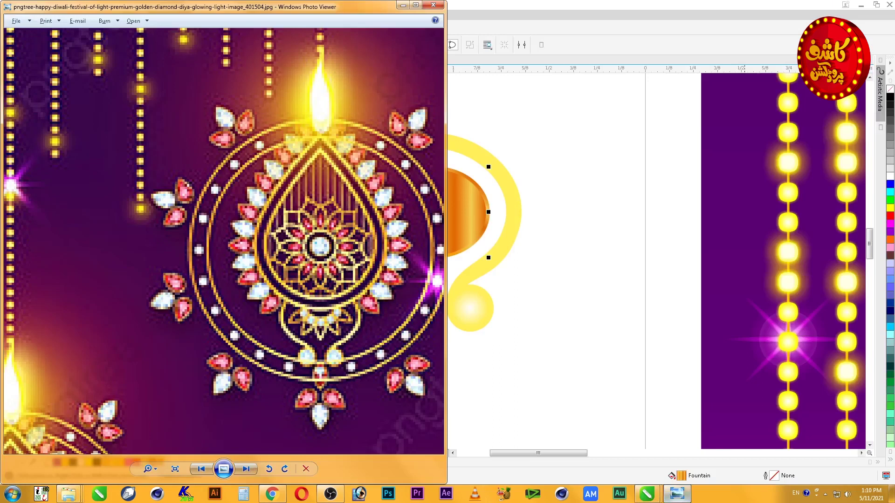
pyautogui.hotkey('alt', 'Tab')
pyautogui.press('F11')
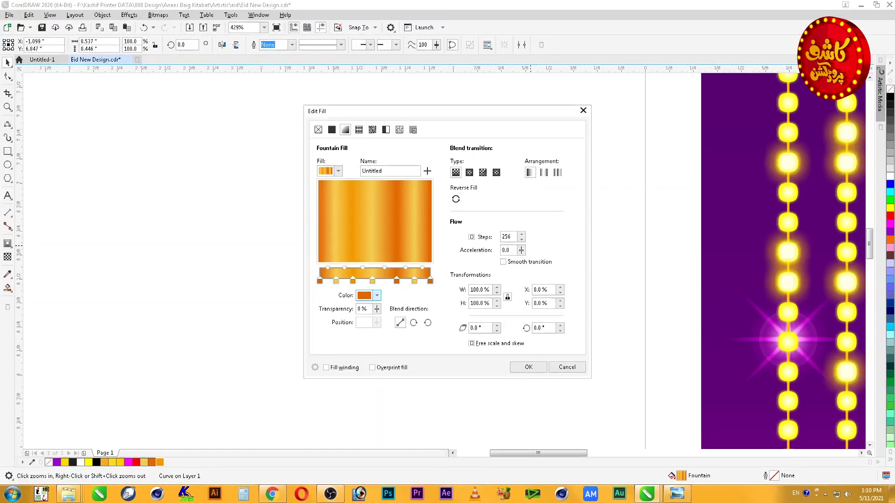
pyautogui.click(377, 295)
pyautogui.click(381, 354)
pyautogui.click(365, 315)
pyautogui.click(424, 360)
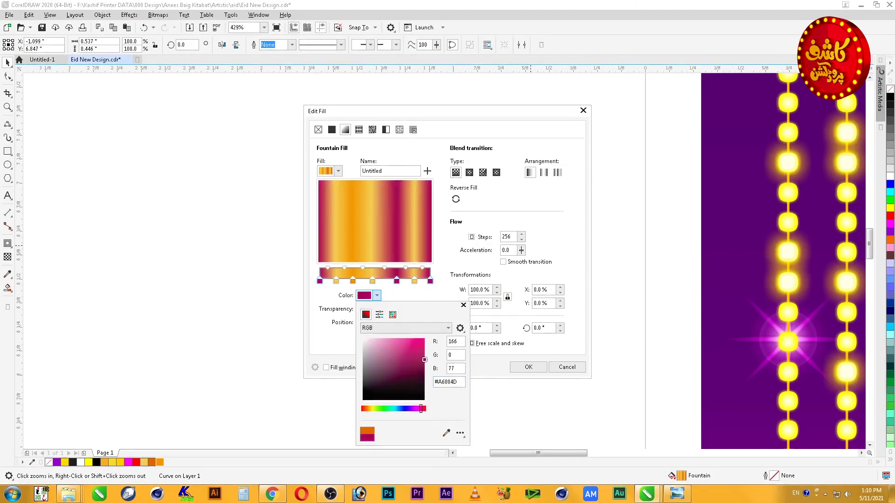
# Set the orange stop and the light gold stop nearest the gradient's end to dark maroon (#610B33)
pyautogui.click(414, 281)
pyautogui.click(376, 295)
pyautogui.moveTo(424, 360)
pyautogui.mouseDown()
pyautogui.moveTo(387, 364)
pyautogui.moveTo(422, 371)
pyautogui.mouseUp()
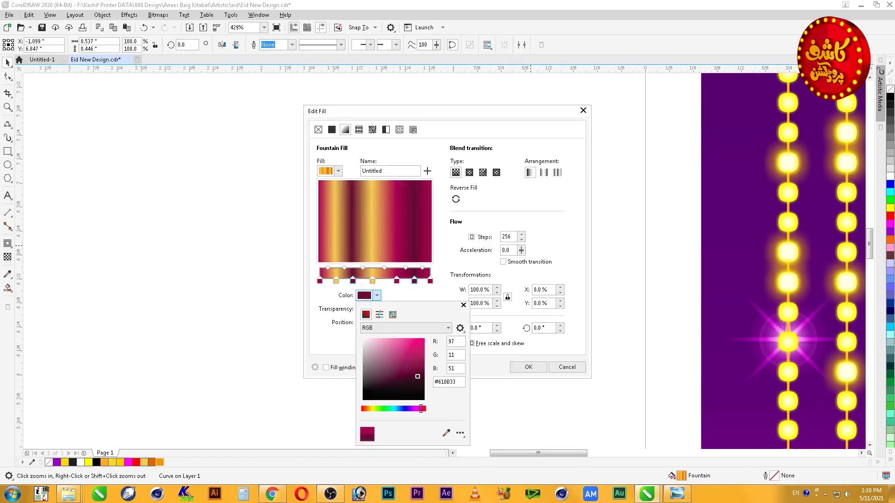
pyautogui.click(528, 367)
# Recolour the two remaining light gold stops of the inner ellipse's gradient to magenta (#A10362)
pyautogui.click(373, 280)
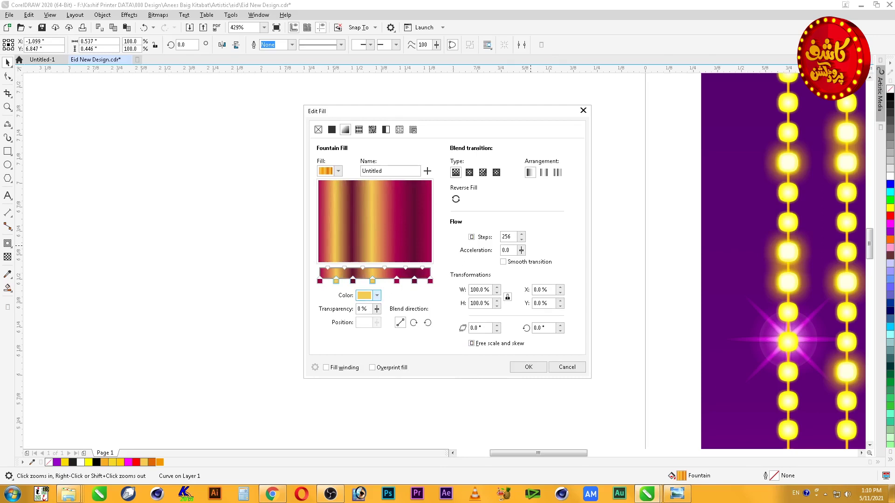
pyautogui.click(376, 295)
pyautogui.click(366, 314)
pyautogui.click(422, 409)
pyautogui.moveTo(422, 409); pyautogui.dragTo(425, 408)
pyautogui.moveTo(403, 340); pyautogui.dragTo(423, 361)
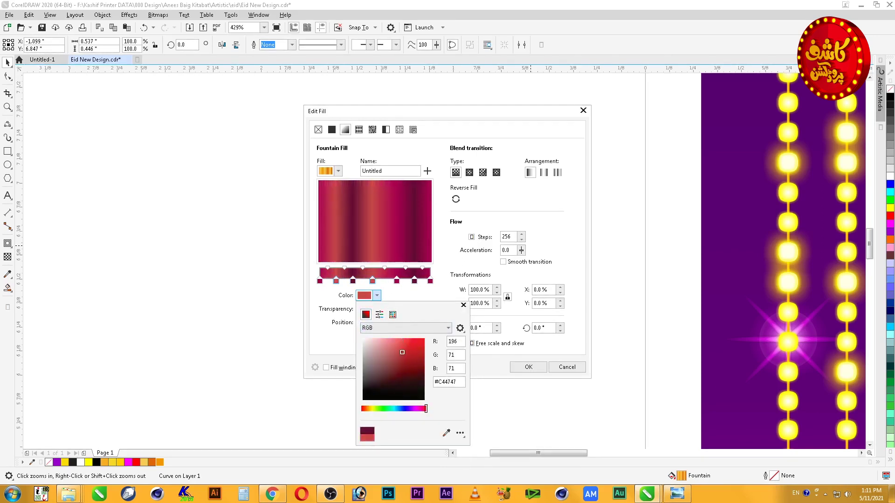
pyautogui.moveTo(426, 408); pyautogui.dragTo(420, 409)
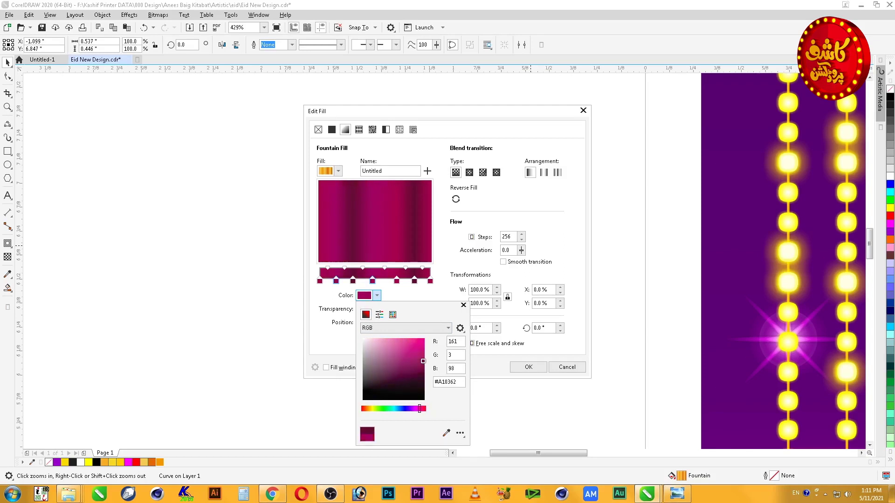
pyautogui.click(463, 306)
# Try an elliptical blend on the magenta ellipse and apply its fountain fill with a 45° rotation
pyautogui.click(469, 173)
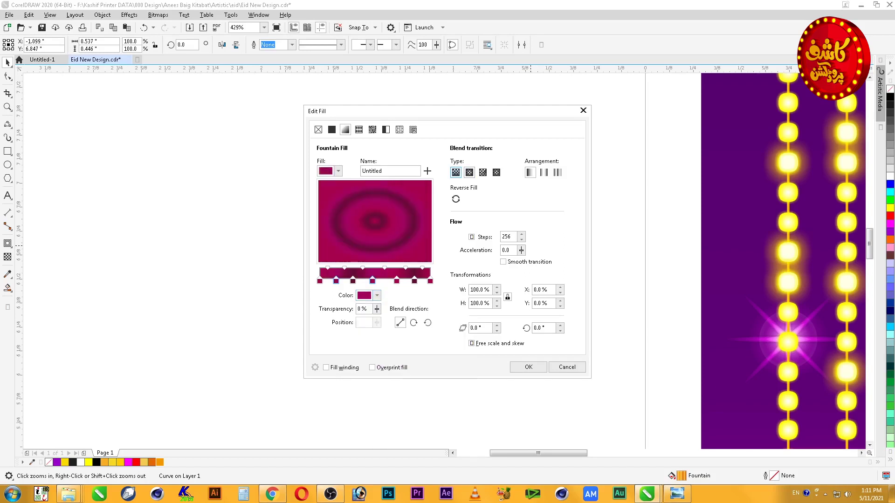
pyautogui.write('45')
pyautogui.press('Return')
pyautogui.click(554, 261)
pyautogui.click(459, 214)
pyautogui.click(554, 261)
pyautogui.click(459, 214)
# Duplicate the magenta ellipse concentrically at 59.3% of its size and reduce the copy's gradient to two end stops and a middle stop
pyautogui.moveTo(489, 258); pyautogui.dragTo(468, 241)
pyautogui.rightClick(467, 241)
pyautogui.press('F11')
pyautogui.doubleClick(373, 281)
pyautogui.doubleClick(352, 281)
pyautogui.doubleClick(396, 281)
pyautogui.moveTo(414, 281); pyautogui.dragTo(374, 281)
# Colour the central ellipse's middle stop light pink and both end stops dark pink, and apply the fill
pyautogui.click(376, 295)
pyautogui.click(400, 342)
pyautogui.click(394, 340)
pyautogui.click(319, 281)
pyautogui.keyDown('shift'); pyautogui.click(430, 281); pyautogui.keyUp('shift')
pyautogui.click(377, 295)
pyautogui.moveTo(407, 361)
pyautogui.mouseDown()
pyautogui.moveTo(406, 375)
pyautogui.moveTo(406, 367)
pyautogui.mouseUp()
pyautogui.click(528, 367)
# Set the rotation of the central pink ellipse's fountain fill to 0°
pyautogui.press('F11')
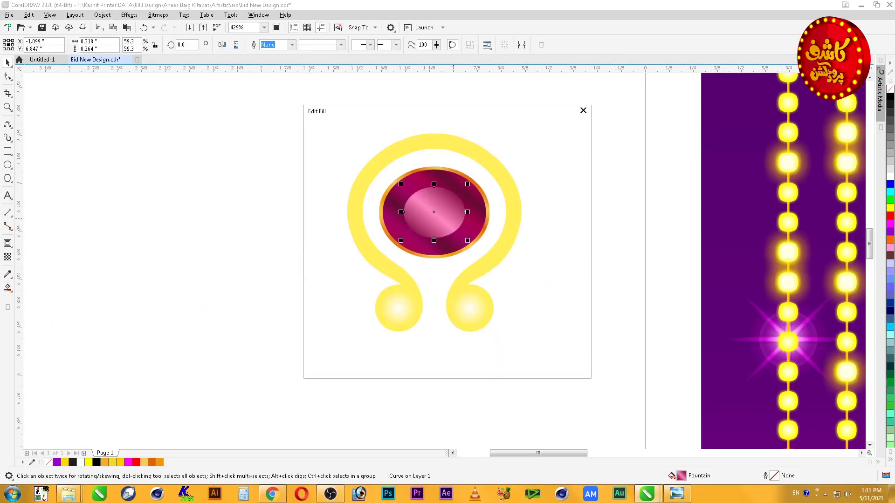
pyautogui.moveTo(551, 327); pyautogui.dragTo(494, 328)
pyautogui.write('0')
pyautogui.press('Tab')
pyautogui.click(528, 367)
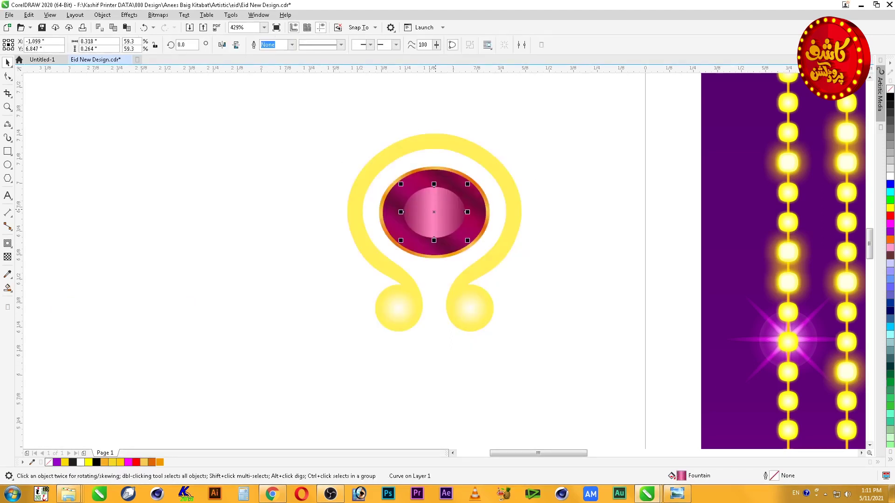
# Create a black 0.348 by 0.289 inch ellipse from the central ellipse and order it directly behind the pink one
pyautogui.moveTo(469, 185); pyautogui.dragTo(469, 182)
pyautogui.click(96, 462)
pyautogui.hotkey('ctrl', 'pagedown')
pyautogui.hotkey('ctrl', 'pagedown')
pyautogui.hotkey('ctrl', 'pageup')
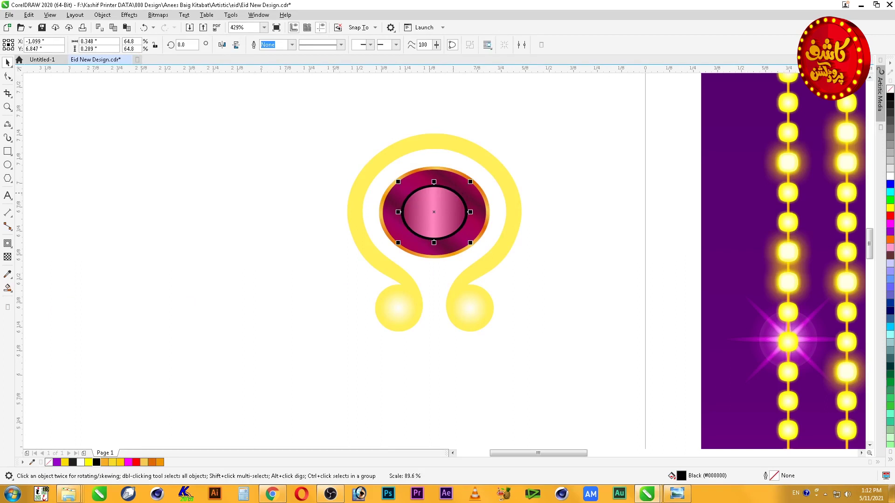
# Add a drop shadow centred on the outer gold ellipse and change its feathering direction
pyautogui.press('Escape')
pyautogui.press('F2')
pyautogui.moveTo(559, 119); pyautogui.dragTo(357, 300)
pyautogui.click(321, 337)
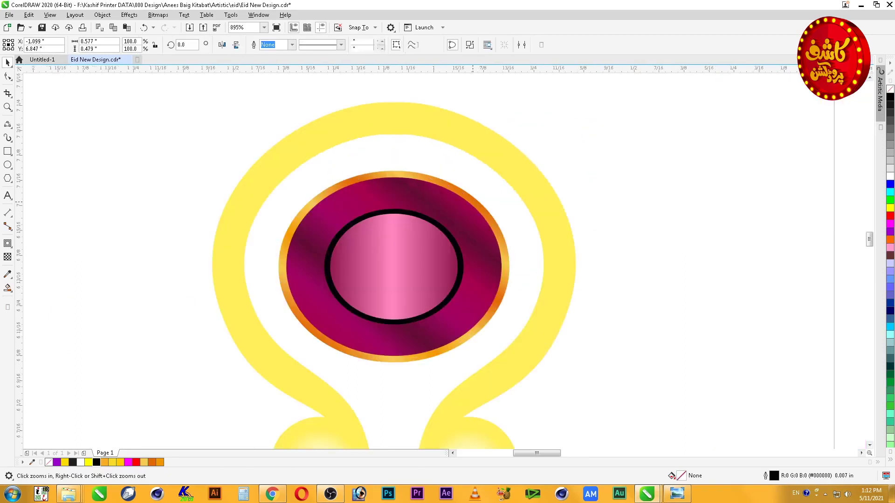
pyautogui.click(9, 245)
pyautogui.click(38, 244)
pyautogui.moveTo(394, 266); pyautogui.dragTo(395, 266)
pyautogui.click(269, 44)
pyautogui.click(289, 78)
pyautogui.click(268, 44)
pyautogui.click(293, 87)
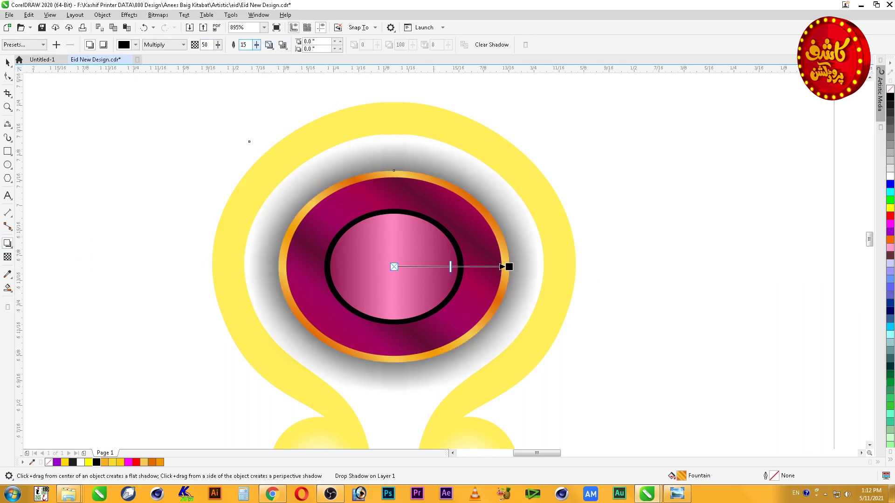
# Set the drop shadow's opacity to 100 and its feathering to 10
pyautogui.write('5')
pyautogui.hotkey('shift', 'Tab')
pyautogui.write('100')
pyautogui.press('Return')
pyautogui.doubleClick(247, 45)
pyautogui.write('10')
pyautogui.press('Return')
# Change the shadow's merge mode and colour the shadow dark purple
pyautogui.click(183, 45)
pyautogui.click(154, 54)
pyautogui.click(135, 45)
pyautogui.click(179, 158)
pyautogui.click(181, 133)
pyautogui.click(184, 136)
pyautogui.click(7, 63)
pyautogui.click(604, 164)
# Separate the dark purple shadow and place it inside the magenta ellipse as a PowerClip
pyautogui.rightClick(400, 154)
pyautogui.click(445, 159)
pyautogui.click(603, 186)
pyautogui.moveTo(521, 223); pyautogui.dragTo(594, 197)
pyautogui.hotkey('ctrl', 'z')
pyautogui.hotkey('alt', 'j')
pyautogui.press('w')
pyautogui.press('p')
pyautogui.click(484, 223)
pyautogui.click(639, 195)
pyautogui.scroll(-2, 641, 195)
pyautogui.press('F2')
pyautogui.moveTo(650, 149); pyautogui.dragTo(443, 329)
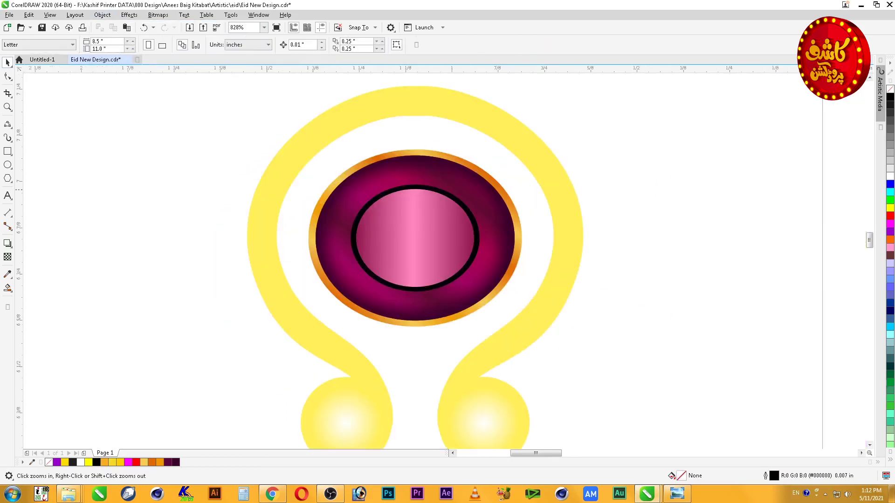
# Recolour the black ellipse around the centre to hot pink by mixing in palette tints
pyautogui.click(462, 205)
pyautogui.click(890, 177)
pyautogui.keyDown('ctrl'); pyautogui.click(890, 224); pyautogui.keyUp('ctrl')
pyautogui.keyDown('ctrl'); pyautogui.click(890, 223); pyautogui.keyUp('ctrl')
pyautogui.keyDown('ctrl'); pyautogui.click(890, 224); pyautogui.keyUp('ctrl')
pyautogui.keyDown('ctrl'); pyautogui.click(890, 224); pyautogui.keyUp('ctrl')
pyautogui.keyDown('ctrl'); pyautogui.click(890, 224); pyautogui.keyUp('ctrl')
pyautogui.keyDown('ctrl'); pyautogui.click(890, 231); pyautogui.keyUp('ctrl')
pyautogui.keyDown('ctrl'); pyautogui.click(890, 216); pyautogui.keyUp('ctrl')
pyautogui.keyDown('ctrl'); pyautogui.click(890, 216); pyautogui.keyUp('ctrl')
pyautogui.keyDown('ctrl'); pyautogui.click(890, 216); pyautogui.keyUp('ctrl')
pyautogui.keyDown('ctrl'); pyautogui.click(890, 215); pyautogui.keyUp('ctrl')
# Repeat the colour on the central ellipse and lighten it with white to a solid light pink
pyautogui.click(445, 247)
pyautogui.hotkey('ctrl', 'r')
pyautogui.keyDown('ctrl'); pyautogui.click(890, 176); pyautogui.keyUp('ctrl')
pyautogui.keyDown('ctrl'); pyautogui.click(890, 176); pyautogui.keyUp('ctrl')
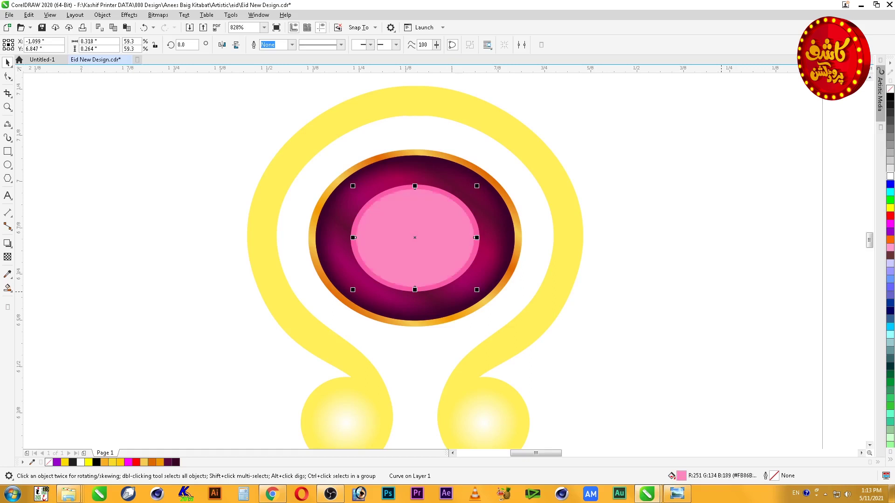
pyautogui.press('Escape')
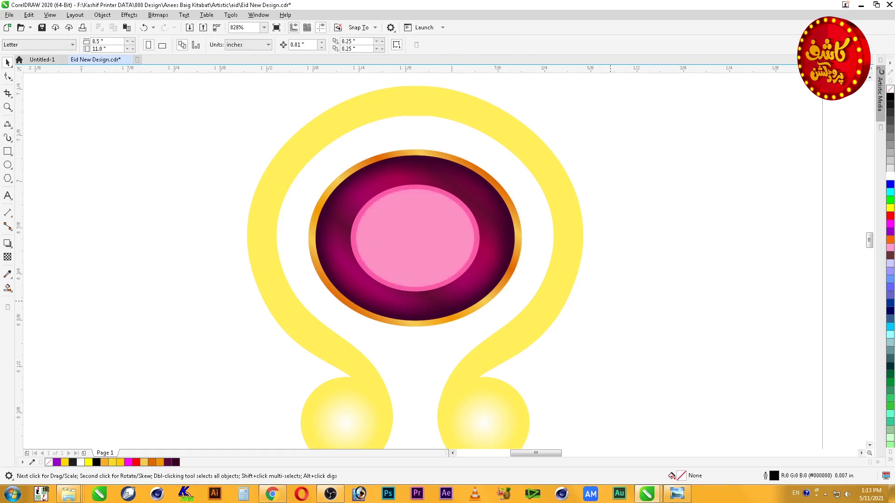
# Give the central ellipse a fountain fill and colour its first stop light pink
pyautogui.scroll(-2, 613, 300)
pyautogui.click(517, 271)
pyautogui.scroll(2, 507, 319)
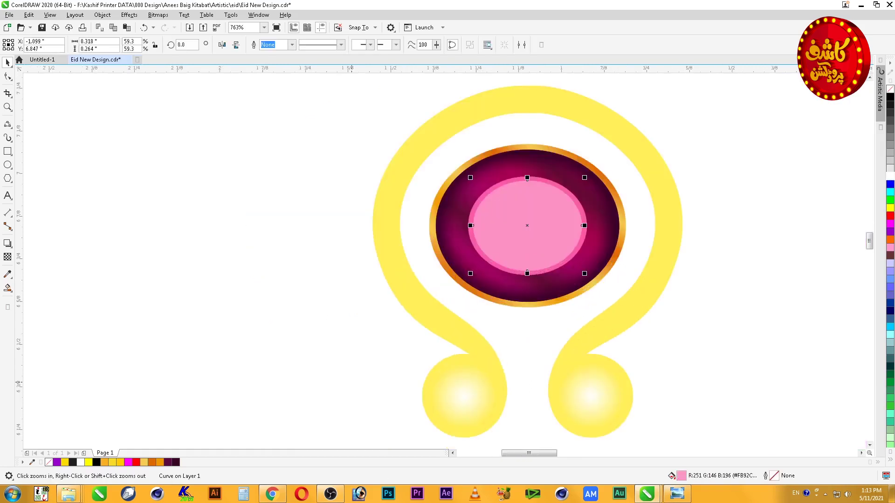
pyautogui.press('F11')
pyautogui.click(376, 295)
pyautogui.click(362, 338)
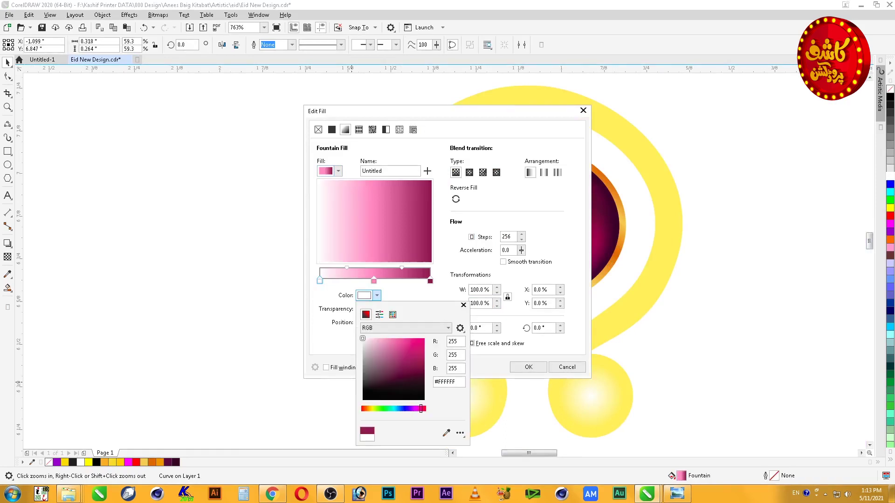
pyautogui.click(376, 339)
# Move the gradient's middle stop past the centre, add a stop before it and lighten the colour
pyautogui.click(374, 281)
pyautogui.moveTo(374, 281)
pyautogui.mouseDown()
pyautogui.moveTo(347, 281)
pyautogui.moveTo(386, 281)
pyautogui.mouseUp()
pyautogui.doubleClick(371, 274)
pyautogui.click(377, 295)
pyautogui.click(363, 338)
# Colour the gradient's end stop pink, add a hot pink stop at 76% and apply the fill
pyautogui.click(430, 281)
pyautogui.click(377, 295)
pyautogui.moveTo(372, 338); pyautogui.dragTo(395, 338)
pyautogui.doubleClick(403, 274)
pyautogui.click(377, 295)
pyautogui.press('Return')
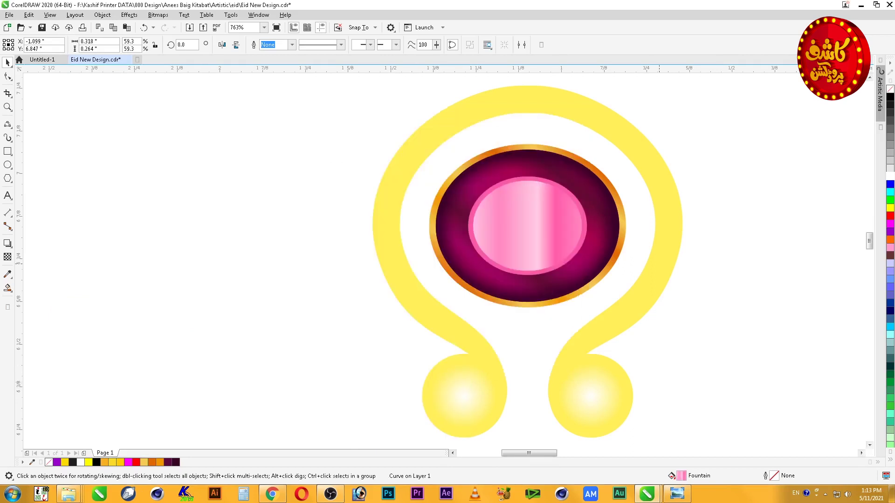
# Make the central ellipse's fill elliptical, offset its centre by 38% and -33%, and scale it to 137%
pyautogui.press('F11')
pyautogui.click(469, 172)
pyautogui.moveTo(375, 221); pyautogui.dragTo(413, 246)
pyautogui.click(534, 302)
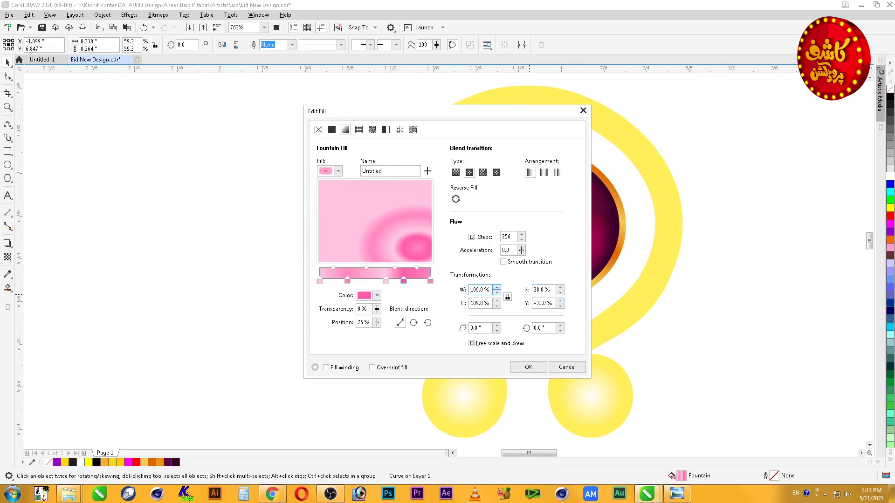
pyautogui.scroll(2, 471, 289)
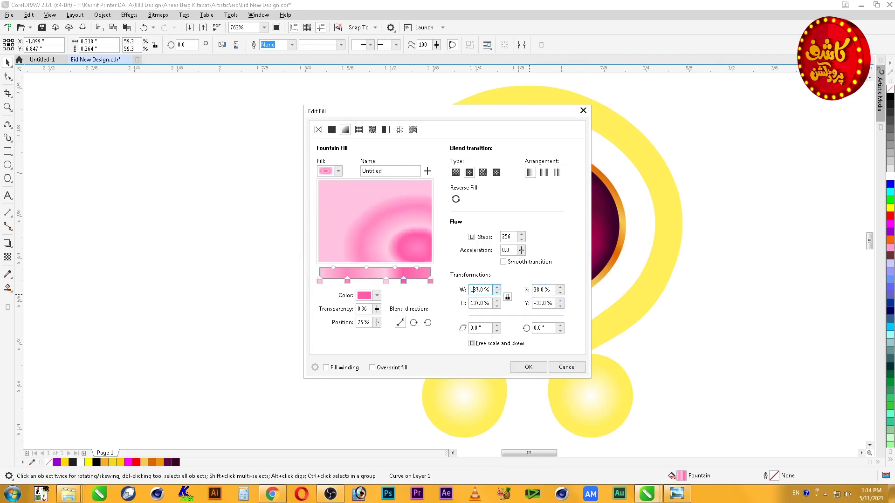
pyautogui.press('Return')
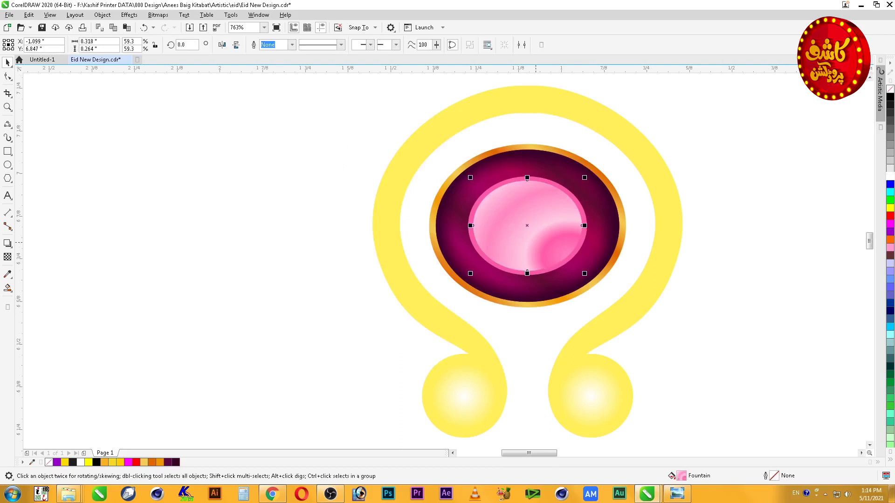
# Readjust the central ellipse's elliptical fill, moving its hot pink core slightly below and right of the middle
pyautogui.press('F11')
pyautogui.press('Return')
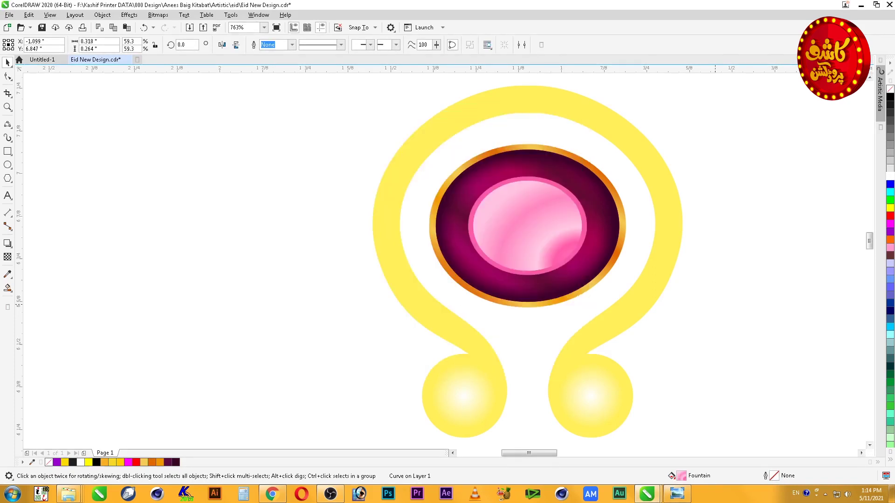
pyautogui.click(755, 220)
pyautogui.scroll(-2, 755, 220)
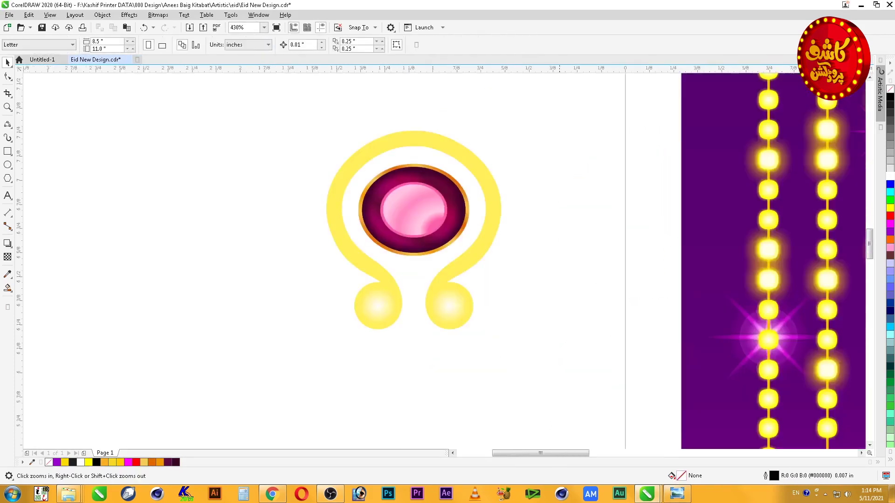
pyautogui.click(403, 210)
pyautogui.press('F11')
pyautogui.moveTo(387, 233); pyautogui.dragTo(384, 235)
pyautogui.press('Return')
# Select the whole hook ornament with its jewelled ellipses and group it
pyautogui.click(387, 239)
pyautogui.click(289, 103)
pyautogui.moveTo(290, 103); pyautogui.dragTo(550, 379)
pyautogui.hotkey('ctrl', 'g')
pyautogui.scroll(-1, 208, 381)
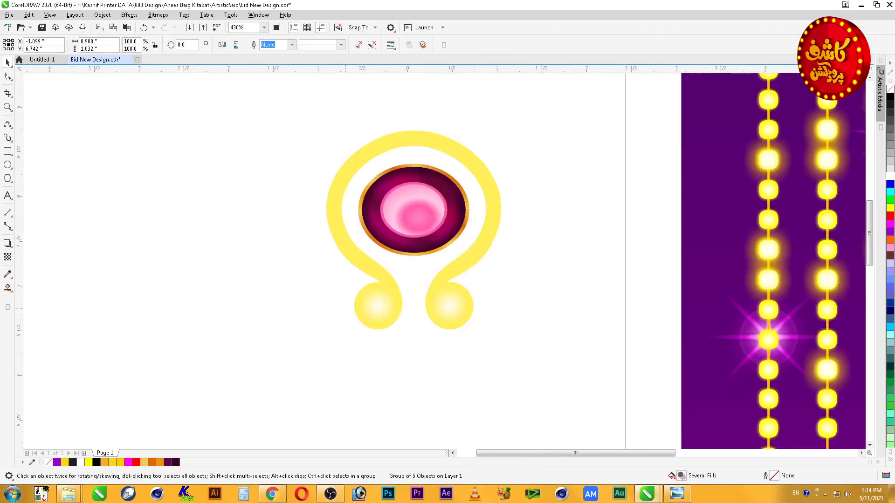
# Draw a rounded teardrop curve about 0.355 by 0.461 inches beside the hook ornament, starting from a rectangle converted to curves
pyautogui.press('F2')
pyautogui.moveTo(202, 383); pyautogui.dragTo(421, 220)
pyautogui.click(7, 151)
pyautogui.moveTo(208, 204); pyautogui.dragTo(283, 278)
pyautogui.press('space')
pyautogui.moveTo(287, 200); pyautogui.dragTo(303, 241)
pyautogui.hotkey('ctrl', 'q')
pyautogui.press('F10')
pyautogui.hotkey('ctrl', 'a')
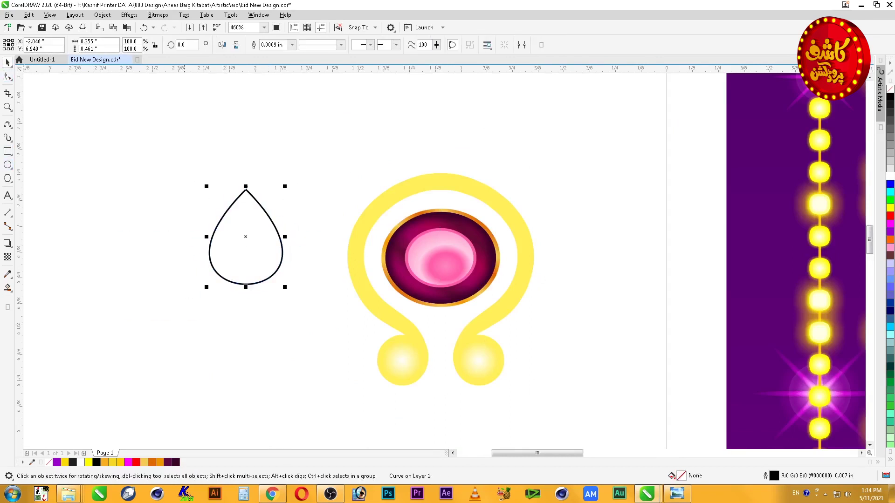
# Narrow the teardrop to about 0.276 inches wide and add an outward contour around it, broken apart into a separate curve
pyautogui.click(11, 246)
pyautogui.click(36, 254)
pyautogui.moveTo(275, 254); pyautogui.dragTo(282, 255)
pyautogui.press('space')
pyautogui.hotkey('ctrl', 'k')
pyautogui.click(285, 218)
pyautogui.click(272, 218)
# Copy the gold fill from the ornament's jewel ring onto the teardrop curves
pyautogui.hotkey('alt', 'e')
pyautogui.press('m')
pyautogui.press('f')
pyautogui.press('Return')
pyautogui.click(462, 211)
pyautogui.click(252, 230)
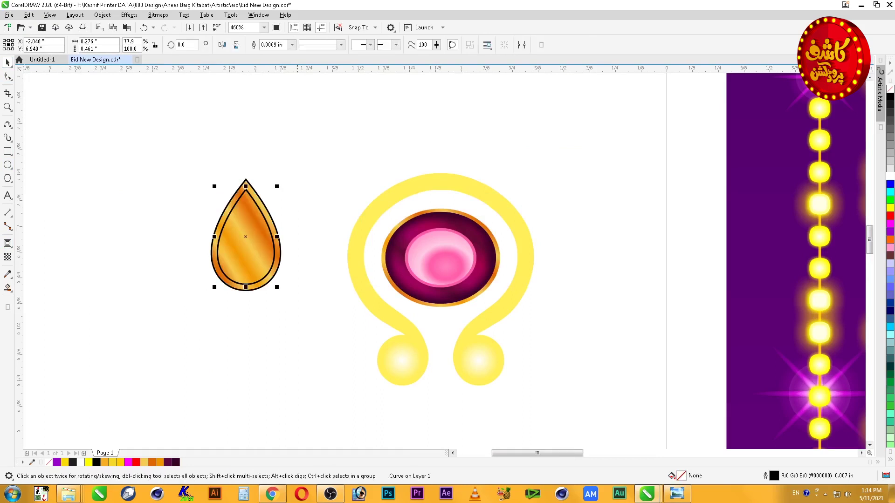
# Contour the inner teardrop inward to make a smaller central teardrop and break the contour apart
pyautogui.click(7, 243)
pyautogui.moveTo(223, 236); pyautogui.dragTo(216, 236)
pyautogui.press('space')
pyautogui.click(334, 48)
pyautogui.click(335, 41)
pyautogui.click(334, 41)
pyautogui.click(334, 41)
pyautogui.click(334, 41)
pyautogui.rightClick(249, 199)
pyautogui.click(275, 216)
pyautogui.click(271, 229)
# Copy the oval jewel's dark magenta fill onto the middle teardrop and its pink fill onto the central teardrop
pyautogui.hotkey('alt', 'e')
pyautogui.press('m')
pyautogui.press('Return')
pyautogui.click(396, 253)
pyautogui.press('Tab')
pyautogui.hotkey('alt', 'e')
pyautogui.press('m')
pyautogui.press('Return')
pyautogui.click(441, 258)
pyautogui.press('Escape')
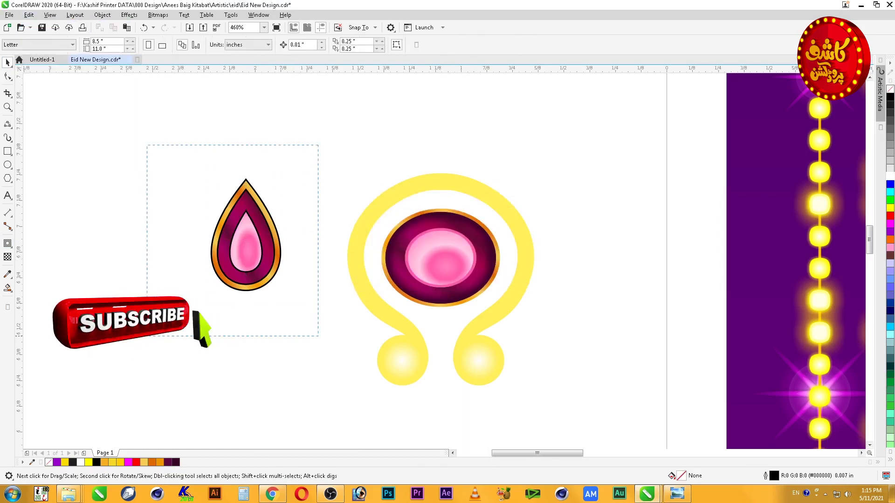
# Select all the teardrop's pieces and remove their black outlines
pyautogui.moveTo(319, 145); pyautogui.dragTo(146, 336)
pyautogui.rightClick(49, 462)
pyautogui.press('Escape')
# Add a centred drop shadow to the teardrop and set its feathering to 5
pyautogui.click(275, 234)
pyautogui.press('Tab')
pyautogui.keyDown('shift'); pyautogui.click(274, 233); pyautogui.keyUp('shift')
pyautogui.click(286, 45)
pyautogui.click(11, 246)
pyautogui.click(37, 242)
pyautogui.moveTo(246, 234); pyautogui.dragTo(247, 235)
pyautogui.click(269, 45)
pyautogui.click(287, 88)
pyautogui.click(256, 45)
pyautogui.write('5')
pyautogui.press('Return')
# Set the teardrop shadow's merge mode to Normal, keeping its colour black
pyautogui.click(183, 45)
pyautogui.click(155, 54)
pyautogui.click(135, 44)
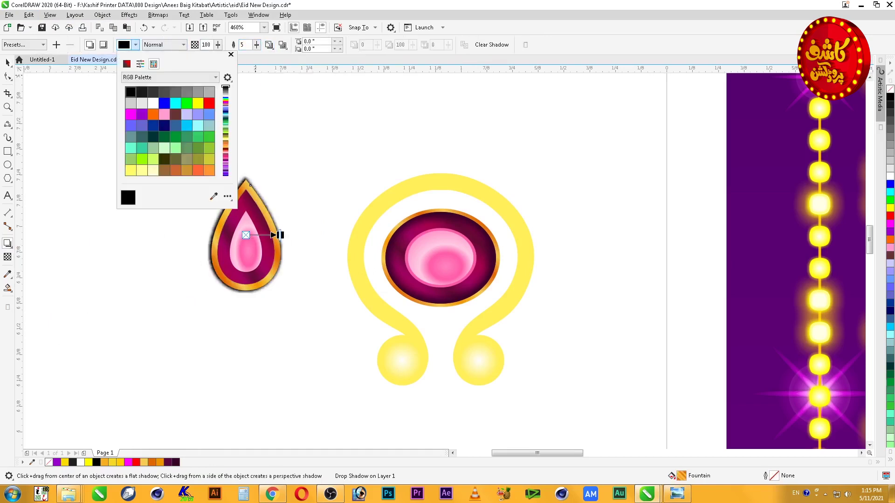
pyautogui.click(127, 64)
pyautogui.click(8, 61)
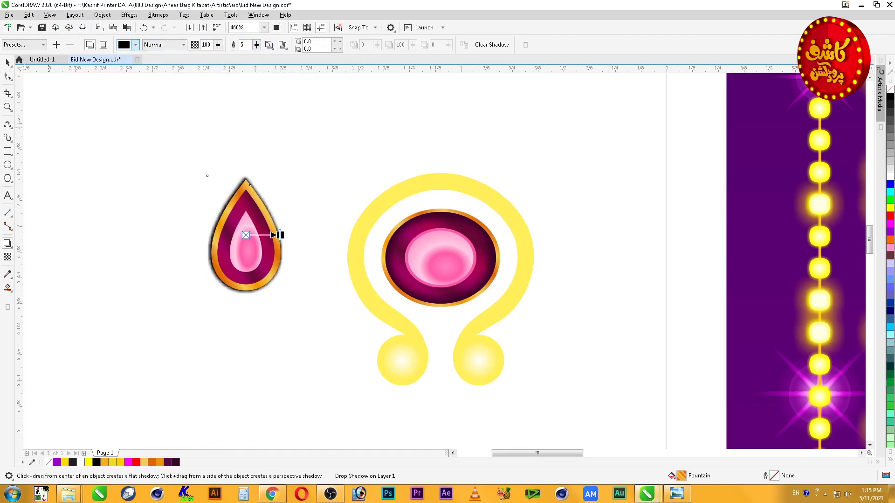
pyautogui.click(8, 62)
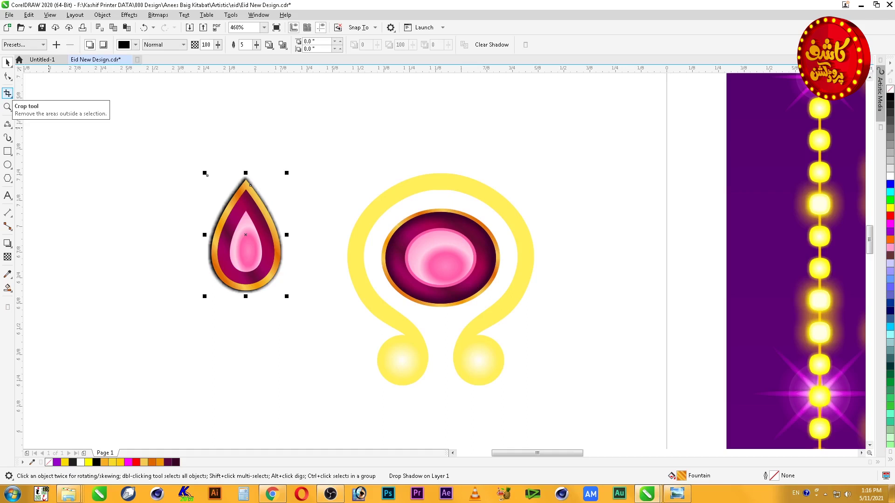
# Break the drop shadow apart from the teardrop and recolour it with the darkest maroon of the document palette
pyautogui.press('space')
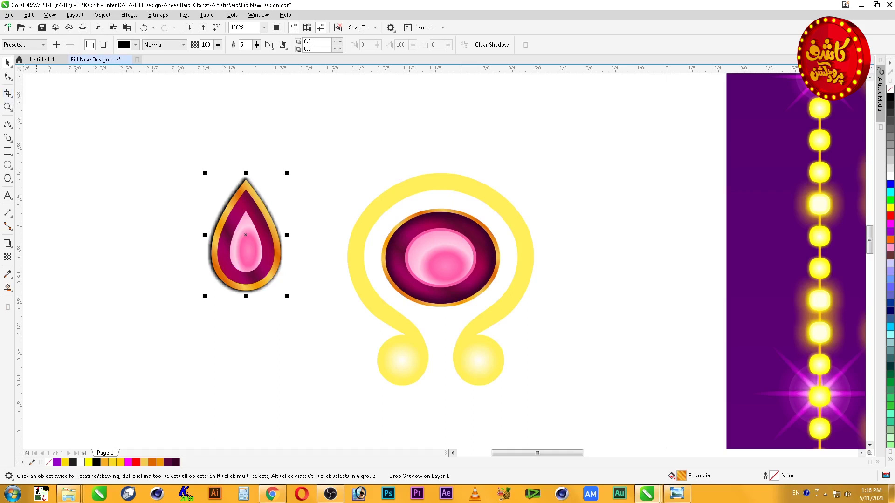
pyautogui.press('Escape')
pyautogui.rightClick(251, 184)
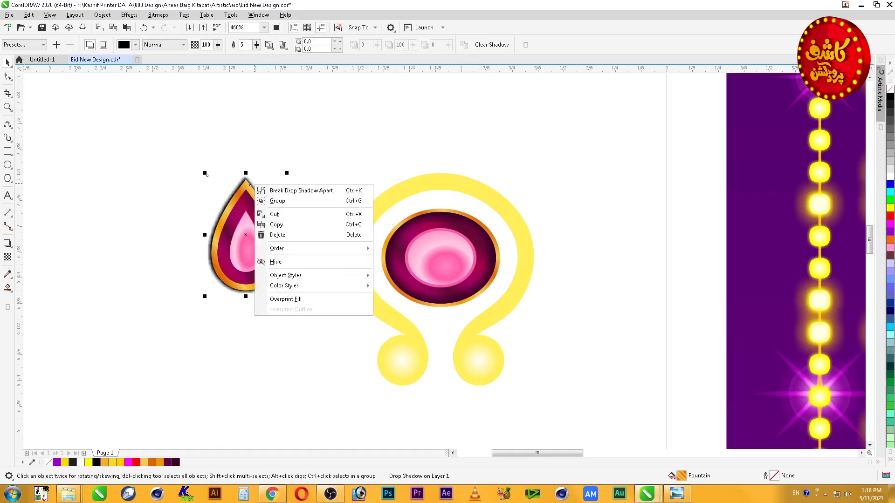
pyautogui.click(299, 190)
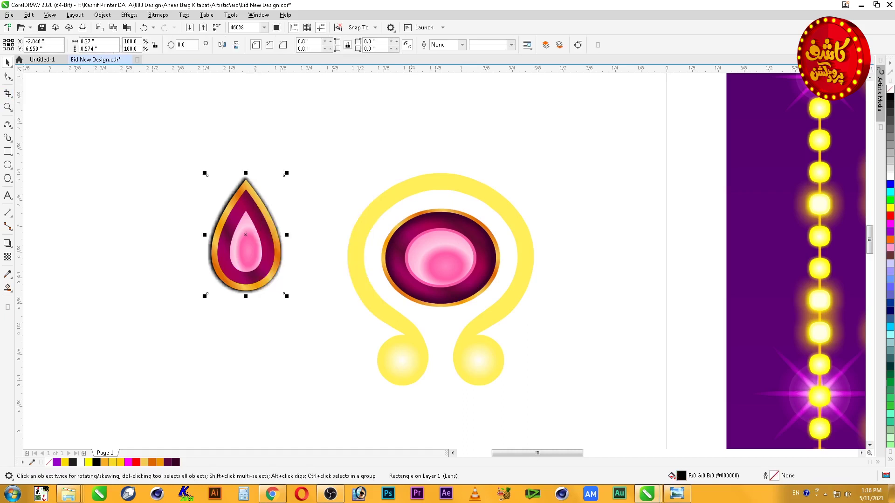
pyautogui.click(175, 462)
# PowerClip the separated shadow inside the middle magenta teardrop
pyautogui.click(102, 15)
pyautogui.moveTo(116, 50)
pyautogui.click(251, 51)
pyautogui.click(253, 205)
# Select all the pieces of the teardrop jewel, group them and clear the selection
pyautogui.moveTo(315, 151); pyautogui.dragTo(154, 343)
pyautogui.scroll(-3, 333, 149)
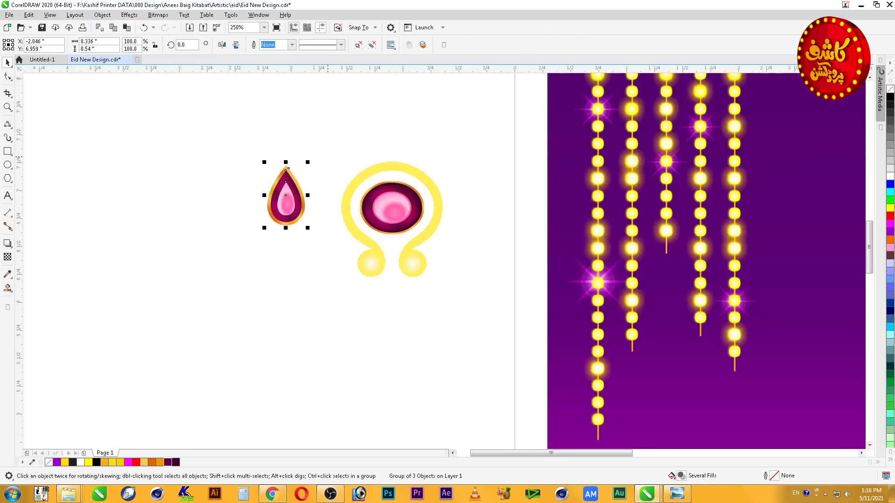
pyautogui.click(392, 161)
pyautogui.press('Escape')
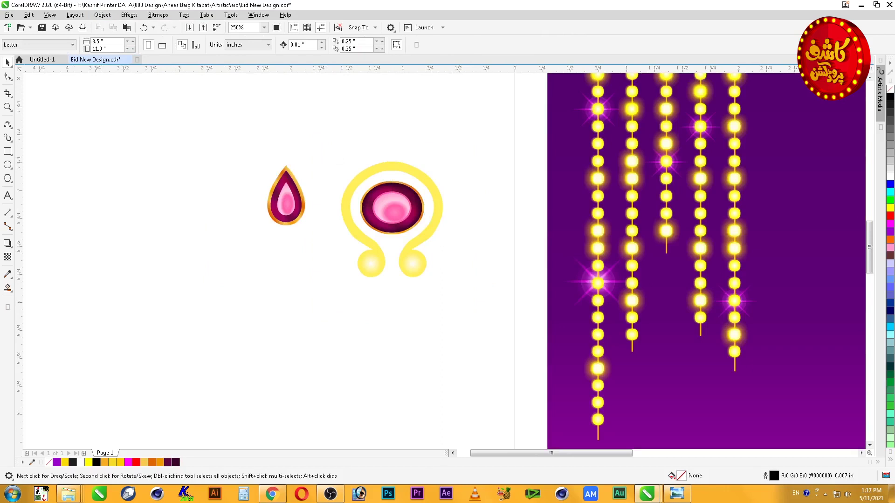
# Place a copy of the teardrop jewel beside the original and recolour the brighter stops of its middle teardrop's gradient light blue
pyautogui.scroll(-2, 269, 228)
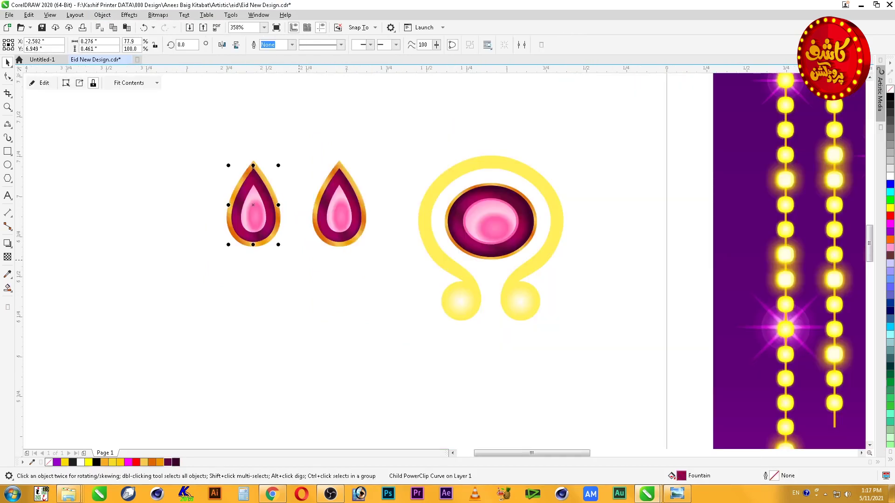
pyautogui.press('F11')
pyautogui.keyDown('shift'); pyautogui.click(372, 281); pyautogui.keyUp('shift')
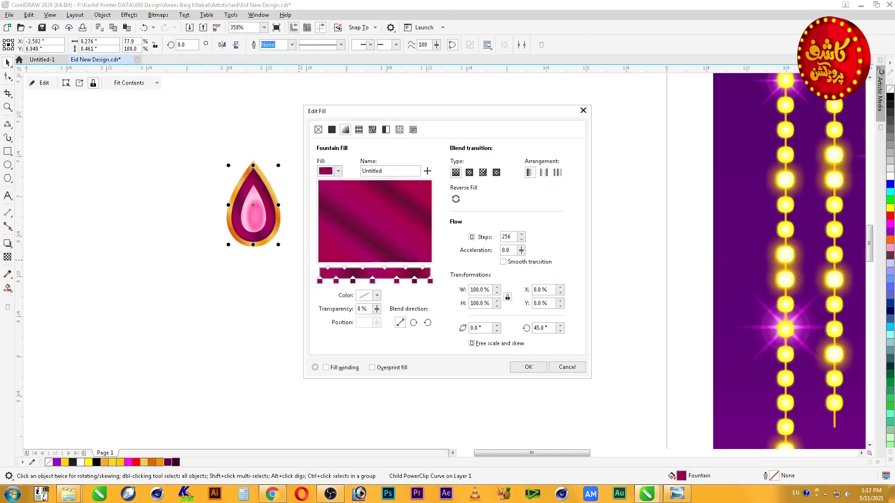
pyautogui.click(376, 295)
pyautogui.moveTo(420, 409); pyautogui.dragTo(396, 409)
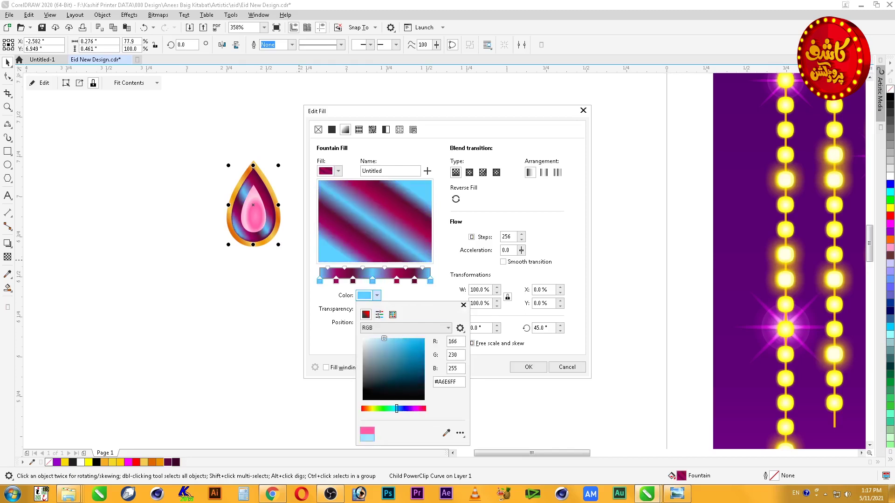
# Recolour the dark maroon nodes of the left teardrop's fountain fill to dark blue (#0B4161)
pyautogui.click(414, 281)
pyautogui.click(414, 281)
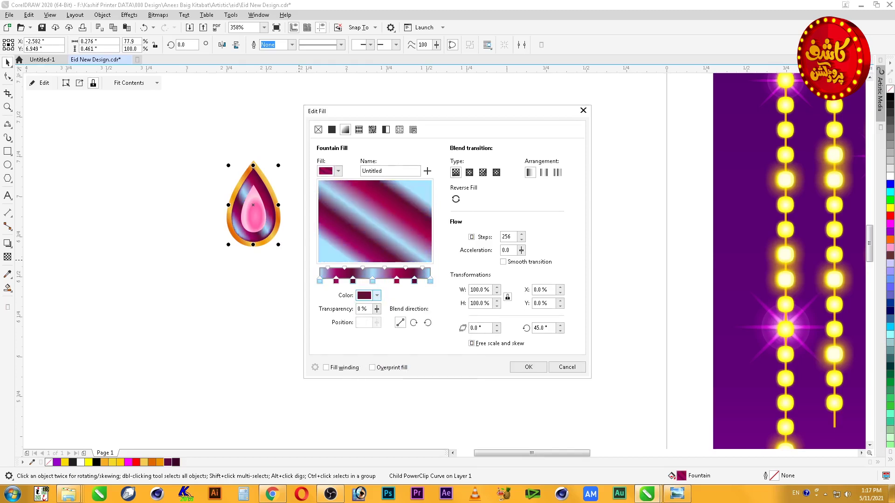
pyautogui.click(376, 295)
pyautogui.moveTo(421, 409); pyautogui.dragTo(397, 408)
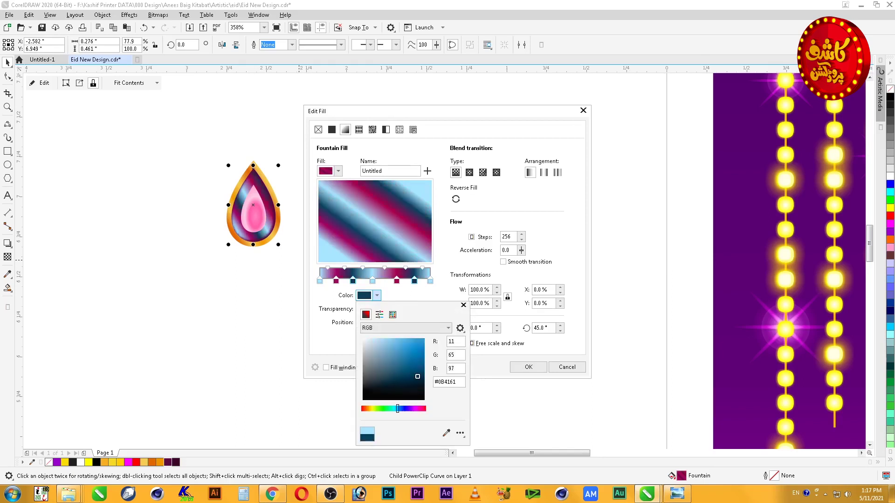
pyautogui.click(376, 295)
# Recolour the fill's magenta nodes to a medium teal blue and apply the fill to the left teardrop
pyautogui.keyDown('shift'); pyautogui.click(336, 281); pyautogui.keyUp('shift')
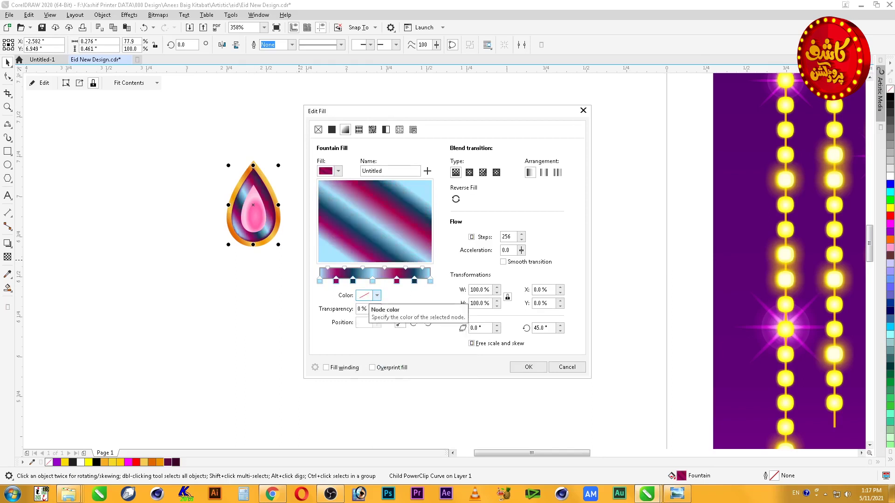
pyautogui.click(376, 295)
pyautogui.moveTo(397, 408); pyautogui.dragTo(396, 408)
pyautogui.moveTo(417, 376)
pyautogui.mouseDown()
pyautogui.moveTo(412, 347)
pyautogui.moveTo(410, 356)
pyautogui.mouseUp()
pyautogui.click(463, 306)
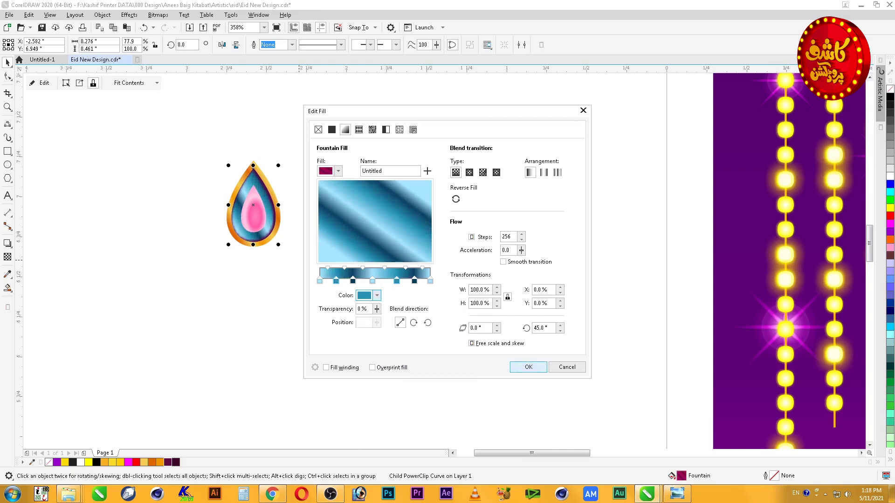
pyautogui.press('Return')
# Recolour the deep pink node of the inner teardrop's fountain fill to sky blue
pyautogui.keyDown('ctrl'); pyautogui.click(253, 215); pyautogui.keyUp('ctrl')
pyautogui.press('F11')
pyautogui.click(403, 282)
pyautogui.click(376, 296)
pyautogui.moveTo(421, 408); pyautogui.dragTo(397, 409)
pyautogui.click(430, 281)
pyautogui.click(430, 281)
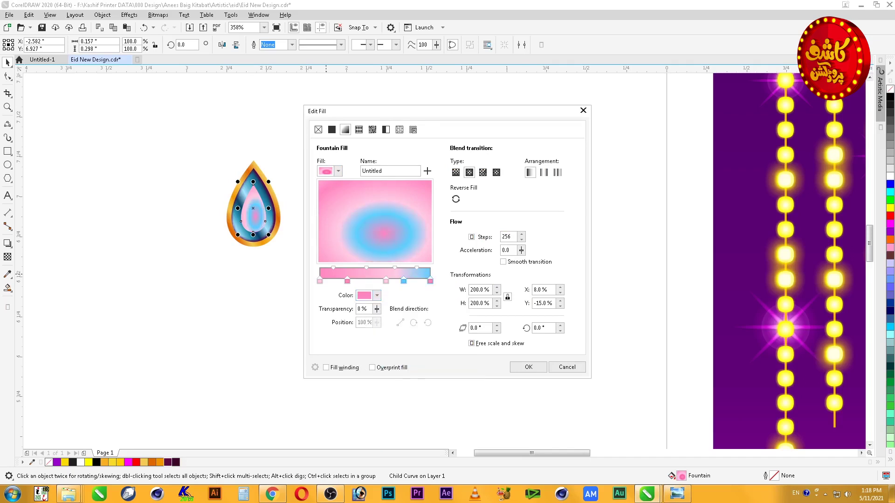
# Recolour the medium pink nodes of the inner teardrop's fill to light cyan (#9EF0FF)
pyautogui.click(376, 296)
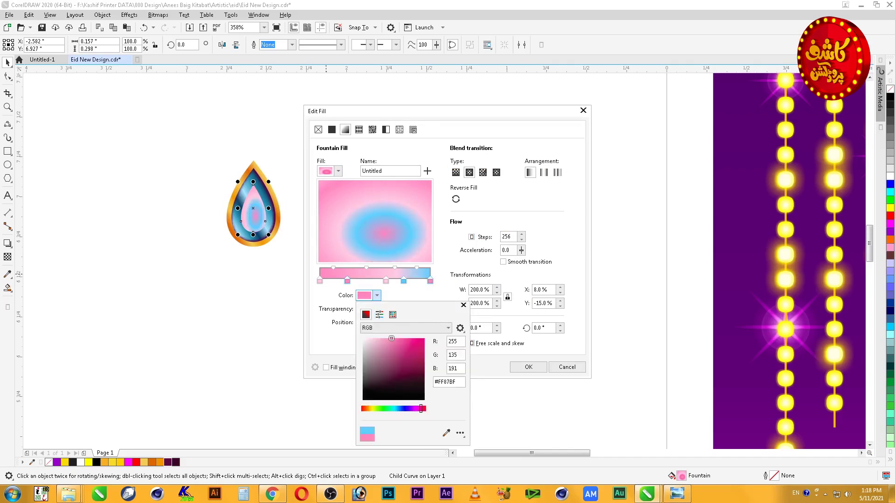
pyautogui.moveTo(421, 408); pyautogui.dragTo(395, 409)
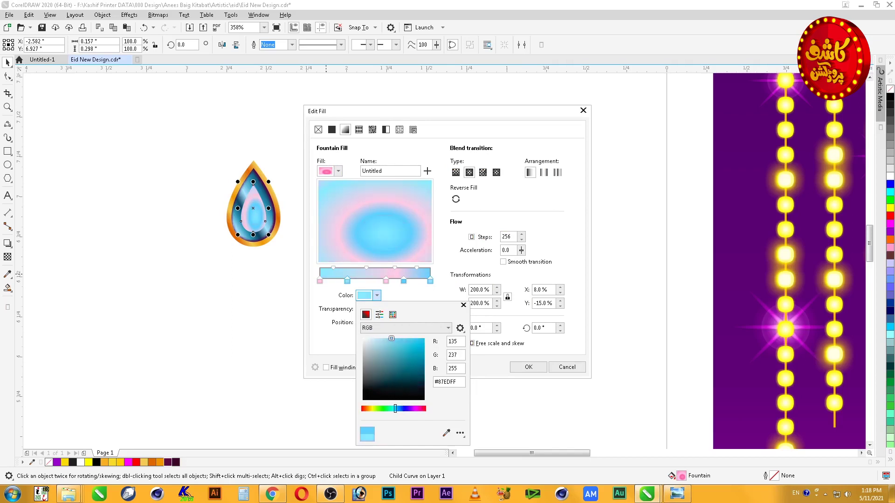
pyautogui.moveTo(402, 352); pyautogui.dragTo(384, 332)
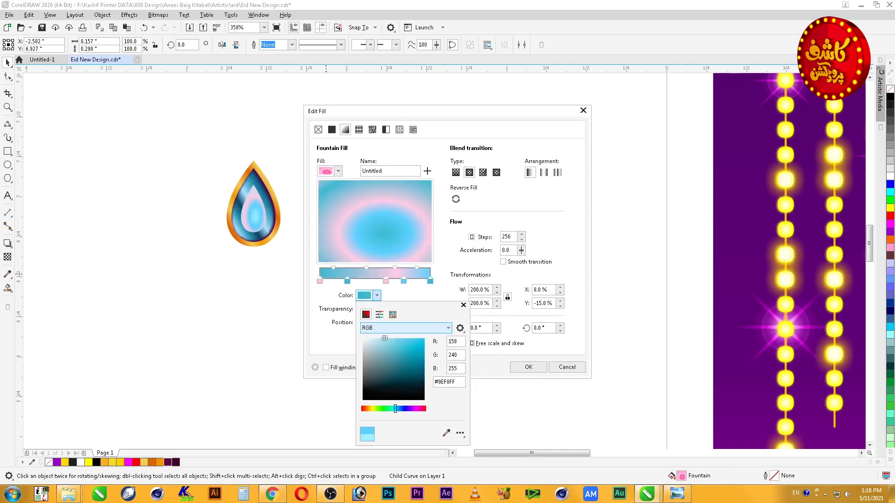
pyautogui.press('Escape')
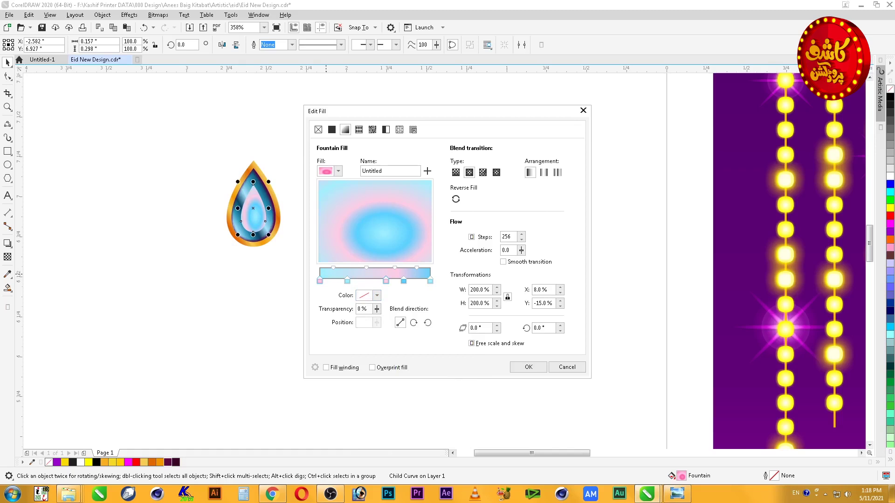
# Recolour the remaining pale pink nodes to pale aqua (#A3FFED) and apply the inner teardrop's fill
pyautogui.click(377, 295)
pyautogui.moveTo(395, 409)
pyautogui.mouseDown()
pyautogui.moveTo(408, 409)
pyautogui.moveTo(391, 408)
pyautogui.mouseUp()
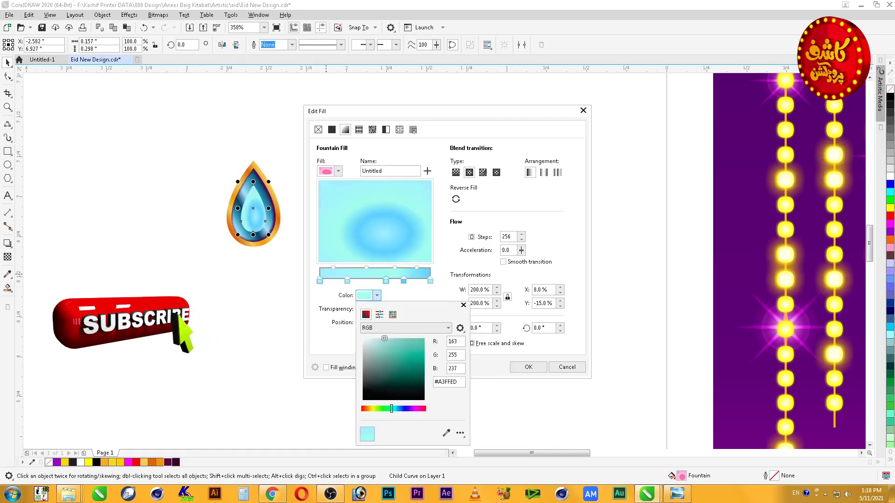
pyautogui.press('Escape')
pyautogui.press('Return')
# Switch the inner teardrop's fountain fill to the linear type
pyautogui.keyDown('ctrl'); pyautogui.click(254, 217); pyautogui.keyUp('ctrl')
pyautogui.press('F11')
pyautogui.click(483, 173)
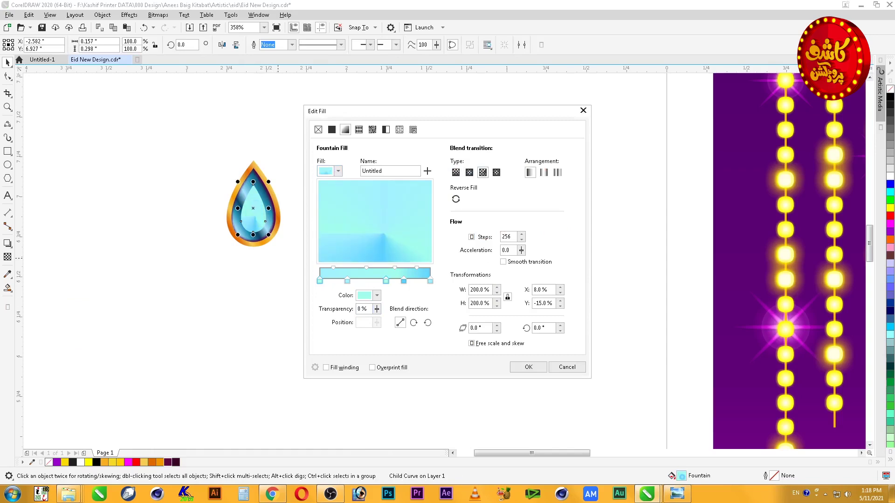
pyautogui.click(456, 172)
pyautogui.press('Return')
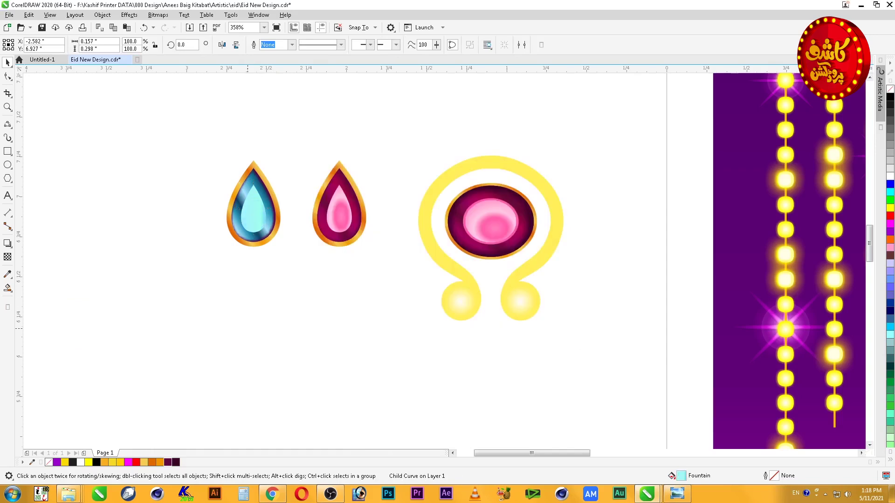
pyautogui.moveTo(166, 124); pyautogui.dragTo(310, 278)
pyautogui.scroll(-2, 299, 252)
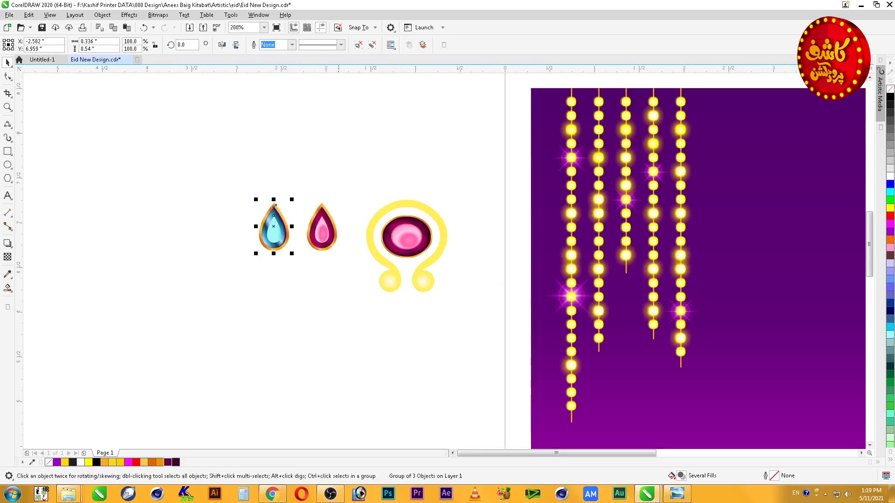
pyautogui.press('Escape')
pyautogui.click(322, 205)
pyautogui.moveTo(350, 179); pyautogui.dragTo(351, 180)
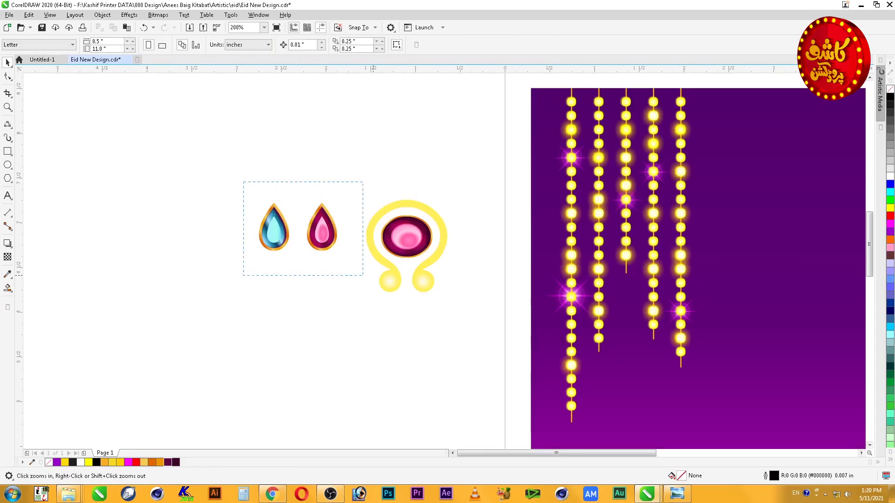
# Lighten the blue gem's inner teardrop to a very pale cyan instead of solid white
pyautogui.scroll(4, 271, 230)
pyautogui.keyDown('ctrl'); pyautogui.click(274, 228); pyautogui.keyUp('ctrl')
pyautogui.click(890, 176)
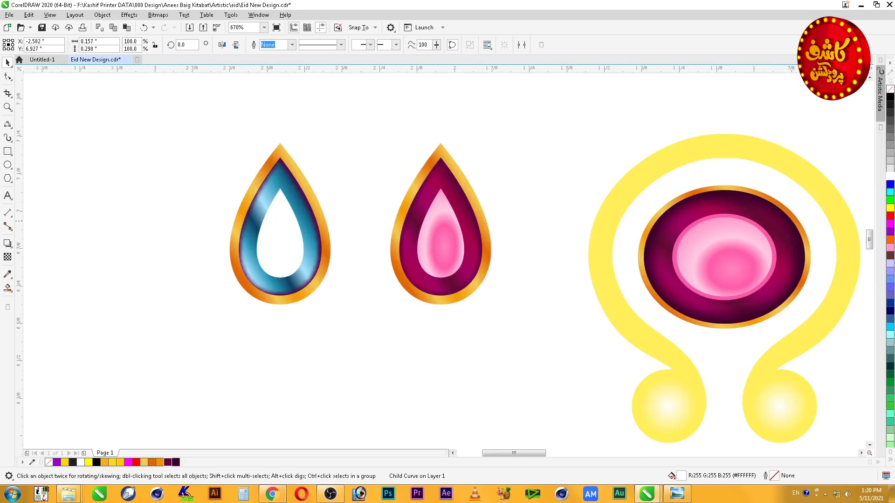
pyautogui.hotkey('ctrl', 'z')
# Edit the blue gem's PowerClip contents and recolour the dark purple edge shading to bright blue (#0087FF)
pyautogui.click(153, 104)
pyautogui.moveTo(154, 104); pyautogui.dragTo(381, 357)
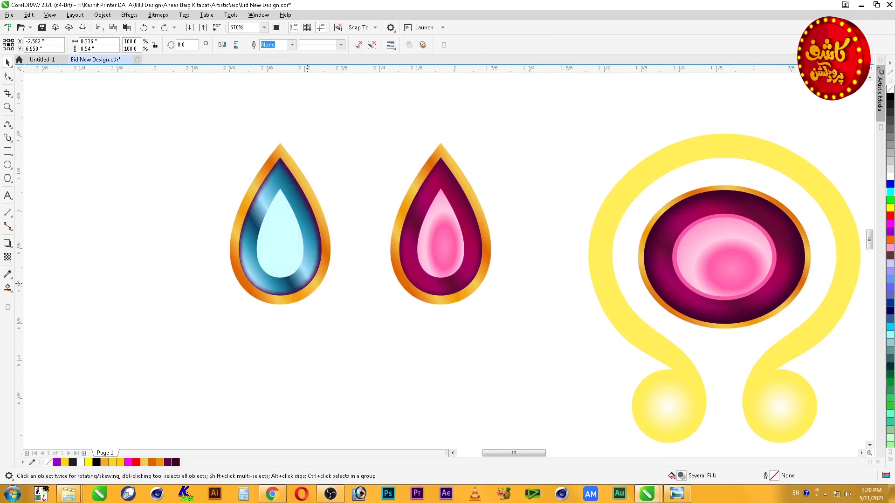
pyautogui.rightClick(301, 193)
pyautogui.click(326, 219)
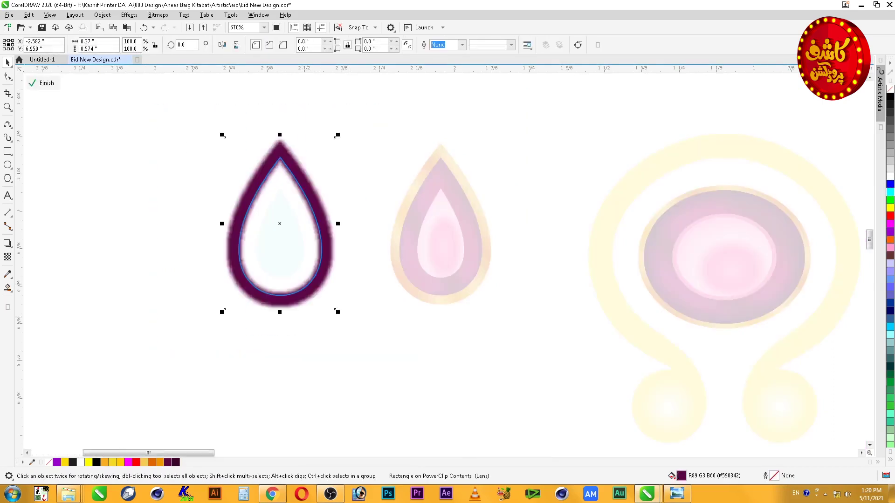
pyautogui.click(890, 192)
pyautogui.keyDown('ctrl'); pyautogui.click(890, 184); pyautogui.keyUp('ctrl')
pyautogui.keyDown('ctrl'); pyautogui.click(890, 184); pyautogui.keyUp('ctrl')
pyautogui.keyDown('ctrl'); pyautogui.click(889, 184); pyautogui.keyUp('ctrl')
pyautogui.keyDown('ctrl'); pyautogui.click(890, 184); pyautogui.keyUp('ctrl')
pyautogui.keyDown('ctrl'); pyautogui.click(320, 158); pyautogui.keyUp('ctrl')
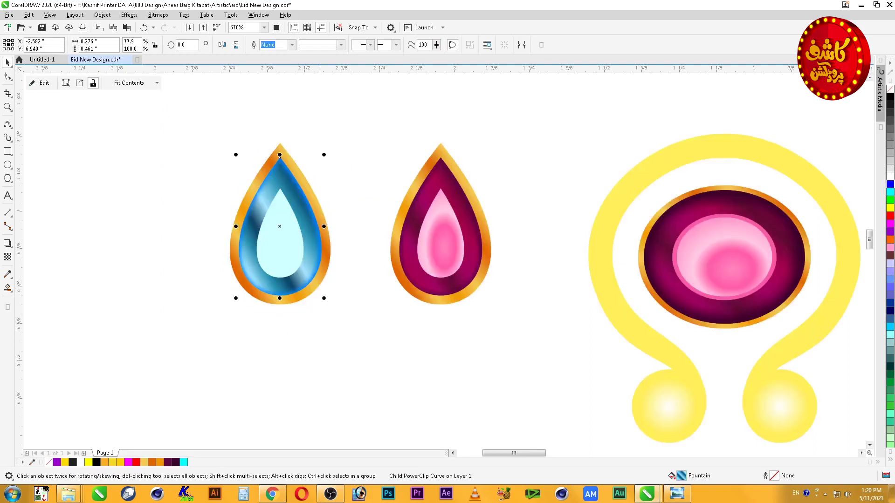
# Reopen the blue gem's PowerClip contents, darken the bright blue edge shading with black and finish editing
pyautogui.click(309, 276)
pyautogui.keyDown('ctrl'); pyautogui.click(307, 277); pyautogui.keyUp('ctrl')
pyautogui.rightClick(307, 276)
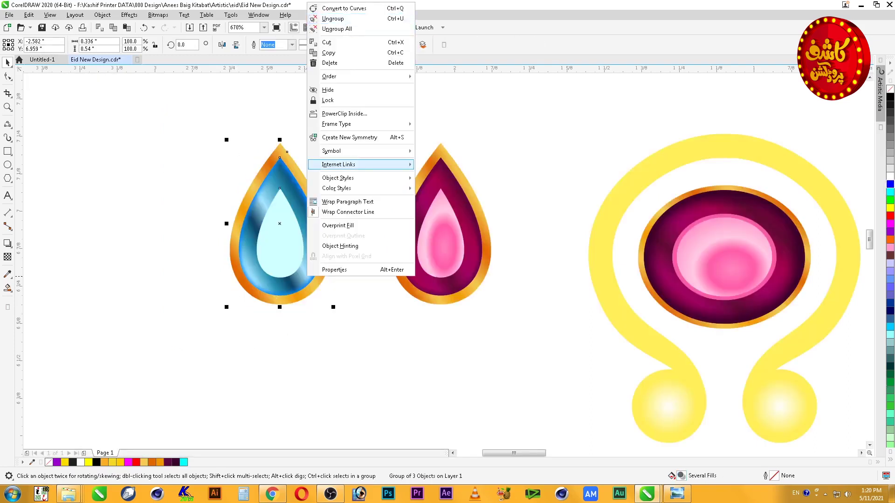
pyautogui.keyDown('ctrl'); pyautogui.click(301, 286); pyautogui.keyUp('ctrl')
pyautogui.rightClick(295, 193)
pyautogui.click(321, 208)
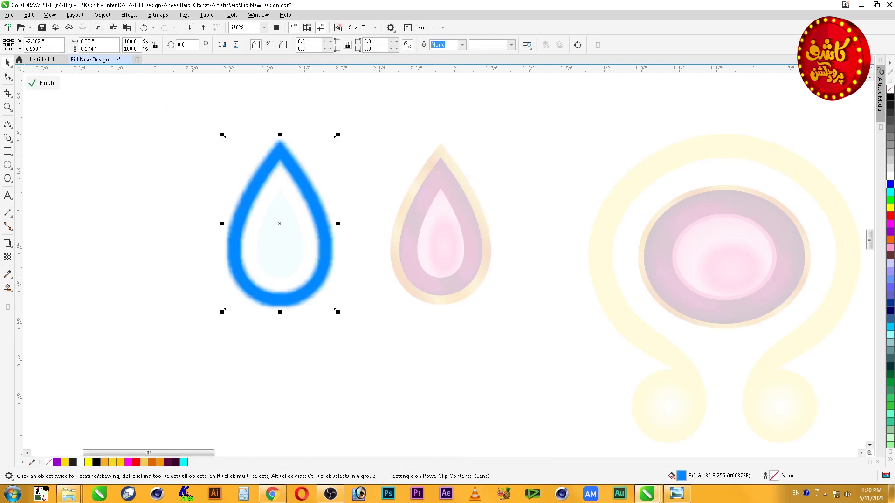
pyautogui.keyDown('ctrl'); pyautogui.click(890, 96); pyautogui.keyUp('ctrl')
pyautogui.keyDown('ctrl'); pyautogui.click(890, 97); pyautogui.keyUp('ctrl')
pyautogui.keyDown('ctrl'); pyautogui.click(368, 179); pyautogui.keyUp('ctrl')
pyautogui.click(368, 179)
pyautogui.click(313, 233)
pyautogui.click(362, 359)
pyautogui.scroll(-2, 354, 368)
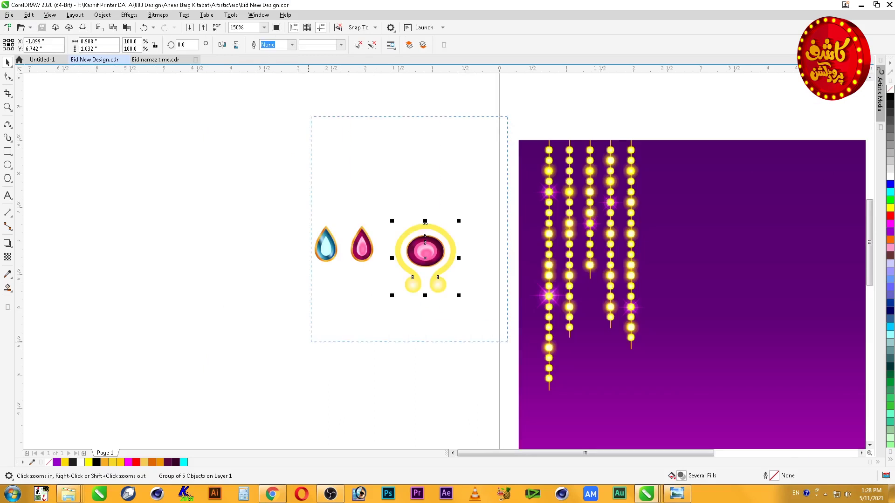
# Draw a circle about 2.05 in wide beside the gems and build two concentric rings from its scaled copies
pyautogui.scroll(1, 288, 206)
pyautogui.press('F7')
pyautogui.moveTo(75, 133); pyautogui.dragTo(302, 358)
pyautogui.moveTo(301, 132); pyautogui.dragTo(286, 149)
pyautogui.rightClick(297, 137)
pyautogui.press('space')
pyautogui.hotkey('ctrl', 'q')
pyautogui.rightClick(285, 148)
pyautogui.keyDown('shift'); pyautogui.click(257, 160); pyautogui.keyUp('shift')
pyautogui.press('Escape')
# Copy the gold fountain fill from the blue gem's border onto the inner ring
pyautogui.click(137, 325)
pyautogui.hotkey('alt', 'e')
pyautogui.press('m')
pyautogui.press('Return')
pyautogui.click(333, 285)
# Copy the inner ring's gold fountain fill onto the outer ring and adjust the gradient's angle
pyautogui.click(298, 239)
pyautogui.hotkey('alt', 'e')
pyautogui.press('m')
pyautogui.press('Return')
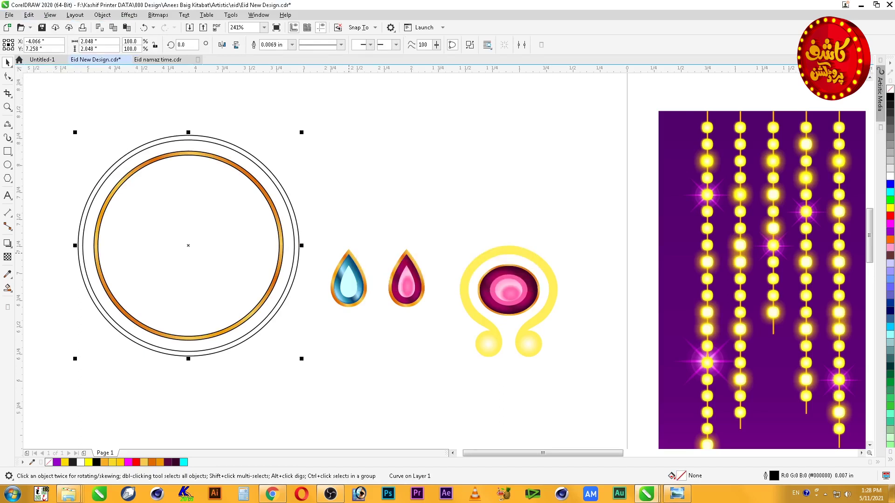
pyautogui.click(283, 233)
pyautogui.press('F11')
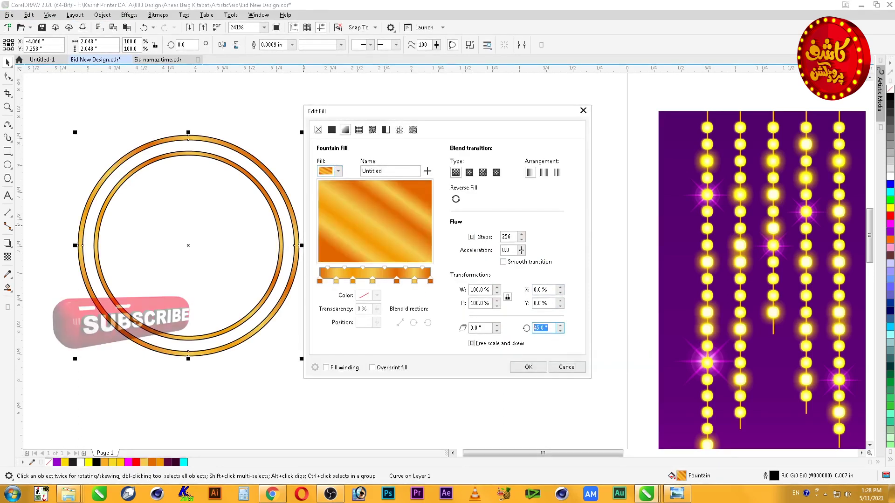
pyautogui.click(528, 367)
# Remove the black outlines from both gold rings
pyautogui.moveTo(318, 374); pyautogui.dragTo(61, 118)
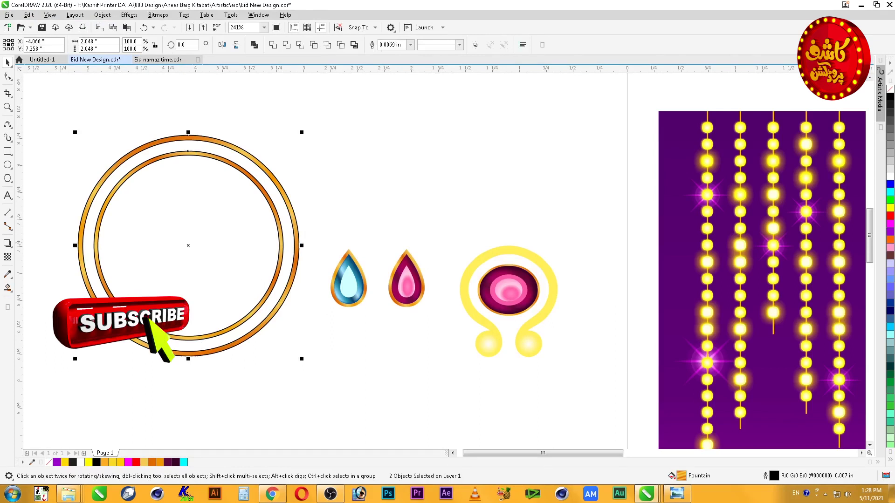
pyautogui.rightClick(890, 88)
pyautogui.click(219, 238)
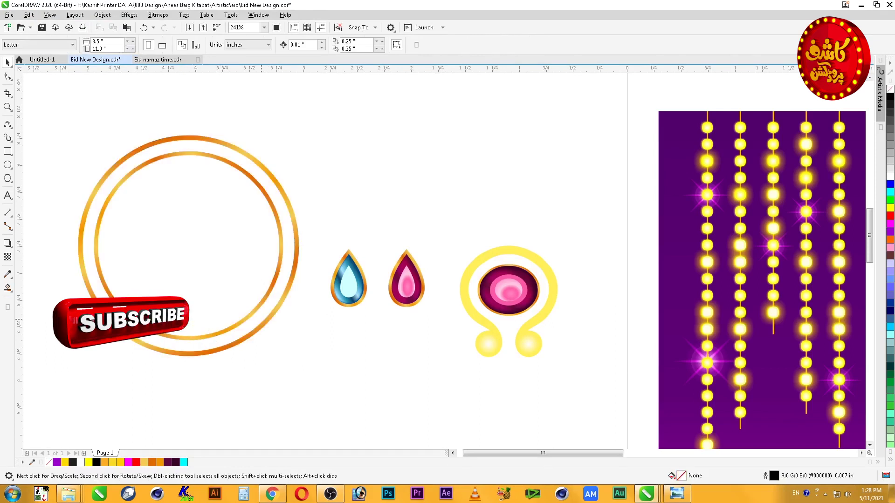
# Place a copy of the first string's top bead on the blank area and delete the copy's glow
pyautogui.keyDown('ctrl'); pyautogui.click(707, 127); pyautogui.keyUp('ctrl')
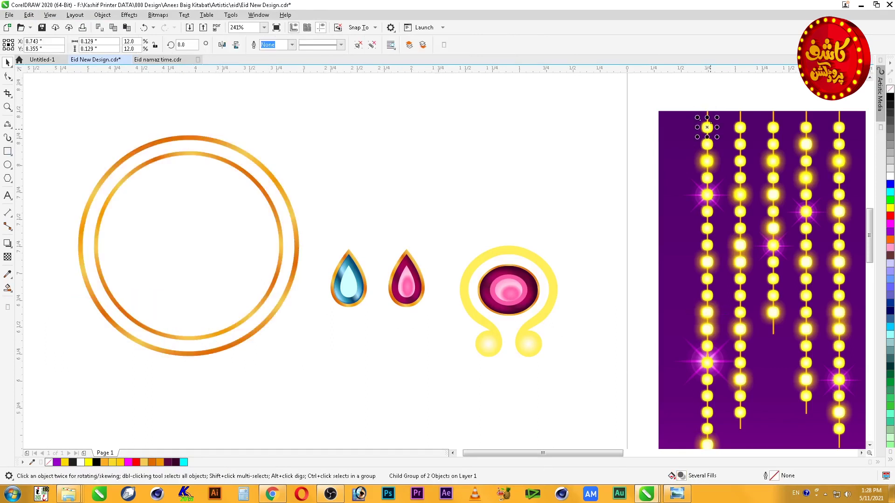
pyautogui.hotkey('ctrl', 'x')
pyautogui.hotkey('ctrl', 'v')
pyautogui.click(473, 128)
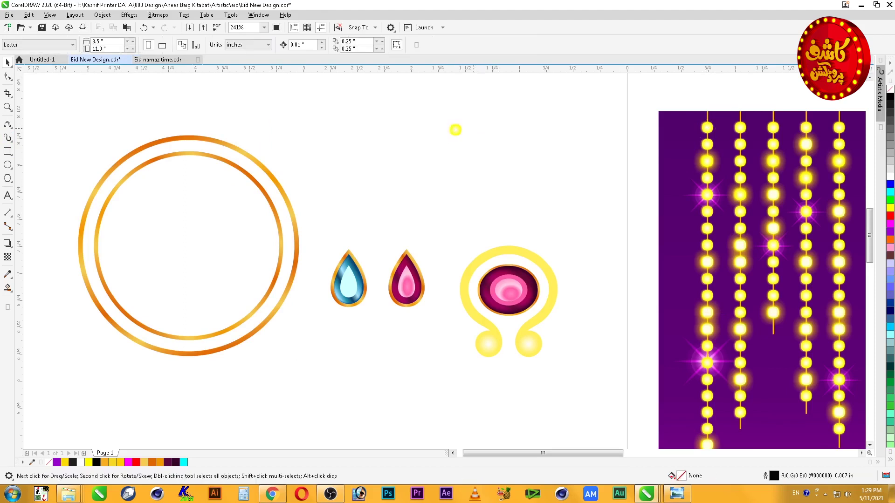
pyautogui.click(461, 131)
pyautogui.press('Delete')
pyautogui.click(453, 131)
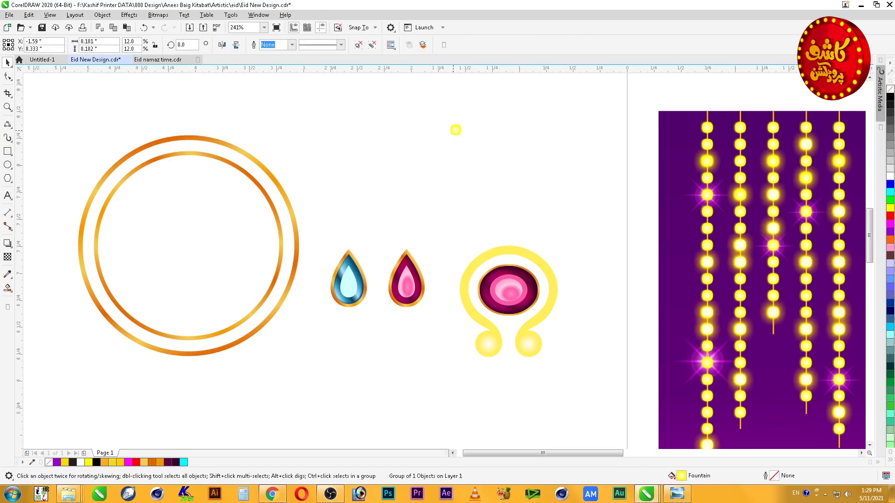
# Move the bead between the rings at their top, shrink it to about 0.056 in and centre it on the rings' vertical axis
pyautogui.moveTo(454, 131); pyautogui.dragTo(188, 147)
pyautogui.scroll(4, 179, 132)
pyautogui.moveTo(293, 187); pyautogui.dragTo(247, 221)
pyautogui.keyDown('shift'); pyautogui.click(279, 161); pyautogui.keyUp('shift')
pyautogui.press('c')
pyautogui.click(295, 112)
pyautogui.scroll(-3, 299, 108)
# Copy the fountain fill from the blue gem's body onto the small yellow bead
pyautogui.press('F2')
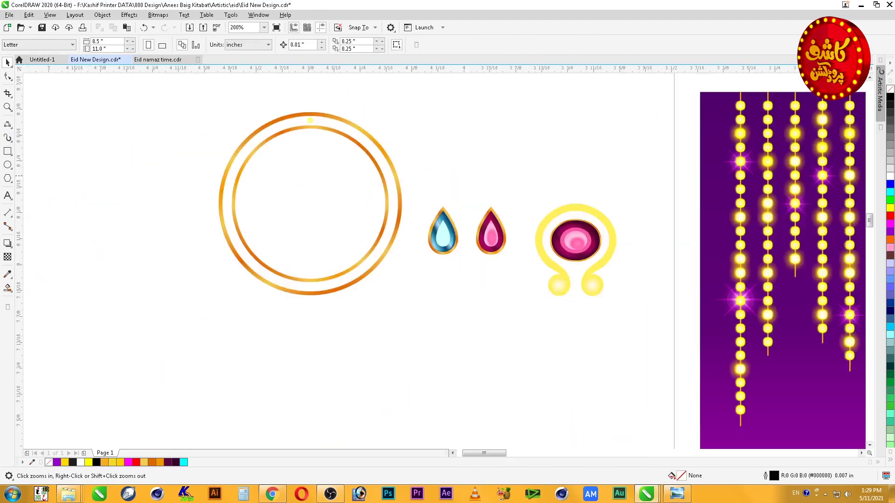
pyautogui.moveTo(224, 96); pyautogui.dragTo(401, 177)
pyautogui.click(437, 188)
pyautogui.scroll(-3, 576, 200)
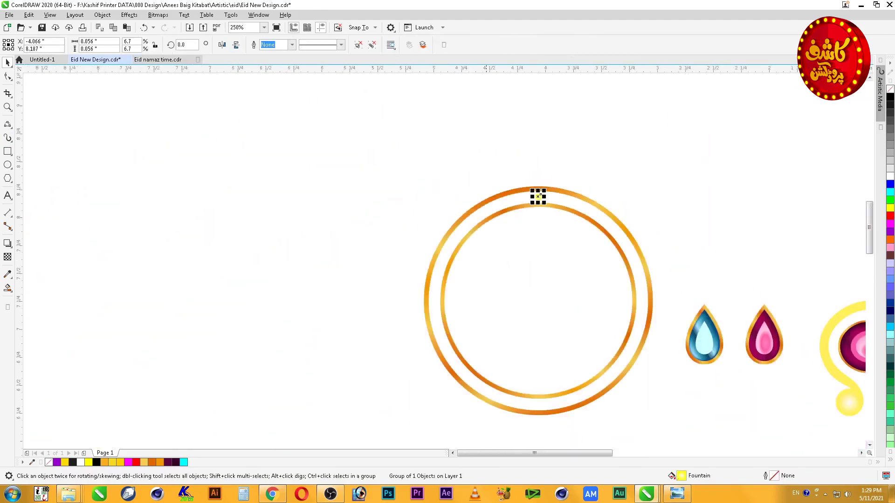
pyautogui.press('F2')
pyautogui.moveTo(522, 181); pyautogui.dragTo(755, 391)
pyautogui.hotkey('alt', 'e')
pyautogui.press('m')
pyautogui.press('f')
pyautogui.press('Return')
pyautogui.click(532, 327)
pyautogui.press('Escape')
pyautogui.click(295, 127)
# Lighten the darkest blue nodes of the bead's fountain fill to very pale blue and apply the fill
pyautogui.press('F2')
pyautogui.moveTo(233, 94); pyautogui.dragTo(349, 173)
pyautogui.press('F11')
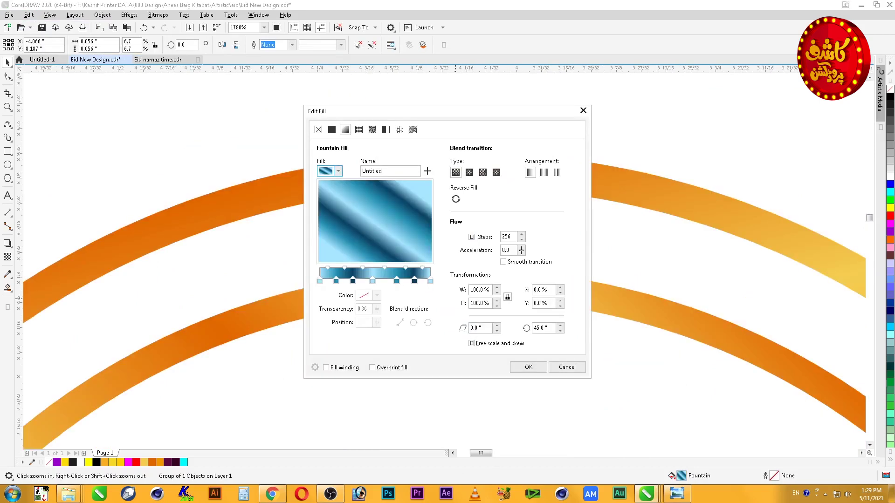
pyautogui.click(377, 295)
pyautogui.moveTo(396, 362)
pyautogui.mouseDown()
pyautogui.moveTo(375, 357)
pyautogui.moveTo(370, 338)
pyautogui.mouseUp()
pyautogui.click(529, 367)
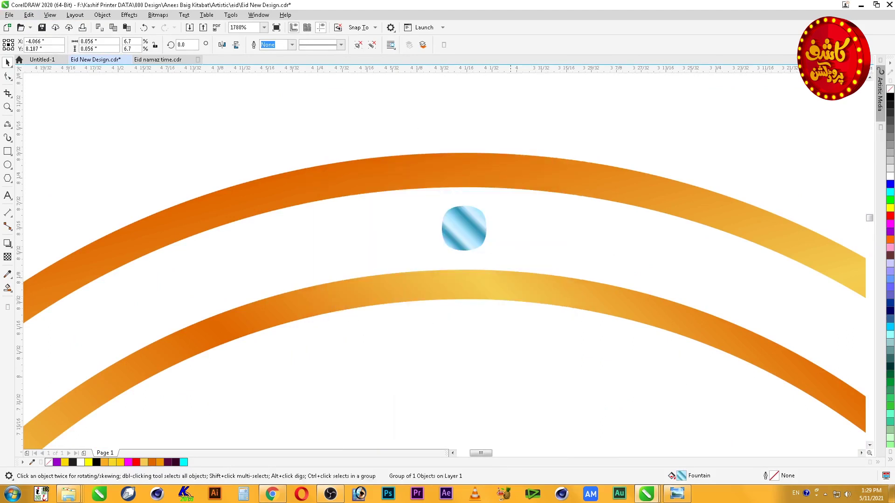
# Place a copy of the blue bead between the rings at their bottom and turn its gradient stripes horizontal
pyautogui.press('F4')
pyautogui.press('F2')
pyautogui.moveTo(169, 88); pyautogui.dragTo(70, 260)
pyautogui.moveTo(424, 104); pyautogui.dragTo(425, 311)
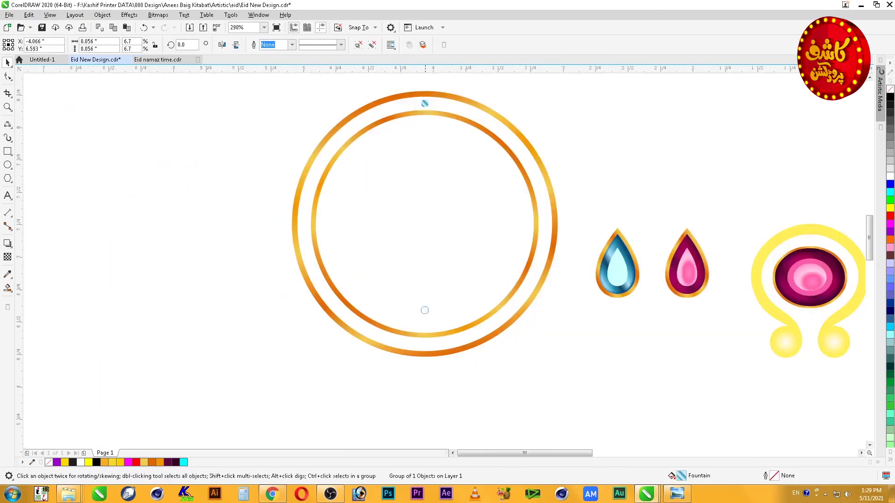
pyautogui.press('F11')
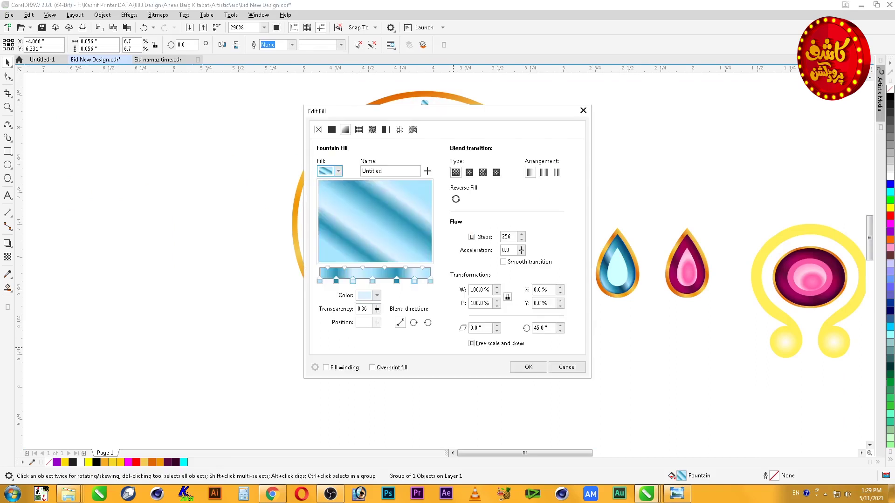
pyautogui.press('Return')
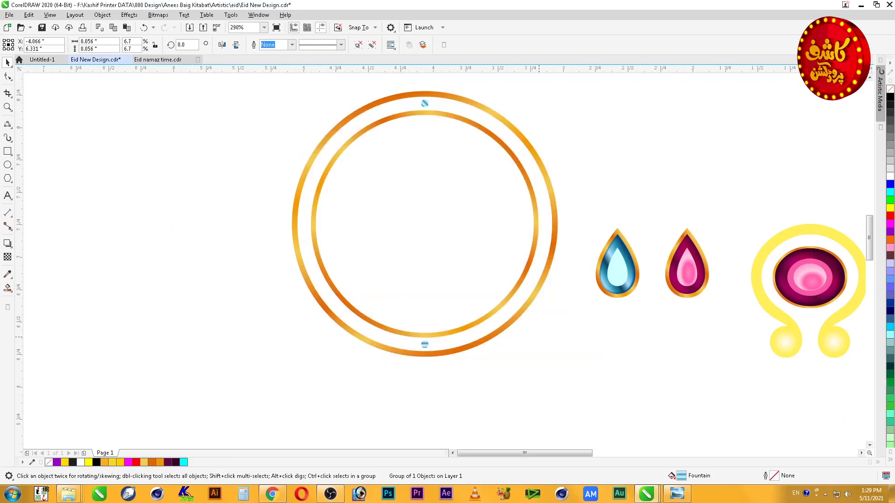
# Adjust the bottom bead's fountain fill angle and group the bead with the top one
pyautogui.press('F11')
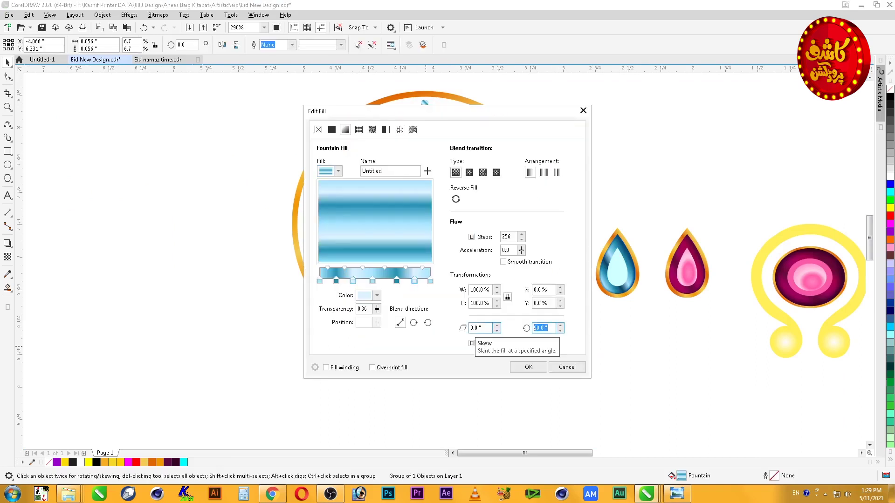
pyautogui.press('Return')
pyautogui.keyDown('shift'); pyautogui.click(425, 104); pyautogui.keyUp('shift')
pyautogui.hotkey('ctrl', 'g')
# Repeat rotated copies of the bead pair every 15° about the ring centre to fill the band between the gold rings
pyautogui.click(425, 104)
pyautogui.hotkey('ctrl', 'r')
pyautogui.hotkey('ctrl', 'r')
pyautogui.hotkey('ctrl', 'r')
pyautogui.hotkey('ctrl', 'r')
pyautogui.hotkey('ctrl', 'r')
pyautogui.hotkey('ctrl', 'r')
pyautogui.hotkey('ctrl', 'r')
pyautogui.hotkey('ctrl', 'r')
pyautogui.hotkey('ctrl', 'r')
pyautogui.hotkey('ctrl', 'r')
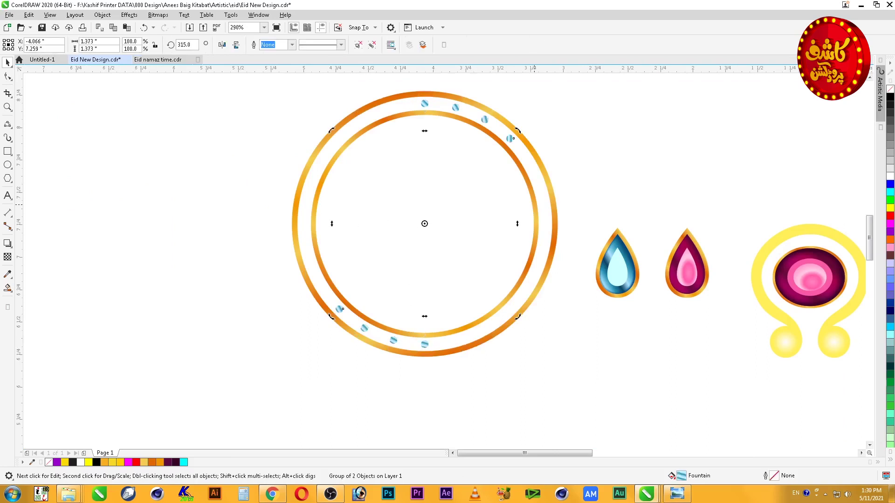
pyautogui.press('Escape')
# Draw a square around the ring, centre it on the ring, fill it black and send it to the back
pyautogui.press('F6')
pyautogui.moveTo(153, 100); pyautogui.dragTo(509, 457)
pyautogui.press('space')
pyautogui.keyDown('shift'); pyautogui.click(530, 298); pyautogui.keyUp('shift')
pyautogui.press('c')
pyautogui.press('e')
pyautogui.keyDown('shift'); pyautogui.click(531, 299); pyautogui.keyUp('shift')
pyautogui.click(890, 97)
pyautogui.hotkey('shift', 'pagedown')
# Shrink the pink oval gem ornament to about 0.266 by 0.302 in and place it inside the ring's bottom, centred horizontally
pyautogui.press('F3')
pyautogui.press('F2')
pyautogui.moveTo(351, 94); pyautogui.dragTo(475, 307)
pyautogui.moveTo(583, 232); pyautogui.dragTo(533, 263)
pyautogui.click(664, 274)
pyautogui.moveTo(715, 227); pyautogui.dragTo(647, 306)
pyautogui.moveTo(630, 323); pyautogui.dragTo(347, 294)
pyautogui.keyDown('shift'); pyautogui.click(411, 295); pyautogui.keyUp('shift')
pyautogui.press('c')
pyautogui.click(345, 297)
# Place a vertically mirrored copy of the oval ornament inside the ring's top and group the two ornaments
pyautogui.press('F2')
pyautogui.moveTo(287, 161); pyautogui.dragTo(469, 422)
pyautogui.moveTo(399, 266); pyautogui.dragTo(399, 229)
pyautogui.scroll(-3, 423, 270)
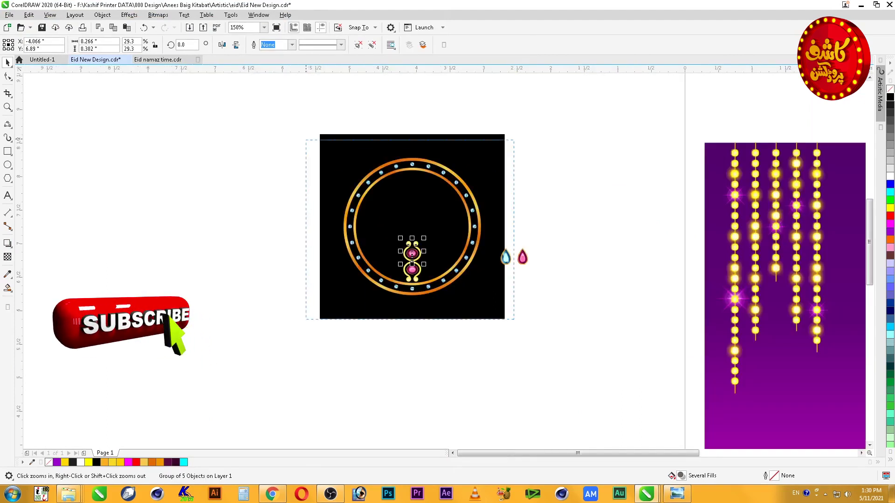
pyautogui.scroll(2, 375, 189)
pyautogui.moveTo(450, 318); pyautogui.dragTo(450, 177)
pyautogui.keyDown('shift'); pyautogui.click(449, 349); pyautogui.keyUp('shift')
pyautogui.hotkey('ctrl', 'g')
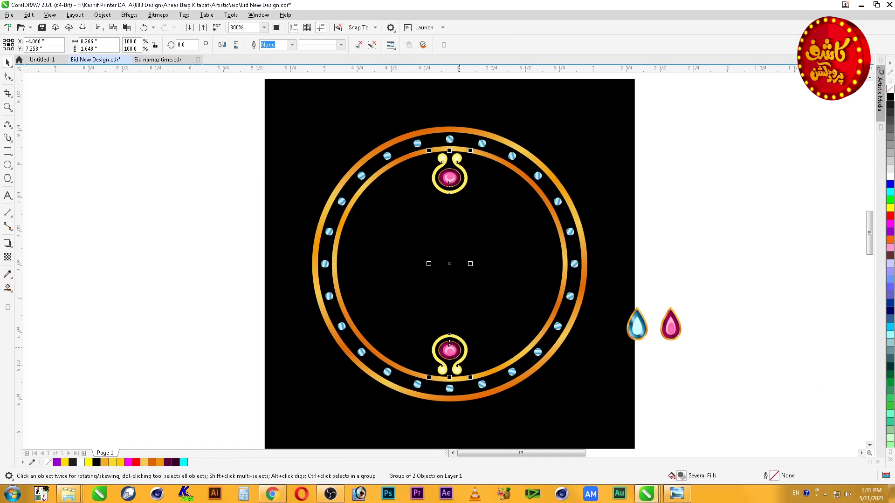
# Repeat rotated copies of the ornament pair every 30° about the ring centre to form a circle of twelve ornaments
pyautogui.click(454, 179)
pyautogui.moveTo(472, 149)
pyautogui.mouseDown()
pyautogui.moveTo(526, 175)
pyautogui.moveTo(534, 219)
pyautogui.moveTo(526, 175)
pyautogui.mouseUp()
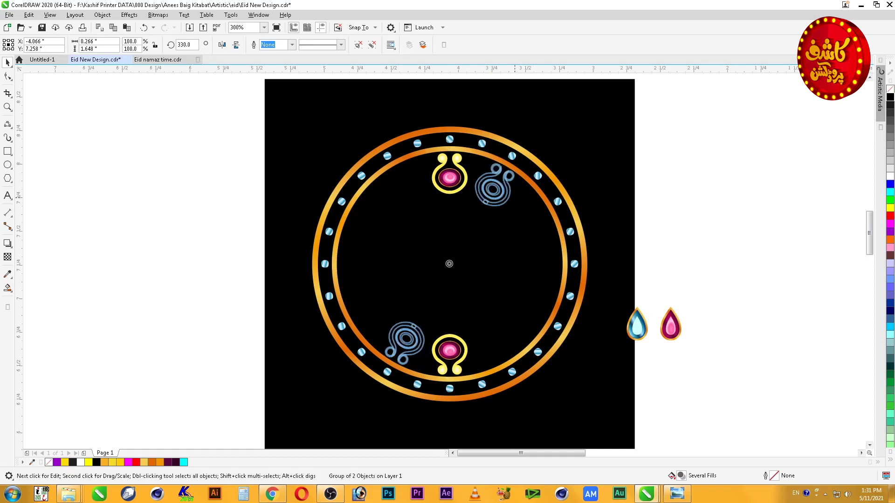
pyautogui.hotkey('ctrl', 'r')
pyautogui.hotkey('ctrl', 'r')
pyautogui.hotkey('ctrl', 'r')
pyautogui.hotkey('ctrl', 'r')
pyautogui.press('Escape')
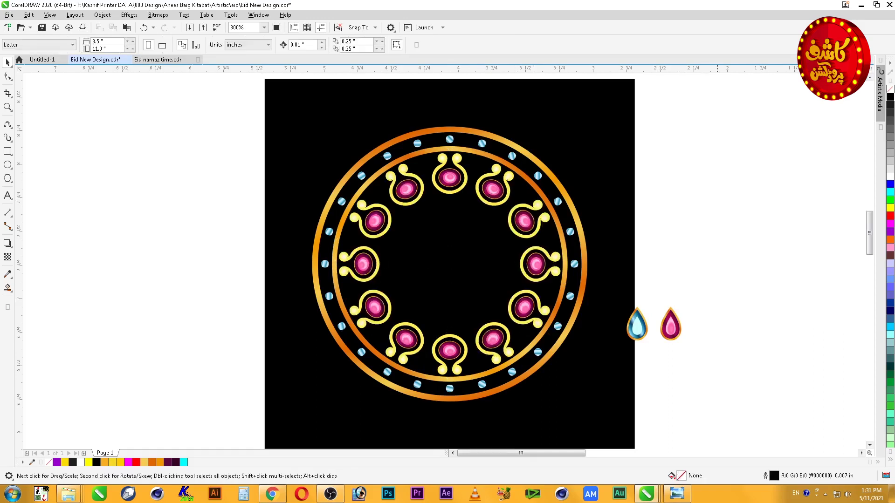
# Place small pink and blue teardrop gems, about 0.095 in wide, inside the ornament circle's top and bottom; group and centre them vertically
pyautogui.moveTo(707, 354); pyautogui.dragTo(615, 291)
pyautogui.press('Escape')
pyautogui.moveTo(683, 342); pyautogui.dragTo(449, 202)
pyautogui.click(653, 313)
pyautogui.moveTo(632, 315); pyautogui.dragTo(449, 322)
pyautogui.keyDown('shift'); pyautogui.click(450, 207); pyautogui.keyUp('shift')
pyautogui.hotkey('ctrl', 'g')
pyautogui.keyDown('shift'); pyautogui.click(462, 224); pyautogui.keyUp('shift')
pyautogui.press('e')
# Add a copy of the teardrop pair rotated to 195° about the centre so that a blue gem sits beside the top pink one
pyautogui.click(449, 209)
pyautogui.click(449, 209)
pyautogui.moveTo(458, 195); pyautogui.dragTo(450, 332)
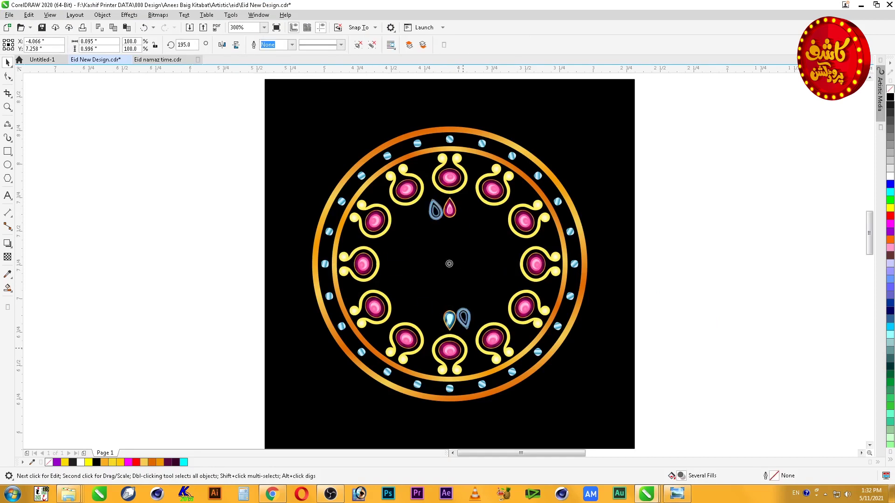
pyautogui.hotkey('ctrl', 'r')
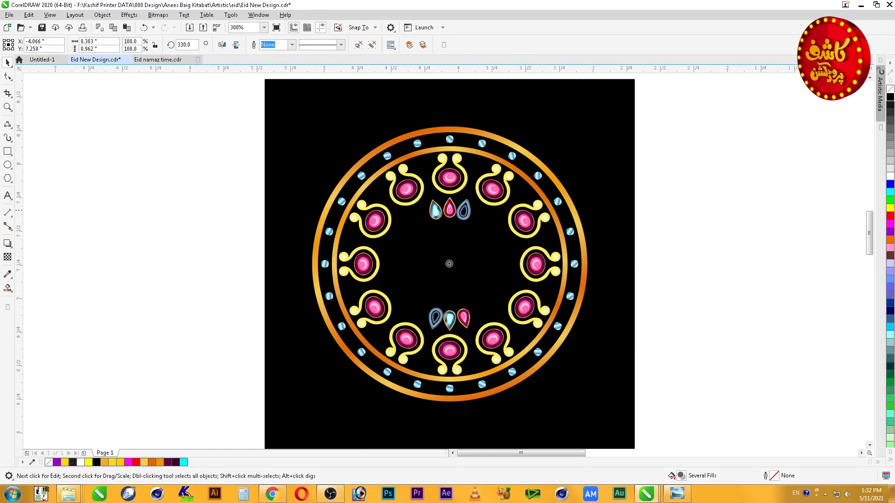
# Add further rotated copies beside the first teardrop pairs with alternating colours, undoing the misplaced copies
pyautogui.moveTo(476, 195); pyautogui.dragTo(450, 331)
pyautogui.hotkey('ctrl', 'z')
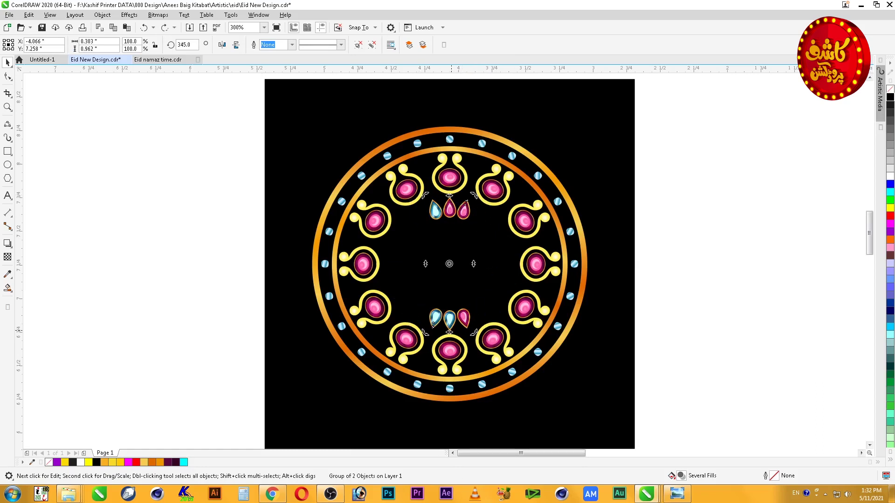
pyautogui.moveTo(474, 194); pyautogui.dragTo(480, 318)
pyautogui.hotkey('ctrl', 'r')
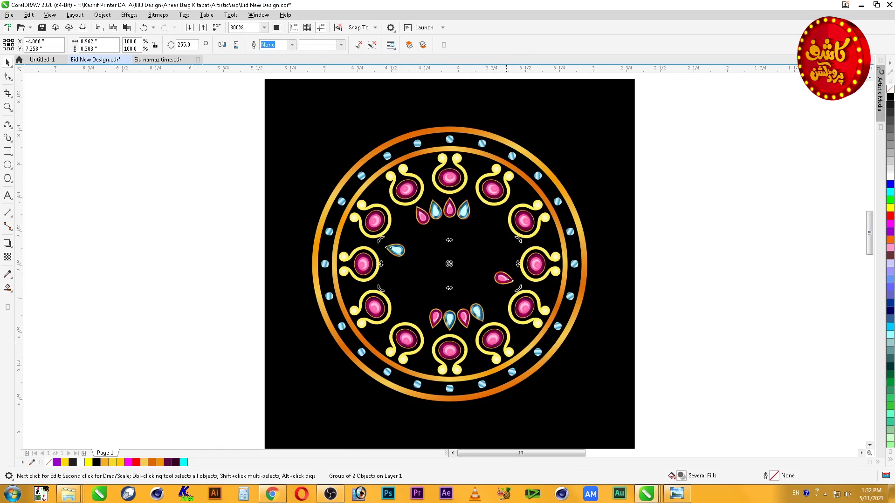
pyautogui.hotkey('ctrl', 'z')
# Copy the teardrop pair that has the blue gem above to the next rotated positions, continuing the alternating colours clockwise
pyautogui.click(462, 212)
pyautogui.click(463, 211)
pyautogui.moveTo(425, 332)
pyautogui.mouseDown()
pyautogui.moveTo(462, 335)
pyautogui.moveTo(410, 324)
pyautogui.mouseUp()
pyautogui.rightClick(410, 324)
pyautogui.moveTo(488, 203); pyautogui.dragTo(427, 333)
pyautogui.rightClick(396, 313)
# Repeat the 15° rotated teardrop copies until the alternating pink and blue gems form a complete circle
pyautogui.hotkey('ctrl', 'r')
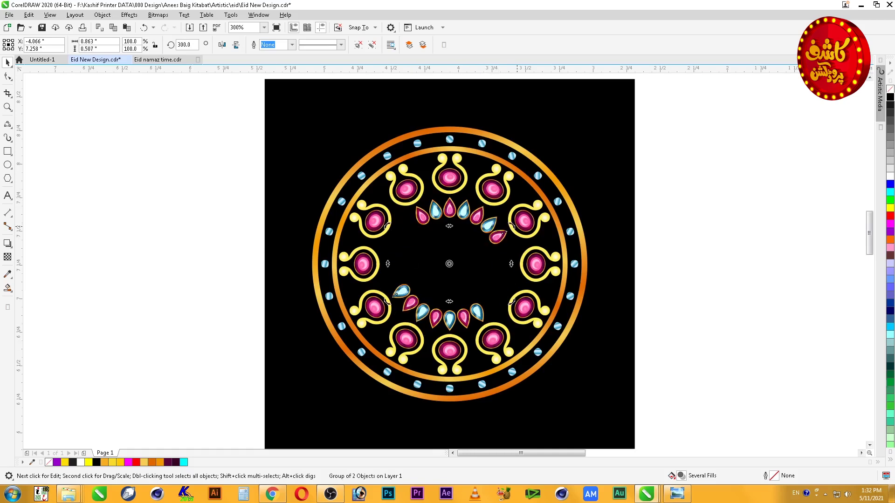
pyautogui.hotkey('ctrl', 'r')
pyautogui.hotkey('ctrl', 'r')
pyautogui.hotkey('ctrl', 'r')
pyautogui.hotkey('ctrl', 'r')
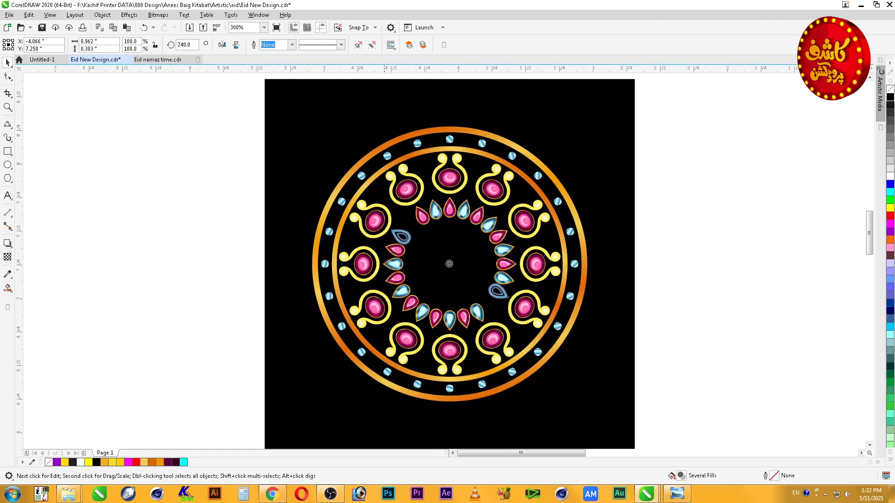
pyautogui.hotkey('ctrl', 'r')
pyautogui.hotkey('ctrl', 'r')
pyautogui.hotkey('ctrl', 'r')
pyautogui.hotkey('ctrl', 'r')
pyautogui.hotkey('ctrl', 'r')
pyautogui.hotkey('ctrl', 'r')
pyautogui.hotkey('ctrl', 'r')
pyautogui.hotkey('ctrl', 'r')
pyautogui.hotkey('ctrl', 'r')
pyautogui.hotkey('ctrl', 'r')
pyautogui.hotkey('ctrl', 'r')
pyautogui.hotkey('ctrl', 'r')
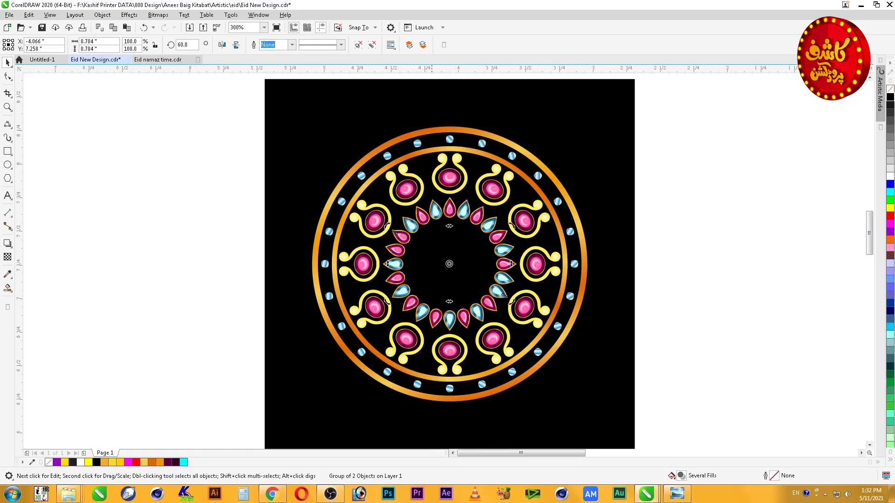
# Undo the surplus rotated copies that overlap the completed teardrop circle
pyautogui.hotkey('ctrl', 'z')
pyautogui.hotkey('ctrl', 'z')
pyautogui.hotkey('ctrl', 'z')
pyautogui.hotkey('ctrl', 'z')
pyautogui.hotkey('ctrl', 'z')
pyautogui.hotkey('ctrl', 'z')
pyautogui.hotkey('ctrl', 'z')
pyautogui.hotkey('ctrl', 'z')
pyautogui.hotkey('ctrl', 'z')
pyautogui.hotkey('ctrl', 'z')
pyautogui.hotkey('ctrl', 'z')
pyautogui.hotkey('ctrl', 'z')
pyautogui.hotkey('ctrl', 'z')
pyautogui.hotkey('ctrl', 'z')
pyautogui.hotkey('ctrl', 'z')
pyautogui.hotkey('ctrl', 'z')
pyautogui.hotkey('ctrl', 'z')
pyautogui.hotkey('ctrl', 'z')
pyautogui.hotkey('ctrl', 'z')
pyautogui.hotkey('ctrl', 'z')
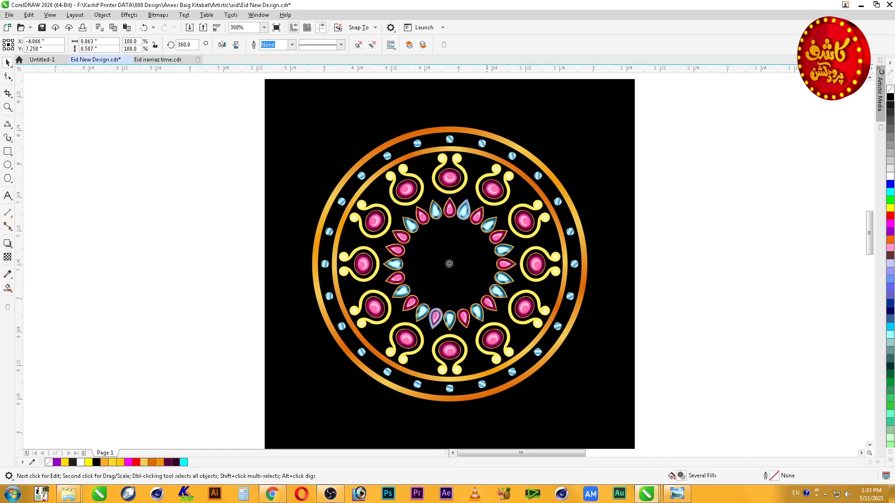
# Build a grouped pair of larger pink teardrops inside the gem circle, one pointing up and its mirrored copy pointing down
pyautogui.moveTo(458, 195); pyautogui.dragTo(458, 264)
pyautogui.rightClick(456, 219)
pyautogui.keyDown('ctrl'); pyautogui.click(450, 301); pyautogui.keyUp('ctrl')
pyautogui.press('Delete')
pyautogui.click(450, 229)
pyautogui.moveTo(449, 218); pyautogui.dragTo(450, 291)
pyautogui.rightClick(449, 259)
pyautogui.keyDown('shift'); pyautogui.click(451, 238); pyautogui.keyUp('shift')
pyautogui.hotkey('ctrl', 'g')
# Repeat rotated copies of the inner pink teardrop pair every 30° about the centre to form a twelve-gem flower
pyautogui.click(454, 238)
pyautogui.keyDown('shift'); pyautogui.click(471, 238); pyautogui.keyUp('shift')
pyautogui.press('Escape')
pyautogui.click(454, 238)
pyautogui.keyDown('shift'); pyautogui.click(471, 239); pyautogui.keyUp('shift')
pyautogui.keyDown('shift'); pyautogui.click(470, 239); pyautogui.keyUp('shift')
pyautogui.click(453, 238)
pyautogui.moveTo(462, 219); pyautogui.dragTo(476, 237)
pyautogui.hotkey('ctrl', 'r')
pyautogui.hotkey('ctrl', 'r')
pyautogui.hotkey('ctrl', 'r')
pyautogui.press('Escape')
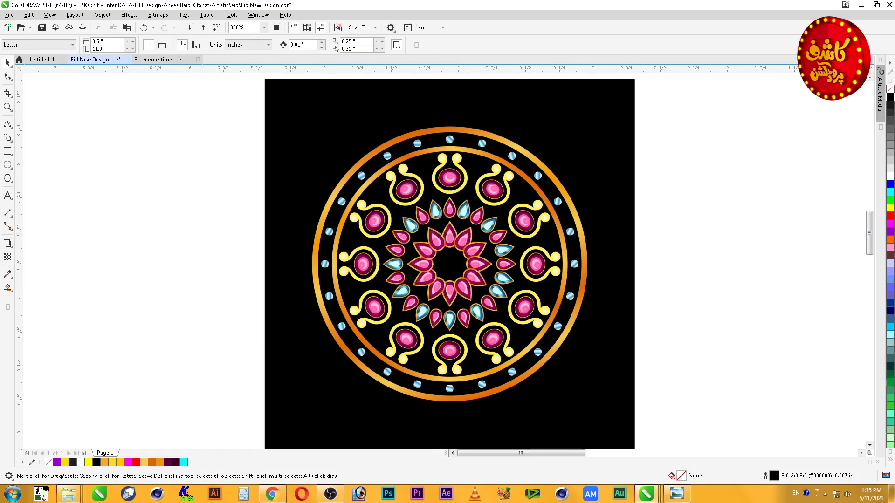
# Copy the inner pink teardrops outside the gold rings, one above the top and one below the bottom
pyautogui.click(450, 236)
pyautogui.moveTo(450, 236); pyautogui.dragTo(449, 114)
pyautogui.rightClick(449, 113)
pyautogui.keyDown('ctrl'); pyautogui.click(450, 171); pyautogui.keyUp('ctrl')
pyautogui.moveTo(450, 172); pyautogui.dragTo(449, 417)
pyautogui.click(450, 419)
pyautogui.press('Escape')
# Repeat rotated copies of the outer teardrop pair every 15° to surround the gold rings with pink gems
pyautogui.click(450, 114)
pyautogui.click(450, 115)
pyautogui.moveTo(461, 97); pyautogui.dragTo(500, 114)
pyautogui.hotkey('ctrl', 'r')
pyautogui.hotkey('ctrl', 'r')
pyautogui.hotkey('ctrl', 'r')
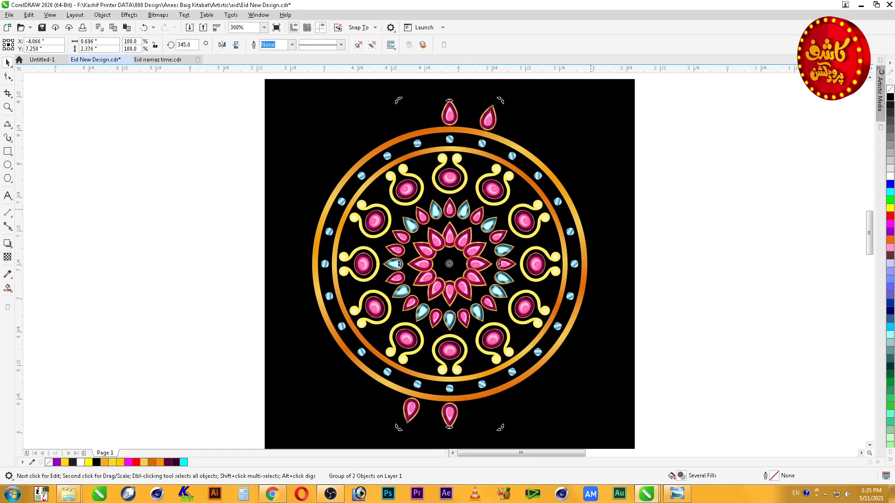
pyautogui.hotkey('ctrl', 'r')
pyautogui.hotkey('ctrl', 'r')
pyautogui.hotkey('ctrl', 'r')
pyautogui.hotkey('ctrl', 'r')
pyautogui.hotkey('ctrl', 'r')
pyautogui.hotkey('ctrl', 'r')
pyautogui.hotkey('ctrl', 'r')
pyautogui.press('Escape')
# Place an ungrouped copy of the small teardrop pair beside the black square and keep only its blue gem
pyautogui.click(437, 210)
pyautogui.moveTo(451, 316); pyautogui.dragTo(679, 316)
pyautogui.hotkey('ctrl', 'u')
pyautogui.press('Escape')
pyautogui.click(679, 209)
pyautogui.press('Escape')
pyautogui.click(680, 320)
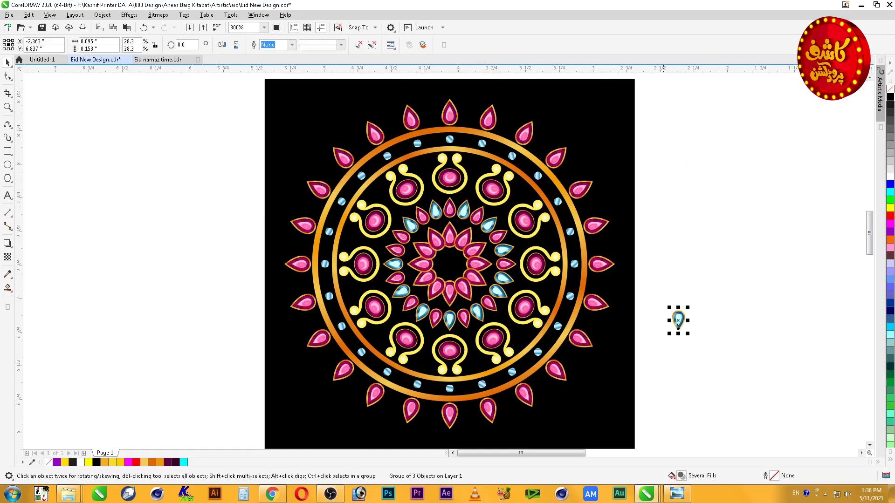
# Place the blue teardrop gem just outside the gold rings at the bottom, centred horizontally and enlarged to about 0.12 × 0.2 in
pyautogui.press('c')
pyautogui.press('e')
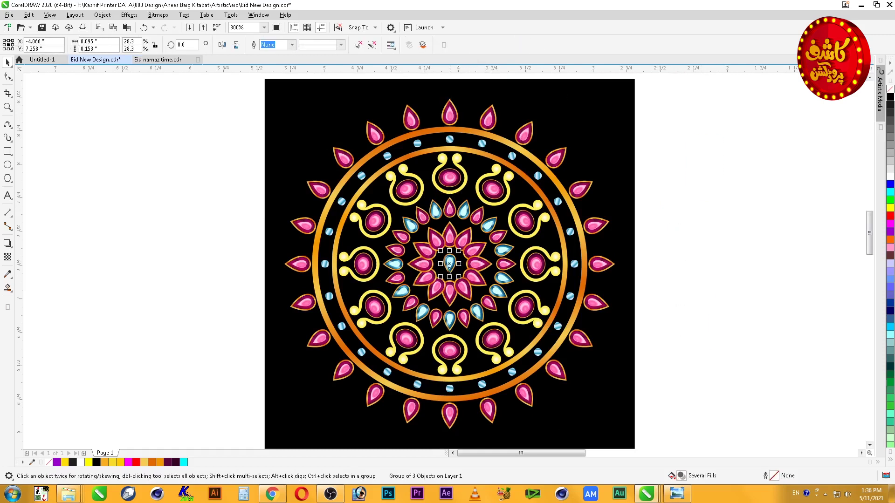
pyautogui.press('b')
pyautogui.press('F2')
pyautogui.moveTo(415, 357); pyautogui.dragTo(526, 469)
pyautogui.press('Escape')
pyautogui.click(375, 278)
pyautogui.moveTo(399, 245); pyautogui.dragTo(413, 223)
pyautogui.keyDown('shift'); pyautogui.click(412, 209); pyautogui.keyUp('shift')
pyautogui.press('c')
pyautogui.press('Escape')
pyautogui.click(392, 274)
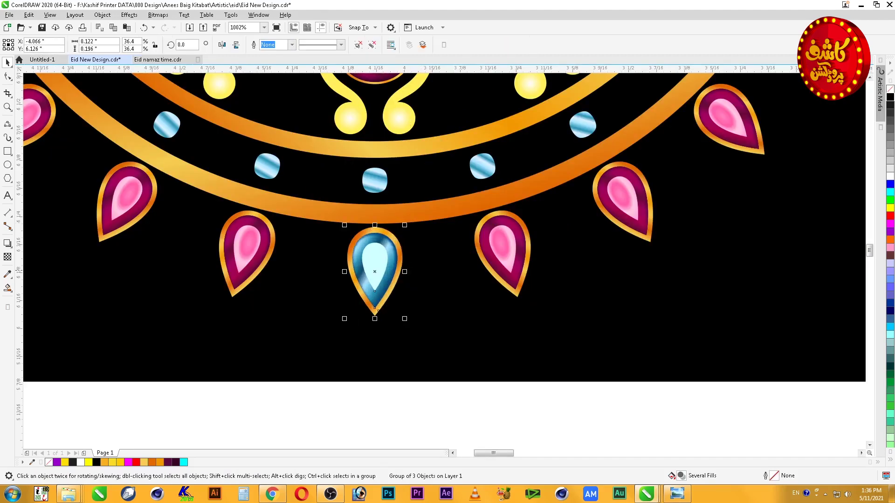
# Copy the blue gem to the opposite point above the gold rings and group the two gems
pyautogui.scroll(-3, 393, 274)
pyautogui.moveTo(390, 282); pyautogui.dragTo(390, 254)
pyautogui.keyDown('shift'); pyautogui.click(390, 276); pyautogui.keyUp('shift')
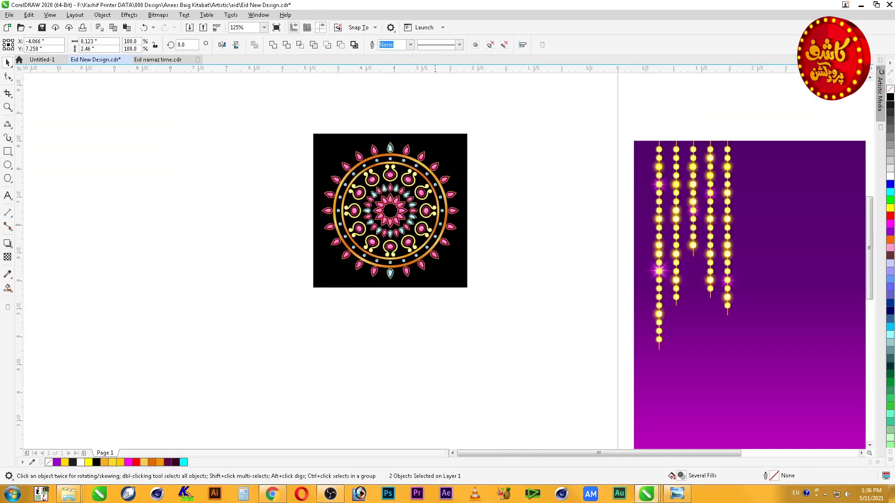
pyautogui.hotkey('ctrl', 'g')
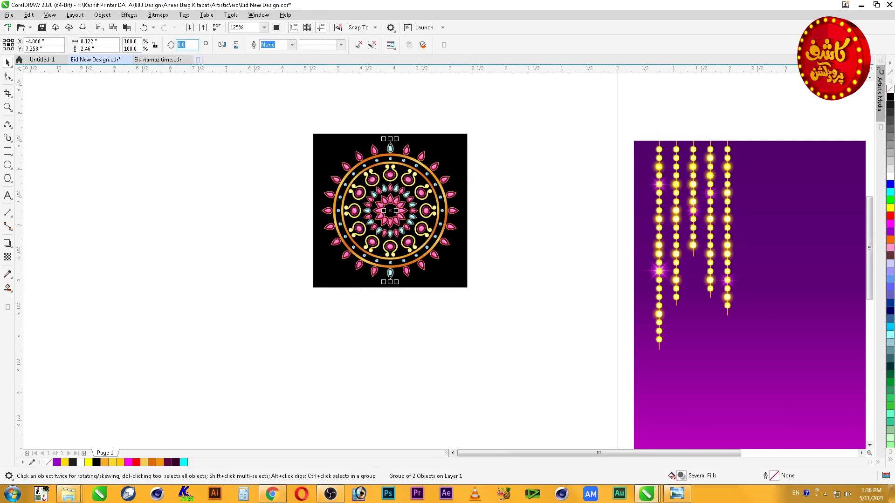
# Rotate the blue gem pair 7.5° and repeat rotated copies around the centre to fill every gap between the outer pink gems
pyautogui.write('7.5')
pyautogui.press('Return')
pyautogui.hotkey('ctrl', 'd')
pyautogui.hotkey('ctrl', 'd')
pyautogui.hotkey('ctrl', 'd')
pyautogui.hotkey('ctrl', 'd')
pyautogui.hotkey('ctrl', 'd')
pyautogui.hotkey('ctrl', 'd')
pyautogui.hotkey('ctrl', 'd')
pyautogui.hotkey('ctrl', 'd')
pyautogui.hotkey('ctrl', 'd')
pyautogui.hotkey('ctrl', 'd')
pyautogui.hotkey('ctrl', 'd')
pyautogui.hotkey('ctrl', 'd')
pyautogui.hotkey('ctrl', 'd')
pyautogui.hotkey('ctrl', 'd')
pyautogui.hotkey('ctrl', 'd')
pyautogui.hotkey('ctrl', 'd')
pyautogui.hotkey('ctrl', 'd')
pyautogui.hotkey('ctrl', 'd')
pyautogui.hotkey('ctrl', 'd')
pyautogui.hotkey('ctrl', 'd')
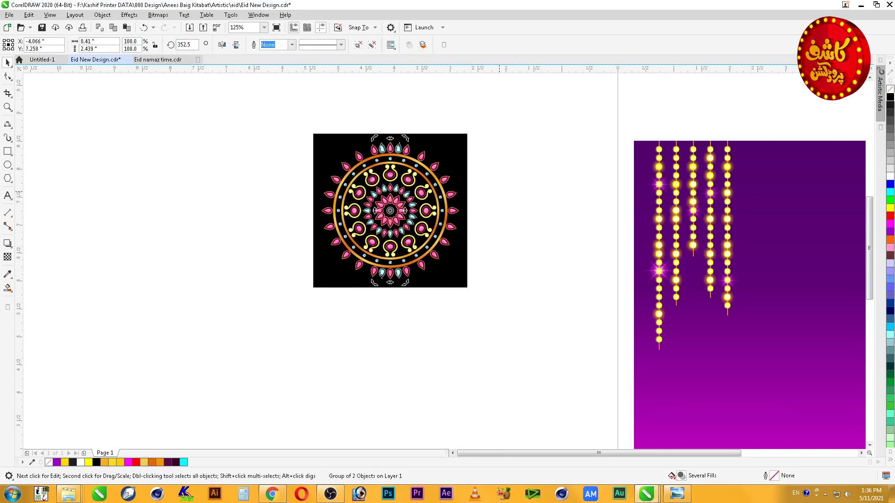
pyautogui.hotkey('ctrl', 'd')
pyautogui.hotkey('ctrl', 'd')
pyautogui.hotkey('ctrl', 'd')
pyautogui.hotkey('ctrl', 'd')
pyautogui.hotkey('ctrl', 'd')
pyautogui.hotkey('ctrl', 'd')
# Select all the mandala pieces without the black square and group them into one object
pyautogui.press('F2')
pyautogui.moveTo(269, 113); pyautogui.dragTo(509, 301)
pyautogui.hotkey('ctrl', 'a')
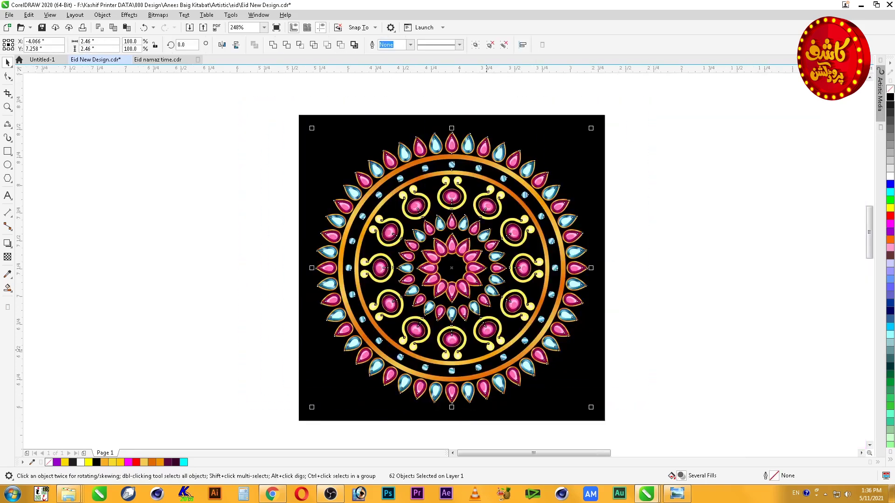
pyautogui.rightClick(462, 290)
pyautogui.click(486, 65)
pyautogui.click(643, 230)
pyautogui.click(565, 154)
pyautogui.press('Delete')
pyautogui.hotkey('ctrl', 'z')
pyautogui.click(267, 205)
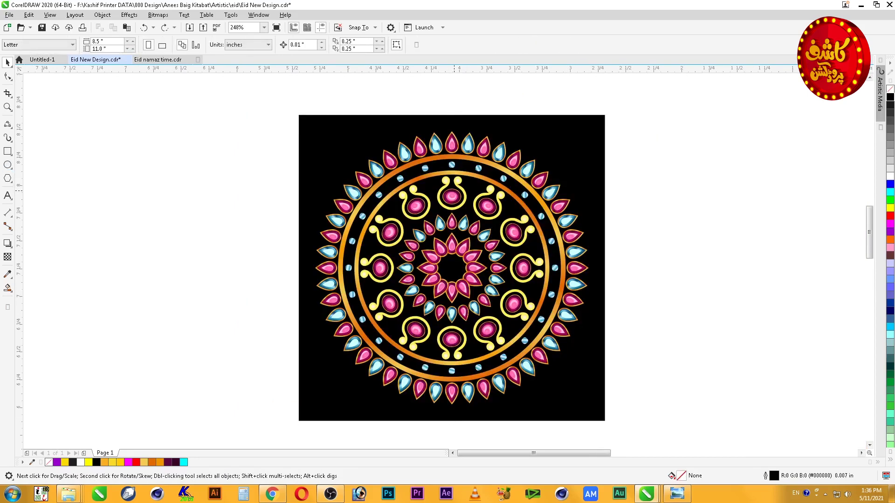
pyautogui.click(561, 268)
pyautogui.press('F4')
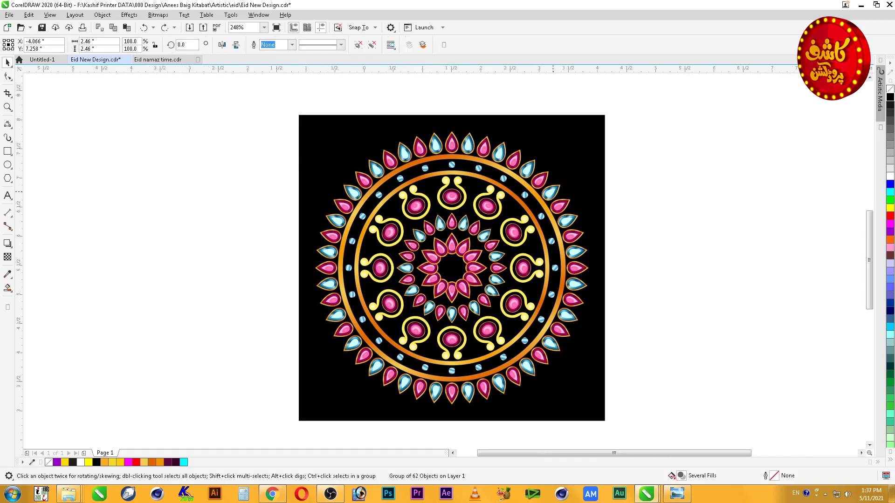
# Place a copy of the grouped mandala on the purple background near the left bead strings, reduced to about 1.41 in wide
pyautogui.moveTo(183, 163); pyautogui.dragTo(620, 262)
pyautogui.rightClick(620, 262)
pyautogui.moveTo(639, 186); pyautogui.dragTo(576, 250)
pyautogui.moveTo(545, 298); pyautogui.dragTo(491, 276)
pyautogui.press('z')
pyautogui.moveTo(335, 180); pyautogui.dragTo(553, 316)
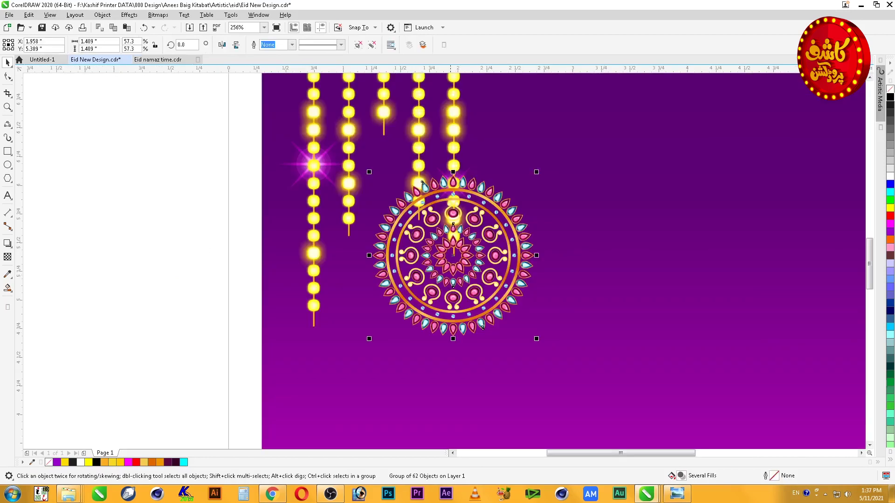
# Align the mandala's centre horizontally with the innermost bead string of the left set
pyautogui.keyDown('shift'); pyautogui.click(453, 250); pyautogui.keyUp('shift')
pyautogui.press('c')
pyautogui.press('Escape')
pyautogui.click(422, 183)
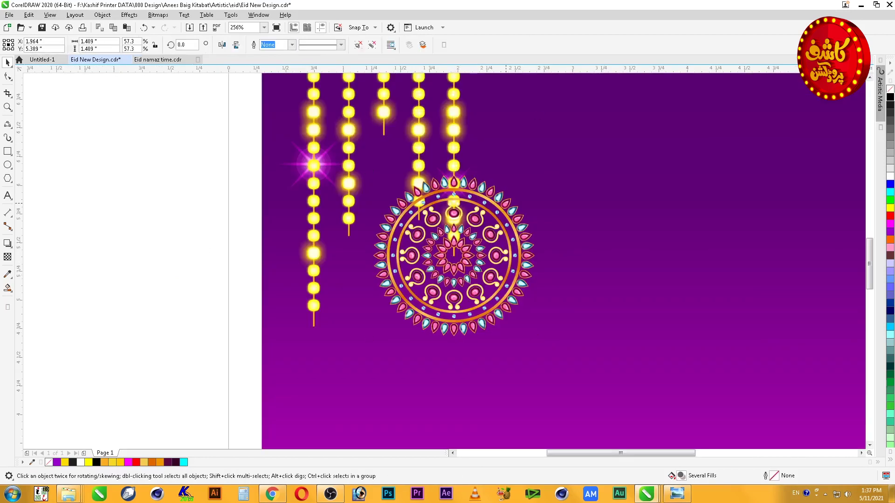
# Enlarge the mandala to about 3.41 in wide and move it to the upper centre of the purple background
pyautogui.scroll(-2, 575, 222)
pyautogui.press('F2')
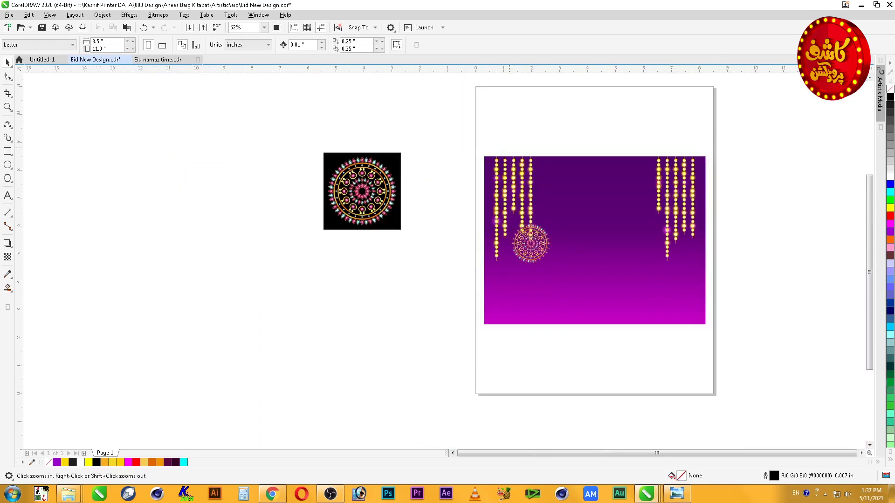
pyautogui.moveTo(470, 137); pyautogui.dragTo(711, 354)
pyautogui.moveTo(342, 260); pyautogui.dragTo(360, 160)
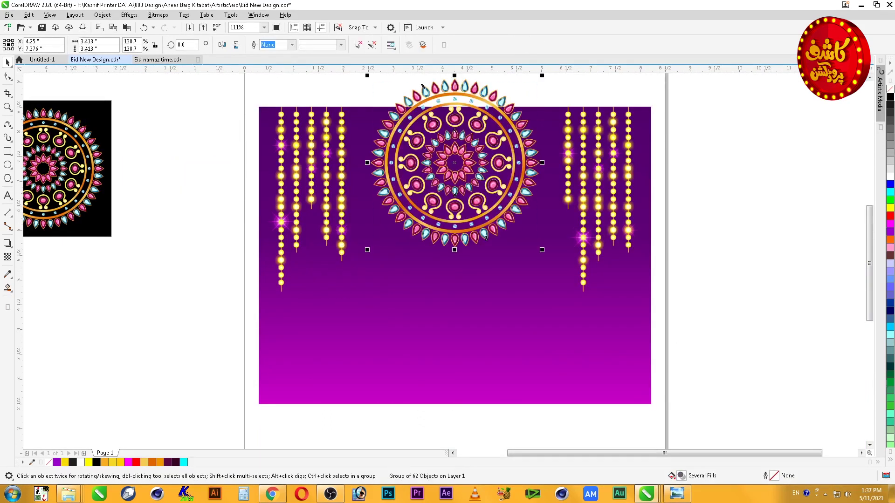
# Edit the background's fountain fill so it starts in black and its middle purple stop sits at 65%
pyautogui.click(542, 336)
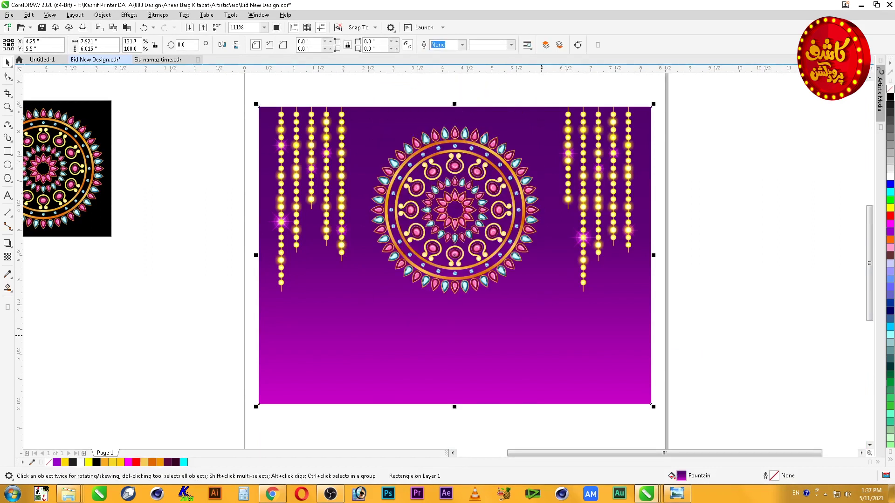
pyautogui.press('F11')
pyautogui.click(319, 281)
pyautogui.click(376, 295)
pyautogui.click(364, 398)
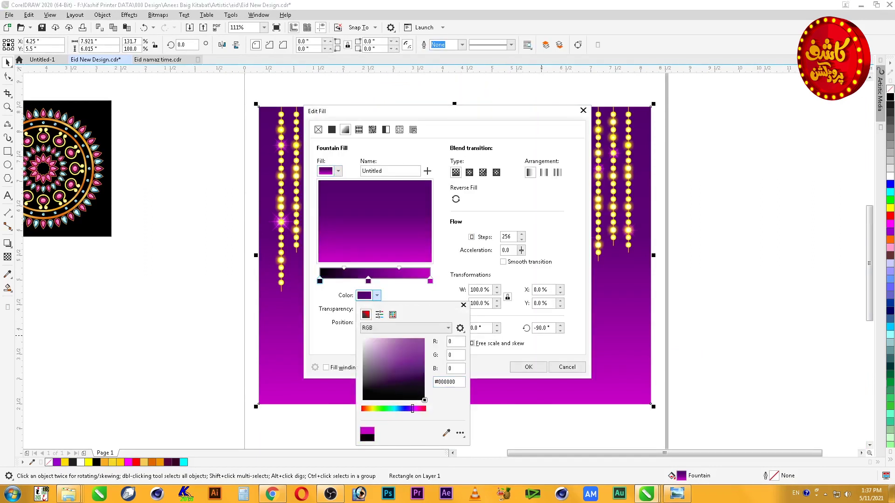
pyautogui.click(368, 281)
pyautogui.moveTo(368, 281); pyautogui.dragTo(391, 281)
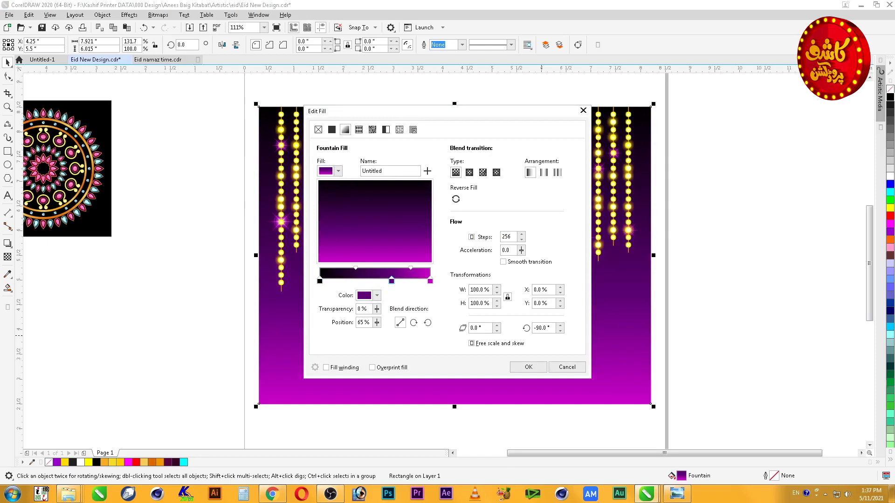
pyautogui.click(528, 367)
pyautogui.press('Escape')
# Reduce the mandala to about 2.5 in wide and move it up between the two sets of bead strings
pyautogui.click(466, 223)
pyautogui.moveTo(542, 297); pyautogui.dragTo(519, 274)
pyautogui.moveTo(455, 225); pyautogui.dragTo(455, 195)
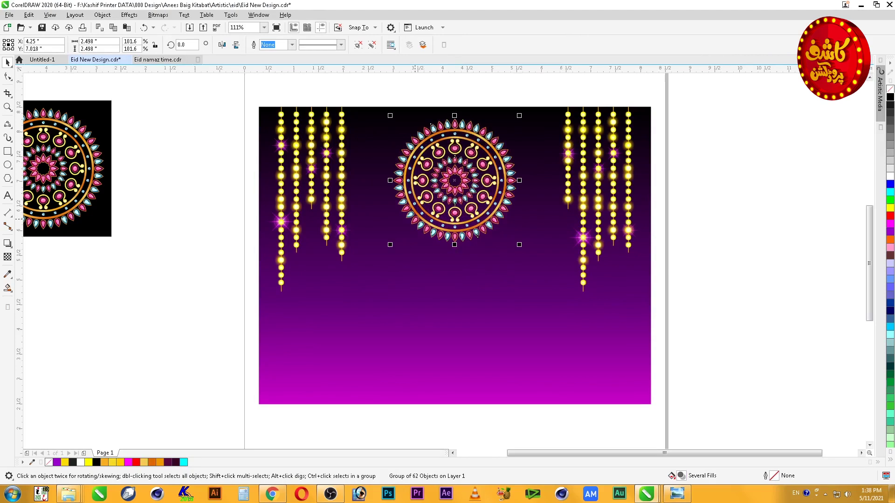
# Add a drop shadow to the mandala in Normal merge mode, coloured magenta
pyautogui.press('z')
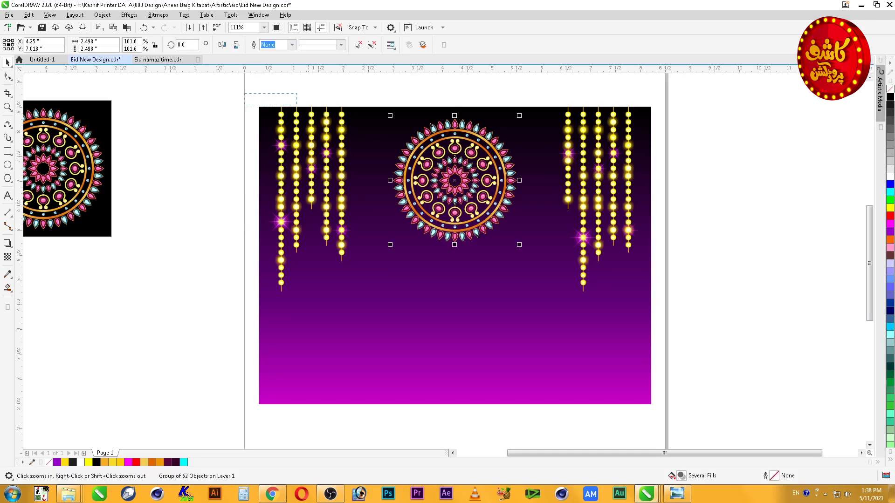
pyautogui.click(455, 196)
pyautogui.click(7, 243)
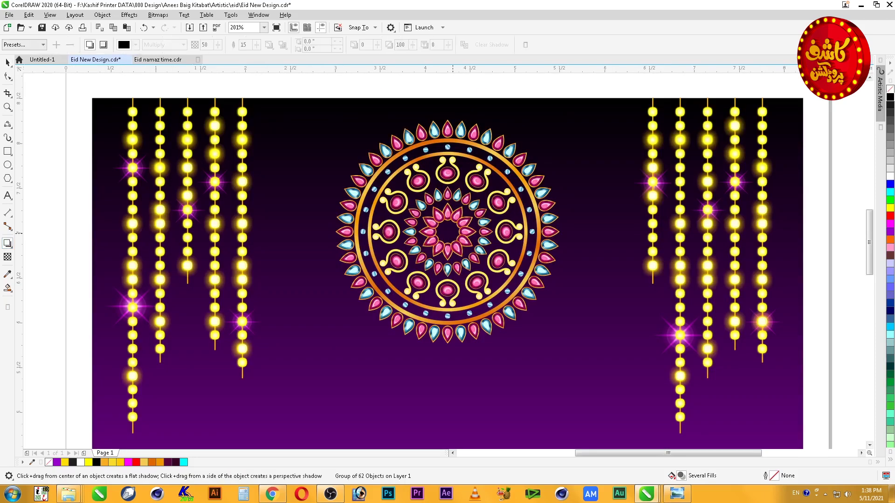
pyautogui.moveTo(447, 231); pyautogui.dragTo(559, 232)
pyautogui.click(183, 44)
pyautogui.click(158, 54)
pyautogui.click(135, 44)
pyautogui.click(130, 113)
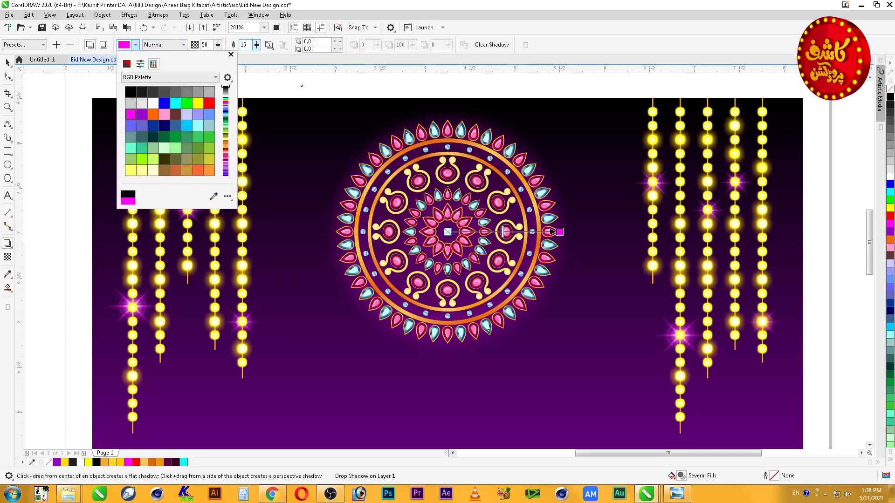
# Set the mandala shadow's feathering to 6 and its opacity to 100
pyautogui.doubleClick(245, 45)
pyautogui.write('6')
pyautogui.hotkey('shift', 'Tab')
pyautogui.write('100')
pyautogui.press('Return')
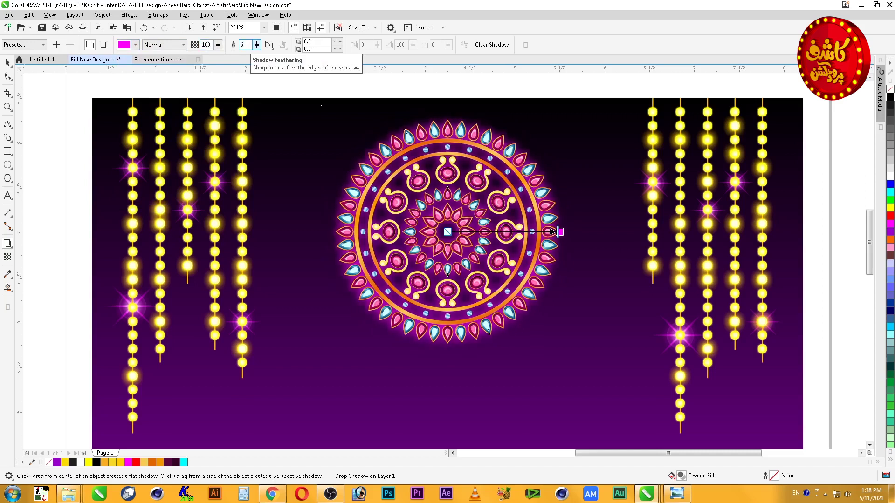
# Make the mandala's shadow black, with a wider feathering direction and an opacity of 50
pyautogui.click(135, 44)
pyautogui.click(131, 91)
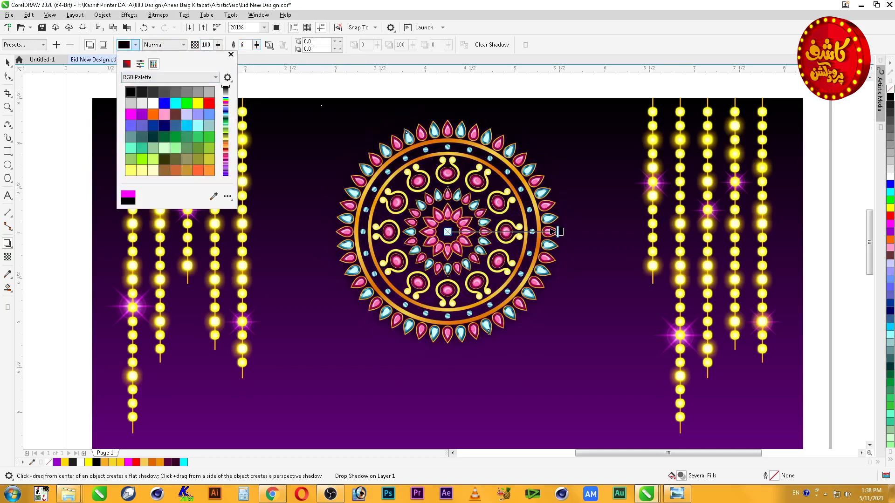
pyautogui.click(7, 62)
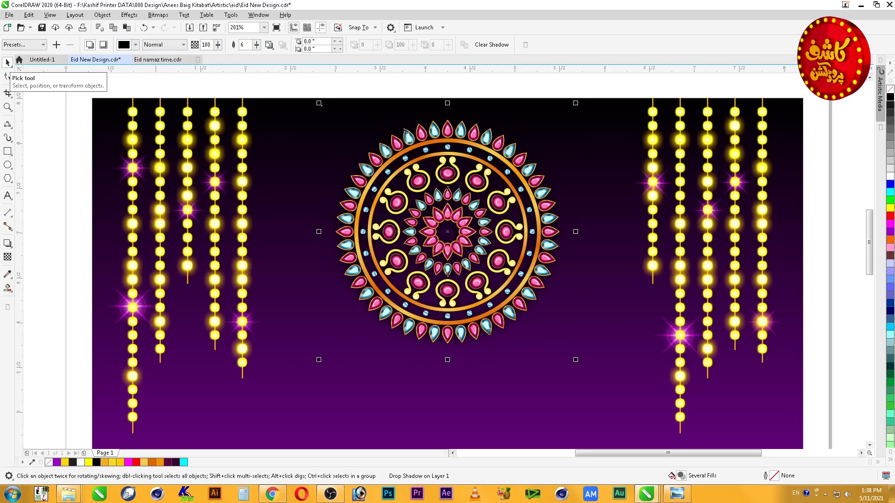
pyautogui.click(268, 44)
pyautogui.click(289, 86)
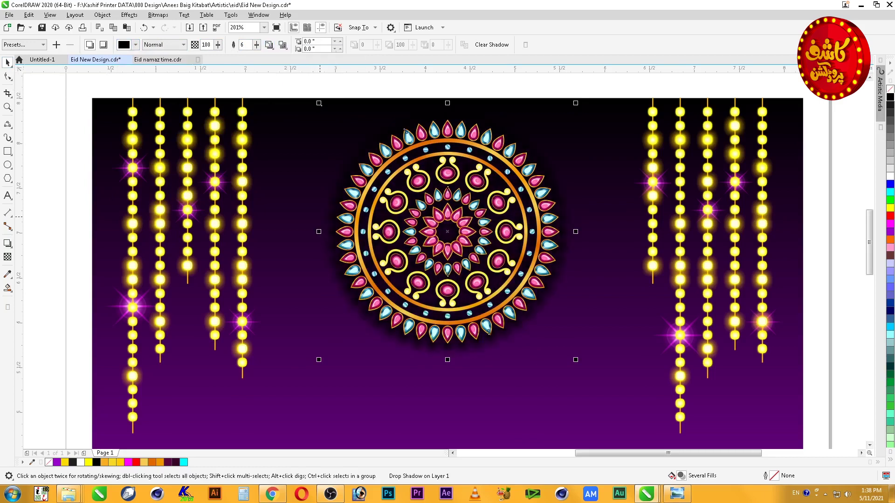
pyautogui.write('80')
pyautogui.write('50')
# Enlarge the mandala with its shadow to about 4.05 in wide and centre it on the background's top edge
pyautogui.scroll(-1, 560, 283)
pyautogui.press('F2')
pyautogui.moveTo(289, 171); pyautogui.dragTo(731, 374)
pyautogui.moveTo(493, 236); pyautogui.dragTo(493, 302)
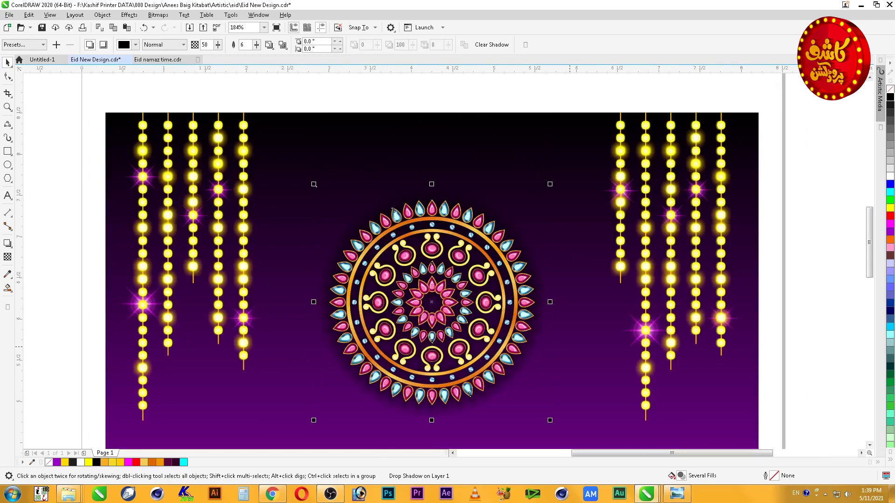
pyautogui.press('F4')
pyautogui.moveTo(695, 139); pyautogui.dragTo(732, 104)
pyautogui.moveTo(613, 224); pyautogui.dragTo(612, 93)
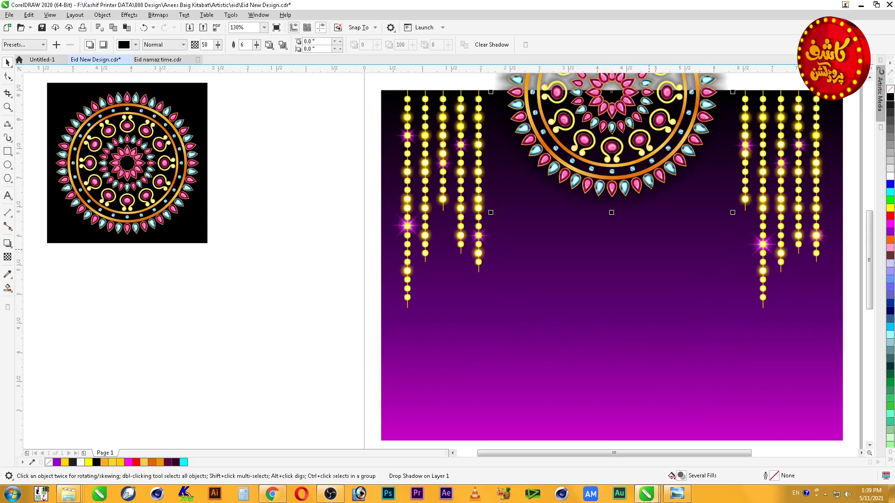
# Break the drop shadow apart from the mandala so that it becomes a separate object
pyautogui.hotkey('alt', 'j')
pyautogui.press('w')
pyautogui.click(634, 201)
pyautogui.click(634, 201)
pyautogui.hotkey('alt', 'j')
pyautogui.press('w')
pyautogui.press('Escape')
pyautogui.press('Escape')
pyautogui.press('Down')
pyautogui.press('Escape')
pyautogui.press('Escape')
pyautogui.rightClick(608, 205)
pyautogui.click(629, 211)
pyautogui.click(615, 207)
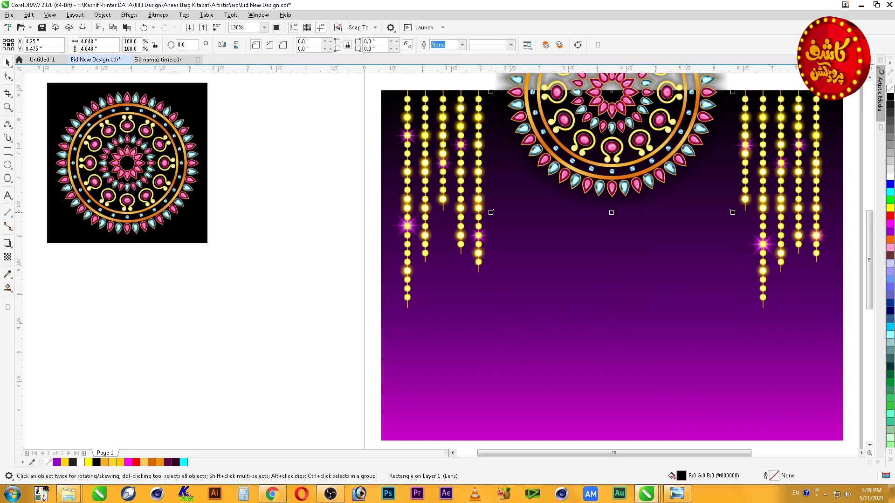
# Shrink the detached shadow to about 3.95 in wide and group it with the mandala
pyautogui.moveTo(732, 213); pyautogui.dragTo(729, 210)
pyautogui.scroll(-4, 509, 242)
pyautogui.press('F2')
pyautogui.moveTo(475, 92); pyautogui.dragTo(665, 247)
pyautogui.moveTo(435, 104); pyautogui.dragTo(484, 161)
pyautogui.hotkey('ctrl', 'g')
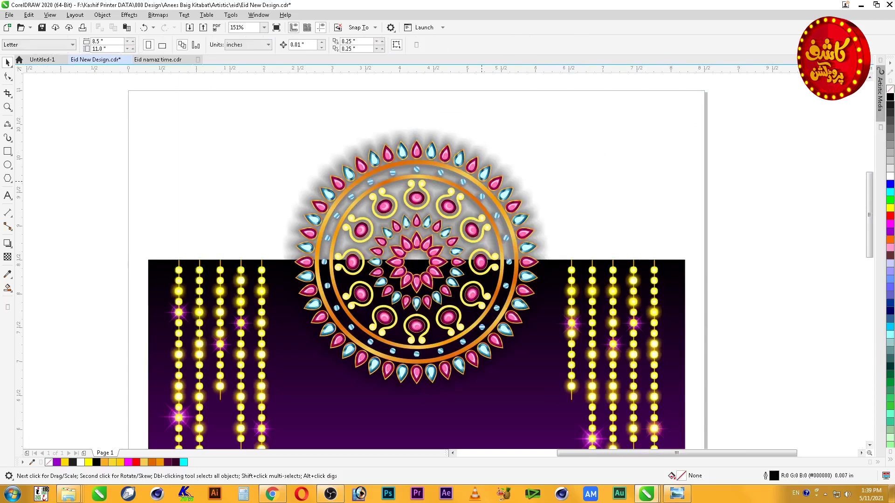
# Move the grouped mandala and shadow up slightly so the centre lies on the background's top edge
pyautogui.press('F2')
pyautogui.moveTo(596, 258); pyautogui.dragTo(477, 315)
pyautogui.moveTo(461, 247); pyautogui.dragTo(462, 240)
# Draw a small helper square about 0.25 in wide beside the artwork and PowerClip it inside the purple background rectangle
pyautogui.press('F4')
pyautogui.press('F2')
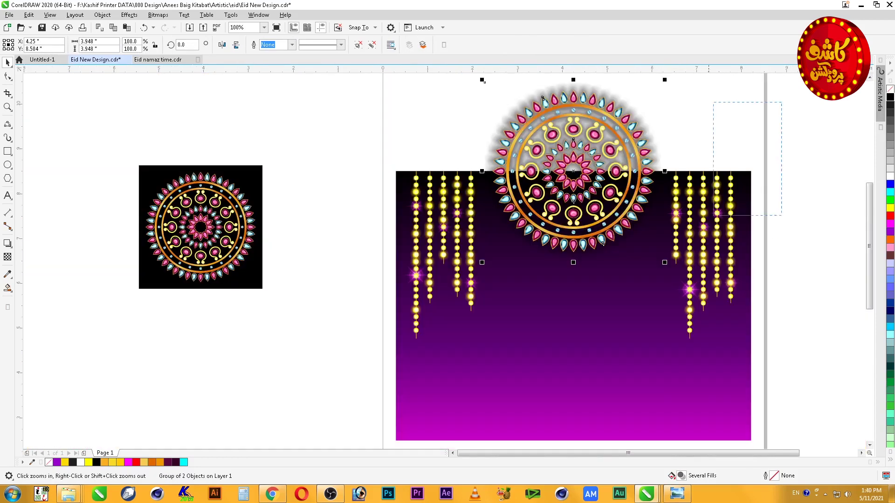
pyautogui.moveTo(781, 105); pyautogui.dragTo(373, 364)
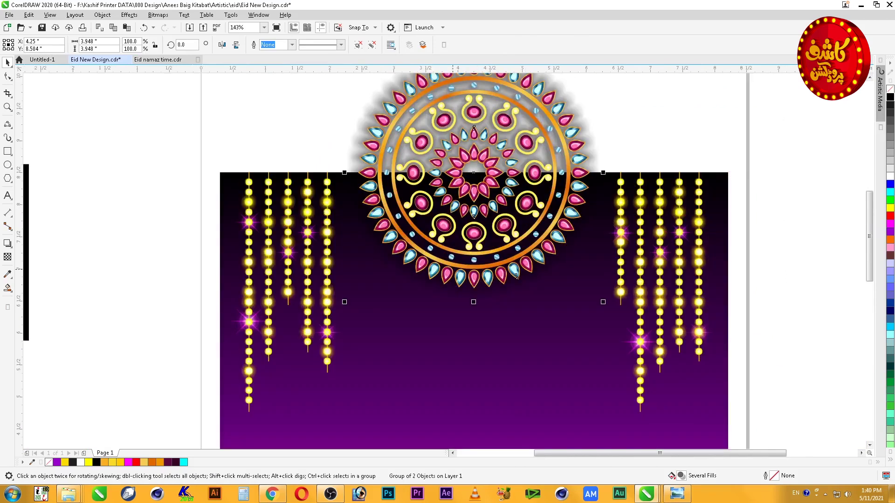
pyautogui.click(8, 151)
pyautogui.moveTo(72, 238); pyautogui.dragTo(88, 253)
pyautogui.press('space')
pyautogui.click(102, 15)
pyautogui.moveTo(119, 49)
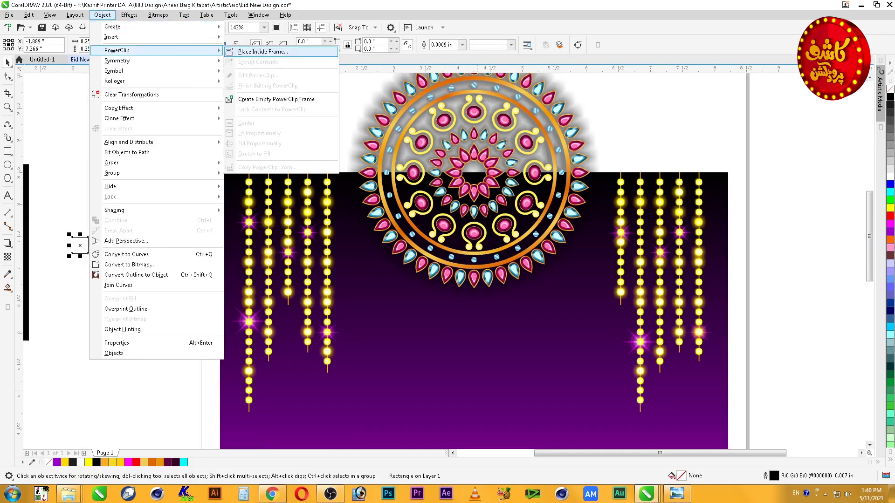
pyautogui.click(263, 50)
pyautogui.click(486, 326)
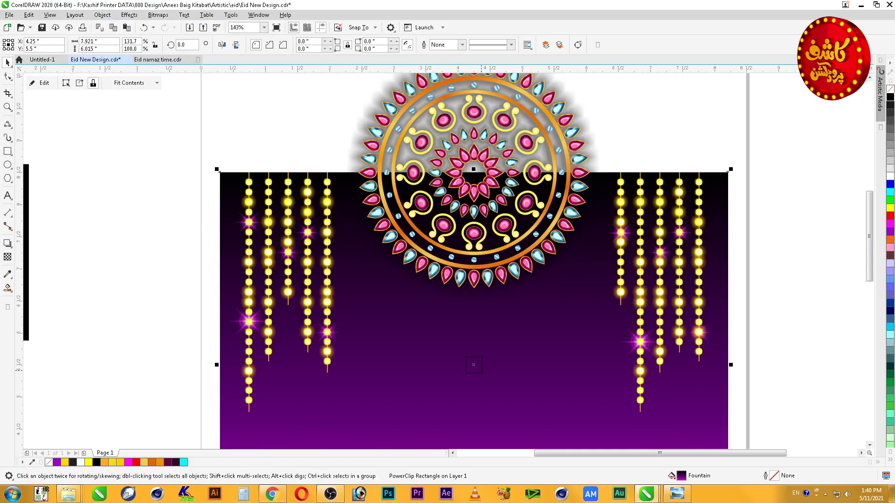
# Cut the mandala group and paste it inside the background's PowerClip so its upper half is cropped
pyautogui.keyDown('ctrl'); pyautogui.click(481, 370); pyautogui.keyUp('ctrl')
pyautogui.keyDown('ctrl'); pyautogui.click(531, 235); pyautogui.keyUp('ctrl')
pyautogui.click(531, 236)
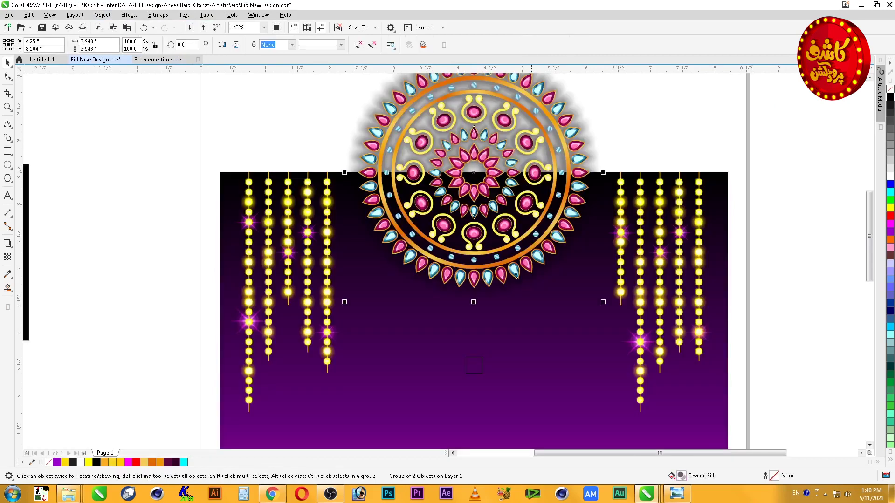
pyautogui.hotkey('ctrl', 'x')
pyautogui.click(482, 372)
pyautogui.keyDown('ctrl'); pyautogui.click(482, 372); pyautogui.keyUp('ctrl')
pyautogui.hotkey('ctrl', 'v')
pyautogui.keyDown('ctrl'); pyautogui.click(482, 373); pyautogui.keyUp('ctrl')
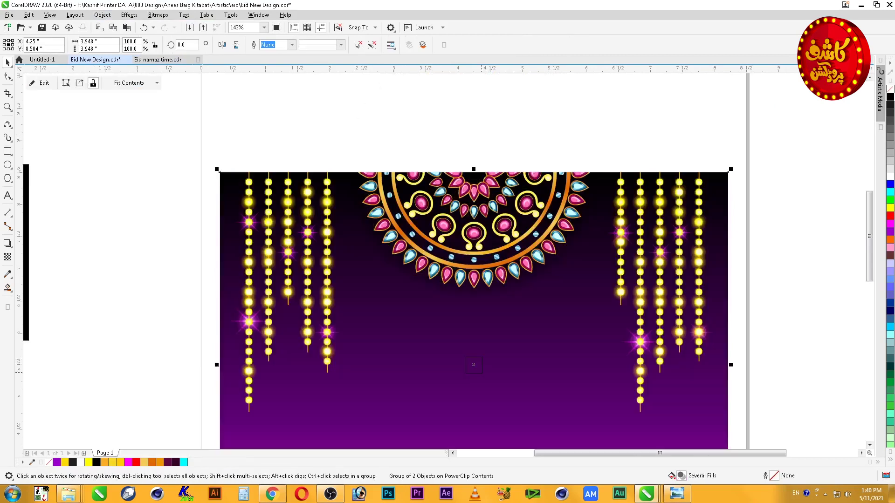
# Delete the helper square from inside the background's PowerClip and save the document
pyautogui.click(481, 372)
pyautogui.click(482, 373)
pyautogui.press('Delete')
pyautogui.press('F4')
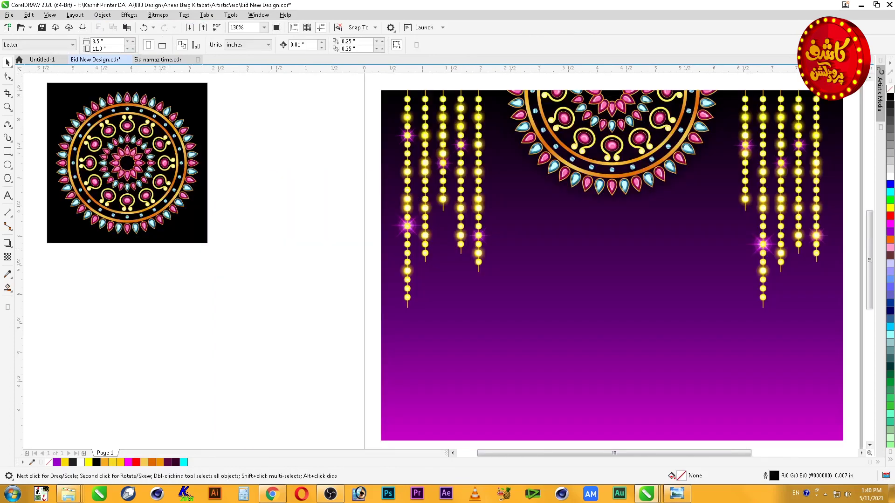
pyautogui.hotkey('ctrl', 's')
pyautogui.scroll(-2, 610, 277)
pyautogui.press('F2')
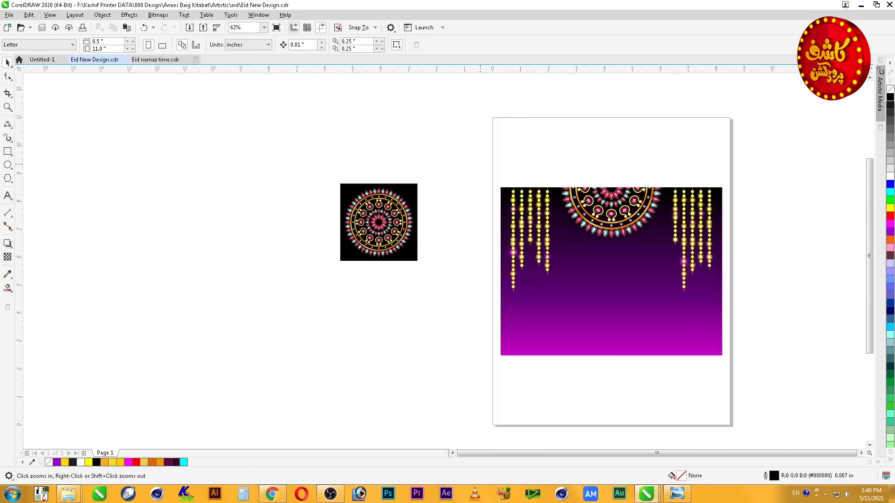
# Copy one glowing bead string to just below the mandala, ungroup it and place a separate glowing bead beside it
pyautogui.moveTo(489, 164); pyautogui.dragTo(739, 326)
pyautogui.click(664, 218)
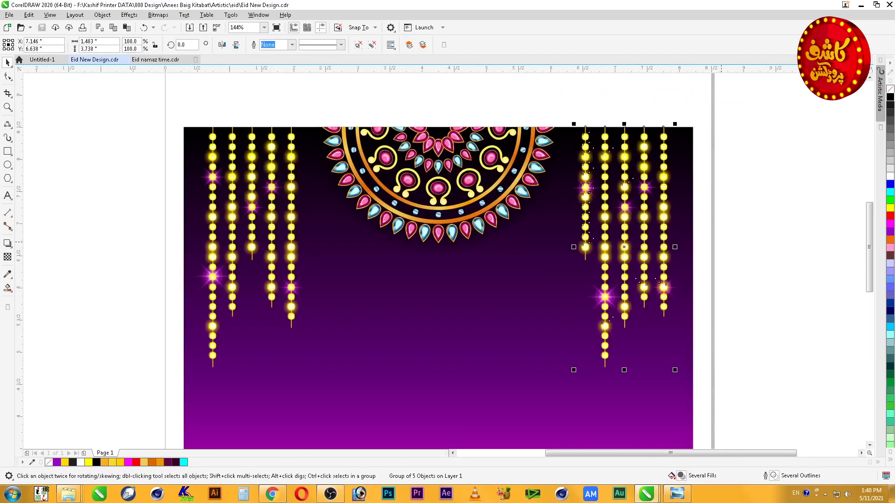
pyautogui.moveTo(660, 280); pyautogui.dragTo(502, 392)
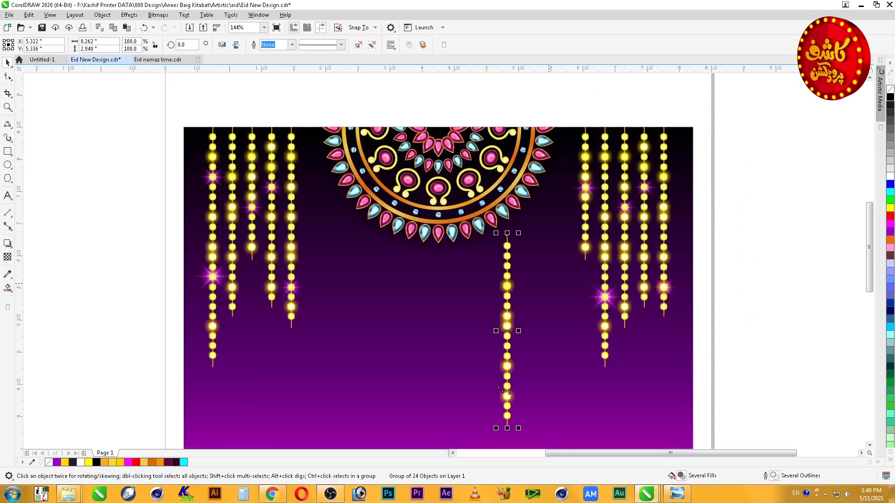
pyautogui.hotkey('ctrl', 'u')
pyautogui.press('Escape')
pyautogui.moveTo(507, 316); pyautogui.dragTo(549, 330)
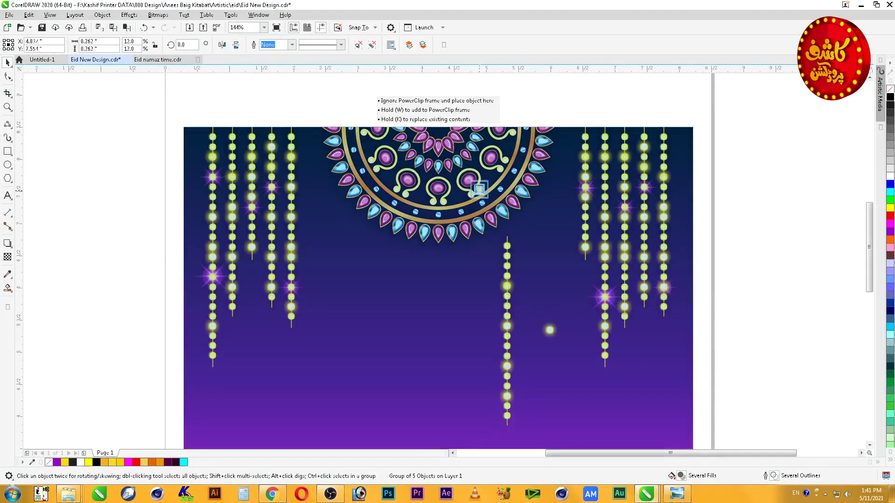
# Fit a glowing bead copy about 0.23 in wide over the end bead of the mandala's lower-right yellow loop
pyautogui.press('z')
pyautogui.moveTo(495, 308); pyautogui.dragTo(614, 360)
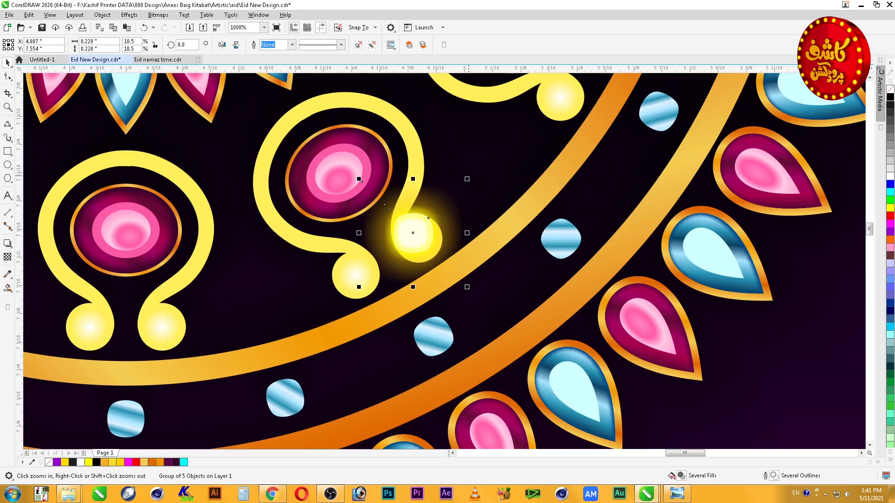
pyautogui.moveTo(413, 233); pyautogui.dragTo(416, 238)
pyautogui.press('F4')
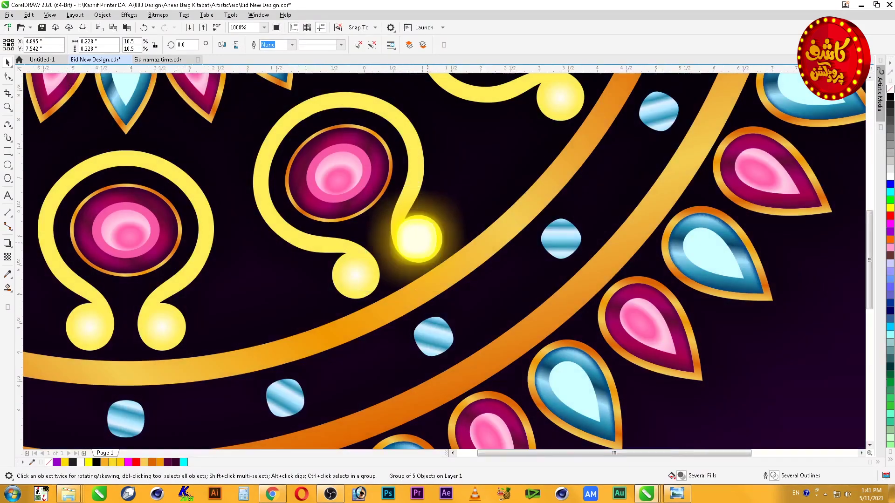
# Copy the yellow glow onto the end beads of other loops around the mandala, including one near the background's top edge
pyautogui.press('F2')
pyautogui.moveTo(742, 84); pyautogui.dragTo(568, 213)
pyautogui.moveTo(450, 235); pyautogui.dragTo(389, 131)
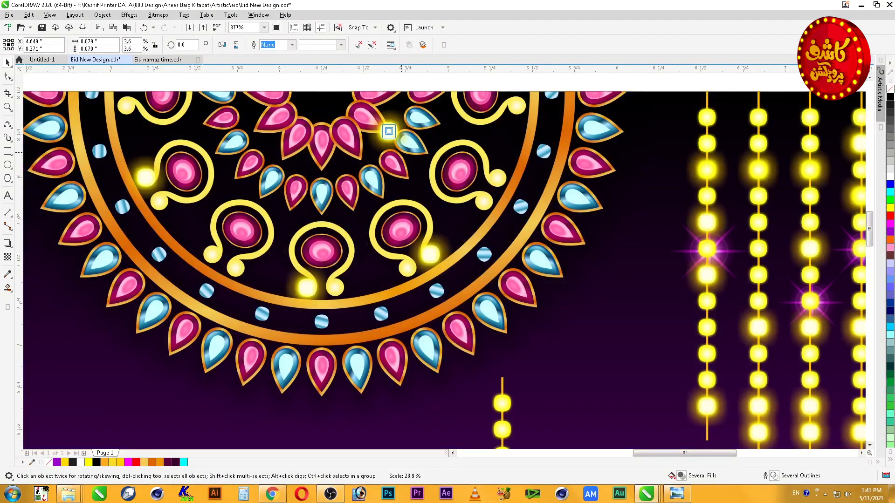
pyautogui.press('Escape')
pyautogui.moveTo(430, 254); pyautogui.dragTo(517, 105)
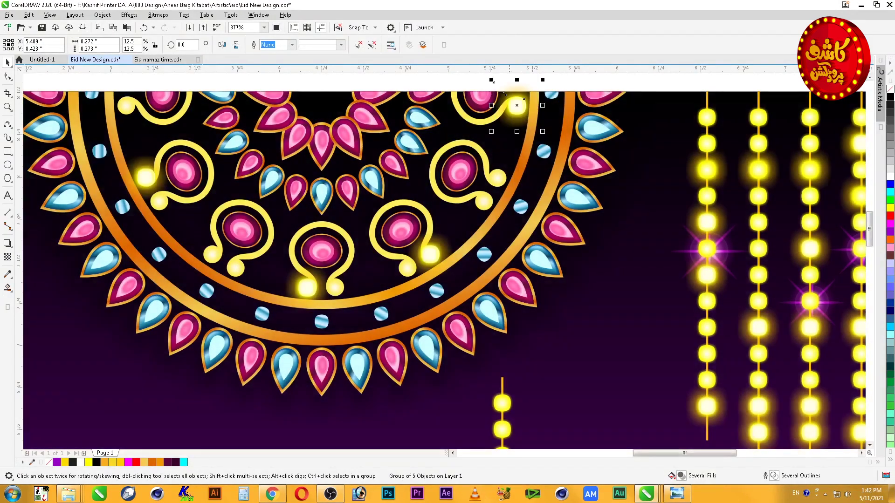
# Select the four yellow glows on the mandala and PowerClip them inside the purple background
pyautogui.keyDown('shift'); pyautogui.click(433, 252); pyautogui.keyUp('shift')
pyautogui.keyDown('shift'); pyautogui.click(307, 288); pyautogui.keyUp('shift')
pyautogui.keyDown('shift'); pyautogui.click(144, 174); pyautogui.keyUp('shift')
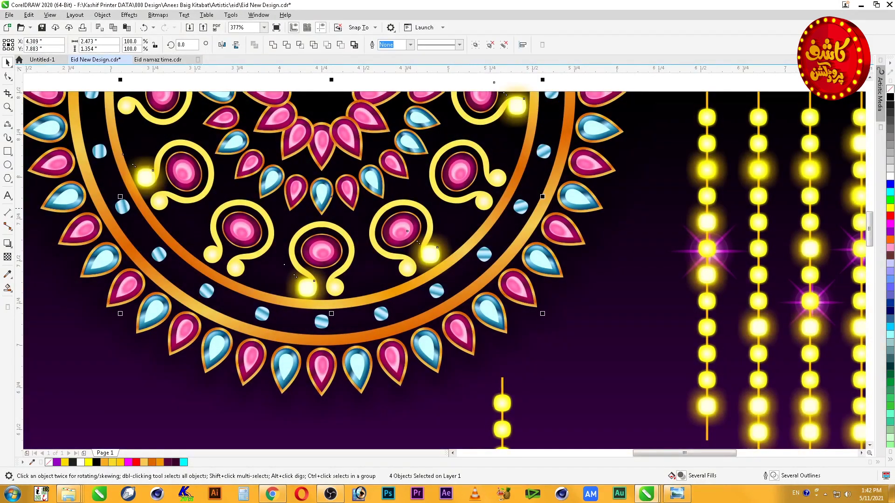
pyautogui.click(102, 15)
pyautogui.moveTo(117, 50)
pyautogui.click(247, 52)
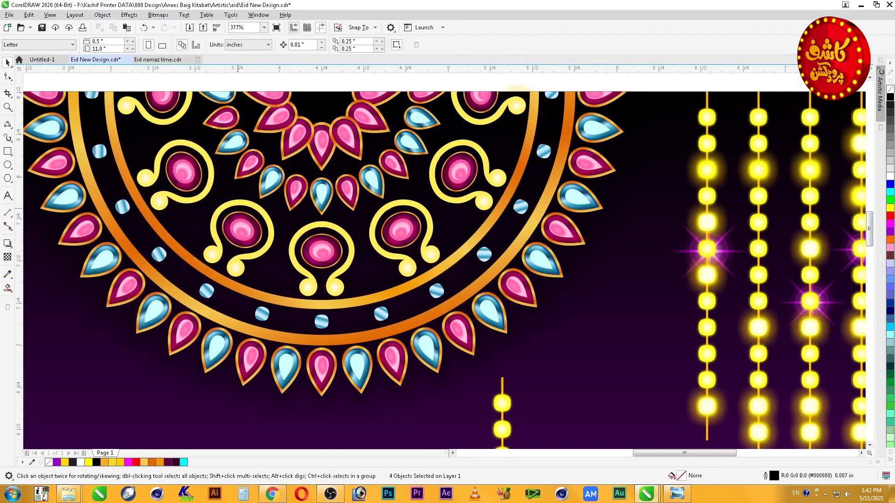
# Copy a purple star sparkle onto the mandala's right outer petal and enlarge it to about 0.61 in
pyautogui.press('F4')
pyautogui.press('F2')
pyautogui.moveTo(490, 80); pyautogui.dragTo(576, 207)
pyautogui.press('Escape')
pyautogui.rightClick(608, 279)
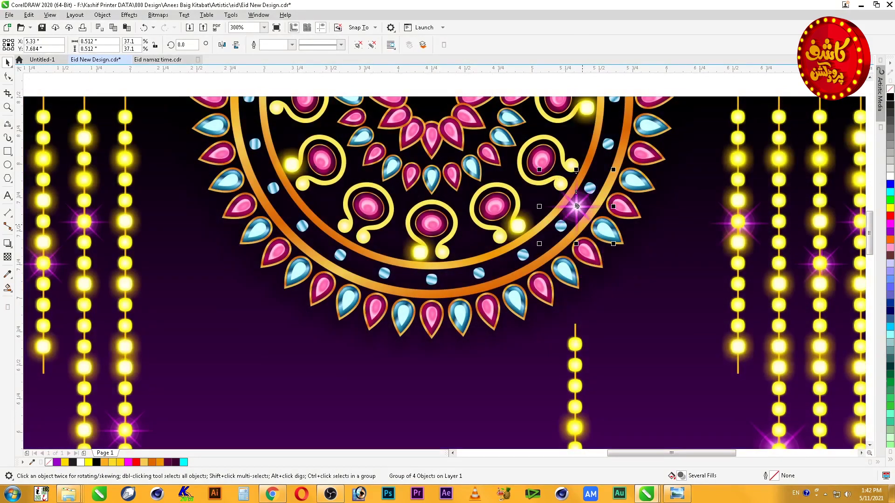
pyautogui.moveTo(614, 170); pyautogui.dragTo(620, 163)
pyautogui.moveTo(577, 207); pyautogui.dragTo(654, 157)
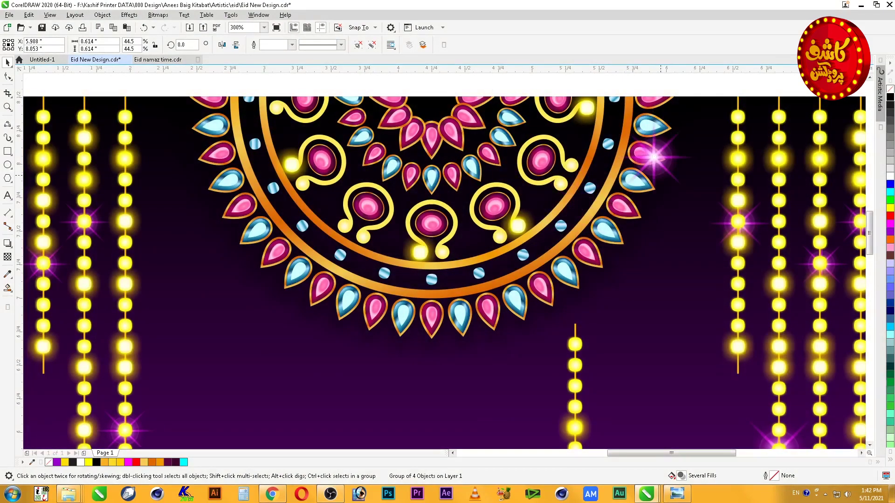
# Copy the purple sparkle at slightly smaller sizes, about 0.54 in, onto several outer petals and pink gems of the mandala
pyautogui.moveTo(697, 114); pyautogui.dragTo(692, 118)
pyautogui.moveTo(654, 157); pyautogui.dragTo(318, 295)
pyautogui.moveTo(318, 294); pyautogui.dragTo(598, 260)
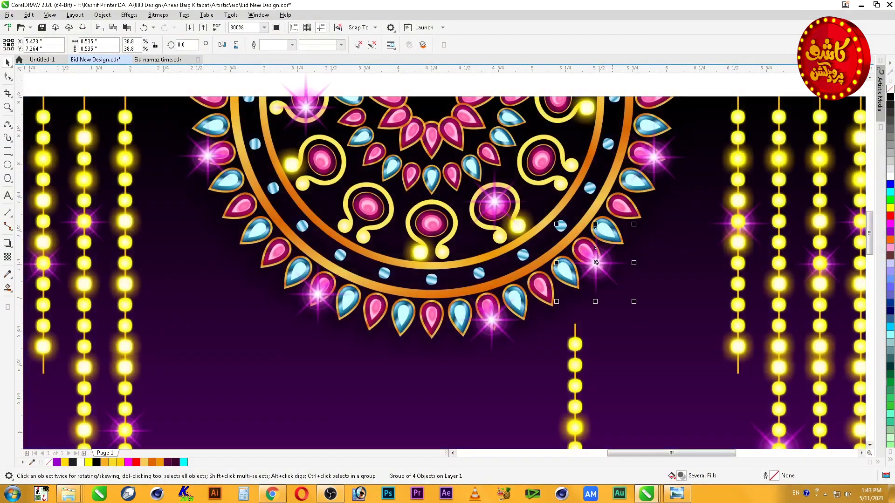
pyautogui.click(208, 156)
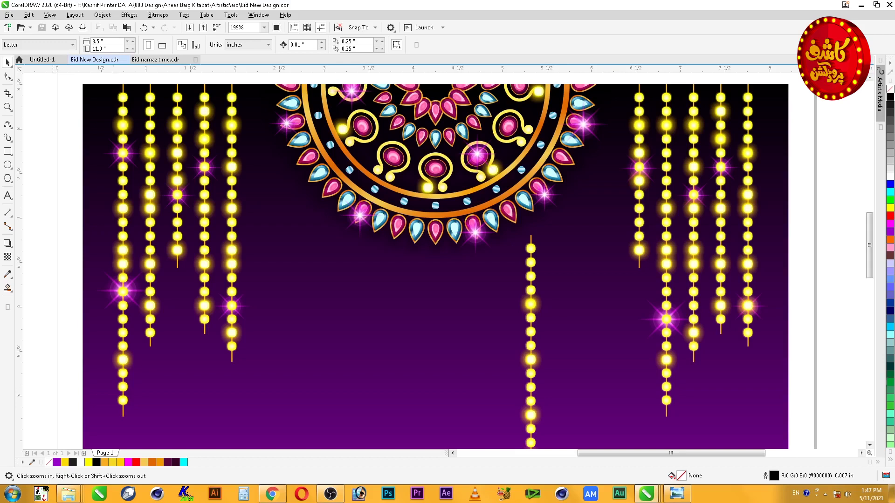
# Add small copies of the purple sparkle on the round blue gems of the mandala's outer ring
pyautogui.press('space')
pyautogui.moveTo(475, 231); pyautogui.dragTo(510, 180)
pyautogui.click(791, 196)
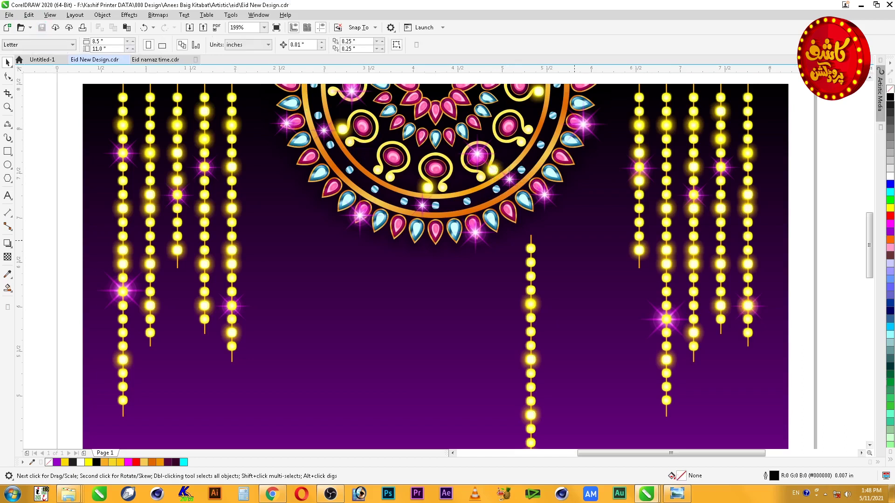
# Delete the leftover bead string below the mandala and save the document
pyautogui.scroll(-1, 574, 241)
pyautogui.press('F2')
pyautogui.moveTo(311, 152)
pyautogui.mouseDown()
pyautogui.moveTo(678, 372)
pyautogui.moveTo(695, 430)
pyautogui.mouseUp()
pyautogui.click(514, 264)
pyautogui.click(869, 445)
pyautogui.moveTo(468, 421); pyautogui.dragTo(545, 140)
pyautogui.press('Delete')
pyautogui.hotkey('ctrl', 's')
pyautogui.click(581, 210)
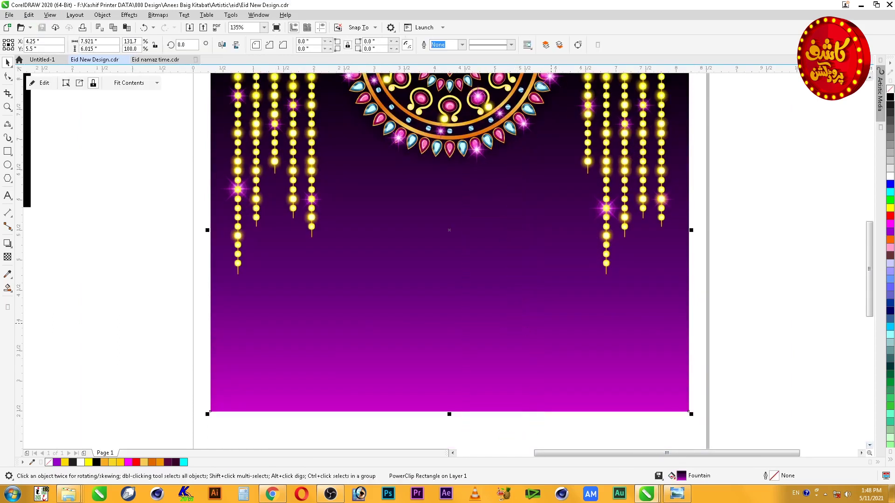
pyautogui.hotkey('shift', 'F2')
pyautogui.press('Escape')
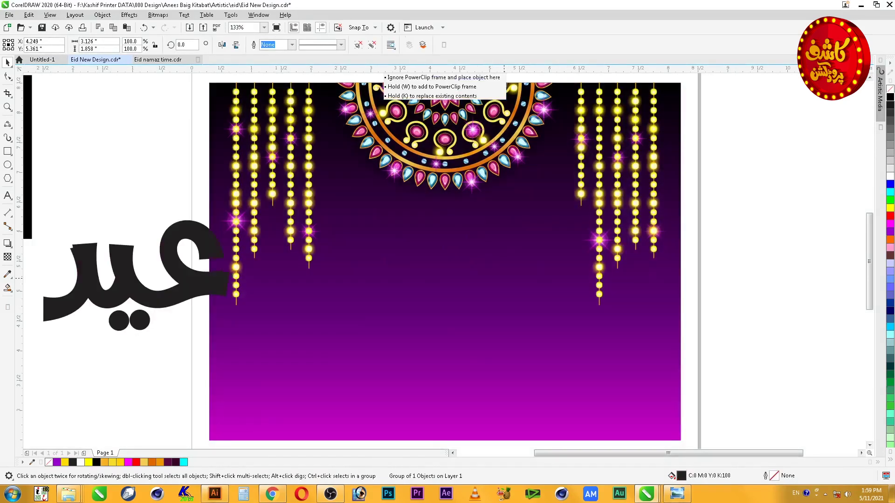
# Place the black عید lettering below the mandala and centre it horizontally on the background
pyautogui.moveTo(504, 279); pyautogui.dragTo(506, 273)
pyautogui.keyDown('shift'); pyautogui.click(531, 316); pyautogui.keyUp('shift')
pyautogui.press('c')
pyautogui.click(506, 279)
# Combine the عید lettering into one curve and delete the two notch nodes at the right end of its baseline stroke
pyautogui.press('F2')
pyautogui.moveTo(680, 361); pyautogui.dragTo(304, 157)
pyautogui.press('F2')
pyautogui.moveTo(128, 132); pyautogui.dragTo(551, 333)
pyautogui.press('F2')
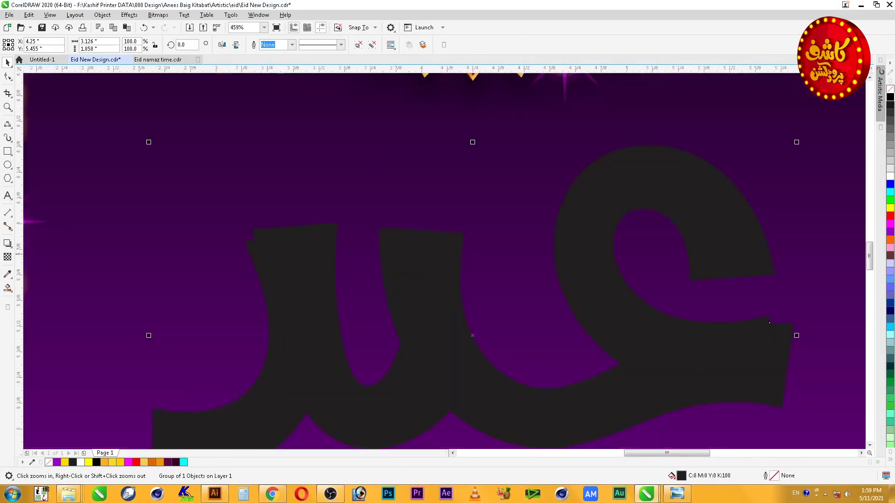
pyautogui.moveTo(633, 255); pyautogui.dragTo(835, 397)
pyautogui.press('F10')
pyautogui.press('space')
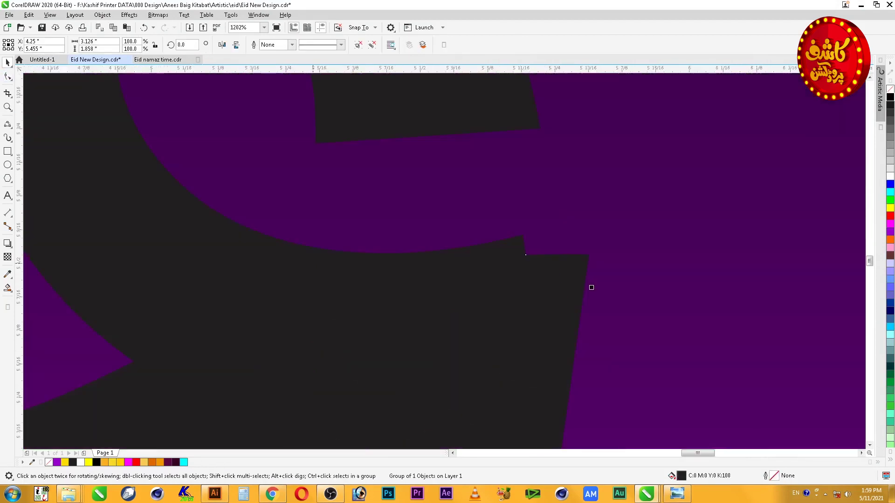
pyautogui.hotkey('ctrl', 'l')
pyautogui.press('F10')
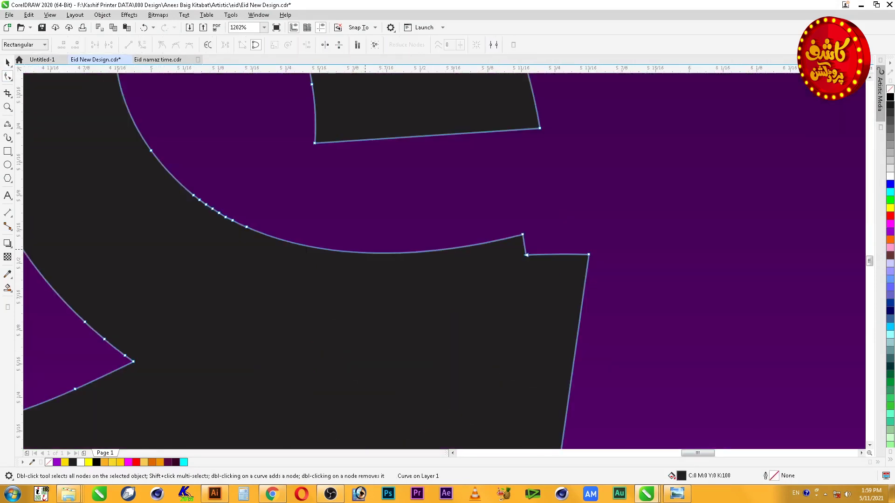
pyautogui.doubleClick(522, 234)
pyautogui.doubleClick(526, 254)
# Smooth the inner curve between the two upright strokes of عید by deleting its pointed corner node
pyautogui.press('space')
pyautogui.press('Escape')
pyautogui.press('space')
pyautogui.scroll(-1, 462, 293)
pyautogui.scroll(-1, 462, 292)
pyautogui.press('F2')
pyautogui.moveTo(538, 140); pyautogui.dragTo(4, 467)
pyautogui.press('F2')
pyautogui.moveTo(219, 369); pyautogui.dragTo(581, 118)
pyautogui.press('space')
pyautogui.click(487, 316)
pyautogui.press('F10')
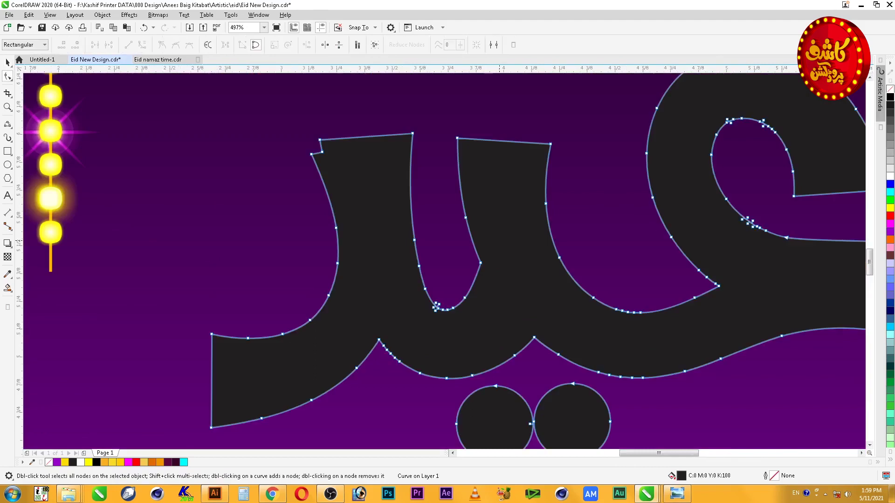
pyautogui.doubleClick(481, 262)
pyautogui.press('Delete')
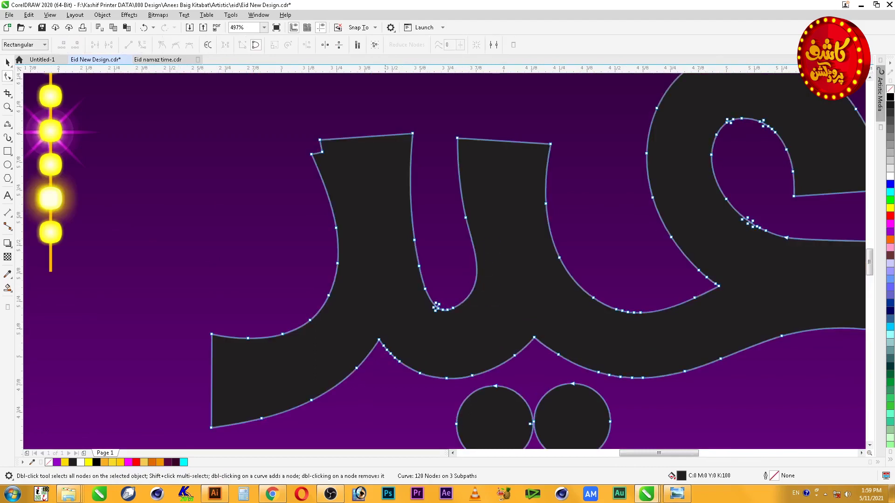
# Remove the stepped notch from the top corner of the leftmost upright stroke by deleting its extra nodes
pyautogui.press('F2')
pyautogui.moveTo(286, 123); pyautogui.dragTo(303, 169)
pyautogui.press('Escape')
pyautogui.click(358, 226)
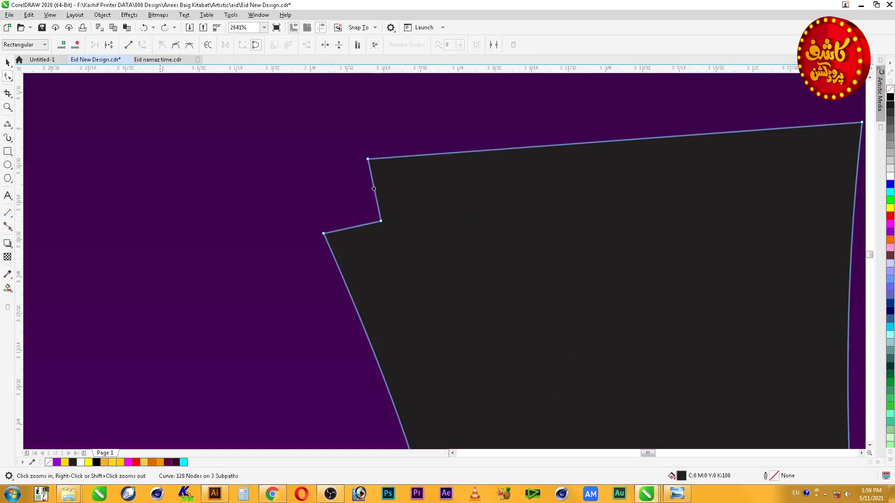
pyautogui.moveTo(381, 221); pyautogui.dragTo(300, 166)
pyautogui.press('space')
pyautogui.press('space')
pyautogui.doubleClick(367, 159)
pyautogui.doubleClick(323, 233)
pyautogui.press('space')
pyautogui.press('Escape')
# Draw a straight guide line about 1.11 in long, extending the leftmost upright's slanted top edge over the next upright
pyautogui.press('F3')
pyautogui.press('F3')
pyautogui.press('F2')
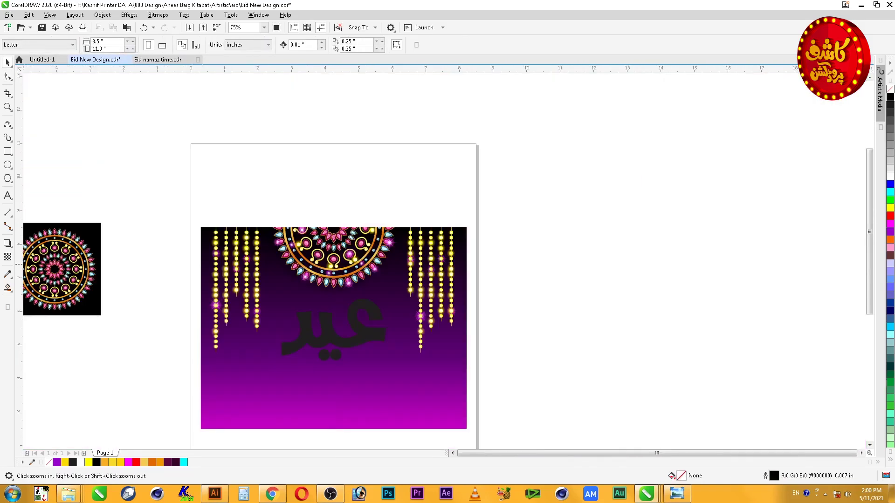
pyautogui.moveTo(194, 264); pyautogui.dragTo(466, 384)
pyautogui.click(554, 289)
pyautogui.keyDown('shift'); pyautogui.click(557, 362); pyautogui.keyUp('shift')
pyautogui.click(570, 289)
pyautogui.press('F2')
pyautogui.moveTo(656, 134); pyautogui.dragTo(228, 380)
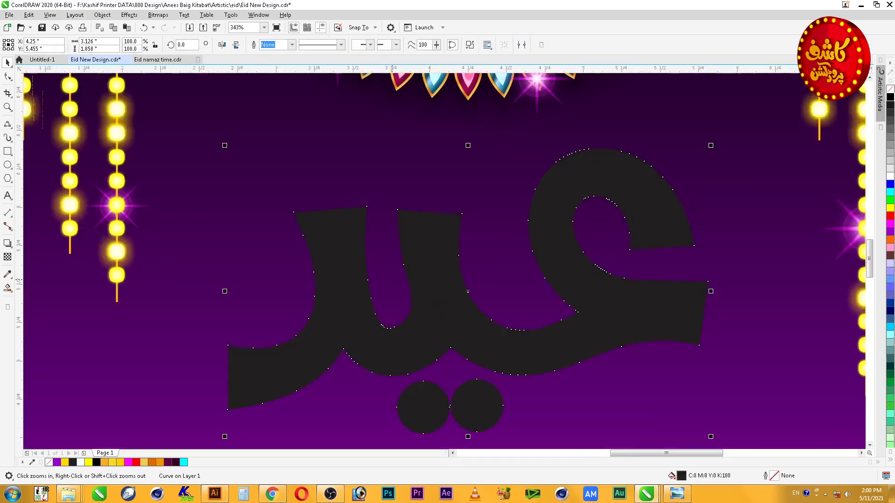
pyautogui.moveTo(241, 145); pyautogui.dragTo(548, 313)
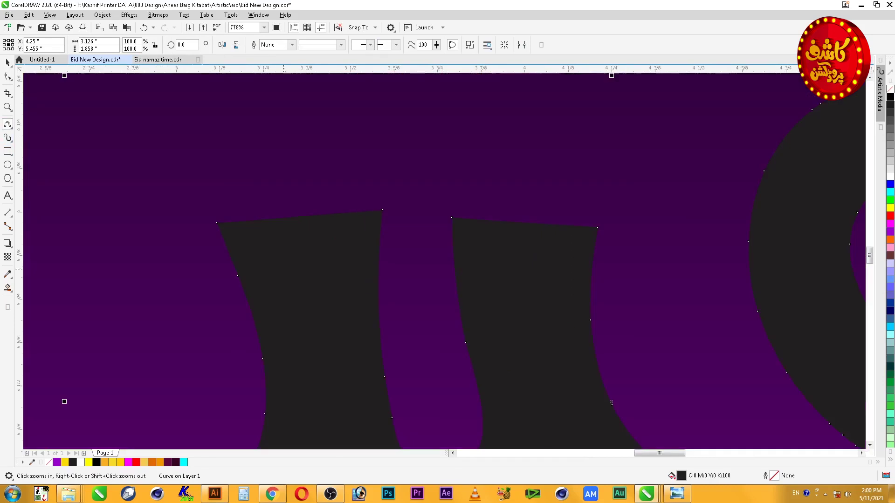
pyautogui.click(10, 127)
pyautogui.click(35, 124)
pyautogui.click(217, 222)
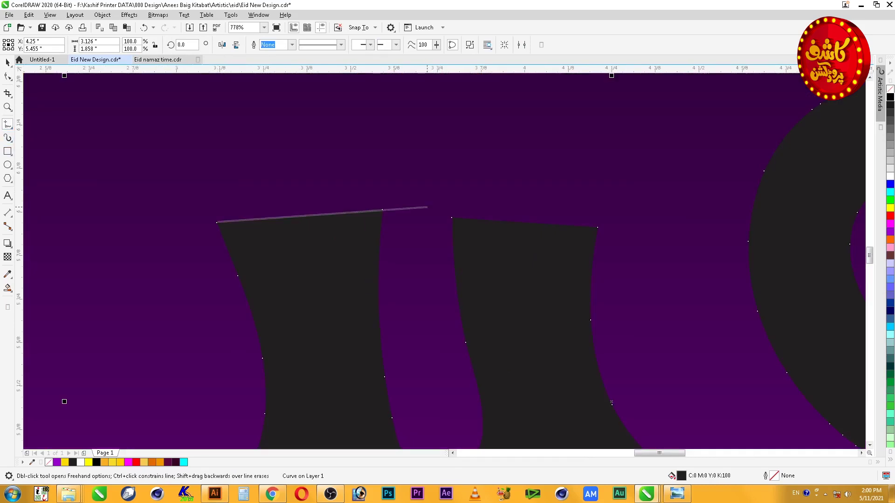
pyautogui.click(605, 188)
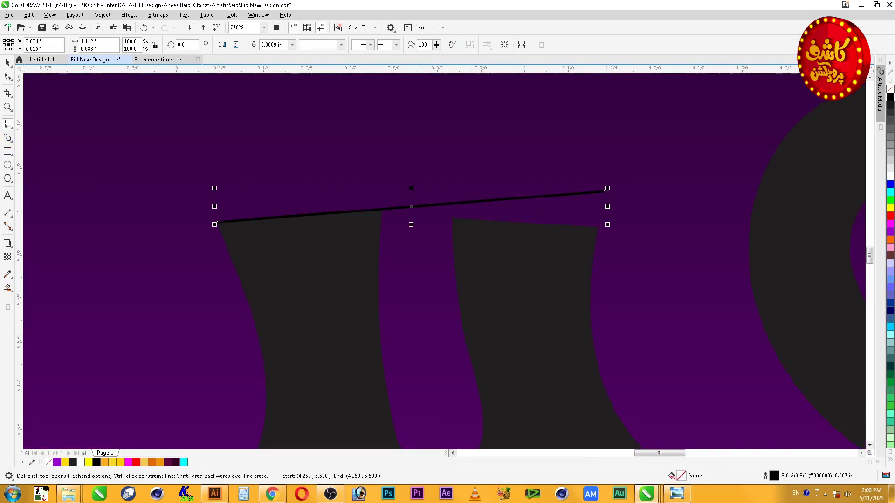
# Move the second upright stroke's two top nodes up to the guide line so both uprights share the same slant
pyautogui.click(7, 76)
pyautogui.click(588, 240)
pyautogui.moveTo(598, 227); pyautogui.dragTo(604, 191)
pyautogui.moveTo(451, 217); pyautogui.dragTo(660, 325)
pyautogui.press('space')
pyautogui.press('F4')
# Delete the guide line and fill the عید lettering with white
pyautogui.press('F3')
pyautogui.press('F2')
pyautogui.click(385, 162)
pyautogui.press('Delete')
pyautogui.click(385, 202)
pyautogui.click(890, 176)
pyautogui.press('Escape')
pyautogui.click(503, 248)
# Enlarge the عید lettering proportionally to about 3.76 in wide
pyautogui.scroll(-2, 503, 264)
pyautogui.press('F2')
pyautogui.moveTo(278, 306); pyautogui.dragTo(660, 82)
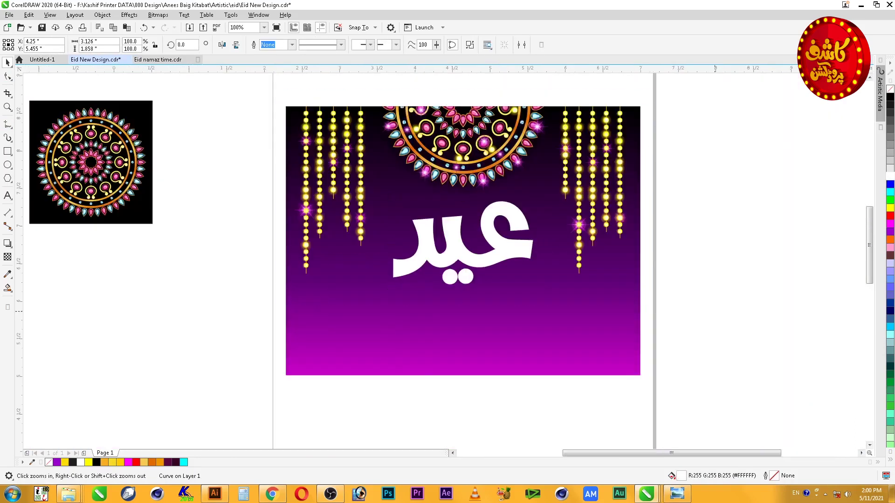
pyautogui.moveTo(553, 269); pyautogui.dragTo(578, 256)
pyautogui.moveTo(526, 355); pyautogui.dragTo(537, 355)
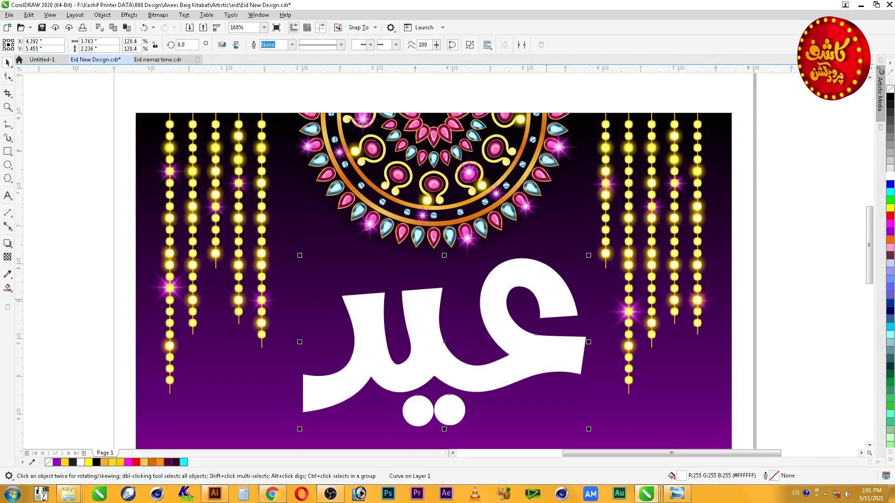
# Centre the enlarged عید lettering horizontally on the background, move it up slightly below the mandala and save the document
pyautogui.press('F4')
pyautogui.press('F2')
pyautogui.moveTo(426, 163); pyautogui.dragTo(766, 415)
pyautogui.keyDown('shift'); pyautogui.click(610, 321); pyautogui.keyUp('shift')
pyautogui.press('c')
pyautogui.keyDown('shift'); pyautogui.click(610, 322); pyautogui.keyUp('shift')
pyautogui.press('Escape')
pyautogui.click(563, 261)
pyautogui.moveTo(564, 261); pyautogui.dragTo(564, 248)
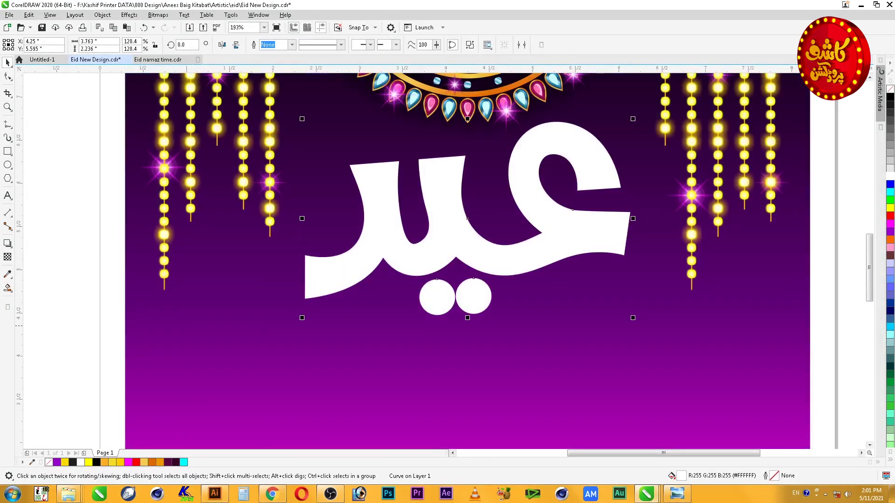
pyautogui.click(50, 242)
pyautogui.click(600, 281)
pyautogui.click(594, 237)
pyautogui.hotkey('shift', 'F2')
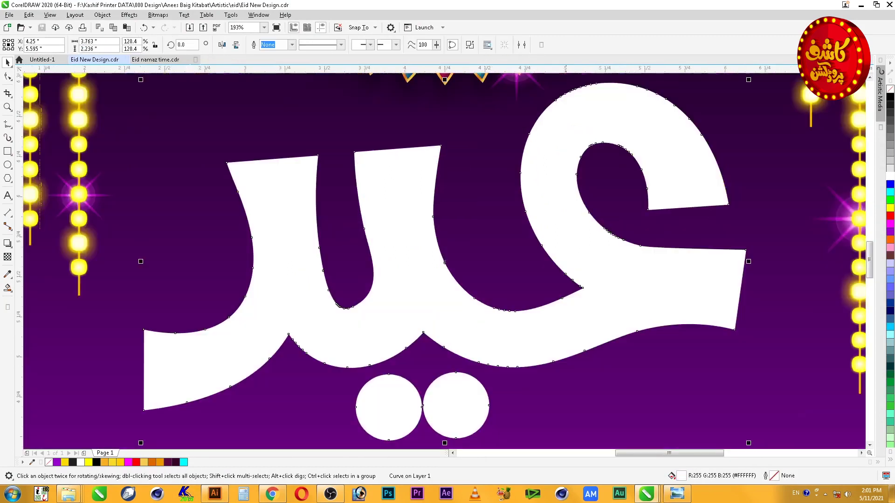
pyautogui.hotkey('ctrl', 'Tab')
pyautogui.press('F4')
pyautogui.press('F2')
pyautogui.moveTo(366, 130); pyautogui.dragTo(771, 443)
pyautogui.press('Escape')
pyautogui.click(448, 191)
pyautogui.keyDown('alt'); pyautogui.click(457, 188); pyautogui.keyUp('alt')
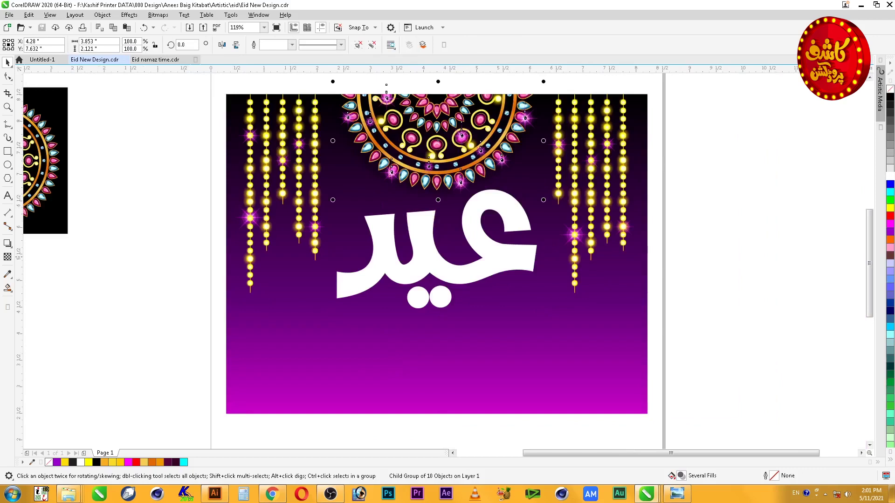
pyautogui.press('Escape')
# Copy the spare mandala from beside the page to the background's lower-right corner and ungroup it
pyautogui.click(453, 453)
pyautogui.moveTo(116, 161); pyautogui.dragTo(702, 338)
pyautogui.rightClick(701, 339)
pyautogui.press('F2')
pyautogui.moveTo(409, 188); pyautogui.dragTo(772, 411)
pyautogui.hotkey('ctrl', 'u')
# Delete the jewels across the middle and upper half of the copied mandala, keeping the gold rings and lower-half jewels
pyautogui.moveTo(808, 298); pyautogui.dragTo(417, 343)
pyautogui.press('Delete')
pyautogui.click(667, 317)
pyautogui.moveTo(340, 190); pyautogui.dragTo(688, 445)
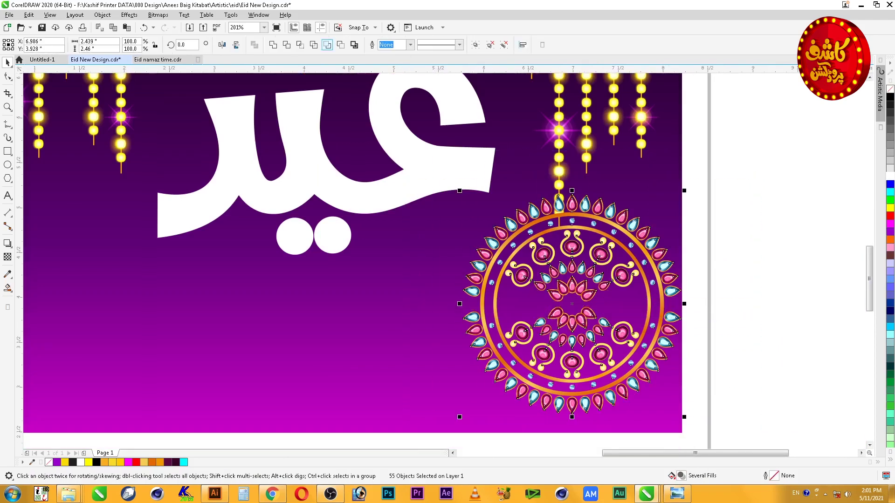
pyautogui.moveTo(423, 171); pyautogui.dragTo(735, 310)
pyautogui.press('Delete')
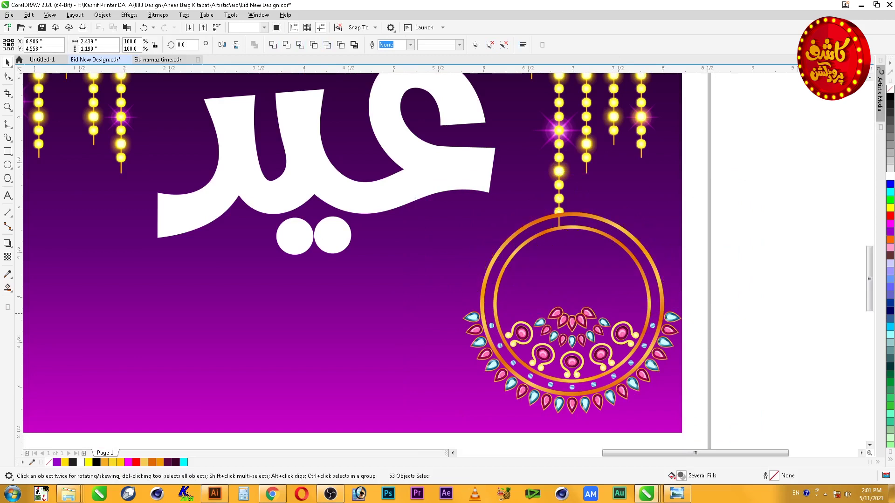
# Delete the copied mandala's inner petal jewels and its rightmost looped jewel ornament
pyautogui.click(622, 333)
pyautogui.press('Delete')
pyautogui.click(587, 313)
pyautogui.press('Delete')
pyautogui.click(580, 321)
pyautogui.press('Delete')
pyautogui.click(563, 320)
pyautogui.press('Delete')
pyautogui.click(574, 324)
pyautogui.press('Delete')
pyautogui.click(581, 340)
pyautogui.press('Delete')
pyautogui.click(604, 323)
pyautogui.press('Delete')
pyautogui.click(554, 336)
pyautogui.press('Delete')
pyautogui.press('Delete')
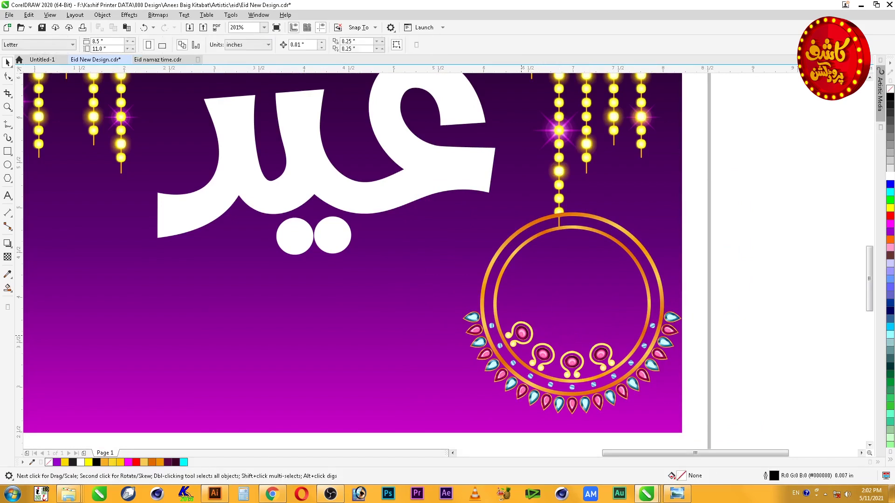
# Delete the remaining looped jewel ornaments and both gold rings of the copied mandala
pyautogui.click(519, 333)
pyautogui.keyDown('shift'); pyautogui.click(542, 355); pyautogui.keyUp('shift')
pyautogui.press('Delete')
pyautogui.click(572, 361)
pyautogui.press('Delete')
pyautogui.click(601, 354)
pyautogui.press('Delete')
pyautogui.click(657, 281)
pyautogui.press('Delete')
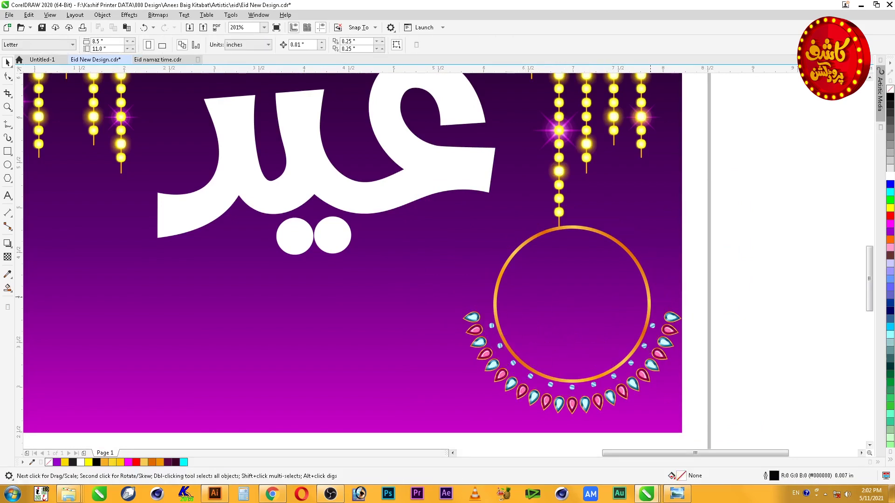
pyautogui.click(648, 298)
pyautogui.press('Delete')
# Delete the small round blue beads inside the copied mandala's jewel arc, undoing the accidental removal of the background
pyautogui.click(652, 325)
pyautogui.press('Delete')
pyautogui.click(643, 345)
pyautogui.press('Delete')
pyautogui.click(593, 385)
pyautogui.press('Delete')
pyautogui.click(572, 387)
pyautogui.press('Delete')
pyautogui.click(550, 385)
pyautogui.press('Delete')
pyautogui.click(525, 377)
pyautogui.press('Delete')
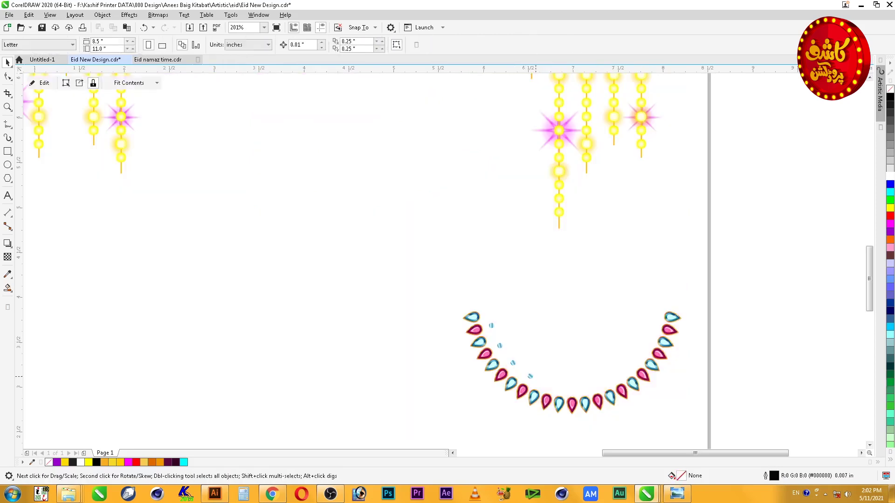
pyautogui.hotkey('ctrl', 'z')
pyautogui.click(530, 376)
pyautogui.press('Delete')
pyautogui.click(513, 363)
pyautogui.press('Delete')
pyautogui.click(500, 346)
pyautogui.press('Delete')
pyautogui.click(491, 326)
pyautogui.press('Delete')
# Delete the leftover jewel arc from the background's lower-right corner
pyautogui.moveTo(424, 281); pyautogui.dragTo(764, 421)
pyautogui.press('F3')
pyautogui.press('F2')
pyautogui.moveTo(253, 191); pyautogui.dragTo(681, 471)
pyautogui.press('Escape')
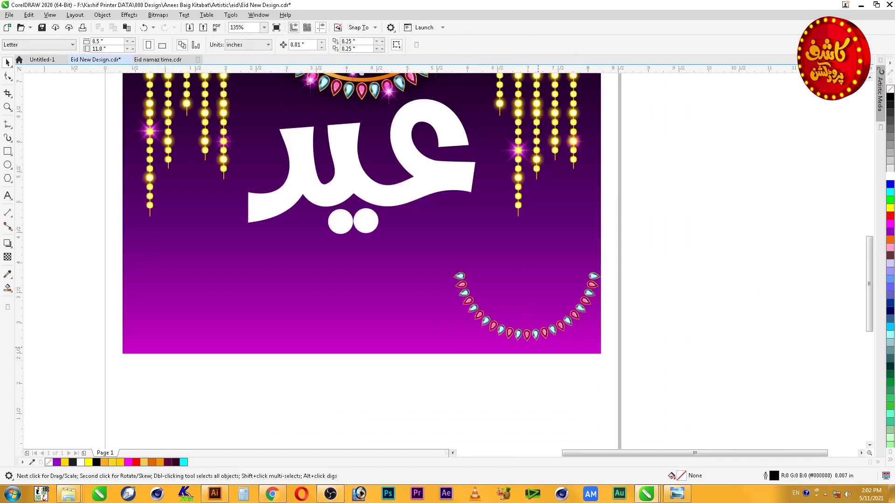
pyautogui.press('F3')
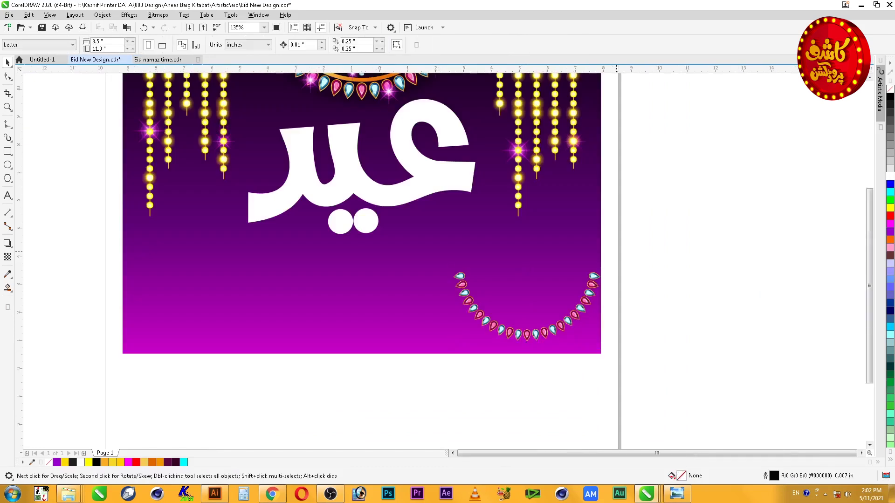
pyautogui.moveTo(617, 252); pyautogui.dragTo(529, 308)
pyautogui.press('Delete')
# Copy the spare mandala beside the page to the empty area below it and ungroup the copy
pyautogui.moveTo(269, 169); pyautogui.dragTo(295, 289)
pyautogui.rightClick(295, 290)
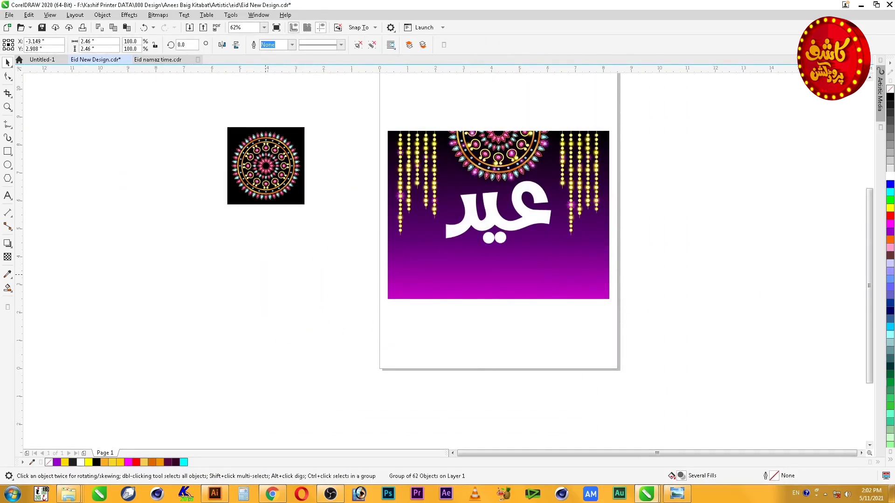
pyautogui.press('F2')
pyautogui.moveTo(251, 236); pyautogui.dragTo(351, 326)
pyautogui.hotkey('ctrl', 'u')
pyautogui.press('Escape')
# Delete the copy's gold rings, inner jewels, looped ornaments and small beads, keeping only the outer ring of drop jewels
pyautogui.click(448, 182)
pyautogui.press('Delete')
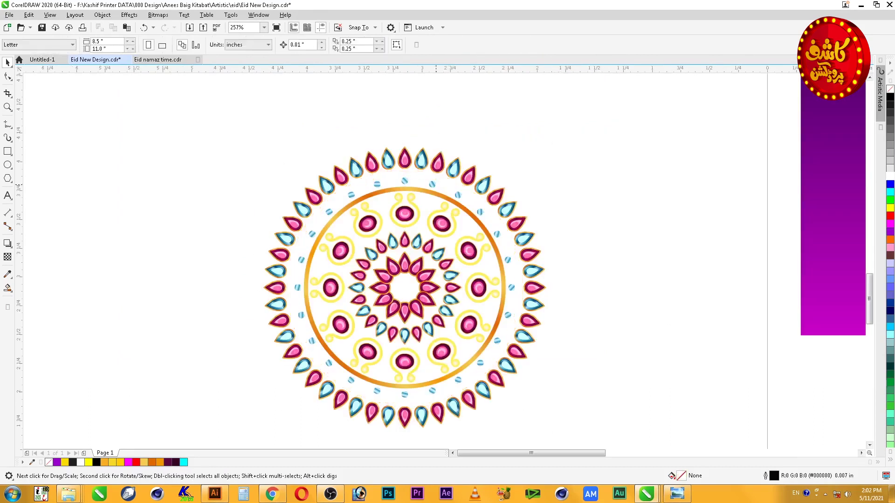
pyautogui.moveTo(511, 341); pyautogui.dragTo(512, 342)
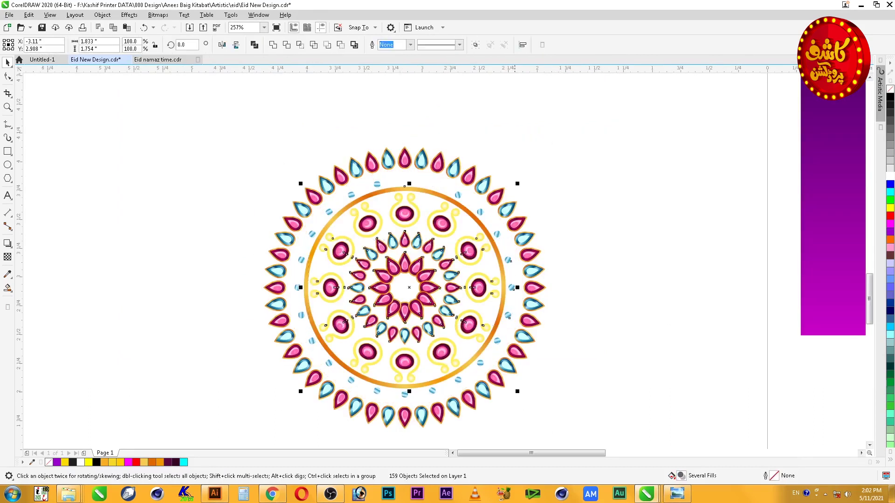
pyautogui.press('Delete')
pyautogui.moveTo(463, 386); pyautogui.dragTo(464, 387)
pyautogui.press('Delete')
pyautogui.moveTo(482, 335); pyautogui.dragTo(483, 336)
pyautogui.press('Delete')
pyautogui.moveTo(297, 198); pyautogui.dragTo(336, 371)
pyautogui.press('Delete')
pyautogui.click(298, 288)
pyautogui.press('Delete')
pyautogui.click(312, 340)
pyautogui.press('Delete')
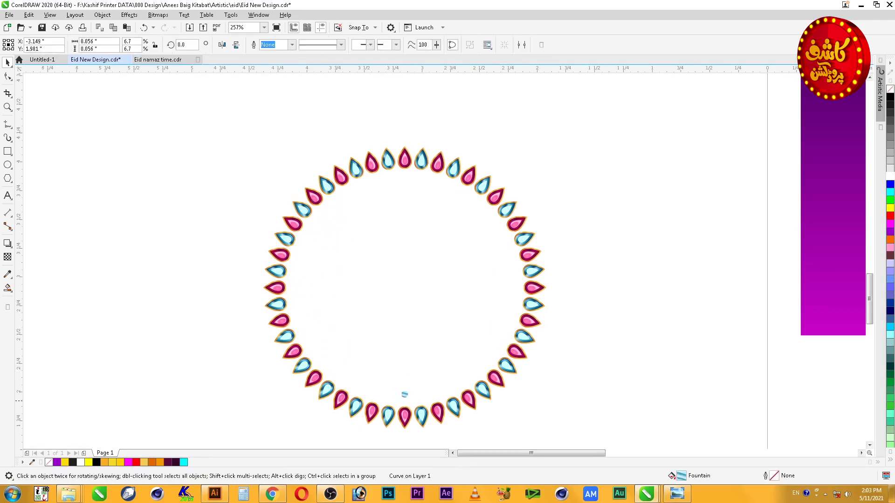
# Centre the grouped jewel ring horizontally on the background below the mandala, enlarged to about 3.47 in
pyautogui.scroll(-2, 687, 258)
pyautogui.press('F2')
pyautogui.moveTo(458, 356)
pyautogui.mouseDown()
pyautogui.moveTo(858, 144)
pyautogui.moveTo(862, 115)
pyautogui.mouseUp()
pyautogui.moveTo(339, 244); pyautogui.dragTo(133, 402)
pyautogui.moveTo(255, 369); pyautogui.dragTo(640, 326)
pyautogui.keyDown('shift'); pyautogui.click(640, 325); pyautogui.keyUp('shift')
pyautogui.press('c')
pyautogui.keyDown('shift'); pyautogui.click(639, 325); pyautogui.keyUp('shift')
pyautogui.moveTo(630, 231); pyautogui.dragTo(630, 216)
pyautogui.press('F2')
pyautogui.moveTo(401, 128); pyautogui.dragTo(750, 361)
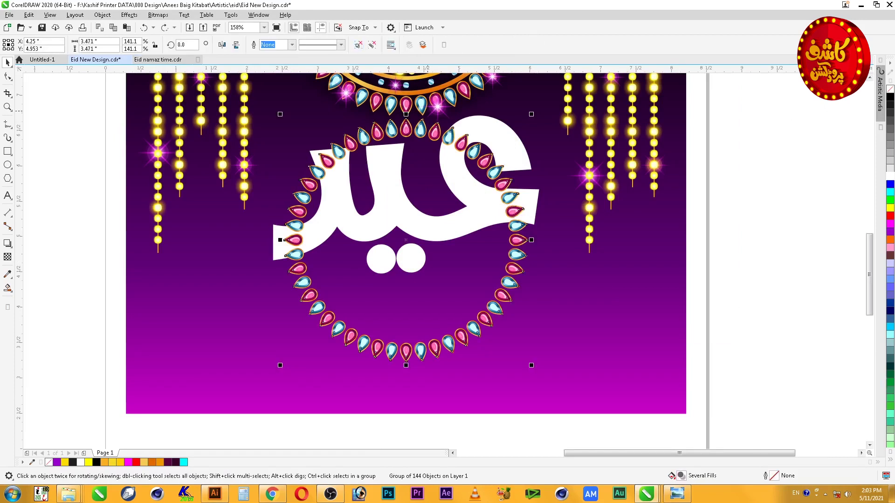
# Ungroup the jewel ring, group its lower-half jewels and delete the upper-half ones
pyautogui.hotkey('ctrl', 'u')
pyautogui.moveTo(231, 429); pyautogui.dragTo(574, 199)
pyautogui.moveTo(92, 192); pyautogui.dragTo(322, 247)
pyautogui.hotkey('ctrl', 'g')
pyautogui.moveTo(90, 306); pyautogui.dragTo(543, 98)
pyautogui.press('Delete')
pyautogui.hotkey('ctrl', 'z')
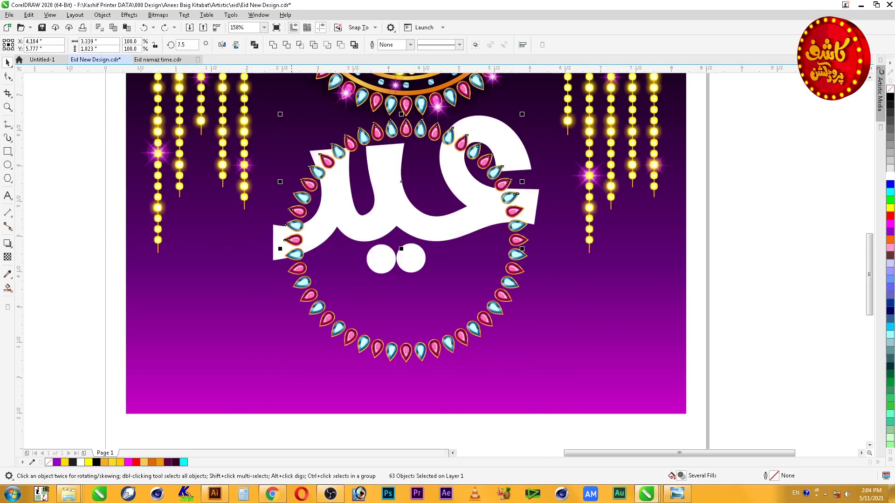
pyautogui.press('Delete')
# Delete the stray blue jewel beside the lettering and regroup the lower jewel arc
pyautogui.click(451, 347)
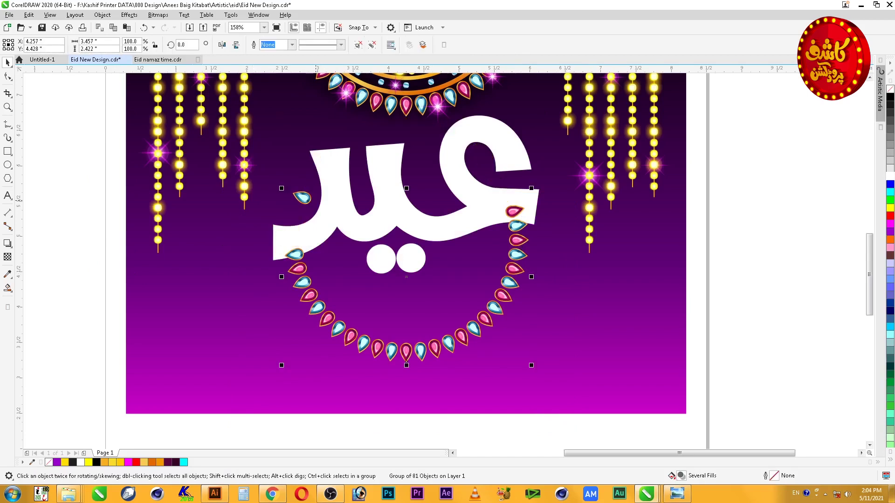
pyautogui.keyDown('ctrl'); pyautogui.click(302, 197); pyautogui.keyUp('ctrl')
pyautogui.press('Delete')
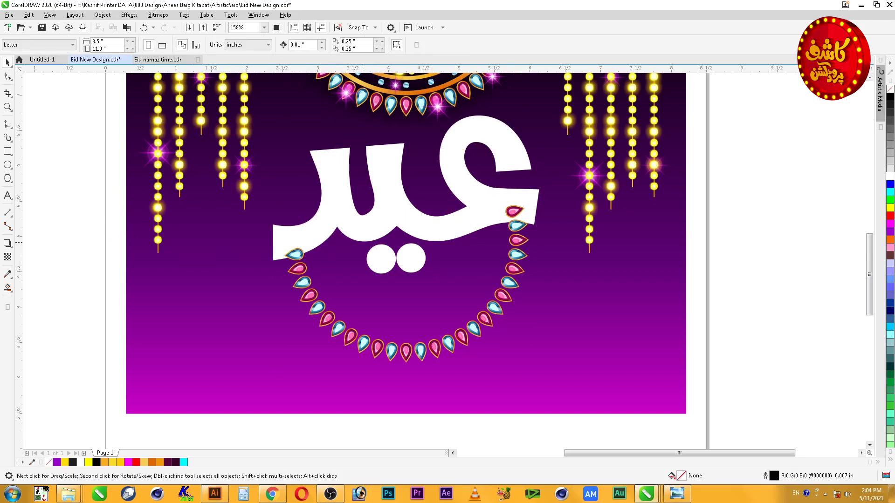
pyautogui.moveTo(263, 413); pyautogui.dragTo(567, 202)
pyautogui.hotkey('ctrl', 'g')
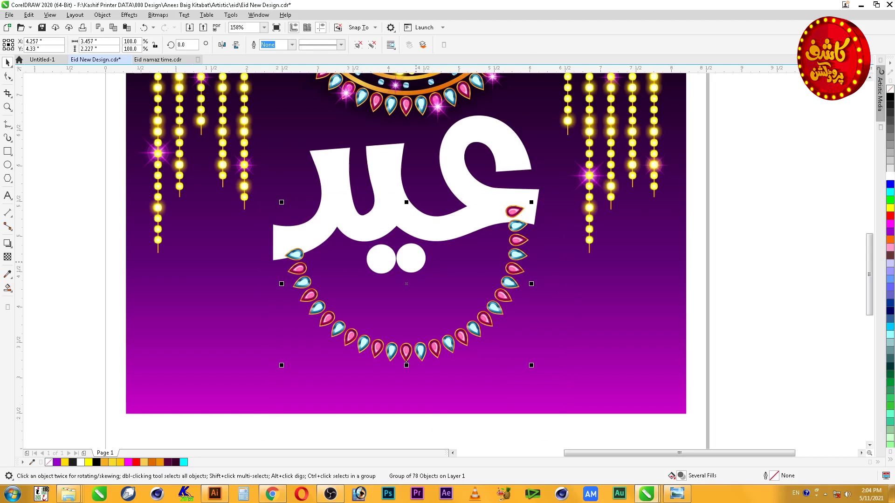
# Rotate the jewel arc to about 358.473° and place it behind the عید lettering
pyautogui.click(514, 212)
pyautogui.moveTo(531, 202); pyautogui.dragTo(533, 203)
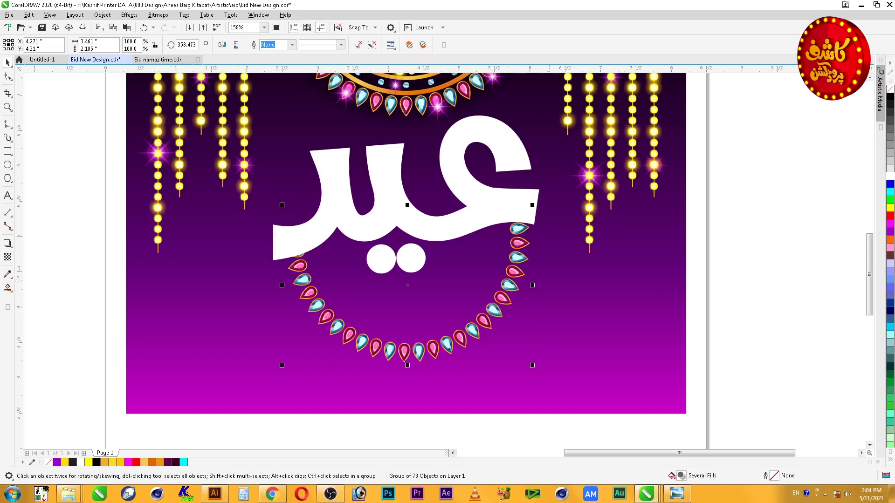
pyautogui.press('F3')
pyautogui.scroll(2, 540, 223)
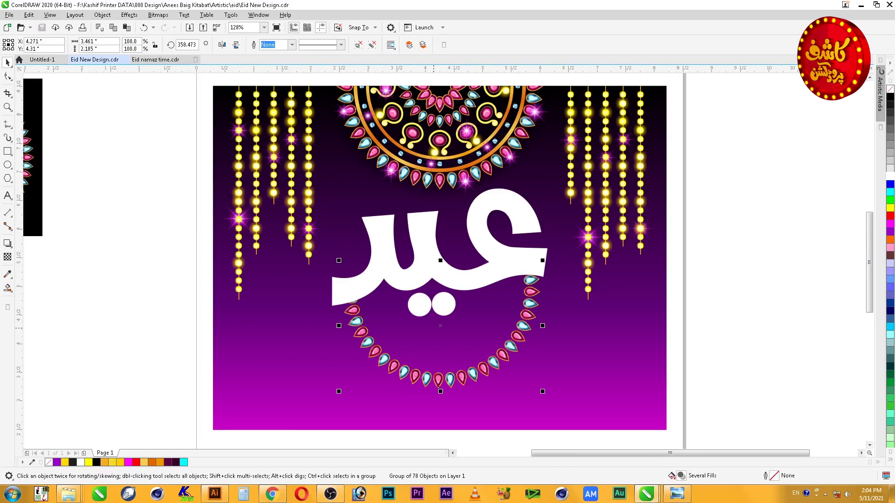
pyautogui.press('Escape')
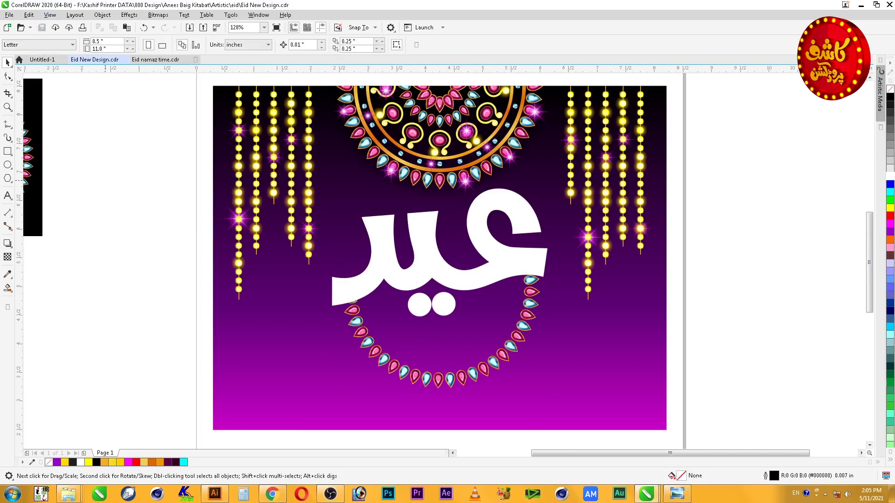
# Draw an unfilled circle around the jewel arc and move it to surround the jewels
pyautogui.click(474, 378)
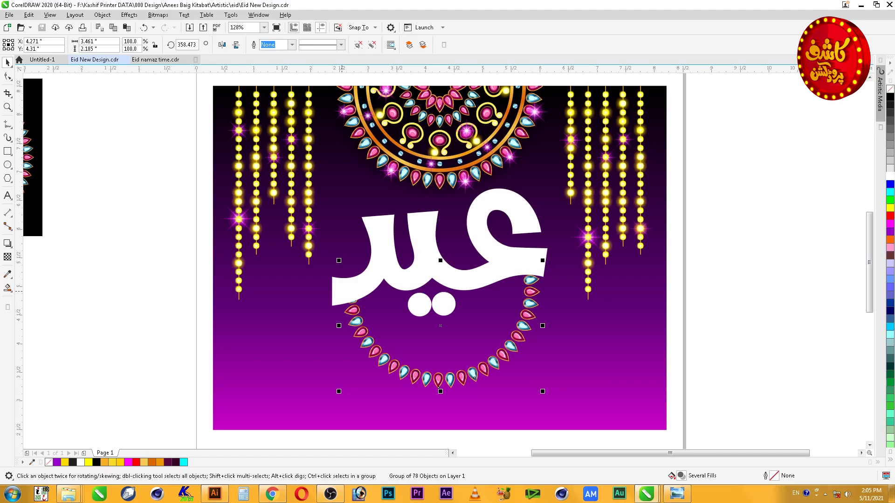
pyautogui.press('F7')
pyautogui.moveTo(336, 233); pyautogui.dragTo(540, 437)
pyautogui.press('space')
pyautogui.moveTo(526, 371); pyautogui.dragTo(526, 330)
pyautogui.moveTo(545, 189); pyautogui.dragTo(550, 186)
# Fit the circle, about 3.41 in across, around the jewel arc and rotate it to about 358.757°
pyautogui.press('F2')
pyautogui.moveTo(284, 214); pyautogui.dragTo(630, 413)
pyautogui.moveTo(580, 322); pyautogui.dragTo(579, 321)
pyautogui.click(532, 341)
pyautogui.keyDown('shift'); pyautogui.click(543, 364); pyautogui.keyUp('shift')
pyautogui.moveTo(608, 419); pyautogui.dragTo(596, 407)
pyautogui.moveTo(546, 329); pyautogui.dragTo(541, 329)
pyautogui.moveTo(540, 329); pyautogui.dragTo(541, 333)
pyautogui.click(541, 333)
pyautogui.moveTo(592, 412); pyautogui.dragTo(590, 419)
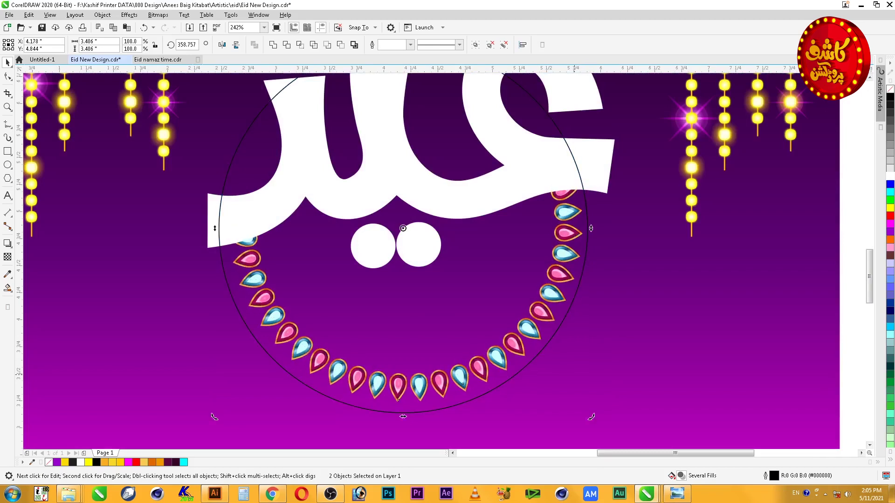
pyautogui.click(855, 363)
pyautogui.moveTo(528, 364); pyautogui.dragTo(531, 361)
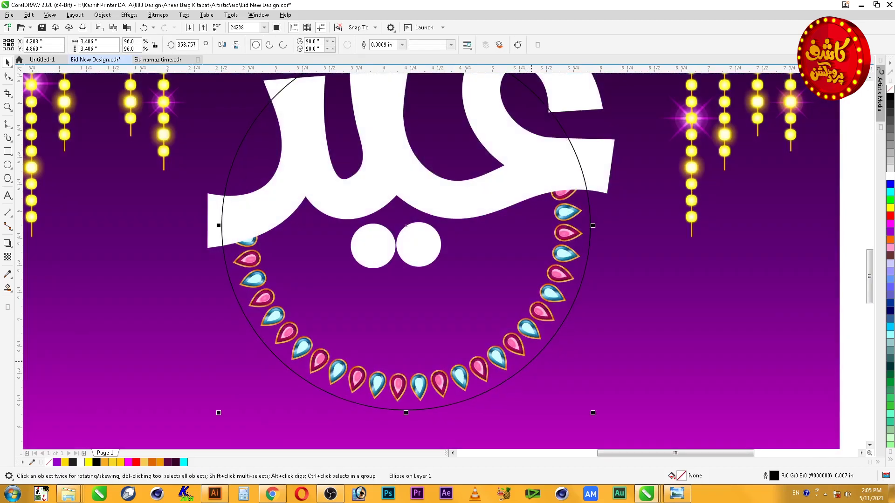
# Draw a closed freehand shape running along the lettering's baseline strokes and around the circle's upper part
pyautogui.scroll(-2, 532, 360)
pyautogui.press('F2')
pyautogui.moveTo(326, 155); pyautogui.dragTo(655, 423)
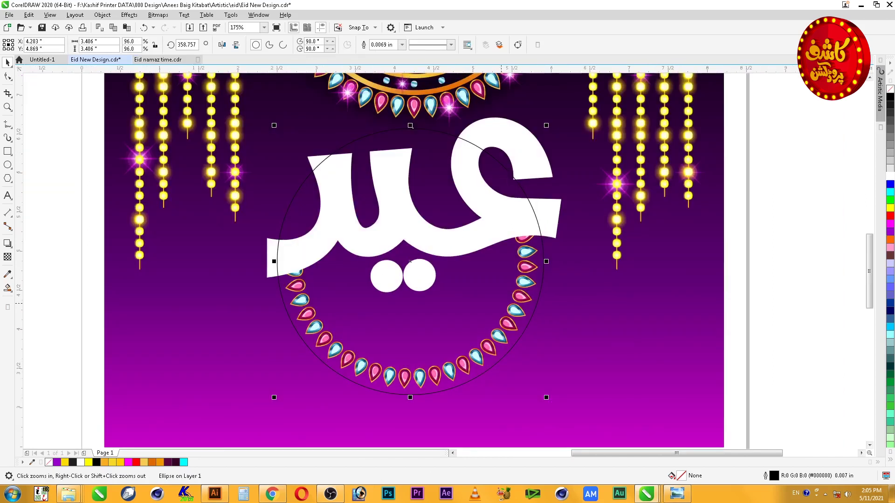
pyautogui.moveTo(254, 266); pyautogui.dragTo(345, 229)
pyautogui.moveTo(573, 218)
pyautogui.mouseDown()
pyautogui.moveTo(456, 112)
pyautogui.moveTo(223, 225)
pyautogui.mouseUp()
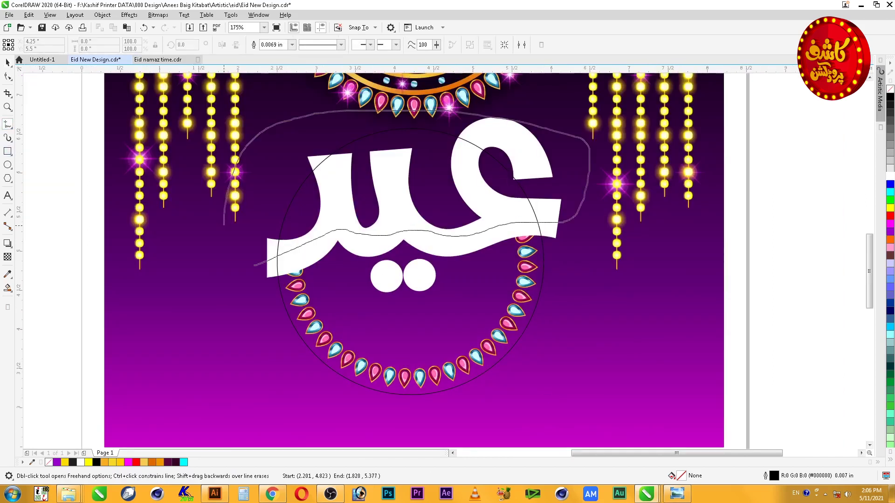
# Trim the circle's upper part away with the freehand shape, then delete that shape
pyautogui.press('space')
pyautogui.keyDown('shift'); pyautogui.click(280, 282); pyautogui.keyUp('shift')
pyautogui.click(286, 45)
pyautogui.press('Delete')
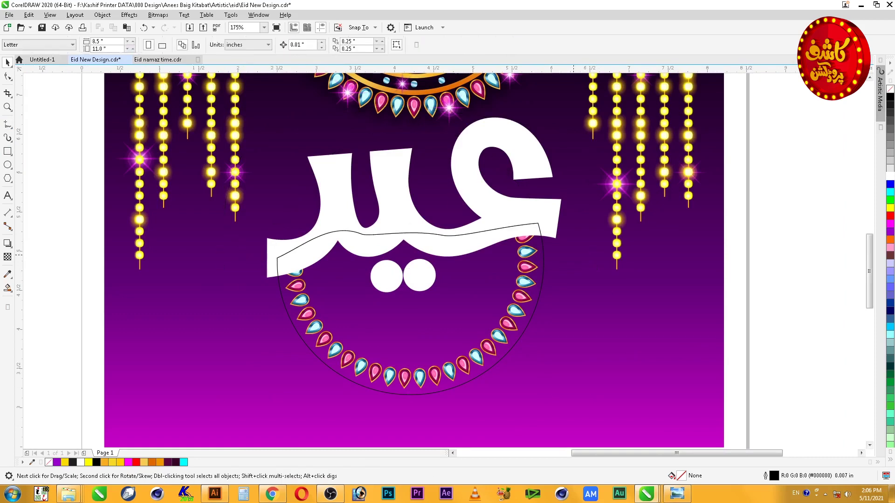
# Fill the trimmed circle behind the jewel arc with white and remove its outline
pyautogui.click(344, 231)
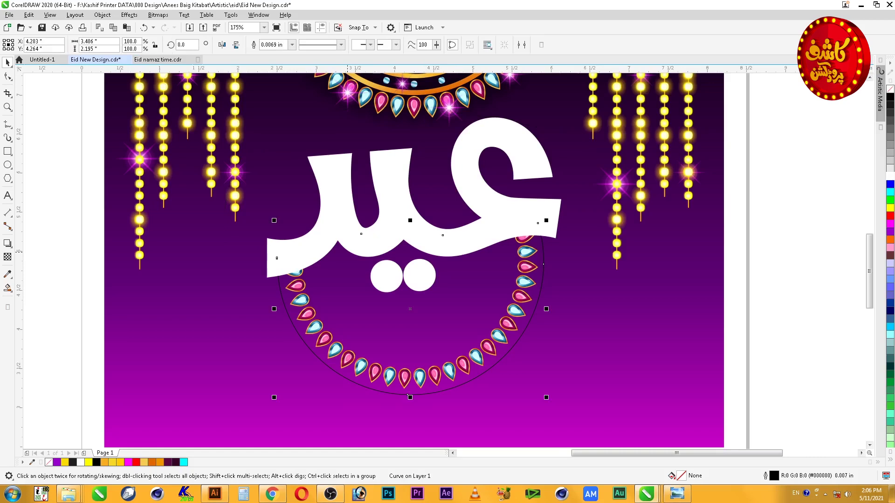
pyautogui.click(890, 177)
pyautogui.rightClick(890, 89)
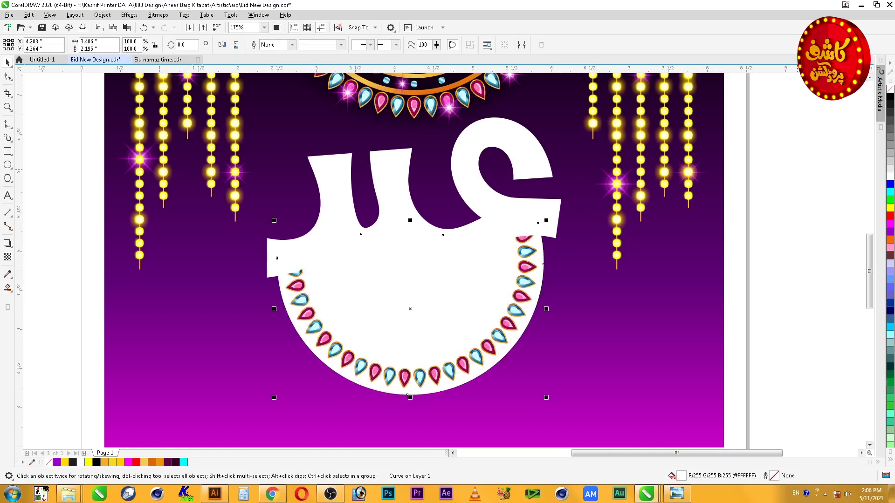
pyautogui.click(811, 301)
# Copy the golden-orange fountain fill from the spare mandala beside the page onto the عید lettering
pyautogui.click(540, 204)
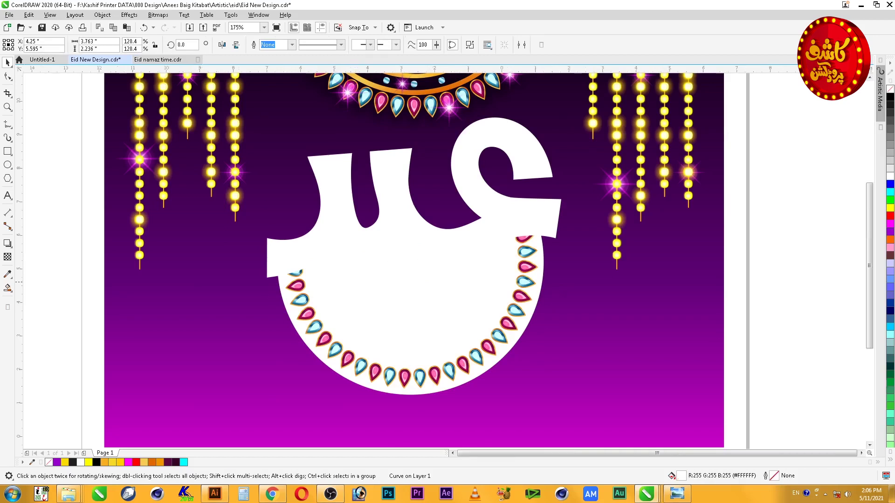
pyautogui.scroll(-3, 447, 256)
pyautogui.press('z')
pyautogui.moveTo(482, 131); pyautogui.dragTo(740, 353)
pyautogui.press('m')
pyautogui.press('f')
pyautogui.press('Return')
pyautogui.click(54, 141)
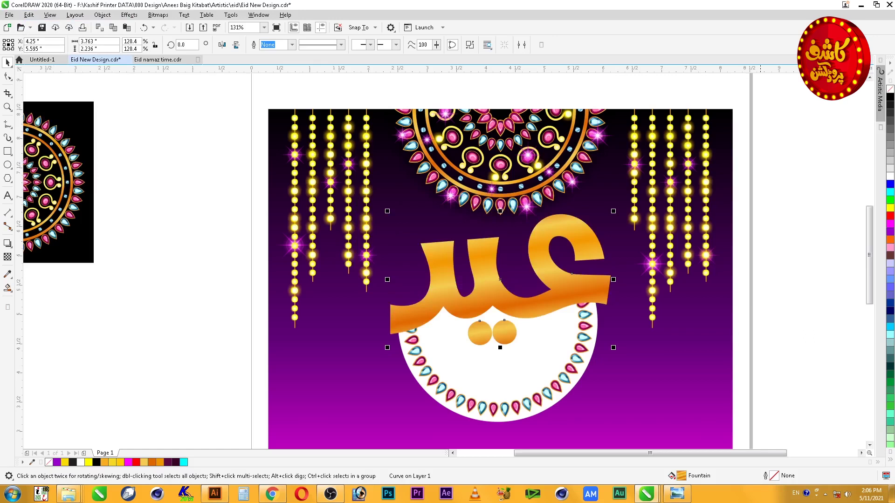
# Review the gold-filled lettering over the white trimmed circle up close and save the document
pyautogui.click(763, 263)
pyautogui.scroll(-3, 764, 263)
pyautogui.press('F2')
pyautogui.moveTo(500, 182); pyautogui.dragTo(777, 375)
pyautogui.moveTo(717, 154); pyautogui.dragTo(282, 367)
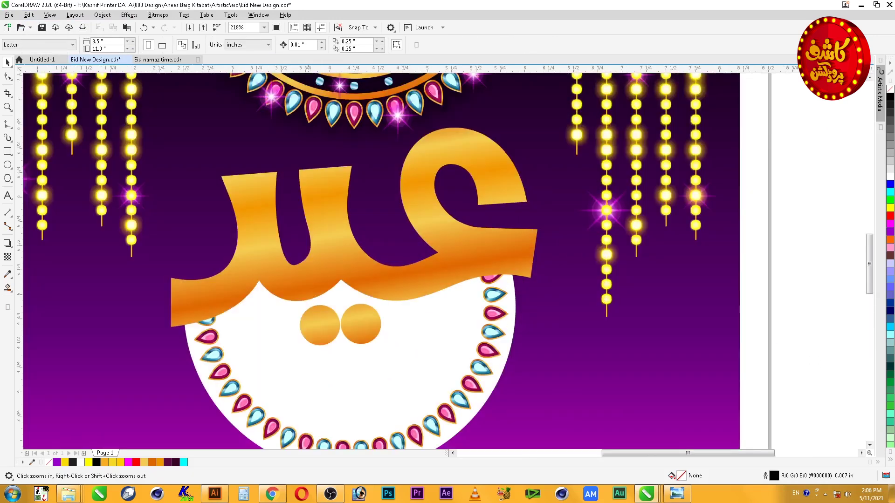
pyautogui.click(358, 321)
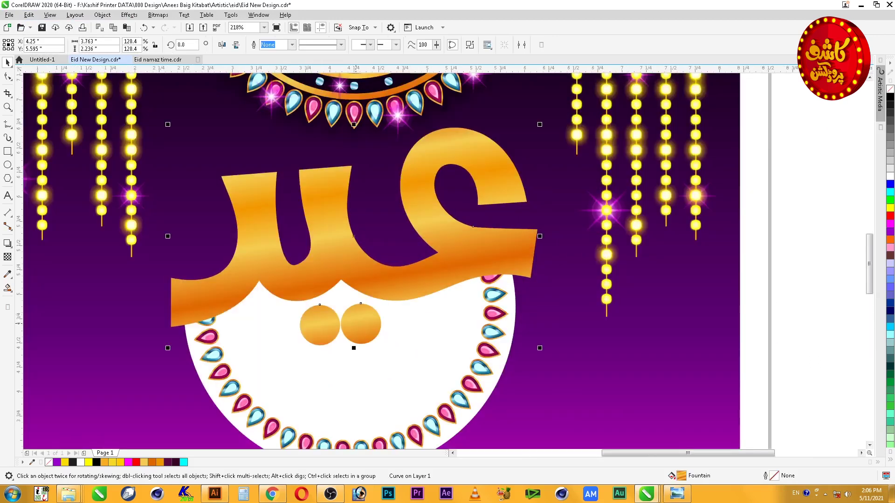
pyautogui.click(467, 262)
pyautogui.click(467, 262)
pyautogui.press('F3')
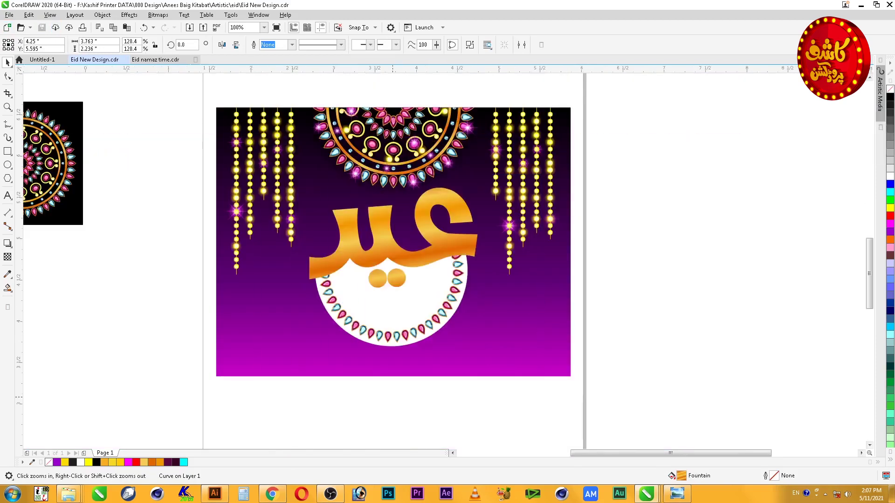
# Paste the round gold plate picture into the design
pyautogui.moveTo(284, 174); pyautogui.dragTo(510, 378)
pyautogui.click(442, 322)
pyautogui.hotkey('ctrl', 'v')
pyautogui.press('F3')
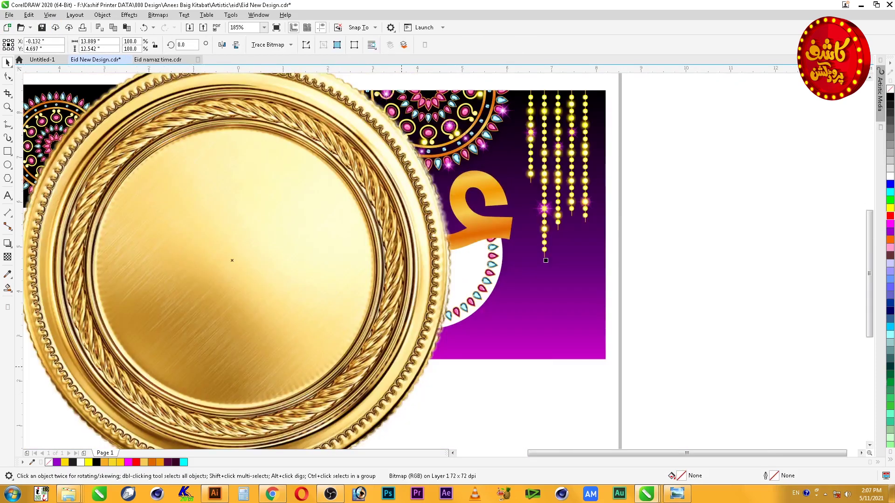
# Scale the gold plate picture down over the عید lettering and stretch it to about 6.01 by 4.80 inches
pyautogui.moveTo(347, 370); pyautogui.dragTo(364, 361)
pyautogui.moveTo(387, 328); pyautogui.dragTo(387, 327)
pyautogui.moveTo(605, 423); pyautogui.dragTo(411, 249)
pyautogui.moveTo(317, 144); pyautogui.dragTo(443, 272)
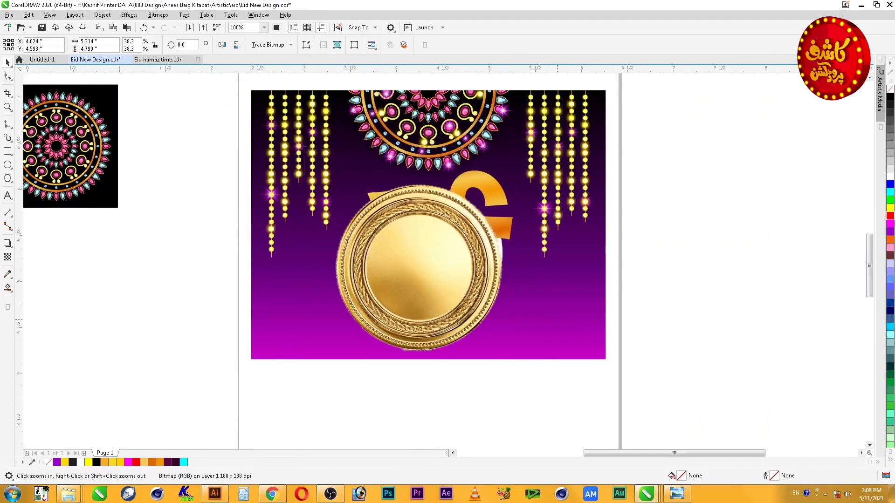
pyautogui.scroll(2, 440, 295)
pyautogui.moveTo(481, 297); pyautogui.dragTo(467, 285)
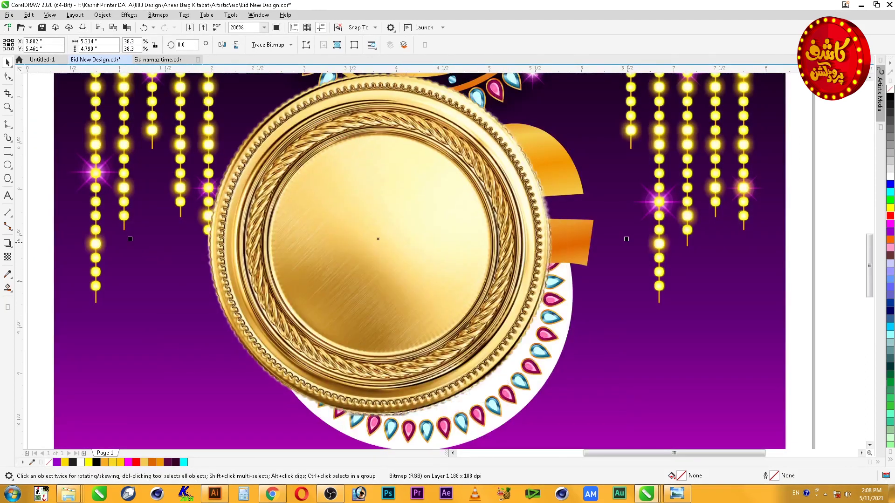
pyautogui.moveTo(627, 239); pyautogui.dragTo(691, 240)
pyautogui.moveTo(491, 319); pyautogui.dragTo(492, 301)
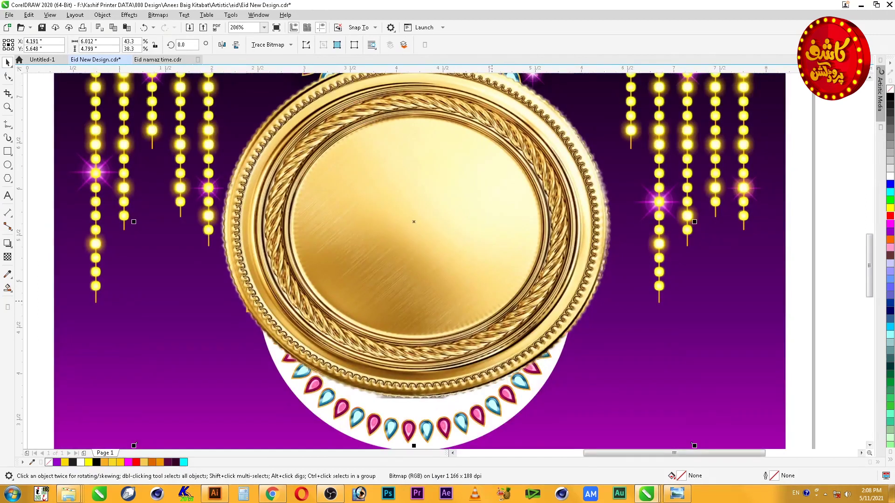
# Apply a Gaussian Blur with an 18.4-pixel radius to the gold plate picture
pyautogui.click(102, 15)
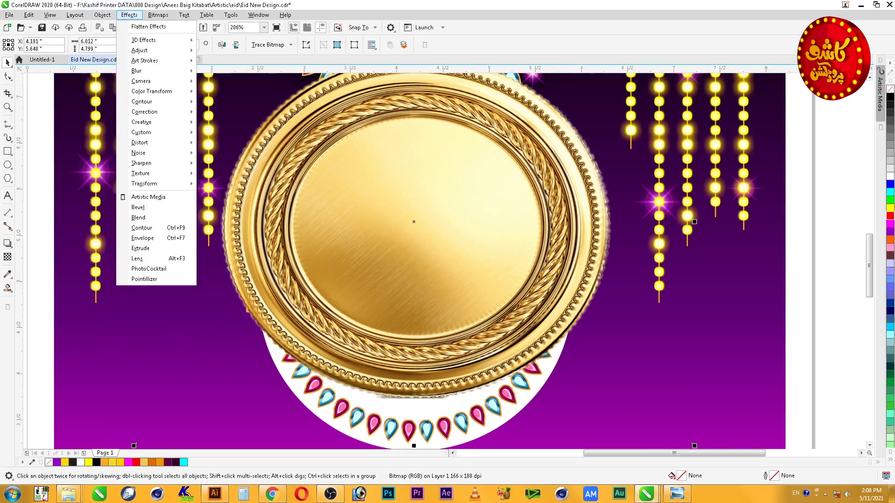
pyautogui.moveTo(129, 15)
pyautogui.moveTo(140, 71)
pyautogui.click(240, 92)
pyautogui.moveTo(391, 238); pyautogui.dragTo(427, 237)
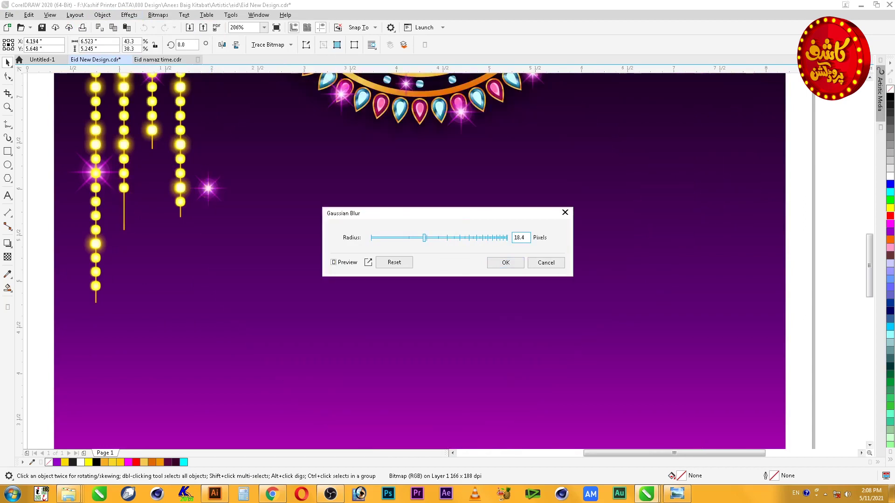
pyautogui.click(505, 262)
# Send the blurred gold picture to the back and PowerClip it inside the عید lettering
pyautogui.hotkey('shift', 'pagedown')
pyautogui.hotkey('alt', 'j')
pyautogui.press('w')
pyautogui.press('p')
pyautogui.click(562, 260)
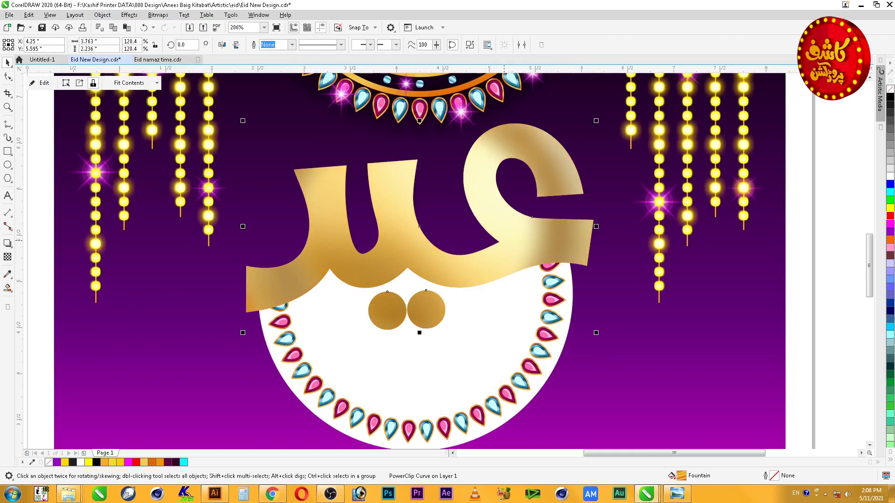
# Open the lettering's PowerClip contents for editing and increase the contrast of the blurred gold picture
pyautogui.keyDown('ctrl'); pyautogui.click(566, 244); pyautogui.keyUp('ctrl')
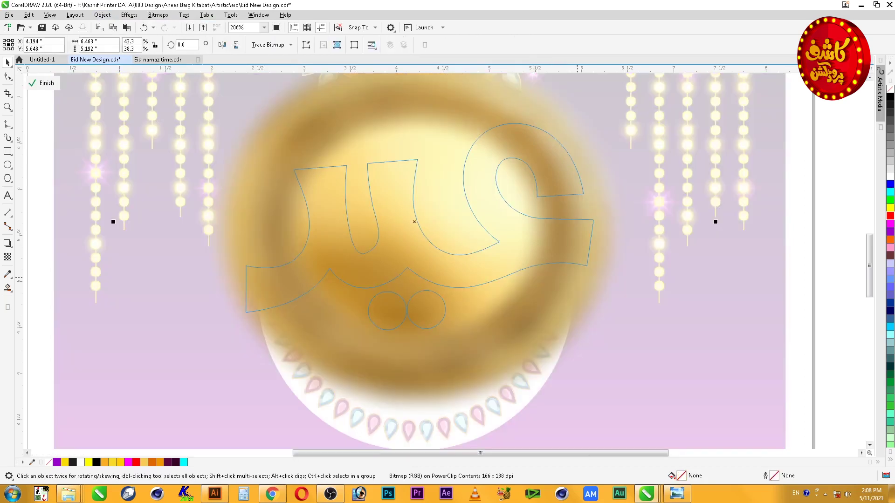
pyautogui.hotkey('ctrl', 'b')
pyautogui.click(429, 277)
pyautogui.moveTo(452, 225); pyautogui.dragTo(459, 238)
pyautogui.click(477, 276)
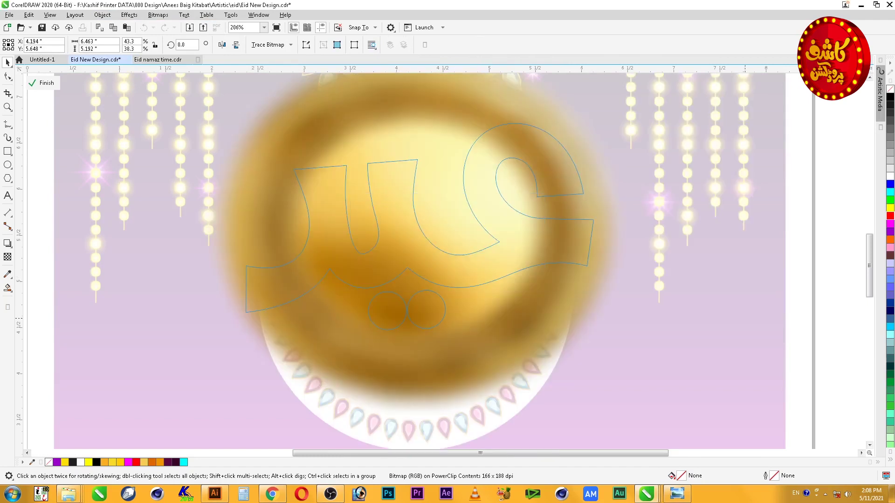
pyautogui.keyDown('ctrl'); pyautogui.click(729, 259); pyautogui.keyUp('ctrl')
# Raise the blurred gold picture's contrast slightly more and finish editing the lettering's contents
pyautogui.keyDown('ctrl'); pyautogui.click(555, 229); pyautogui.keyUp('ctrl')
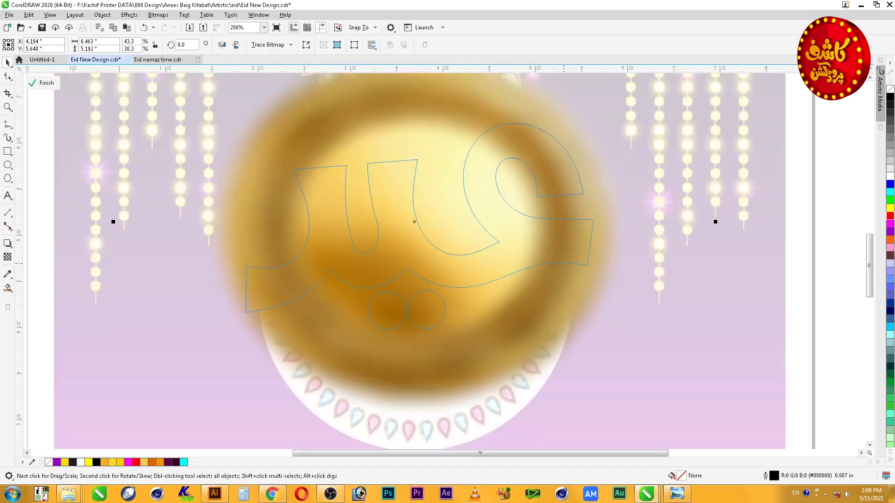
pyautogui.hotkey('ctrl', 'b')
pyautogui.moveTo(459, 238); pyautogui.dragTo(464, 238)
pyautogui.click(477, 276)
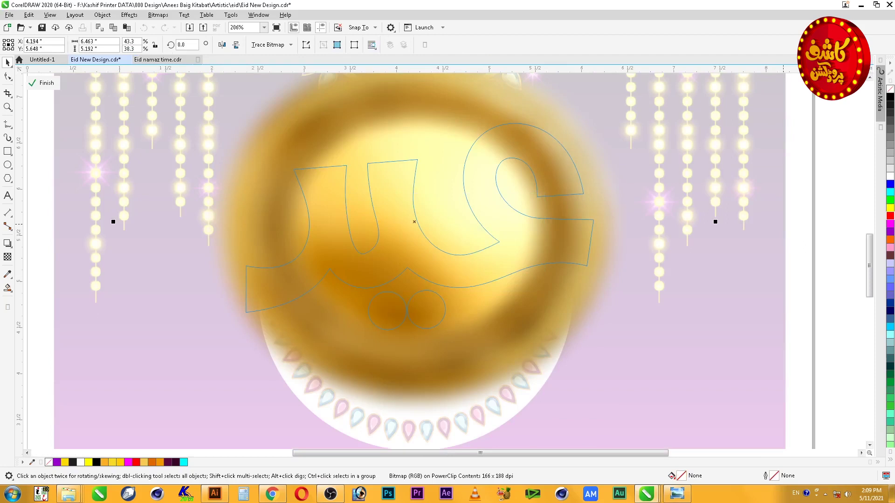
pyautogui.keyDown('ctrl'); pyautogui.click(796, 233); pyautogui.keyUp('ctrl')
pyautogui.click(552, 227)
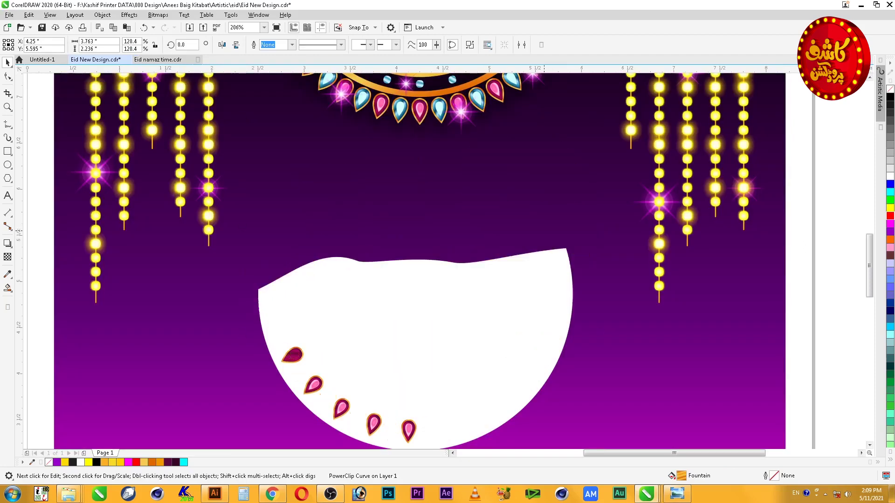
# Save the document and inspect the lettering's new metallic gold texture up close
pyautogui.press('F4')
pyautogui.press('F2')
pyautogui.moveTo(382, 156); pyautogui.dragTo(592, 356)
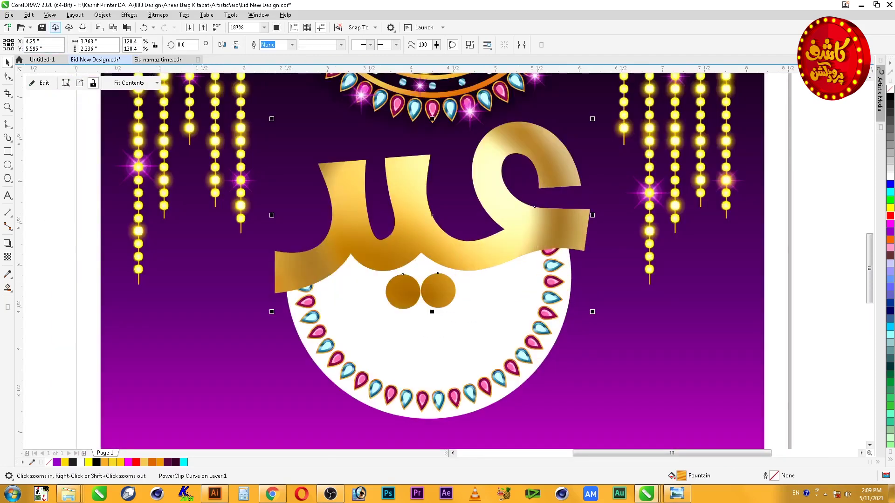
pyautogui.moveTo(621, 102); pyautogui.dragTo(233, 327)
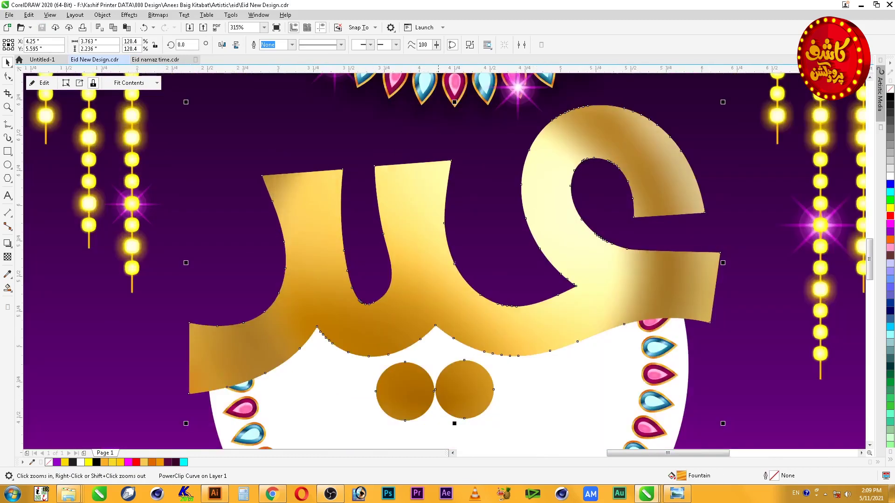
pyautogui.press('F4')
# Apply a magenta-to-white linear fountain fill rotated to 28.7° to the trimmed circle below the lettering
pyautogui.moveTo(296, 225); pyautogui.dragTo(594, 434)
pyautogui.press('space')
pyautogui.keyDown('ctrl'); pyautogui.click(429, 236); pyautogui.keyUp('ctrl')
pyautogui.press('F11')
pyautogui.click(320, 281)
pyautogui.click(377, 295)
pyautogui.click(381, 354)
pyautogui.moveTo(401, 219); pyautogui.dragTo(418, 197)
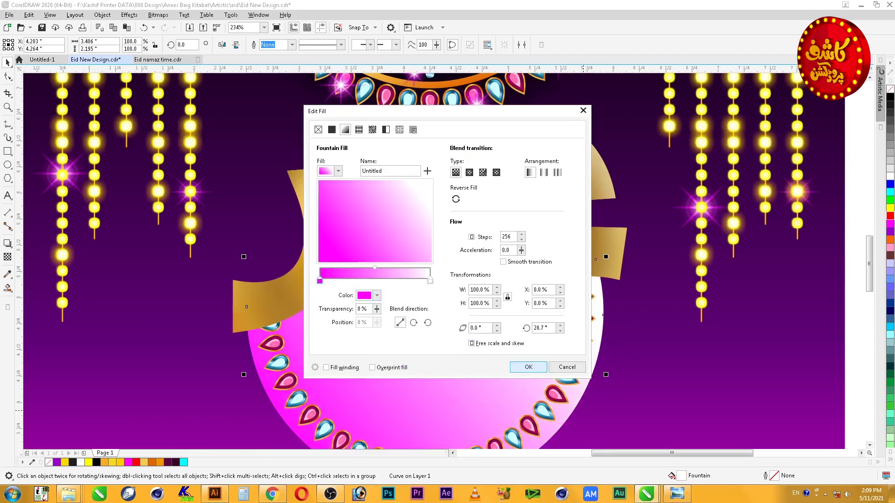
pyautogui.press('Return')
pyautogui.press('Escape')
# Give the gold عید lettering a 0.035-inch outline in dark purple #360043 sampled from the background
pyautogui.scroll(-1, 605, 341)
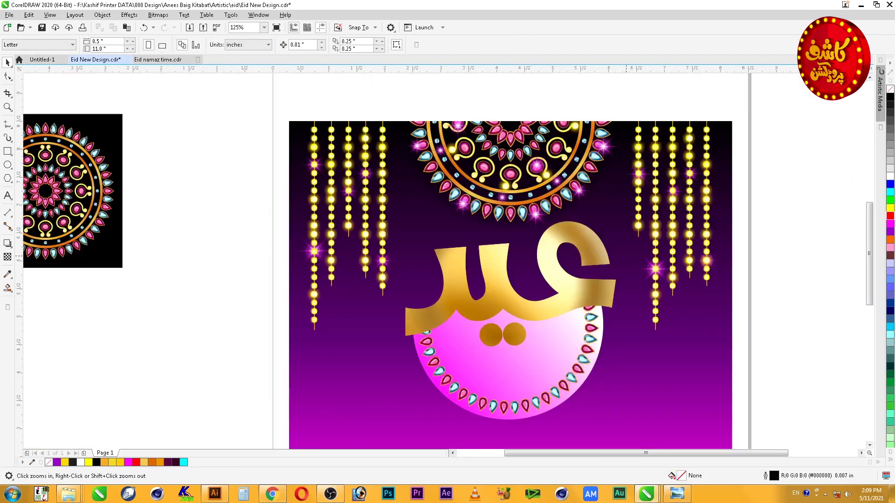
pyautogui.scroll(1, 557, 419)
pyautogui.click(545, 202)
pyautogui.scroll(-1, 555, 192)
pyautogui.press('F2')
pyautogui.moveTo(373, 82); pyautogui.dragTo(690, 289)
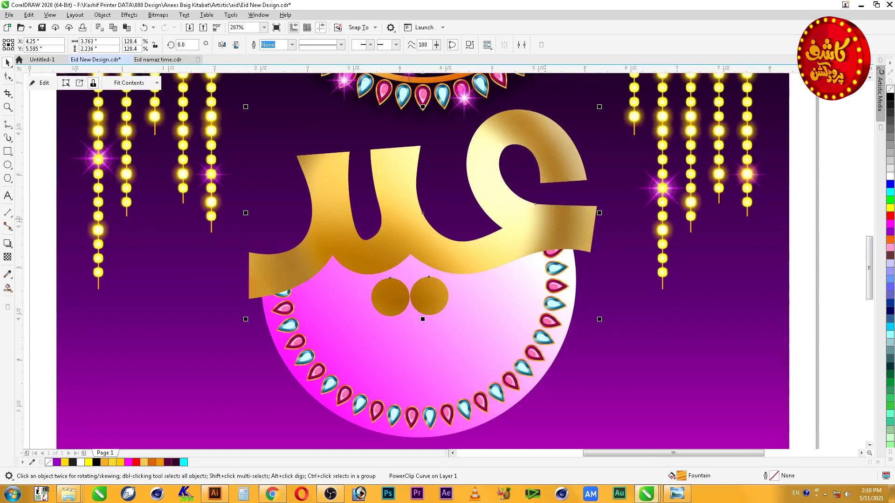
pyautogui.click(572, 290)
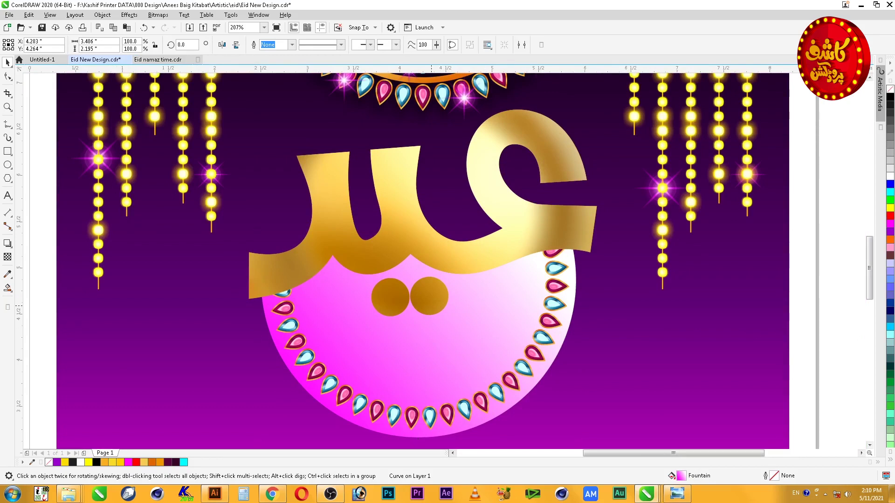
pyautogui.click(425, 296)
pyautogui.press('F12')
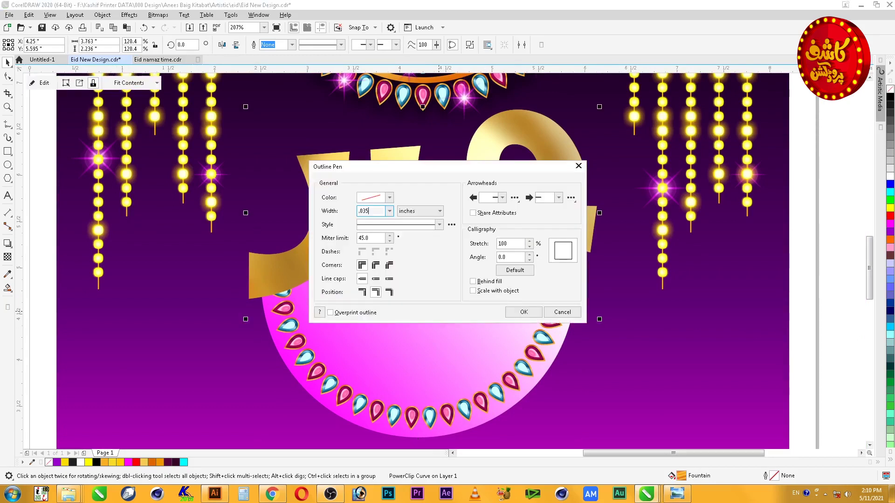
pyautogui.click(390, 197)
pyautogui.click(652, 151)
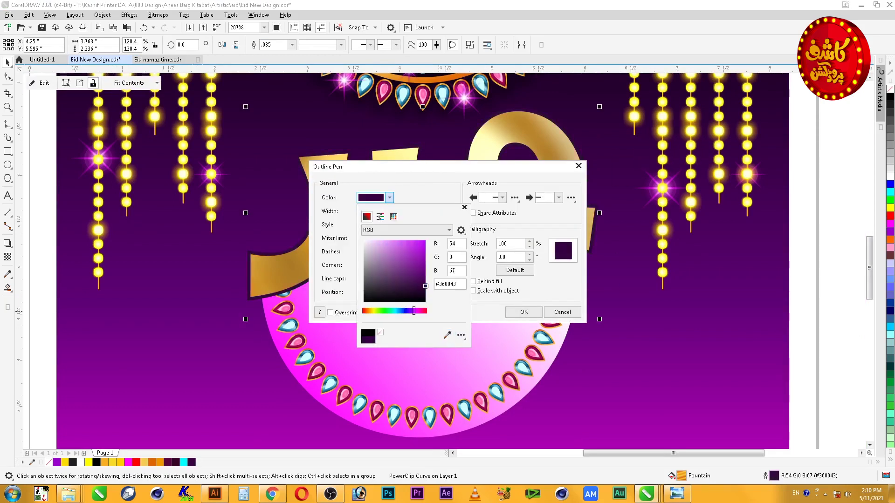
# Round the lettering outline's corners, place it behind the fill, set its width to 0.06 inches and save the document
pyautogui.click(464, 207)
pyautogui.click(375, 265)
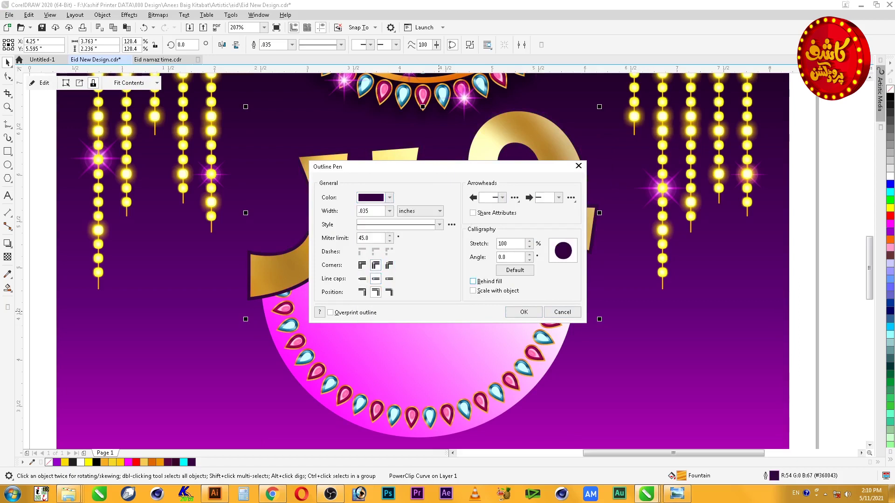
pyautogui.click(472, 281)
pyautogui.click(370, 211)
pyautogui.write('.06')
pyautogui.click(523, 311)
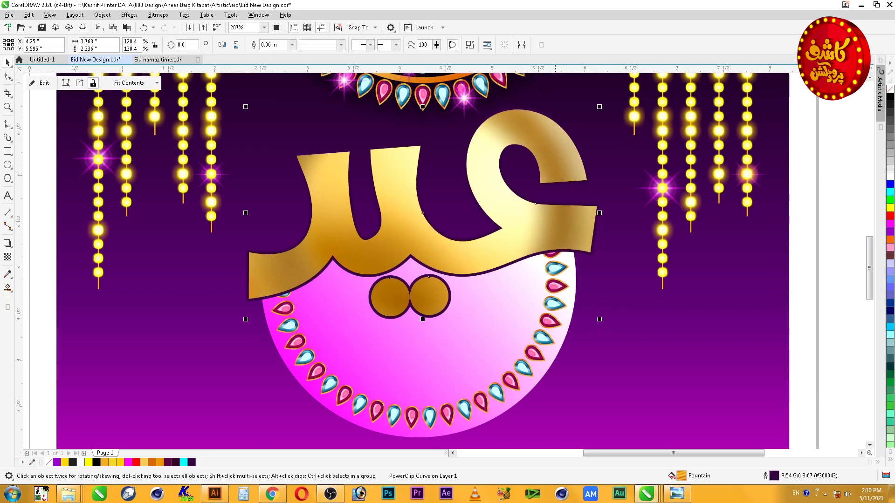
pyautogui.hotkey('ctrl', 's')
# Duplicate the outlined lettering about 0.065 inches straight down and place the copy behind the original
pyautogui.moveTo(532, 228); pyautogui.dragTo(533, 234)
pyautogui.rightClick(533, 233)
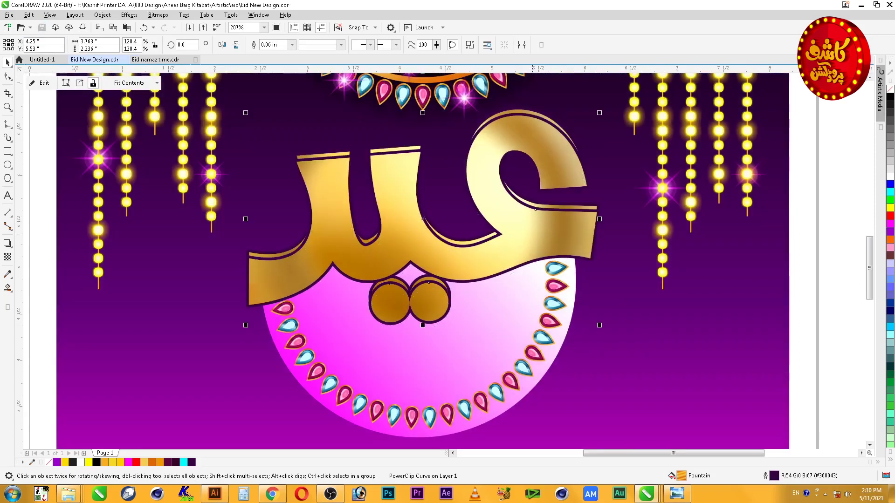
pyautogui.hotkey('ctrl', 'pagedown')
# Remove the PowerClip frame from the rear lettering copy and make its fill and outline dark purple
pyautogui.rightClick(433, 322)
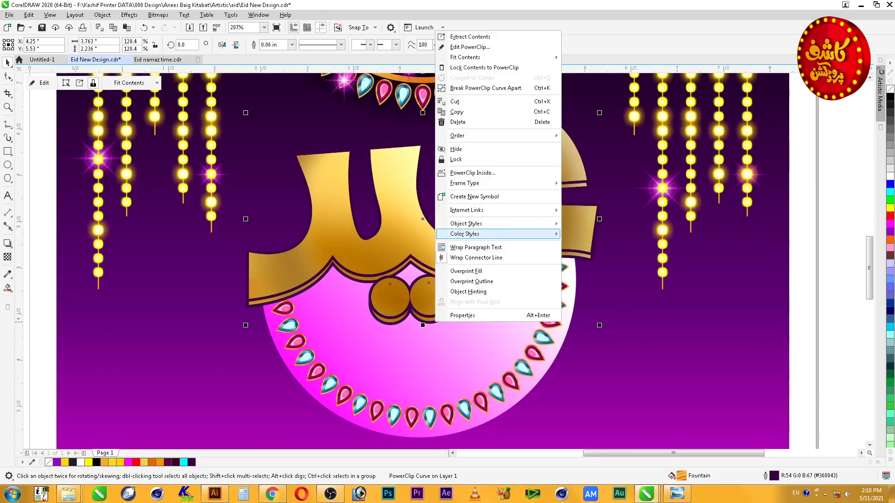
pyautogui.click(461, 183)
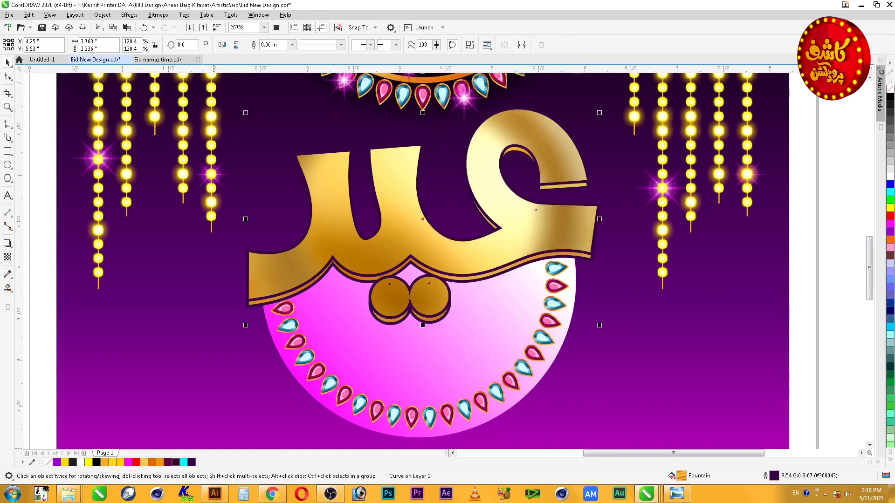
pyautogui.click(176, 462)
pyautogui.rightClick(175, 462)
# Set the start colour of the trimmed circle's fountain fill to pale yellow
pyautogui.click(484, 345)
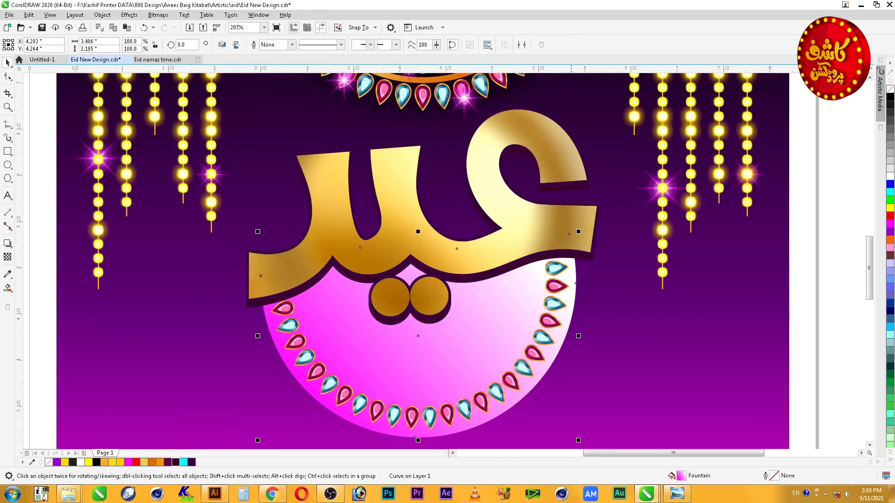
pyautogui.scroll(-1, 629, 293)
pyautogui.press('F2')
pyautogui.moveTo(401, 207); pyautogui.dragTo(709, 385)
pyautogui.press('F11')
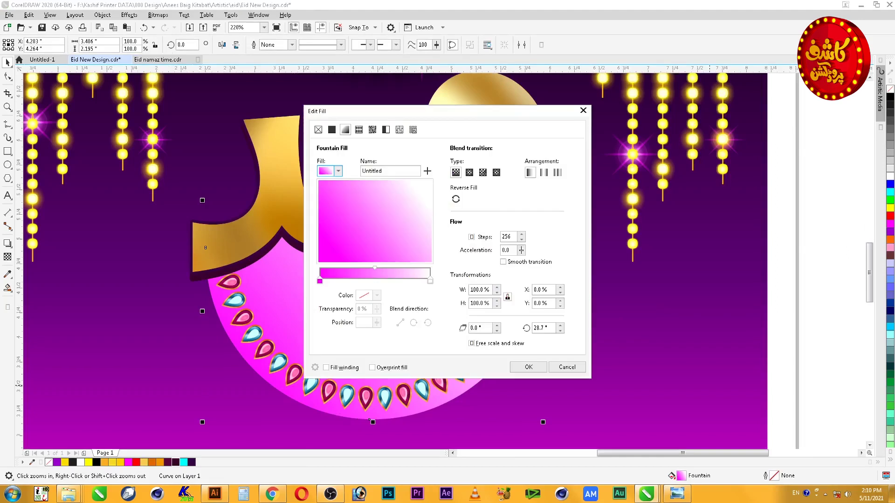
pyautogui.click(320, 281)
pyautogui.click(377, 296)
pyautogui.click(381, 421)
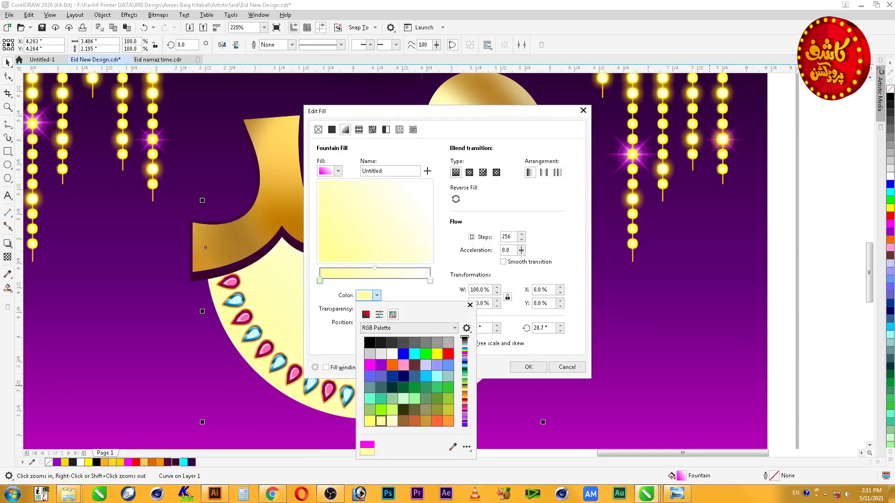
pyautogui.click(392, 421)
pyautogui.click(529, 366)
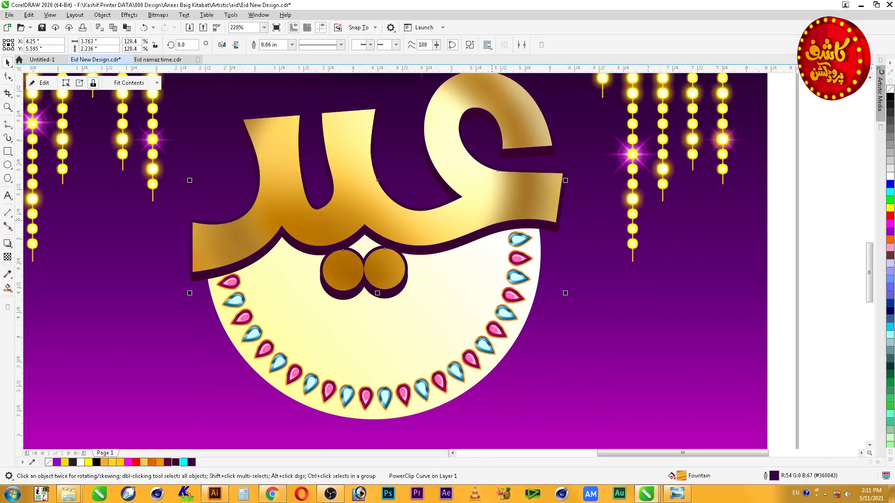
# Duplicate the gold lettering down over the panel's edge, remove the copy's PowerClip frame and outline, and fill it with black
pyautogui.press('F3')
pyautogui.moveTo(661, 122); pyautogui.dragTo(253, 343)
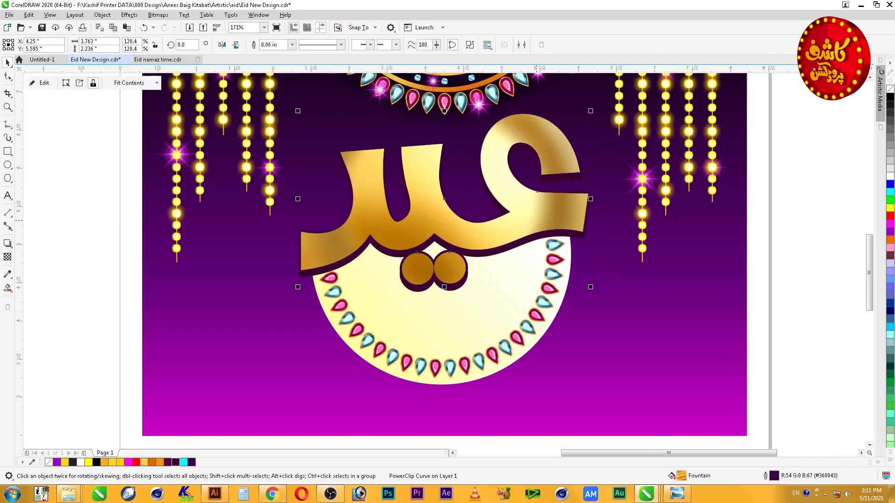
pyautogui.moveTo(444, 198); pyautogui.dragTo(566, 281)
pyautogui.rightClick(658, 193)
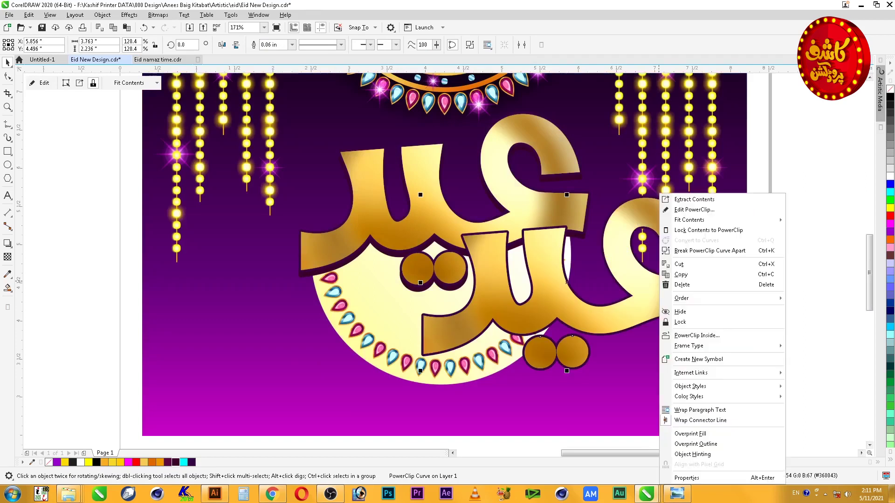
pyautogui.moveTo(727, 220)
pyautogui.moveTo(688, 345)
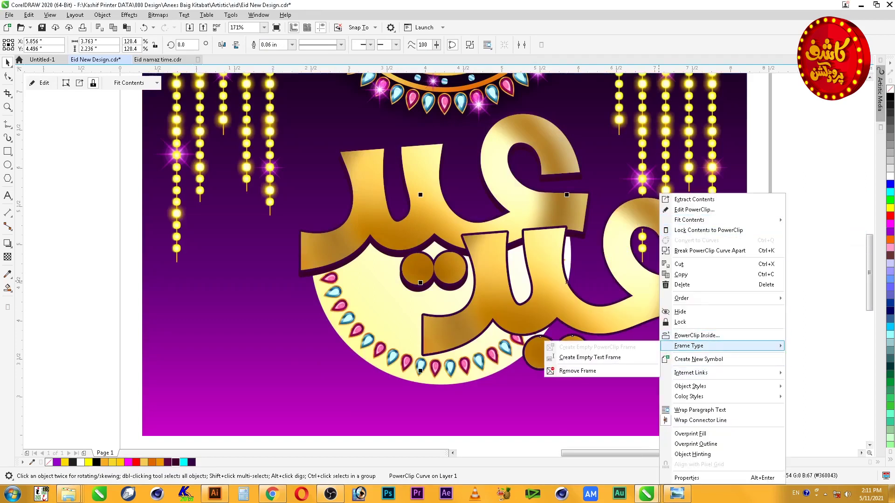
pyautogui.click(577, 370)
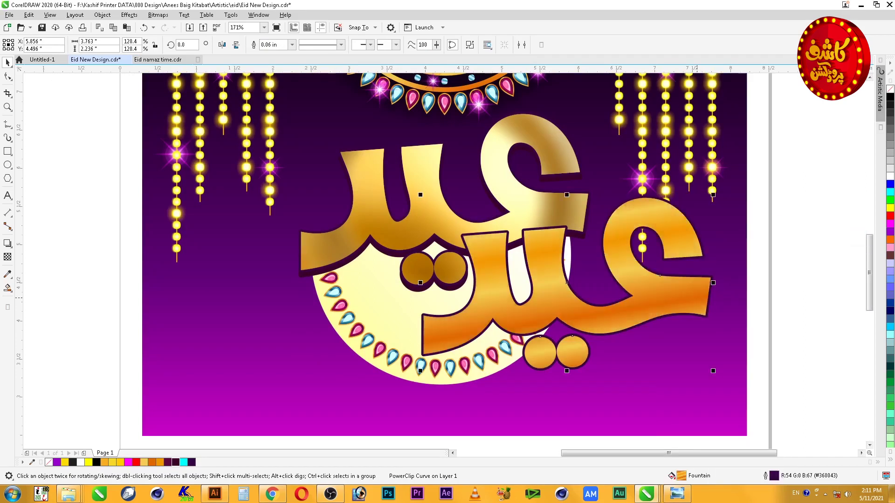
pyautogui.rightClick(890, 89)
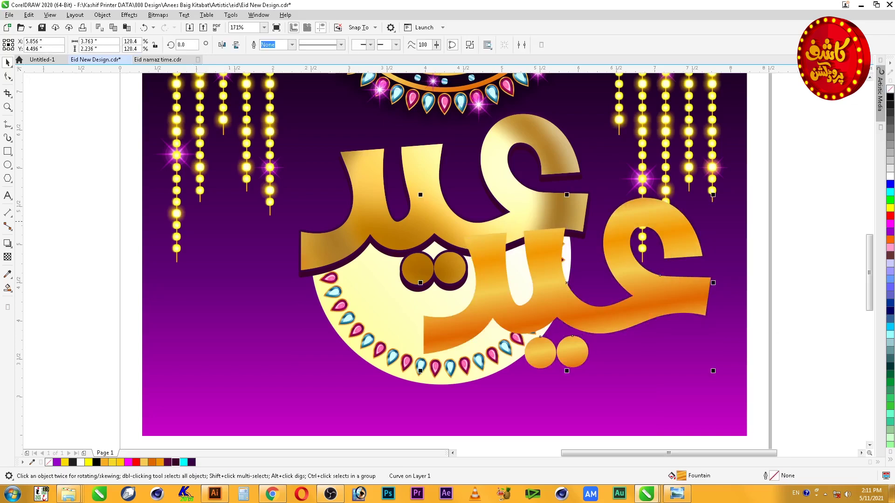
pyautogui.click(890, 97)
# Add a one-step outward contour with a 0.06-inch offset to the black lettering copy
pyautogui.click(10, 245)
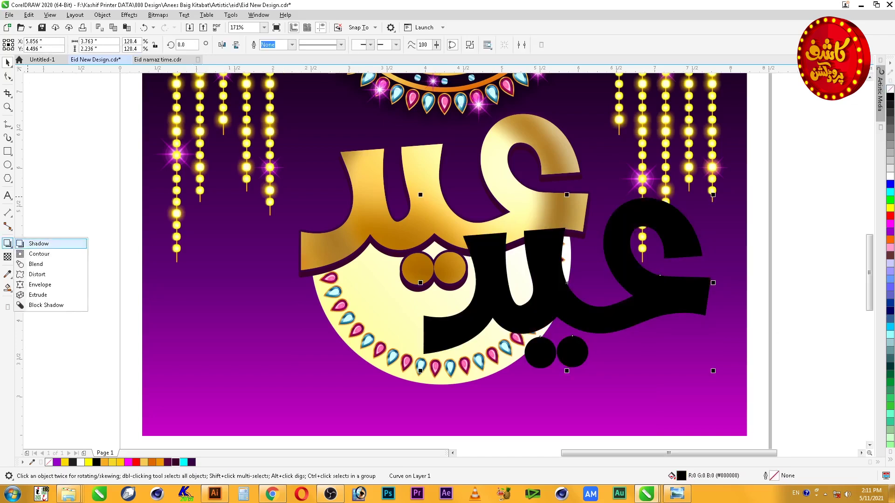
pyautogui.click(39, 254)
pyautogui.click(422, 282)
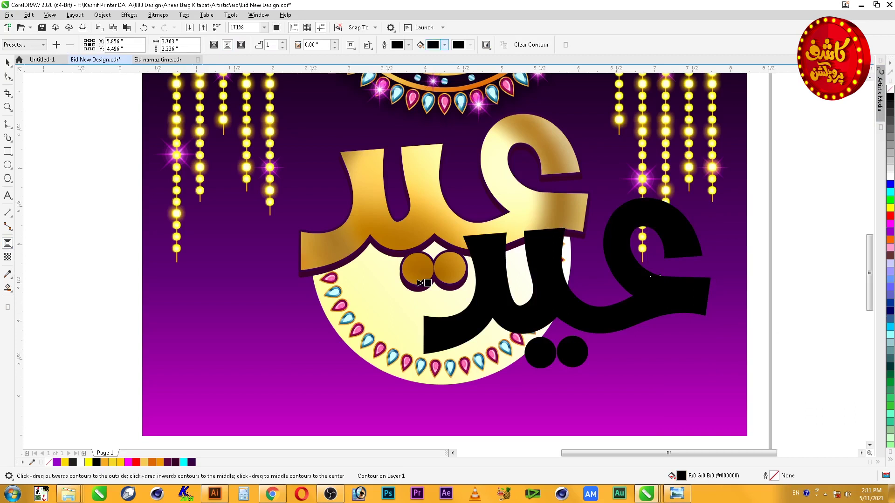
# Change the inward contour of the black lettering copy to a brown fill and break the contour apart
pyautogui.click(444, 45)
pyautogui.click(459, 89)
pyautogui.click(7, 62)
pyautogui.rightClick(683, 298)
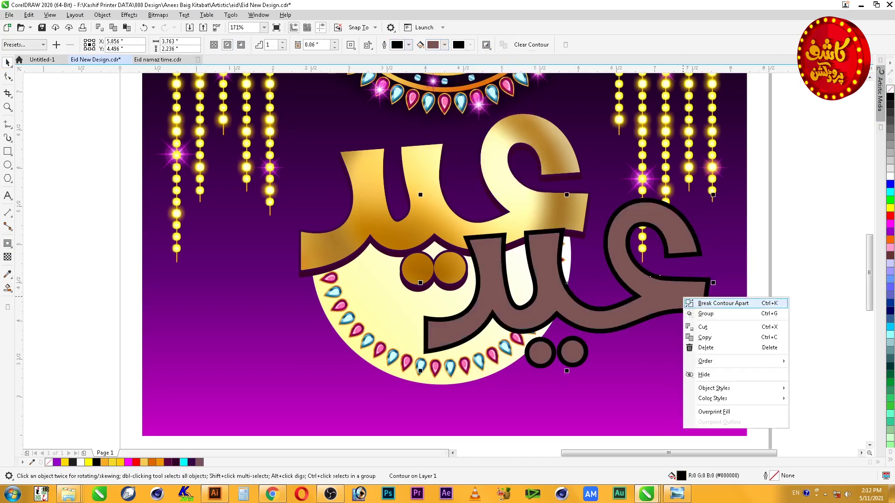
pyautogui.click(723, 303)
# Centre the separated inner contour shape on the gold lettering both horizontally and vertically
pyautogui.keyDown('shift'); pyautogui.click(518, 202); pyautogui.keyUp('shift')
pyautogui.press('c')
pyautogui.press('e')
pyautogui.press('Escape')
# Copy the gold bitmap from the lettering, mirror it horizontally and PowerClip it inside the centred inner contour shape
pyautogui.click(583, 216)
pyautogui.keyDown('ctrl'); pyautogui.click(582, 216); pyautogui.keyUp('ctrl')
pyautogui.hotkey('ctrl', 'c')
pyautogui.hotkey('ctrl', 'v')
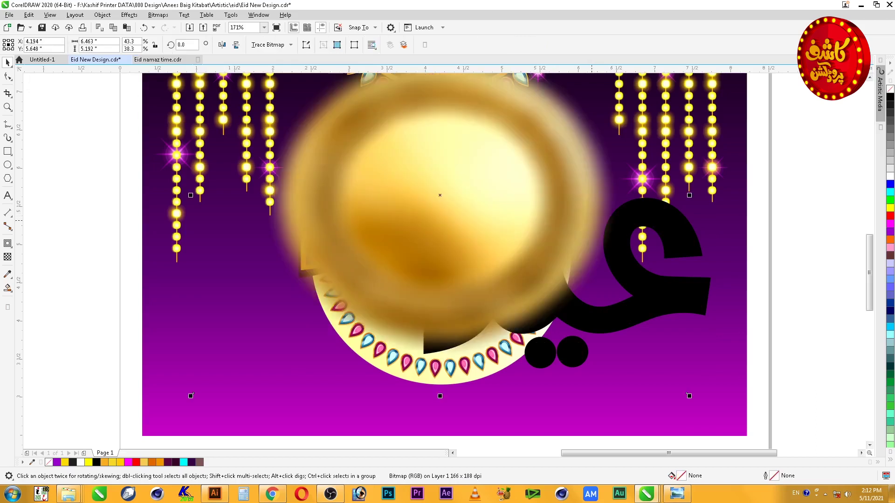
pyautogui.click(222, 44)
pyautogui.hotkey('shift', 'pagedown')
pyautogui.hotkey('alt', 'j')
pyautogui.press('w')
pyautogui.press('p')
pyautogui.click(524, 213)
# Delete the black lettering copy and the dark purple lettering behind the gold letters
pyautogui.click(675, 295)
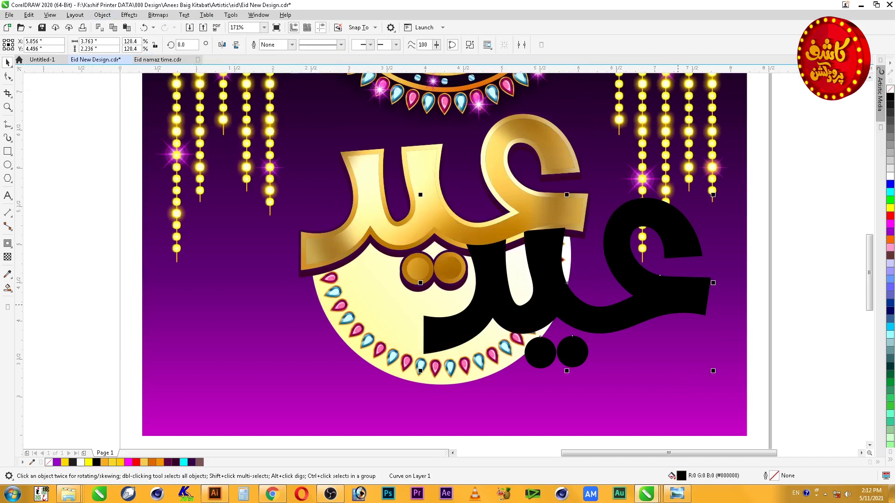
pyautogui.press('Delete')
pyautogui.scroll(-2, 547, 244)
pyautogui.moveTo(584, 173); pyautogui.dragTo(401, 318)
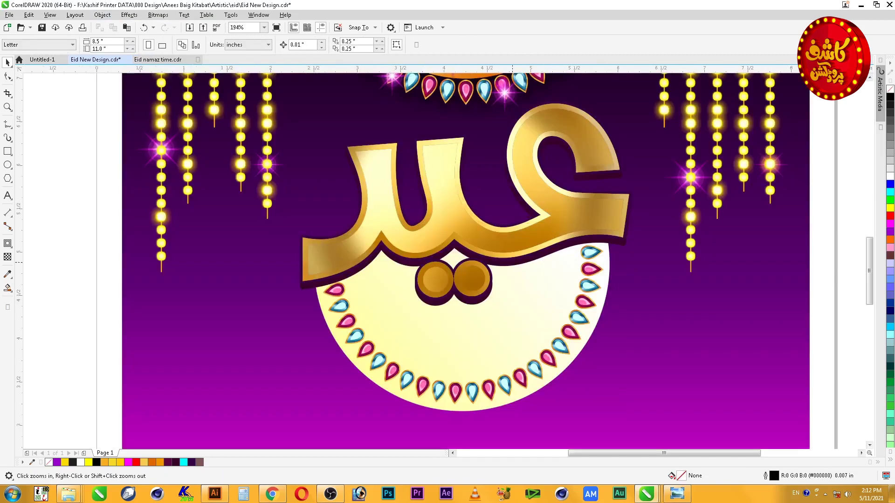
pyautogui.click(512, 263)
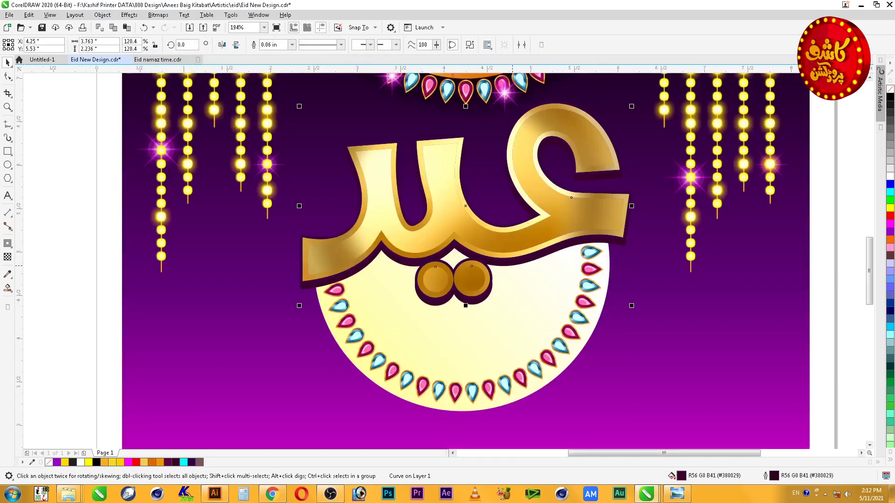
pyautogui.press('Delete')
# Remove the gold lettering's outline and place a duplicate of it about 0.26 inches right and 0.42 inches down
pyautogui.click(513, 255)
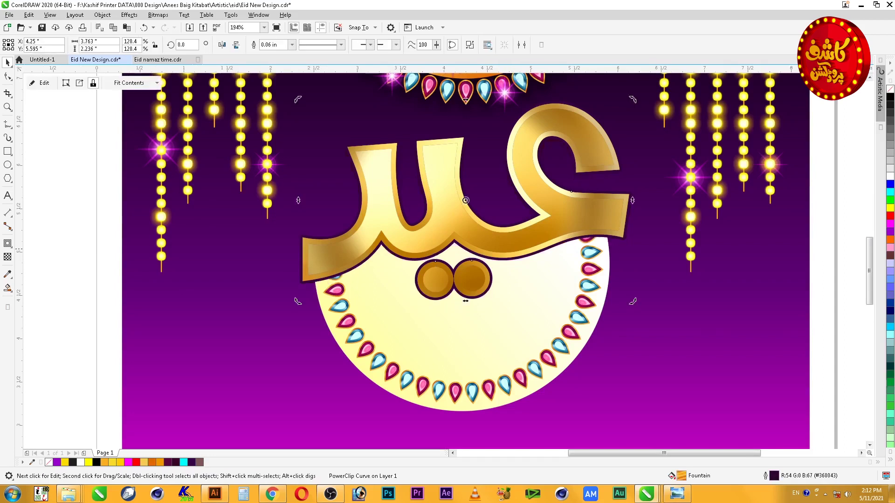
pyautogui.rightClick(890, 89)
pyautogui.click(848, 264)
pyautogui.click(465, 302)
pyautogui.moveTo(465, 301); pyautogui.dragTo(488, 338)
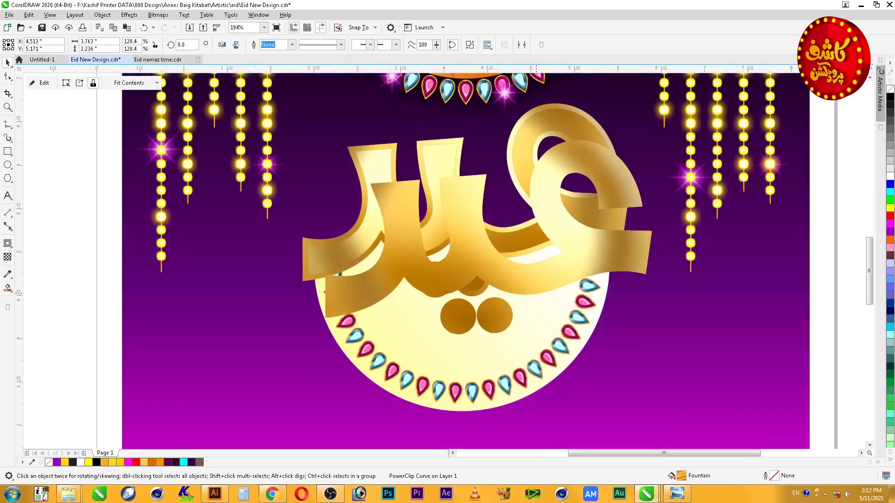
# Remove the PowerClip frame from the duplicated lettering and fill it with black
pyautogui.rightClick(539, 193)
pyautogui.moveTo(568, 346)
pyautogui.click(704, 370)
pyautogui.click(890, 96)
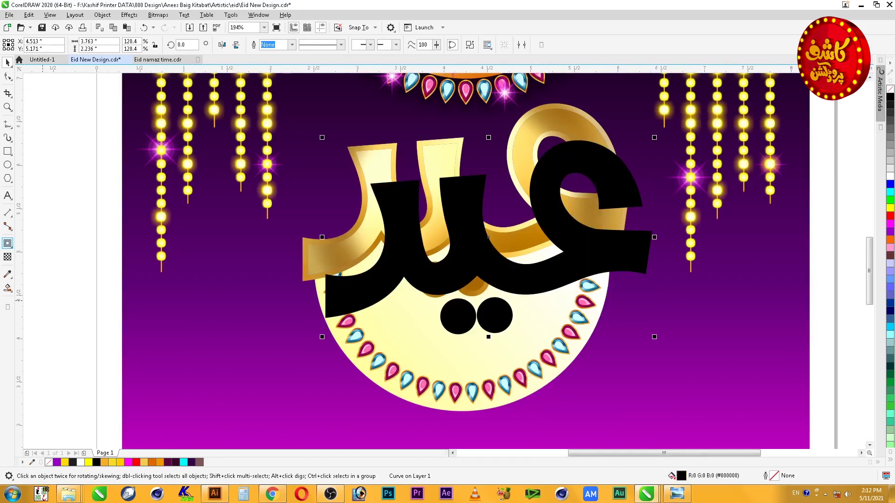
# Add an outward contour with a 0.05-inch offset to the black lettering and break the contour apart
pyautogui.click(241, 44)
pyautogui.moveTo(327, 237); pyautogui.dragTo(329, 237)
pyautogui.press('space')
pyautogui.rightClick(540, 298)
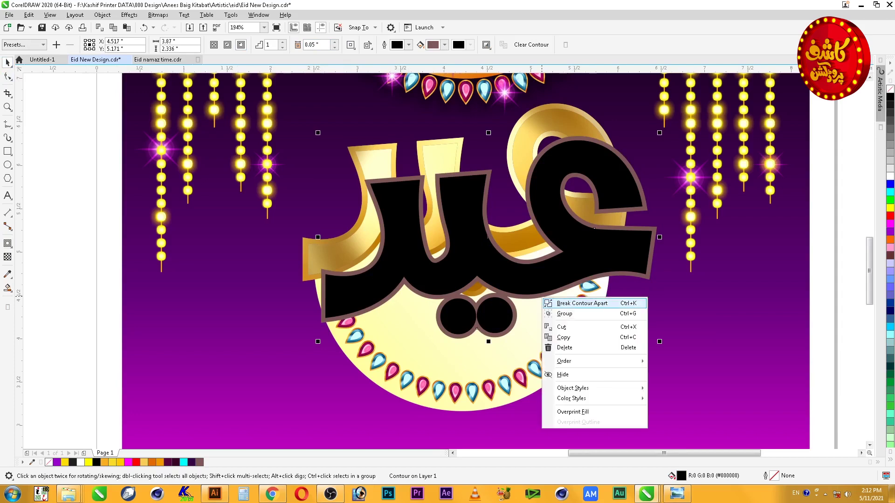
pyautogui.click(559, 300)
# Place the brown contour shape behind the gold lettering, about 0.05 inches lower, and remove the black copy
pyautogui.hotkey('ctrl', 'z')
pyautogui.click(466, 100)
pyautogui.hotkey('ctrl', 'pagedown')
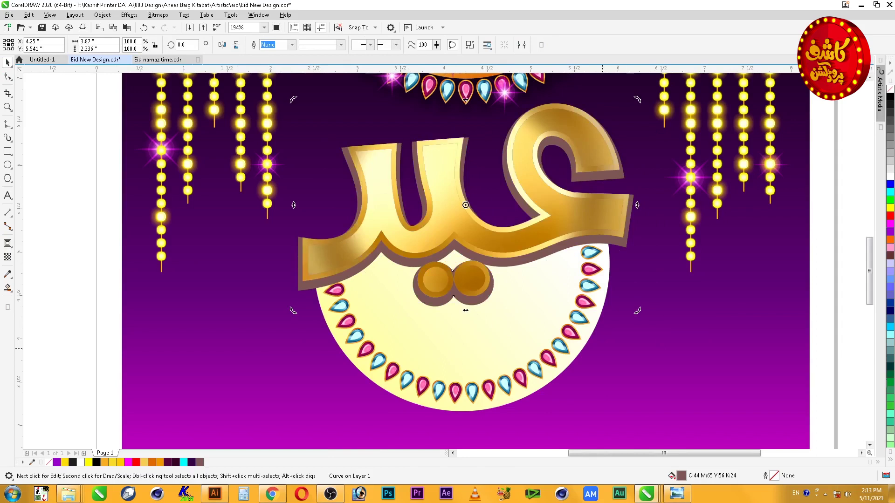
# Copy the inner lettering's gold bitmap, lower the copy about 0.4 inches and widen it to 8.168 inches
pyautogui.click(465, 200)
pyautogui.click(462, 196)
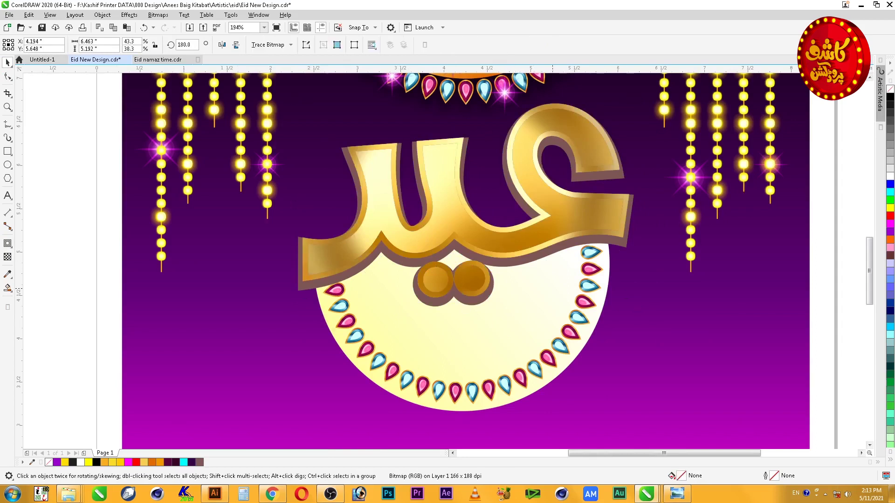
pyautogui.hotkey('shift', 'pageup')
pyautogui.moveTo(552, 289); pyautogui.dragTo(552, 324)
pyautogui.moveTo(744, 231); pyautogui.dragTo(817, 232)
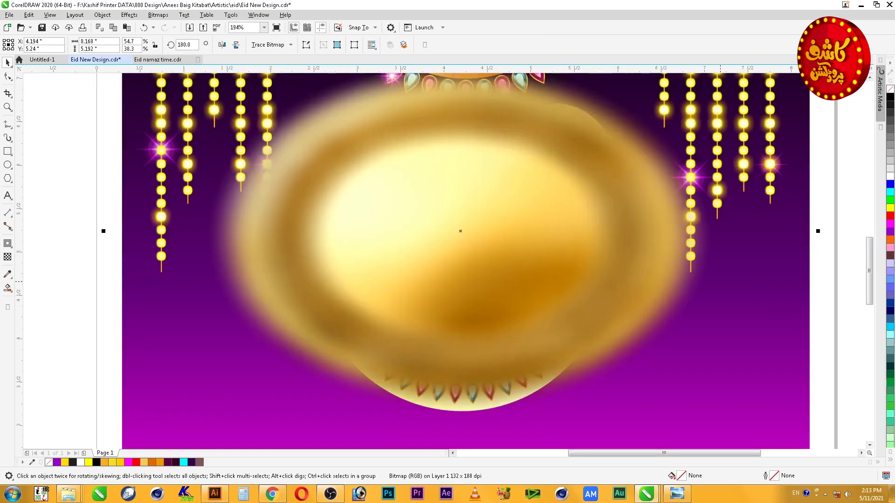
# Send the widened gold bitmap to the back and PowerClip it inside the brown rear lettering shape
pyautogui.hotkey('shift', 'pagedown')
pyautogui.hotkey('alt', 'j')
pyautogui.press('w')
pyautogui.press('p')
pyautogui.click(526, 263)
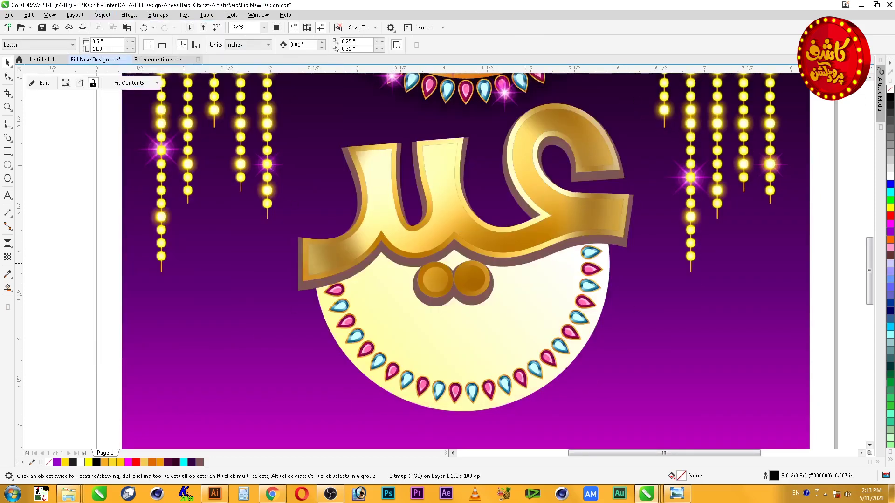
# Inside the rear lettering's PowerClip, shrink the gold bitmap upward to 4.096 inches high and finish editing
pyautogui.keyDown('ctrl'); pyautogui.click(512, 261); pyautogui.keyUp('ctrl')
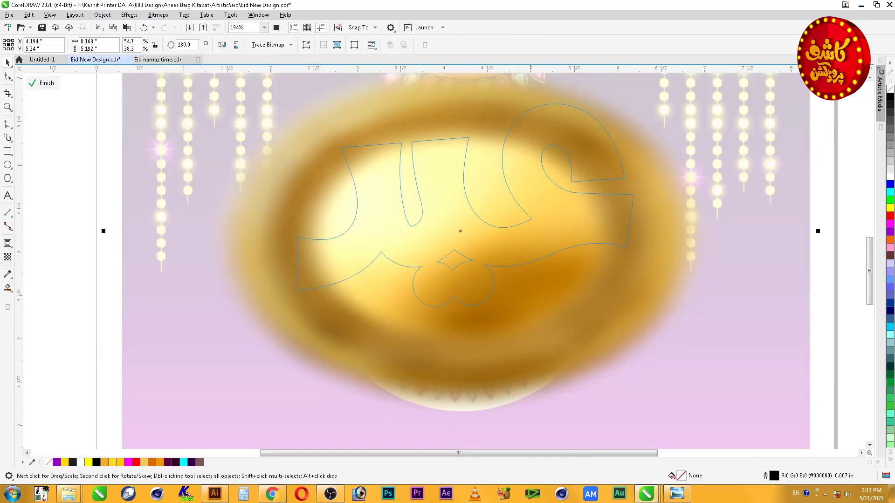
pyautogui.scroll(-2, 481, 396)
pyautogui.moveTo(471, 431); pyautogui.dragTo(471, 381)
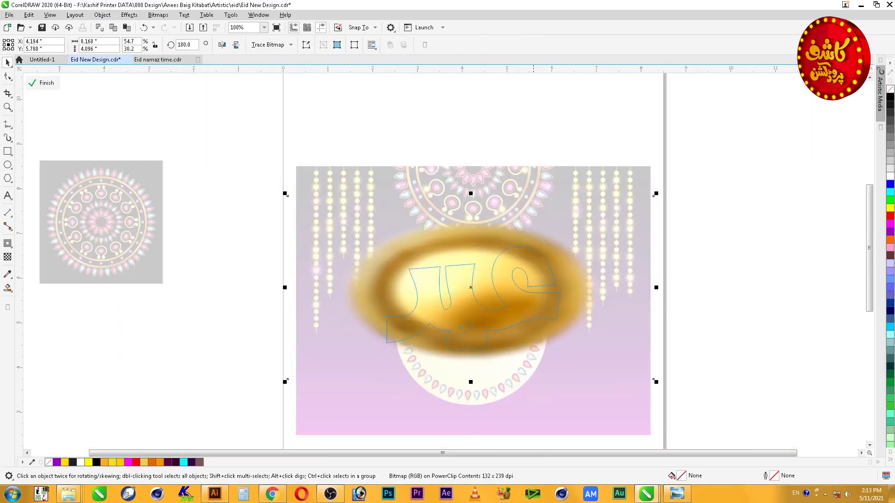
pyautogui.keyDown('ctrl'); pyautogui.click(691, 215); pyautogui.keyUp('ctrl')
pyautogui.moveTo(691, 214); pyautogui.dragTo(335, 377)
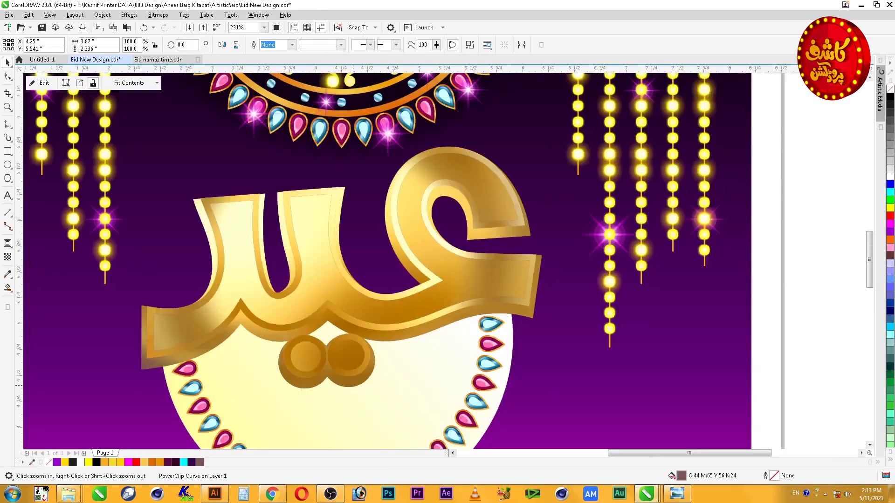
# Try to brighten the rear lettering's clipped gold bitmap by raising its intensity
pyautogui.keyDown('ctrl'); pyautogui.click(353, 385); pyautogui.keyUp('ctrl')
pyautogui.click(384, 390)
pyautogui.hotkey('ctrl', 'b')
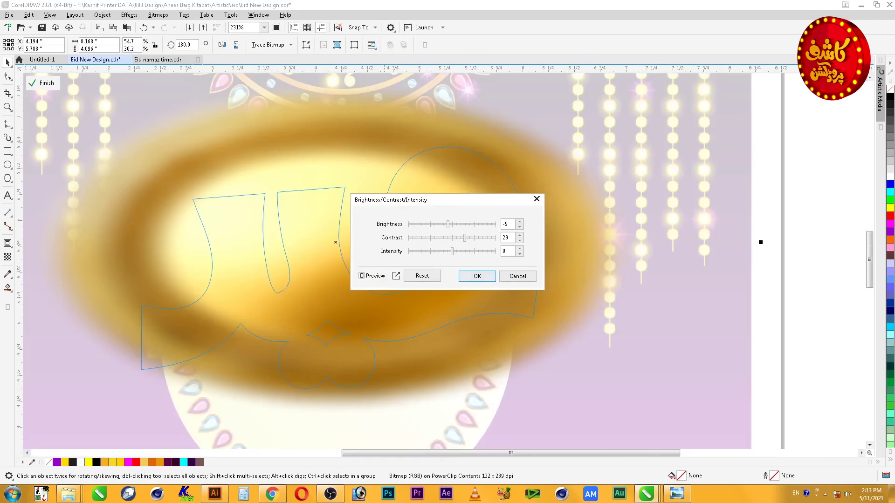
pyautogui.moveTo(452, 251); pyautogui.dragTo(473, 251)
pyautogui.click(477, 276)
pyautogui.click(45, 83)
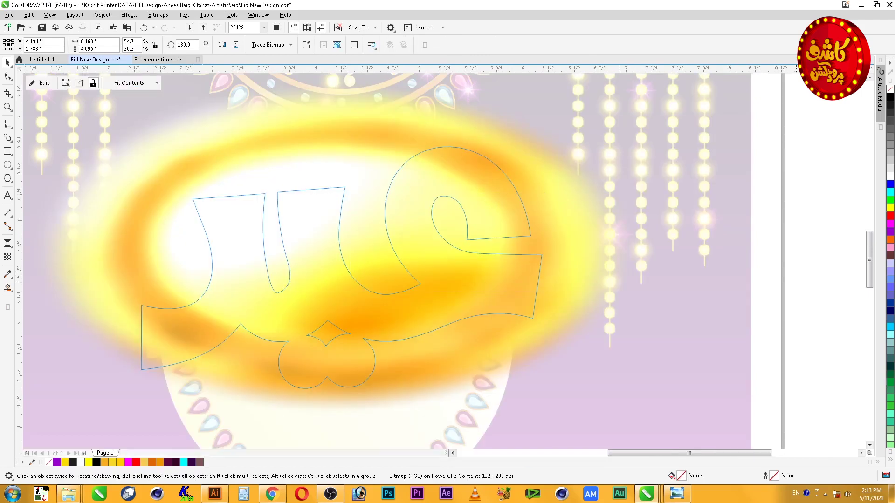
pyautogui.click(44, 82)
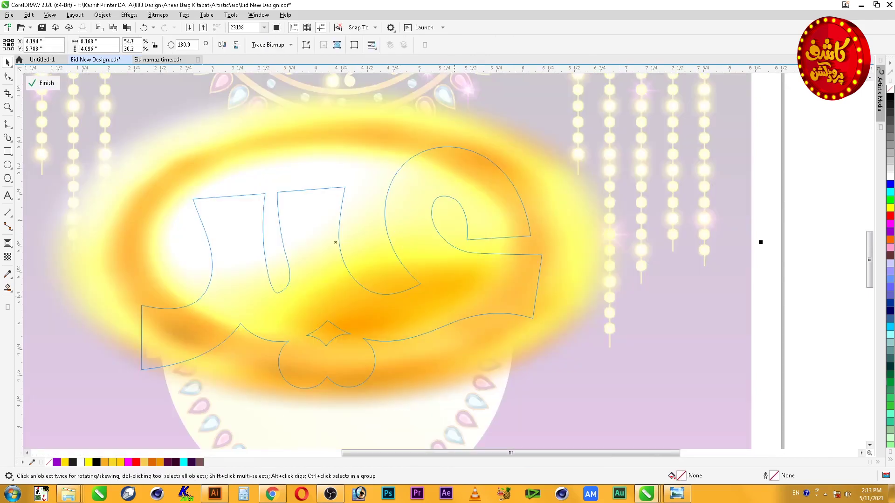
pyautogui.hotkey('ctrl', 'z')
pyautogui.hotkey('ctrl', 'z')
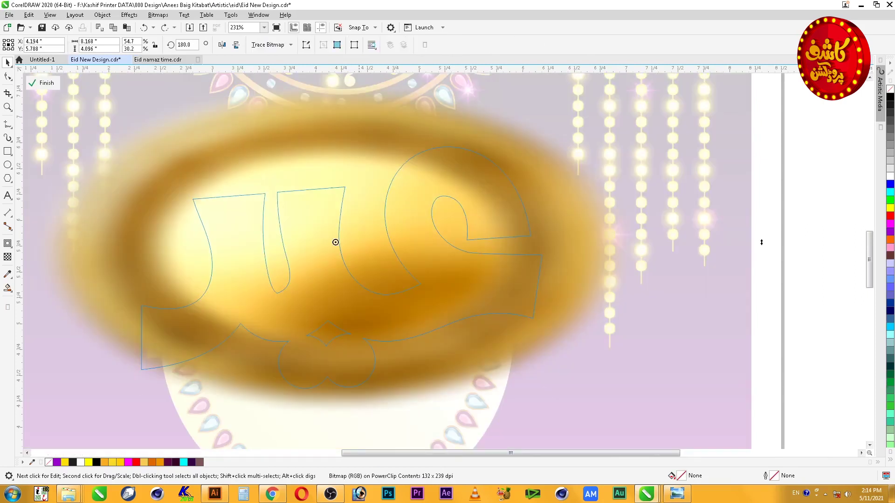
# Darken the rear lettering's clipped bitmap by strongly lowering its brightness with contrast at 29, and finish editing
pyautogui.hotkey('ctrl', 'b')
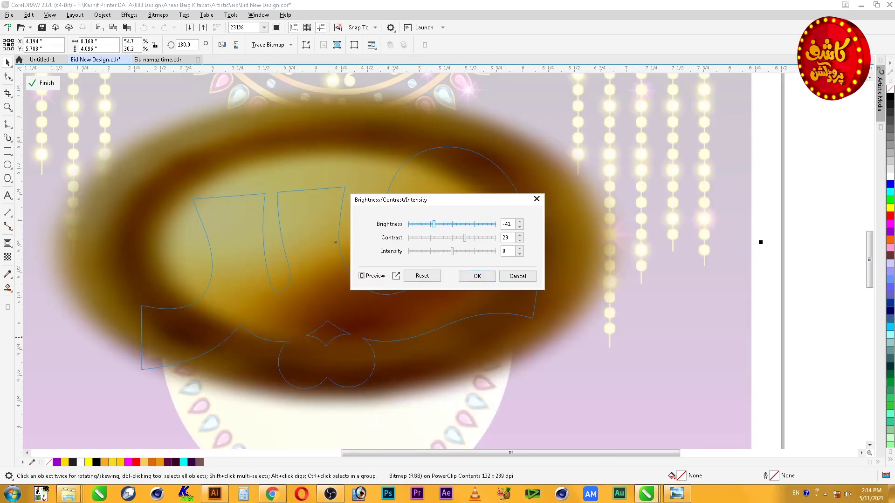
pyautogui.moveTo(434, 225)
pyautogui.mouseDown()
pyautogui.moveTo(424, 224)
pyautogui.moveTo(473, 238)
pyautogui.moveTo(432, 224)
pyautogui.mouseUp()
pyautogui.press('Return')
pyautogui.click(46, 82)
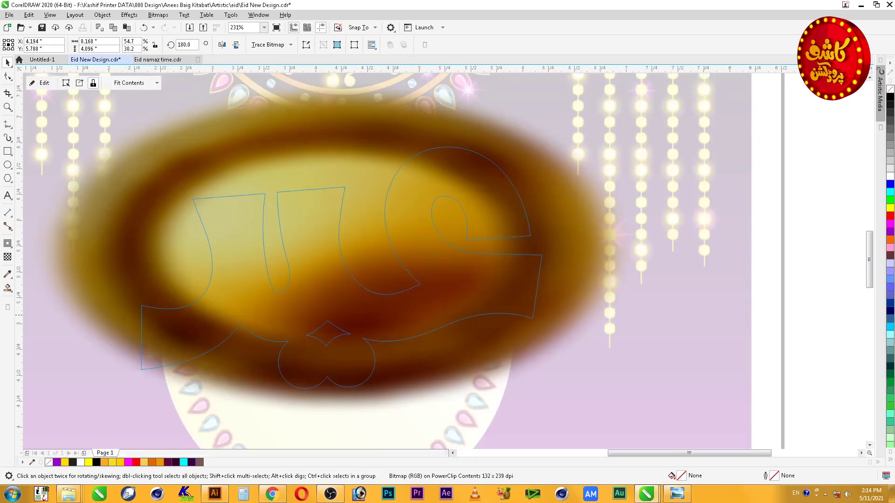
pyautogui.press('Escape')
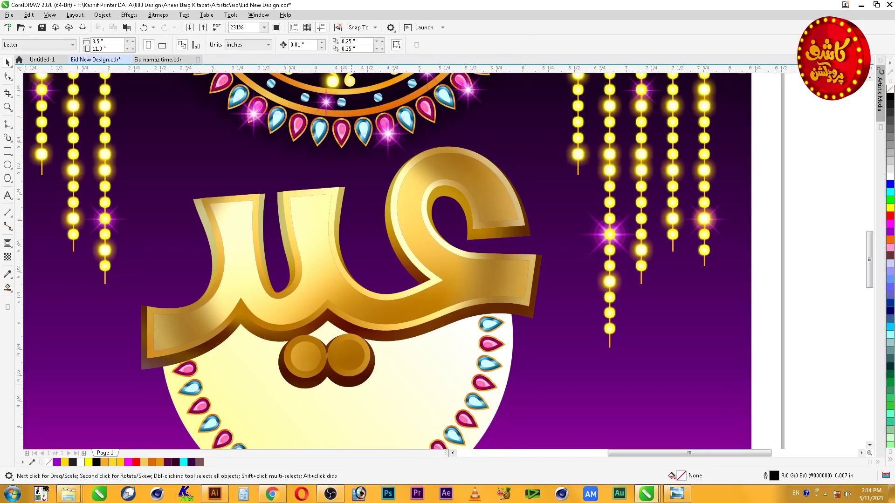
# Nudge the dark gold rear lettering up slightly so its upper edges line up with the front letters
pyautogui.click(339, 389)
pyautogui.click(8, 243)
pyautogui.click(36, 239)
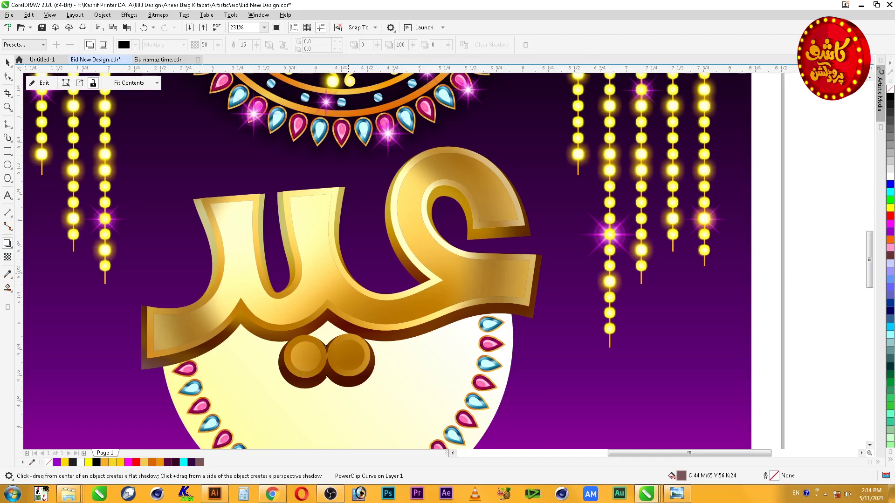
pyautogui.press('F2')
pyautogui.moveTo(207, 142); pyautogui.dragTo(404, 256)
pyautogui.press('F2')
pyautogui.moveTo(322, 175); pyautogui.dragTo(583, 327)
pyautogui.press('space')
pyautogui.moveTo(718, 254); pyautogui.dragTo(718, 250)
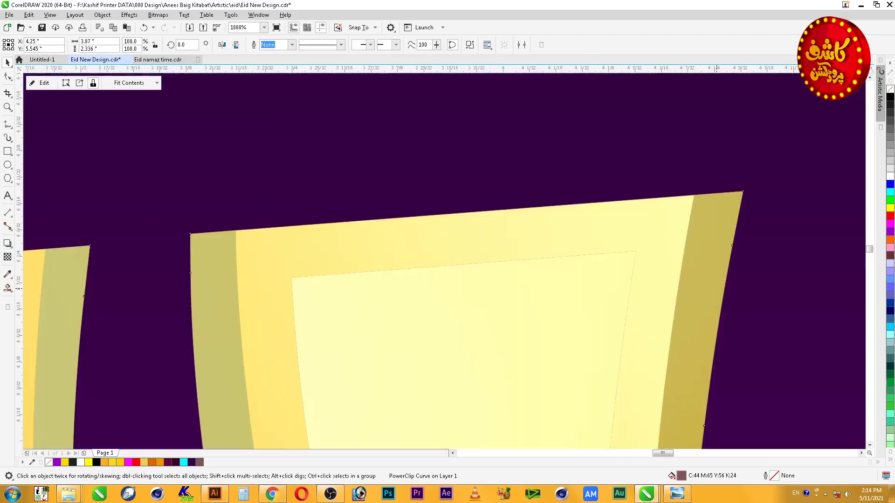
# Add a slightly downward black drop shadow to the rear lettering with opacity 80 and feathering 8
pyautogui.press('F4')
pyautogui.press('F2')
pyautogui.moveTo(468, 146); pyautogui.dragTo(748, 379)
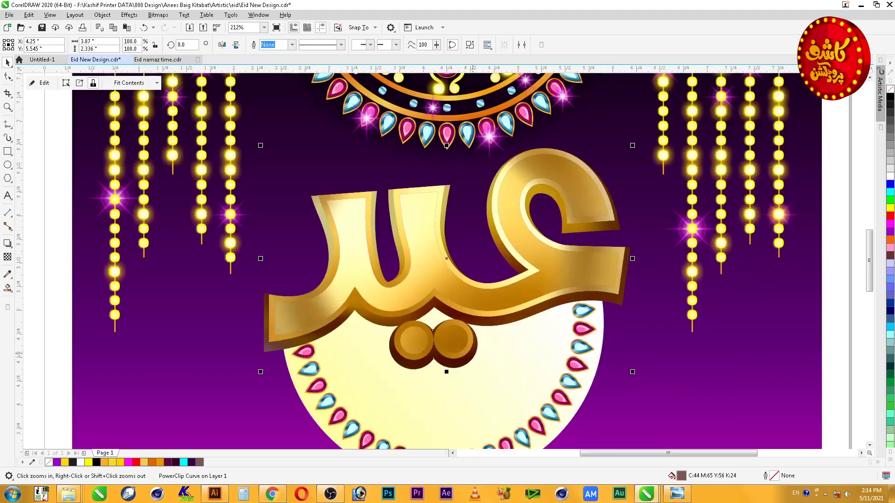
pyautogui.click(7, 243)
pyautogui.moveTo(446, 259); pyautogui.dragTo(438, 373)
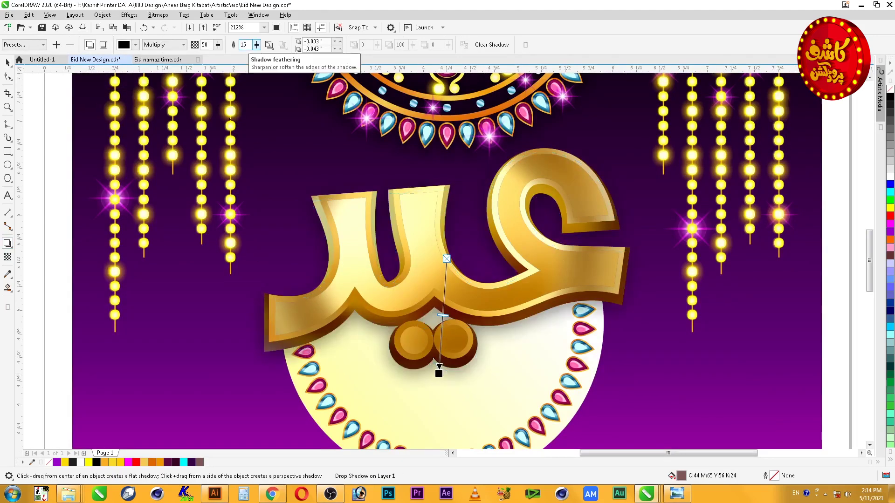
pyautogui.click(243, 45)
pyautogui.write('8')
pyautogui.press('Tab')
pyautogui.write('80')
pyautogui.press('Return')
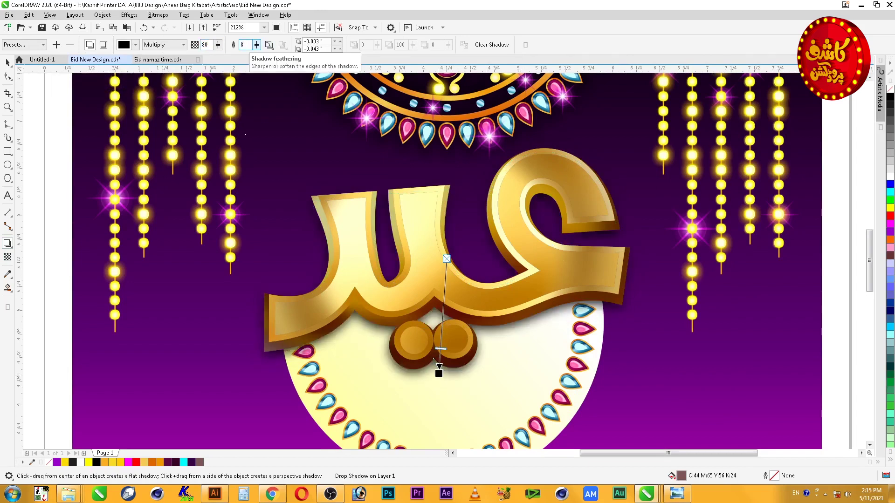
# Break the drop shadow apart from the rear lettering and set its fill to a sampled background colour darkened to black
pyautogui.press('space')
pyautogui.rightClick(537, 323)
pyautogui.click(563, 330)
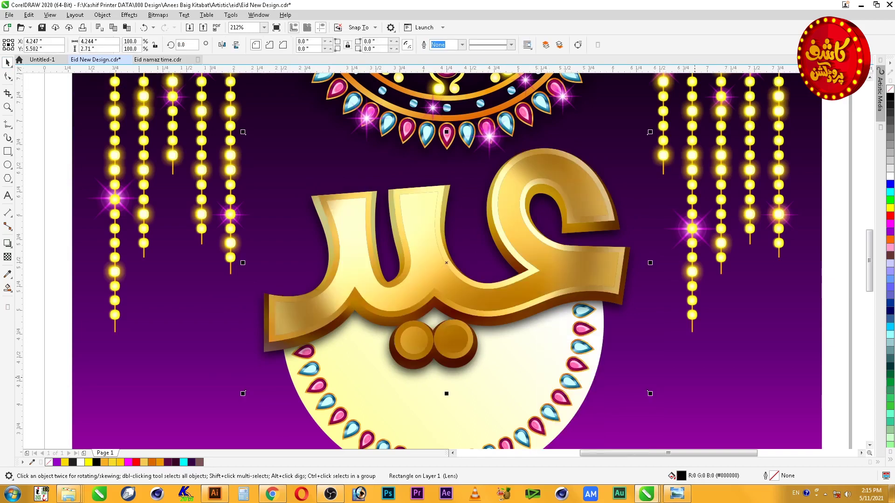
pyautogui.hotkey('shift', 'F11')
pyautogui.click(320, 162)
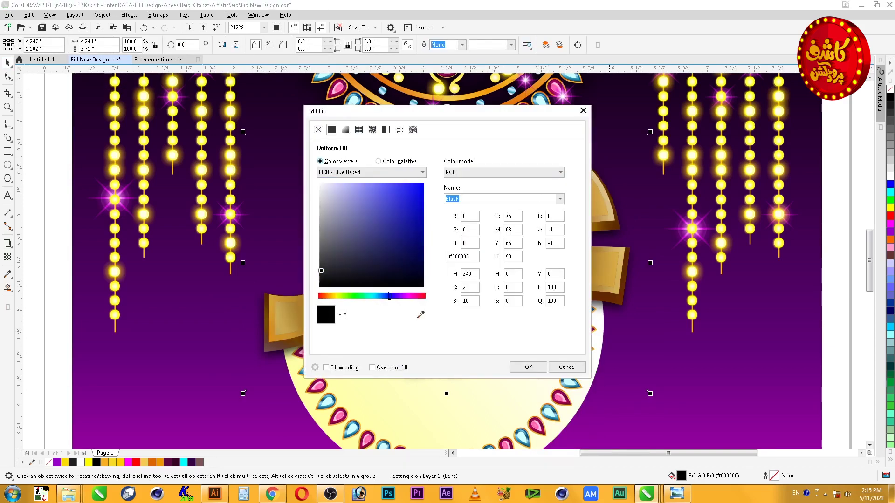
pyautogui.moveTo(396, 111); pyautogui.dragTo(546, 104)
pyautogui.click(570, 308)
pyautogui.click(793, 215)
pyautogui.moveTo(574, 266); pyautogui.dragTo(574, 280)
pyautogui.click(678, 360)
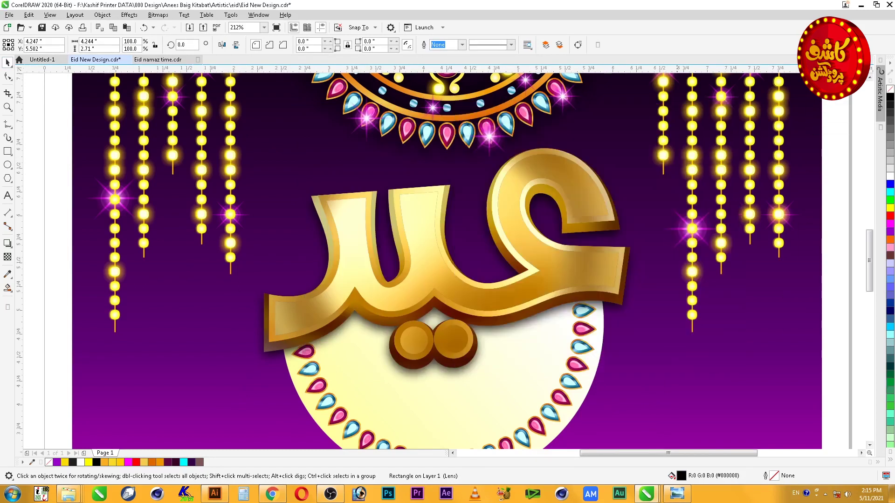
pyautogui.press('Escape')
# Review the whole Eid design and save the document
pyautogui.click(466, 363)
pyautogui.press('Escape')
pyautogui.press('F3')
pyautogui.press('F2')
pyautogui.moveTo(764, 130); pyautogui.dragTo(371, 425)
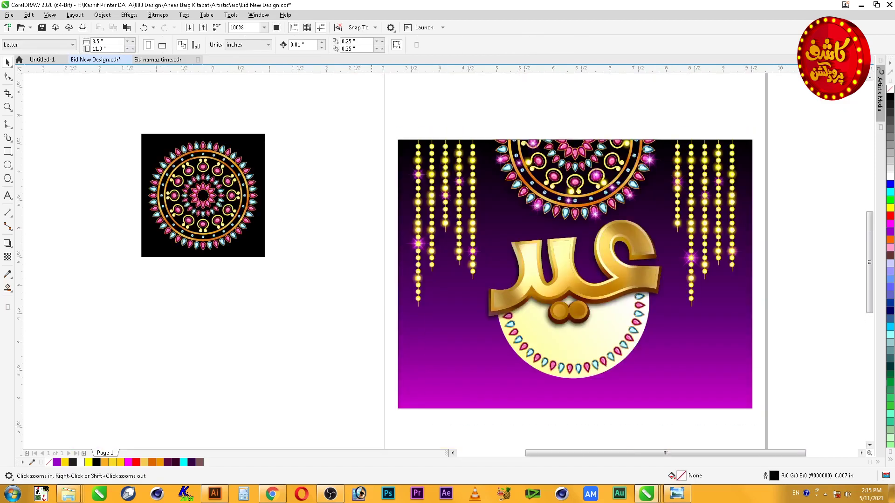
pyautogui.hotkey('ctrl', 's')
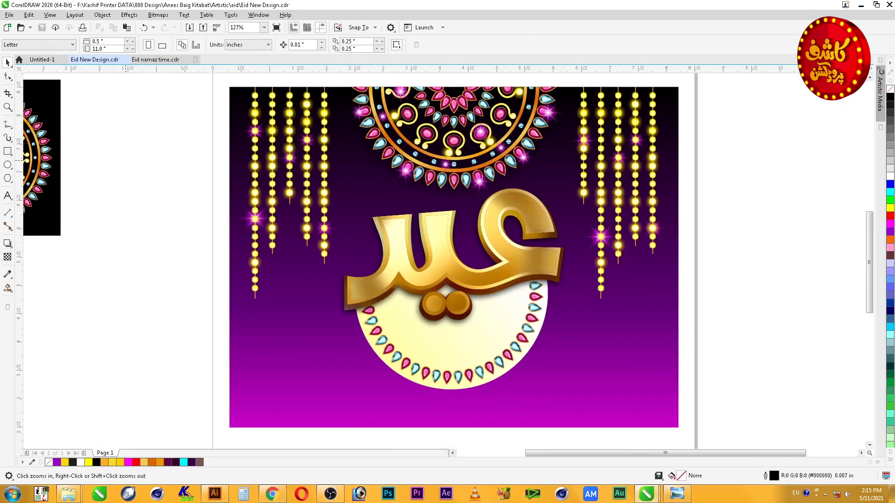
# Duplicate the purple sparkle from the left bead string into the empty area between the mandala and the right-hand strings
pyautogui.moveTo(255, 218); pyautogui.dragTo(556, 166)
pyautogui.rightClick(556, 166)
pyautogui.press('F2')
pyautogui.moveTo(625, 134); pyautogui.dragTo(477, 250)
pyautogui.press('F2')
pyautogui.moveTo(636, 106); pyautogui.dragTo(355, 273)
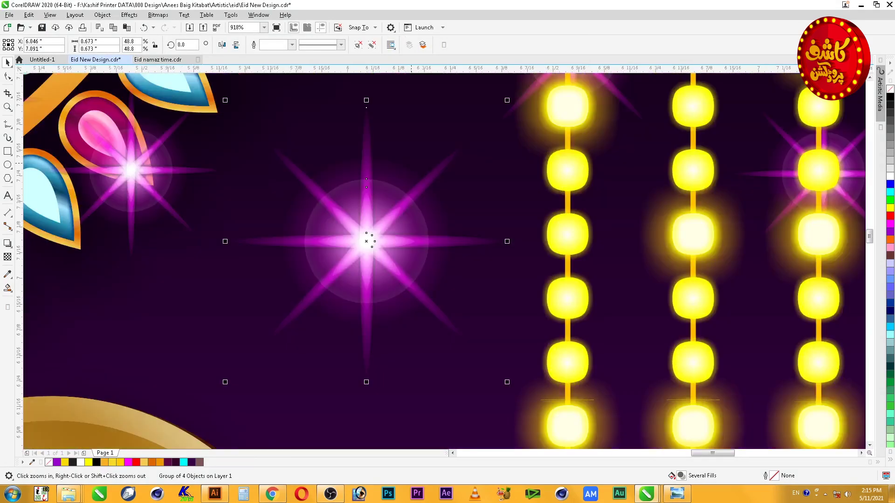
# Ungroup the duplicated purple sparkle and delete its long horizontal ray and both long diagonal rays
pyautogui.hotkey('ctrl', 'u')
pyautogui.press('Escape')
pyautogui.moveTo(410, 197); pyautogui.dragTo(424, 167)
pyautogui.hotkey('ctrl', 'z')
pyautogui.hotkey('ctrl', 'u')
pyautogui.click(429, 179)
pyautogui.press('Delete')
pyautogui.click(464, 241)
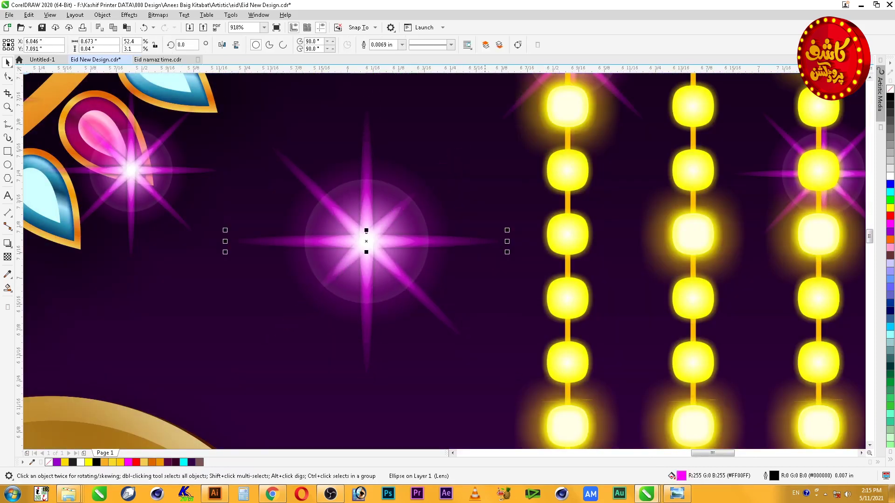
pyautogui.press('Delete')
pyautogui.click(451, 327)
pyautogui.press('Delete')
# Separate the faint ring, the magenta glow and the white glow from the star by moving each into the empty area around it
pyautogui.moveTo(410, 266); pyautogui.dragTo(434, 285)
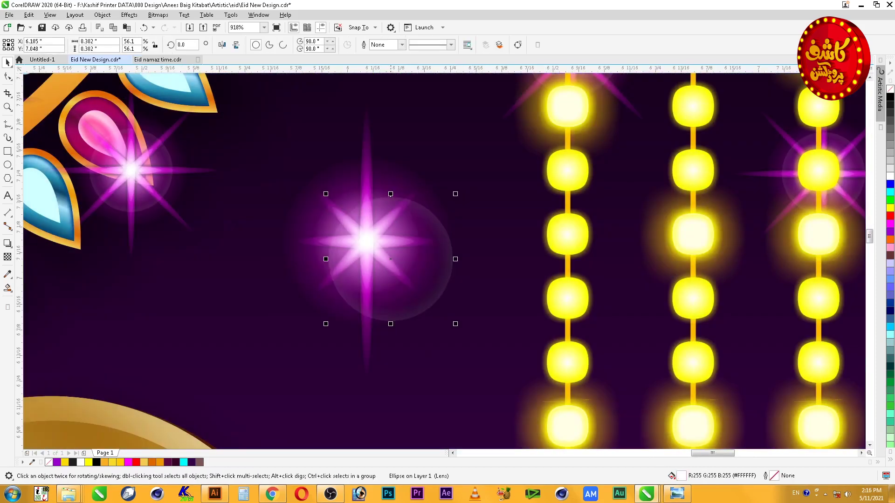
pyautogui.hotkey('ctrl', 'z')
pyautogui.moveTo(390, 245); pyautogui.dragTo(510, 246)
pyautogui.moveTo(380, 267); pyautogui.dragTo(243, 266)
pyautogui.moveTo(413, 272); pyautogui.dragTo(438, 237)
pyautogui.hotkey('ctrl', 'z')
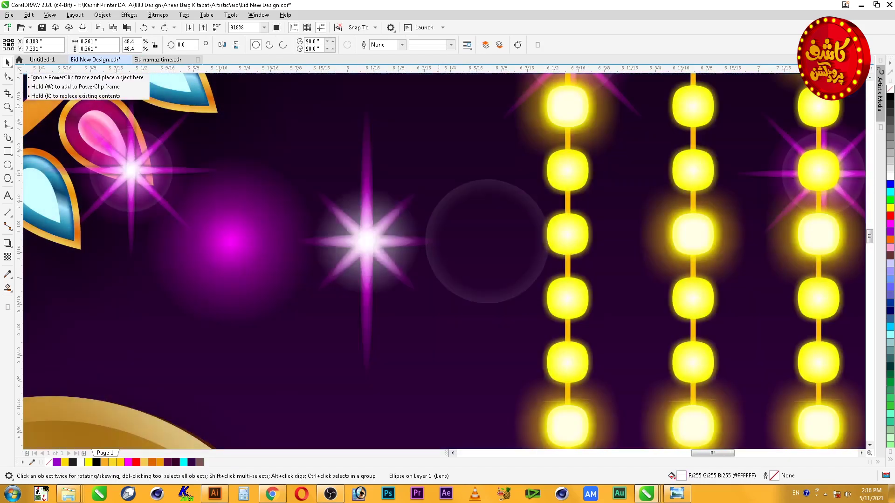
pyautogui.hotkey('ctrl', 'shift', 'z')
pyautogui.click(396, 262)
pyautogui.hotkey('ctrl', 'z')
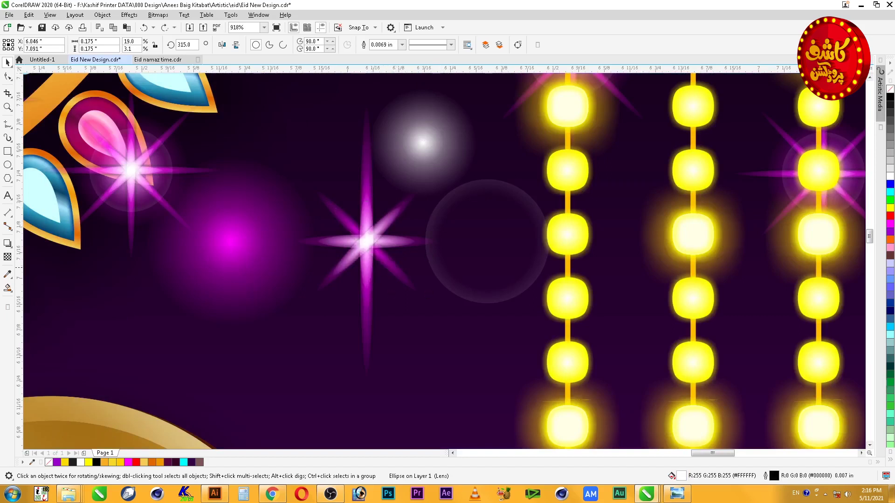
# Delete the star's remaining horizontal and diagonal rays and set its three vertical ellipses side by side
pyautogui.hotkey('ctrl', 'shift', 'z')
pyautogui.click(380, 228)
pyautogui.press('Delete')
pyautogui.click(355, 230)
pyautogui.press('Delete')
pyautogui.hotkey('ctrl', 'z')
pyautogui.hotkey('ctrl', 'z')
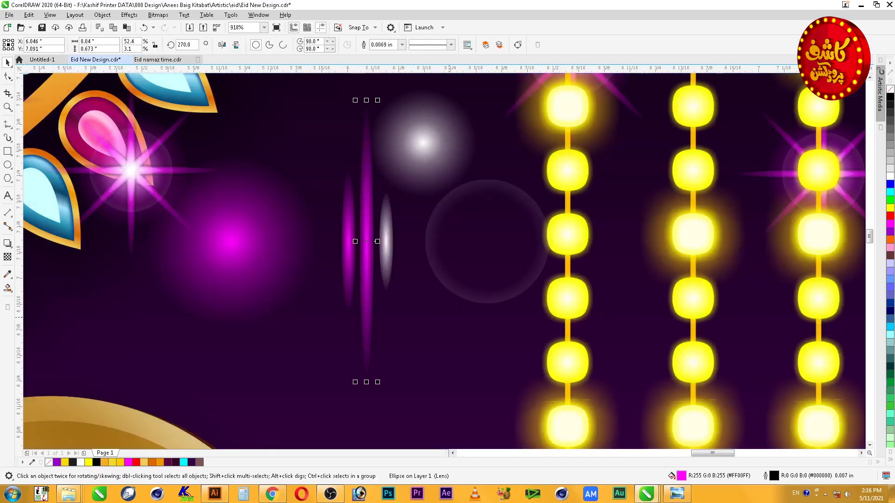
# Recolour the long vertical ray ellipse pale yellow (#FFFF79)
pyautogui.scroll(-2, 449, 317)
pyautogui.scroll(1, 138, 382)
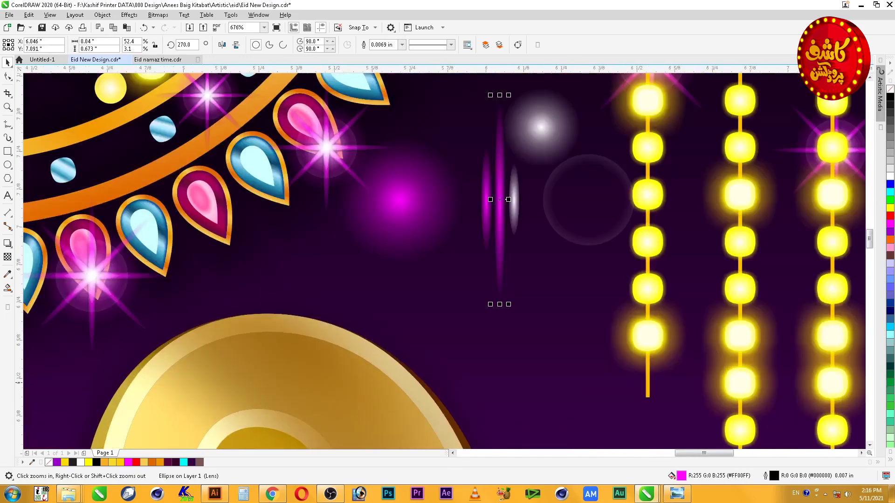
pyautogui.click(890, 208)
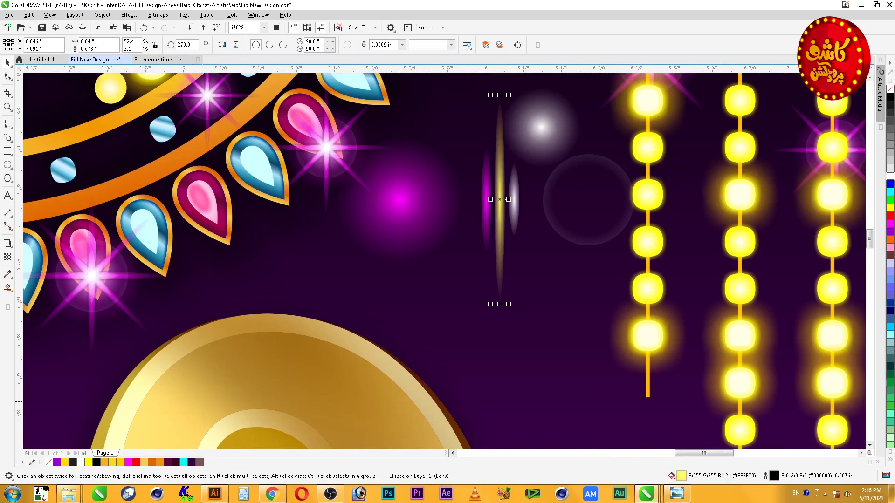
# Fill the shorter magenta ellipse with a sampled golden brown and centre the shorter ellipses on the long yellow one
pyautogui.click(516, 208)
pyautogui.click(486, 215)
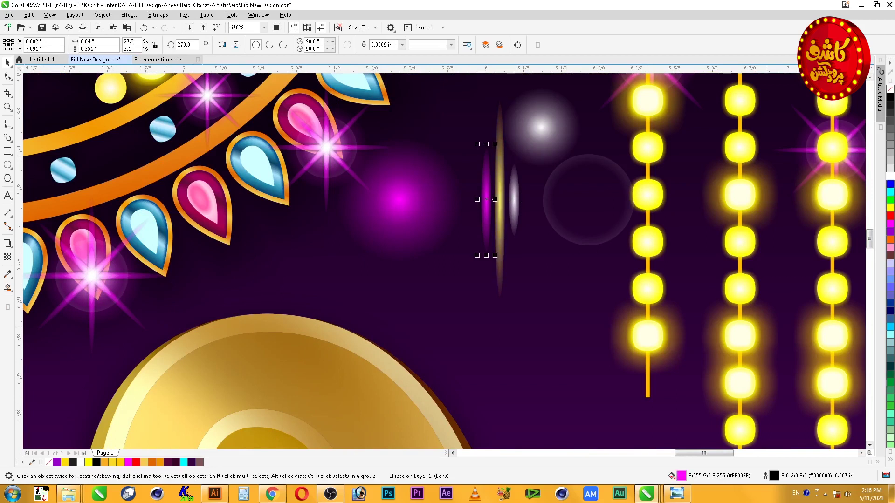
pyautogui.click(7, 274)
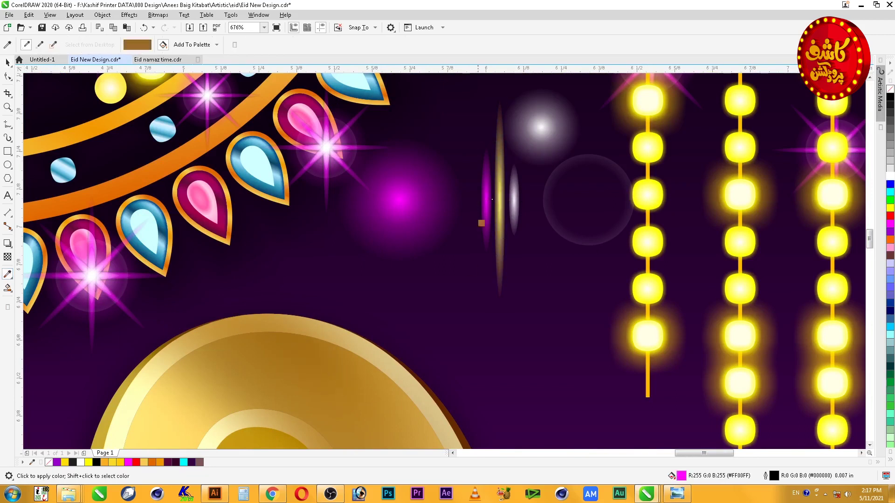
pyautogui.click(485, 203)
pyautogui.click(7, 62)
pyautogui.keyDown('shift'); pyautogui.click(501, 222); pyautogui.keyUp('shift')
pyautogui.press('c')
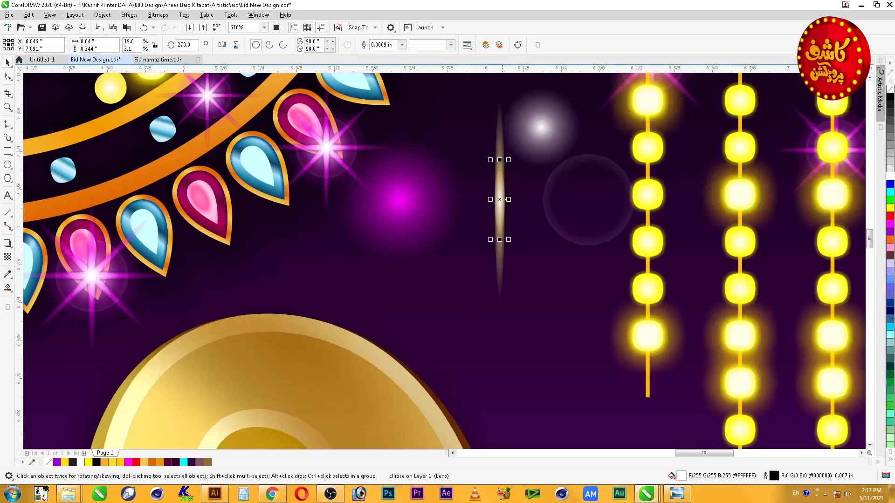
# Group the three stacked ellipses into a single gold ray
pyautogui.keyDown('shift'); pyautogui.click(508, 199); pyautogui.keyUp('shift')
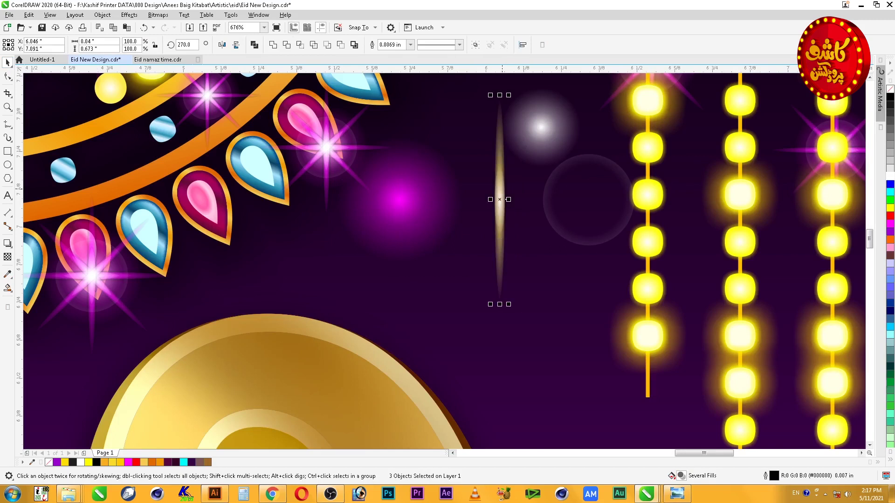
pyautogui.rightClick(502, 189)
pyautogui.click(499, 250)
pyautogui.click(500, 201)
pyautogui.keyDown('shift'); pyautogui.click(508, 199); pyautogui.keyUp('shift')
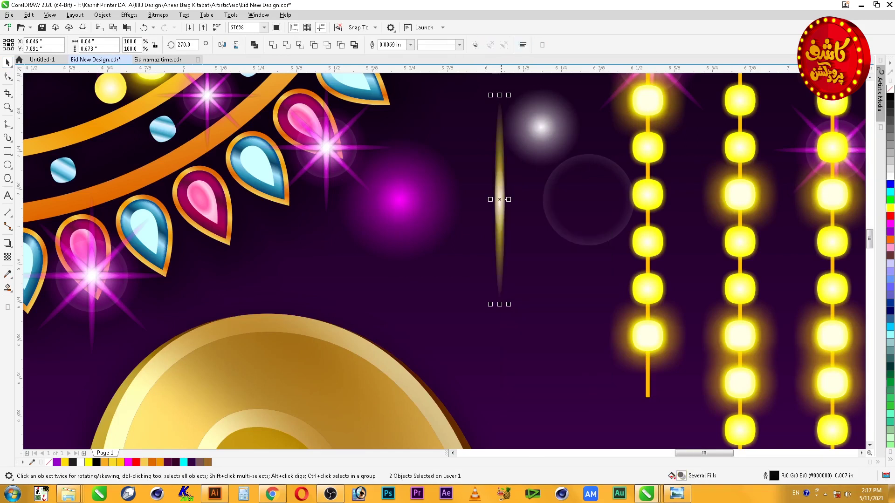
pyautogui.rightClick(500, 224)
pyautogui.click(521, 260)
# Try recolouring the large magenta glow yellow
pyautogui.click(432, 205)
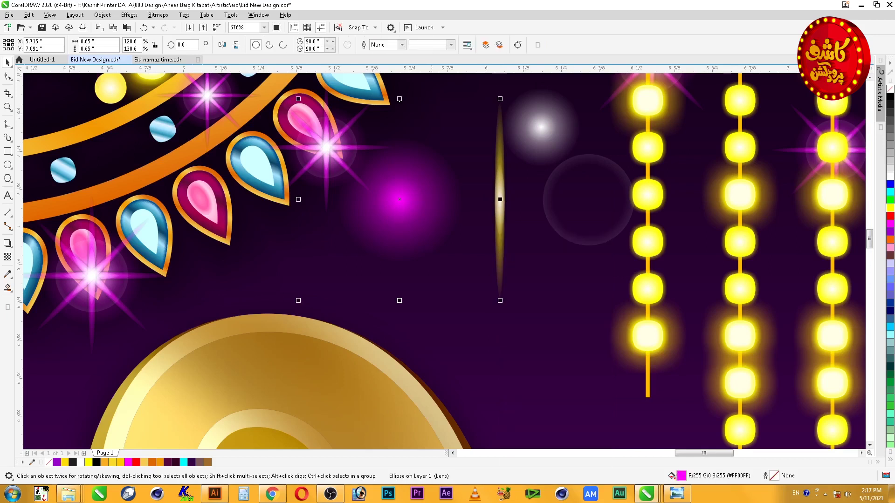
pyautogui.click(890, 208)
pyautogui.hotkey('ctrl', 'z')
# Copy the gold ray rotated by 45 degrees and repeat the rotated copy twice to form an eight-pointed star
pyautogui.click(500, 200)
pyautogui.click(500, 200)
pyautogui.moveTo(508, 96)
pyautogui.mouseDown()
pyautogui.moveTo(559, 140)
pyautogui.moveTo(578, 131)
pyautogui.moveTo(572, 136)
pyautogui.mouseUp()
pyautogui.rightClick(572, 136)
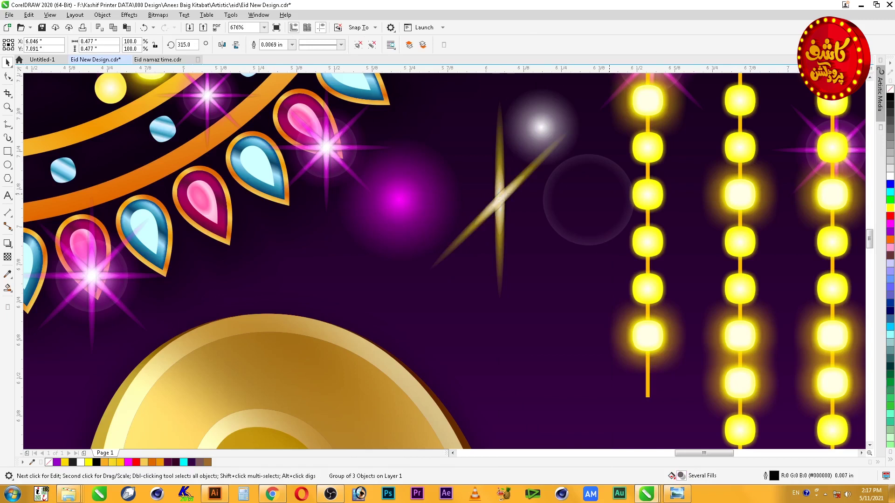
pyautogui.hotkey('ctrl', 'r')
pyautogui.hotkey('ctrl', 'r')
# Check the white glow's fill and transparency settings and try a yellow fill on it
pyautogui.click(535, 133)
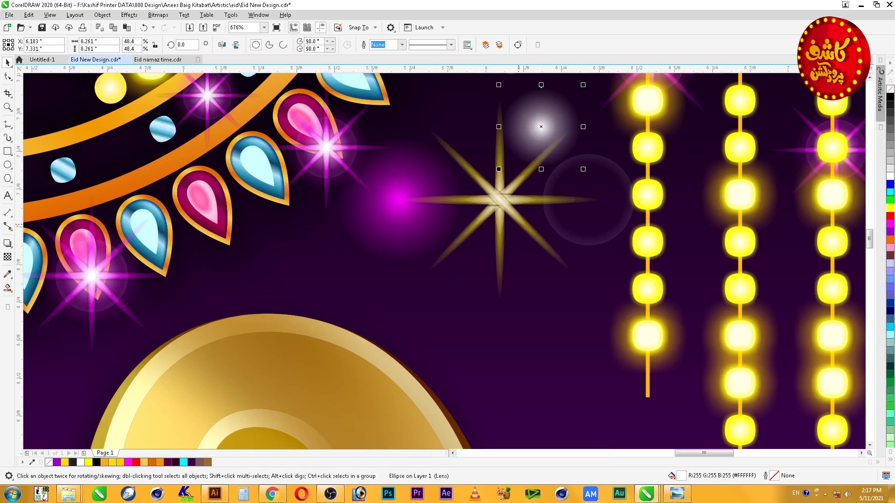
pyautogui.press('F11')
pyautogui.press('Escape')
pyautogui.click(8, 257)
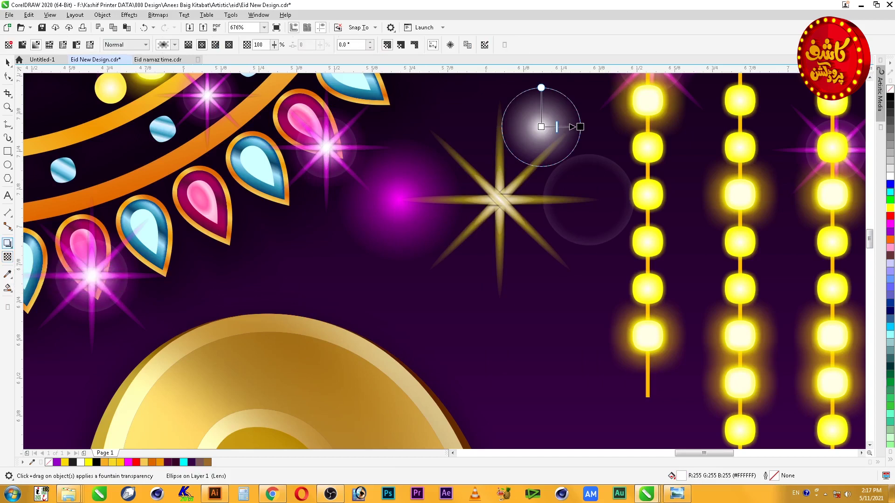
pyautogui.press('space')
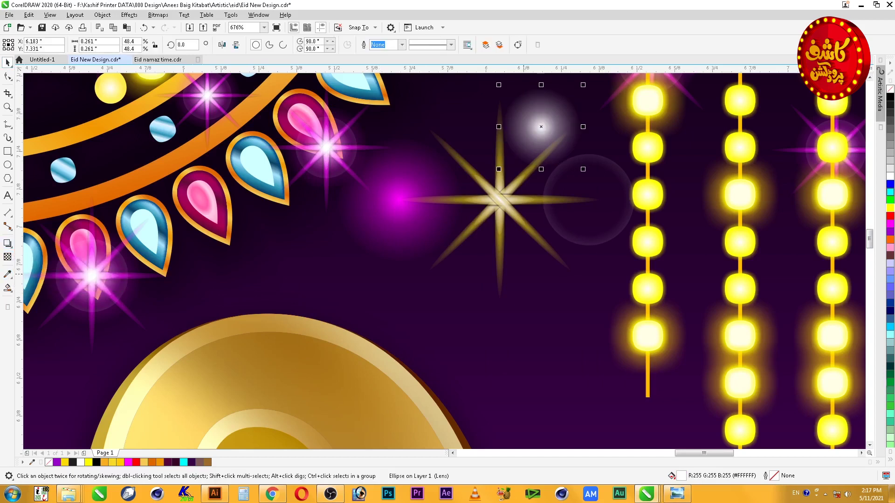
pyautogui.press('F11')
pyautogui.moveTo(523, 111); pyautogui.dragTo(597, 119)
pyautogui.press('Escape')
pyautogui.click(647, 147)
pyautogui.moveTo(545, 127); pyautogui.dragTo(543, 149)
pyautogui.hotkey('ctrl', 'z')
pyautogui.click(890, 209)
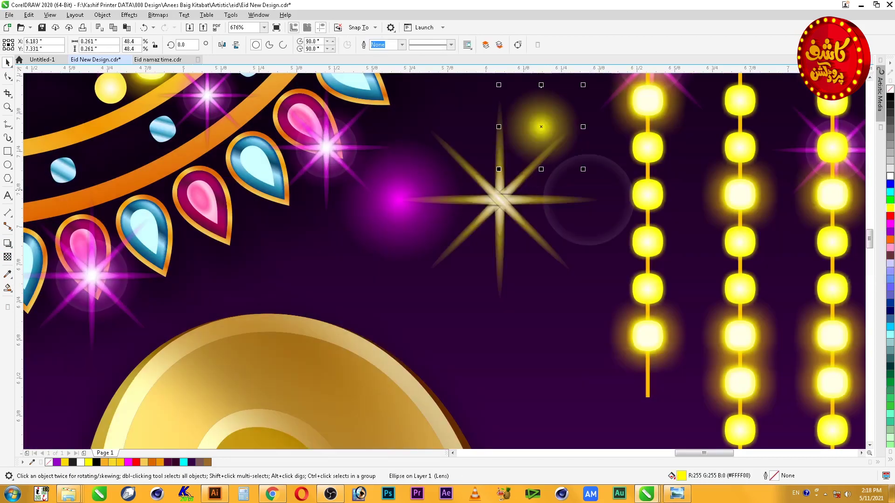
pyautogui.hotkey('ctrl', 'z')
# Centre the white glow on the gold star and shrink it to about 0.19 in
pyautogui.keyDown('shift'); pyautogui.click(499, 219); pyautogui.keyUp('shift')
pyautogui.press('c')
pyautogui.press('e')
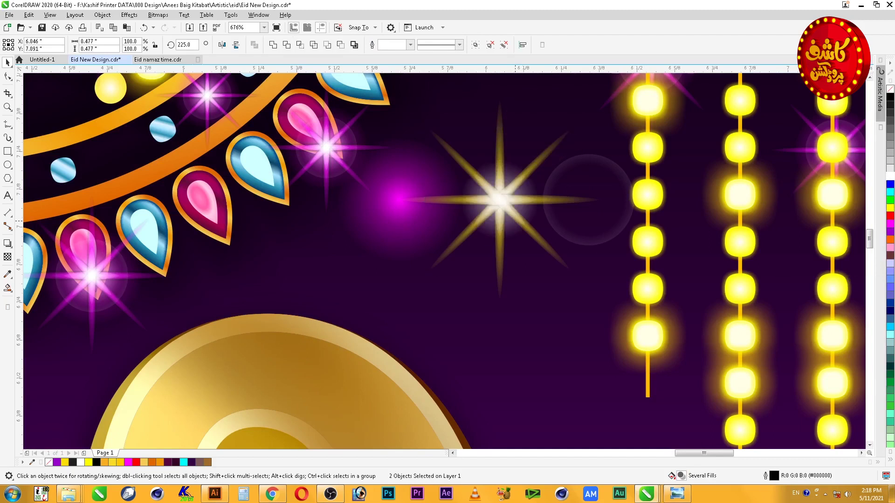
pyautogui.click(500, 219)
pyautogui.moveTo(514, 219); pyautogui.dragTo(532, 218)
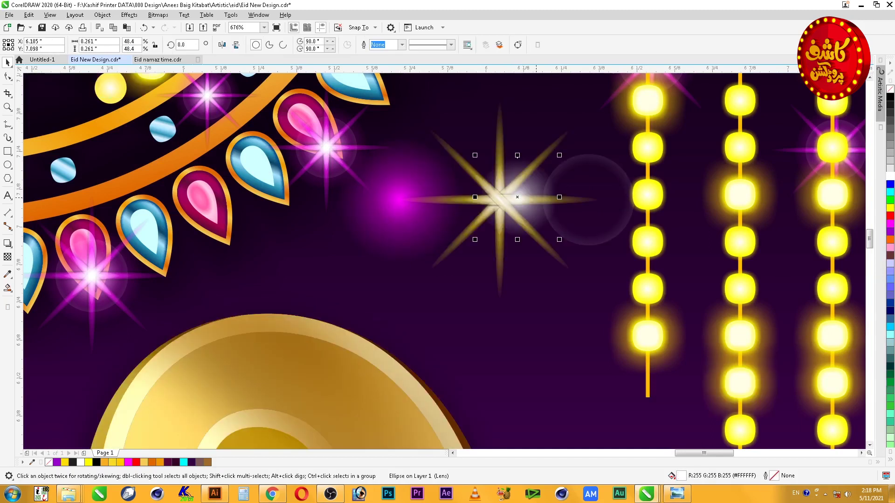
pyautogui.hotkey('ctrl', 'z')
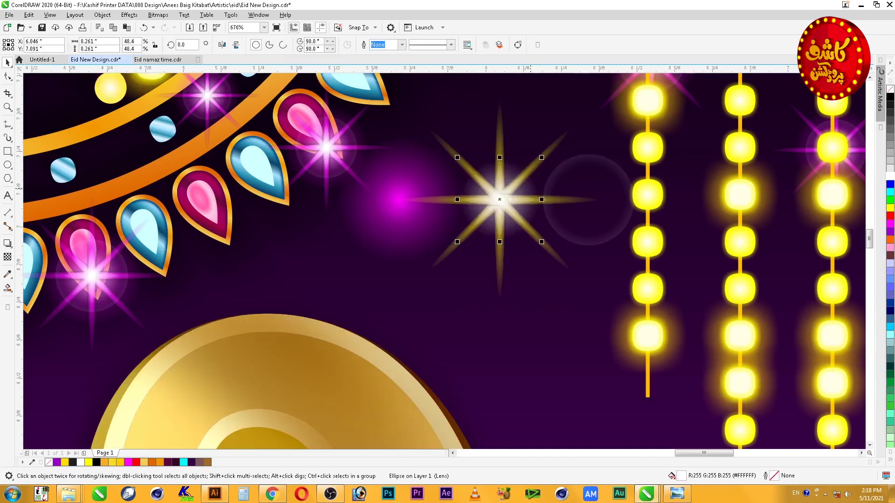
pyautogui.moveTo(499, 158); pyautogui.dragTo(500, 170)
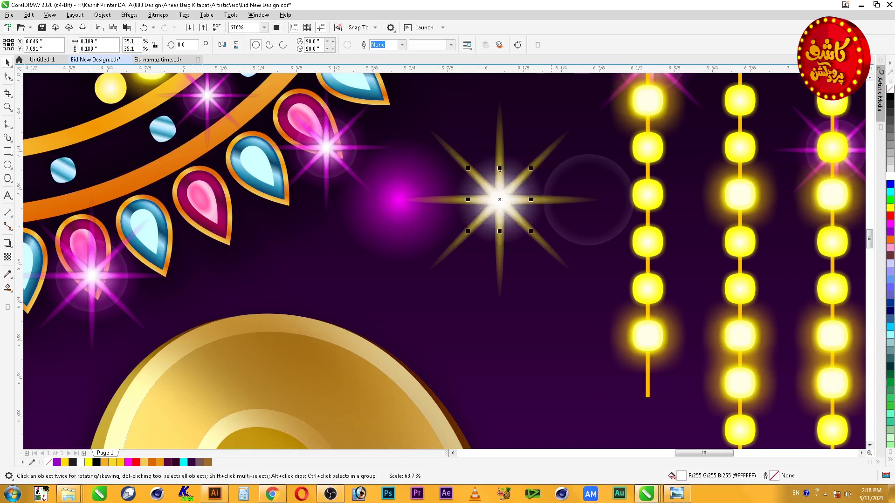
# Tint the faint ring yellow and centre it on the gold star
pyautogui.click(624, 220)
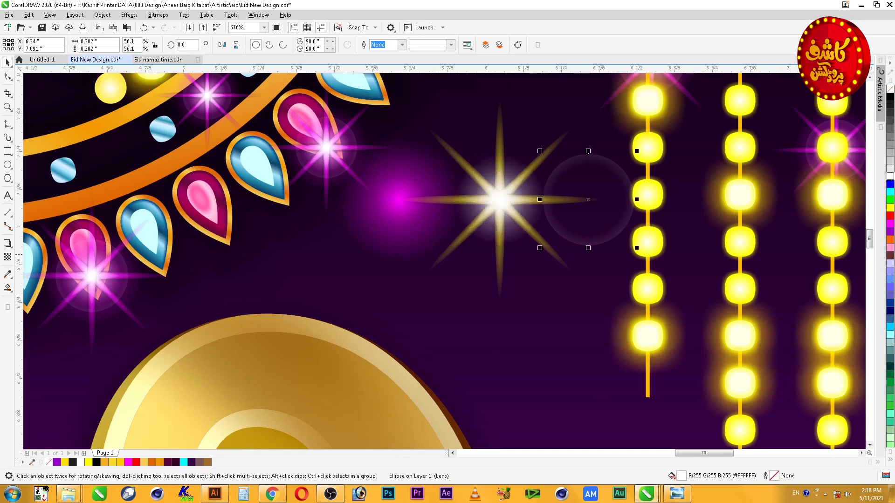
pyautogui.click(890, 207)
pyautogui.keyDown('shift'); pyautogui.click(513, 219); pyautogui.keyUp('shift')
pyautogui.press('c')
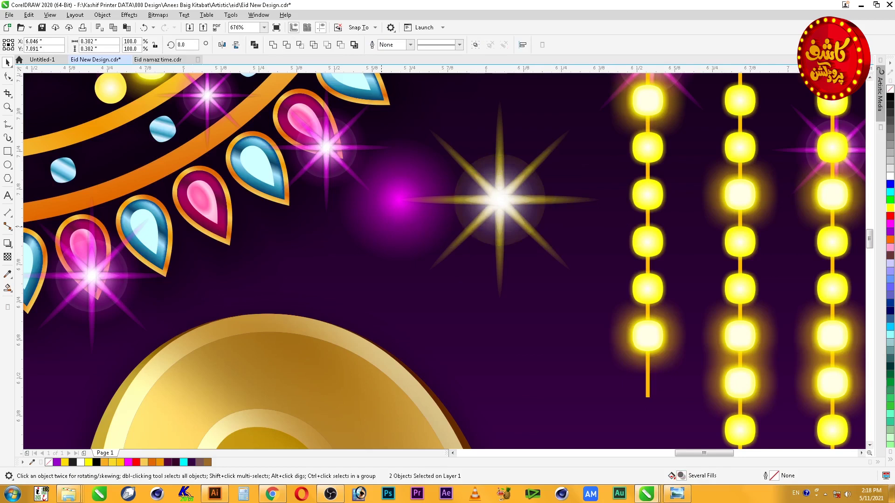
# Recolour the large magenta glow light yellow and move it onto the gold star's centre
pyautogui.click(381, 226)
pyautogui.click(890, 208)
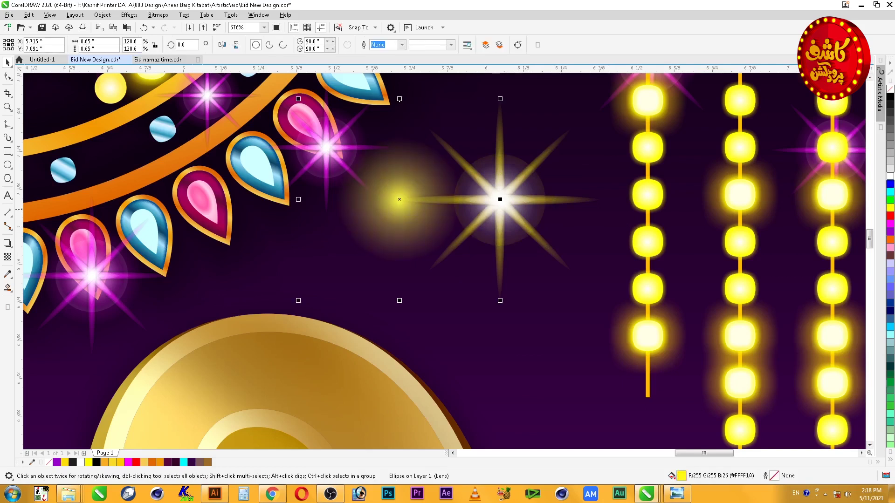
pyautogui.moveTo(399, 199); pyautogui.dragTo(499, 199)
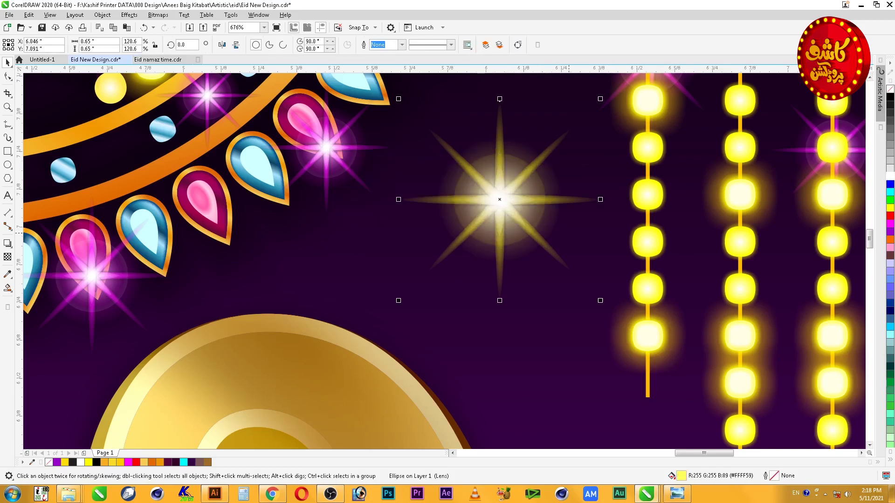
# Undo the latest glow edits and resize the glow ellipses around the gold star's centre
pyautogui.hotkey('ctrl', 'z')
pyautogui.hotkey('ctrl', 'z')
pyautogui.hotkey('ctrl', 'z')
pyautogui.moveTo(548, 151); pyautogui.dragTo(562, 142)
pyautogui.moveTo(499, 143); pyautogui.dragTo(500, 166)
# Select all the parts of the gold sparkle and group them
pyautogui.hotkey('ctrl', 'a')
pyautogui.moveTo(505, 199); pyautogui.dragTo(503, 214)
pyautogui.hotkey('ctrl', 'z')
pyautogui.keyDown('shift'); pyautogui.click(202, 202); pyautogui.keyUp('shift')
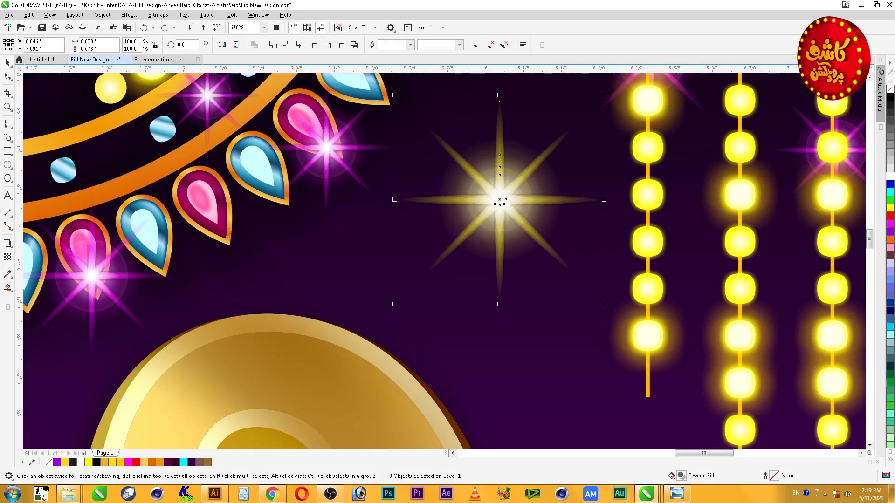
pyautogui.hotkey('ctrl', 'g')
# Place a copy of the gold sparkle on the upper curve of the ع and scale it to about 0.623 in
pyautogui.press('F4')
pyautogui.press('z')
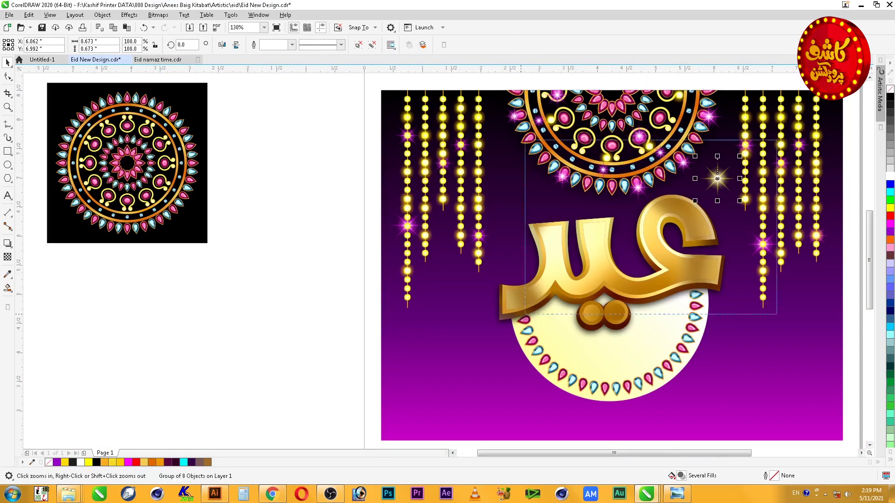
pyautogui.click(613, 235)
pyautogui.press('space')
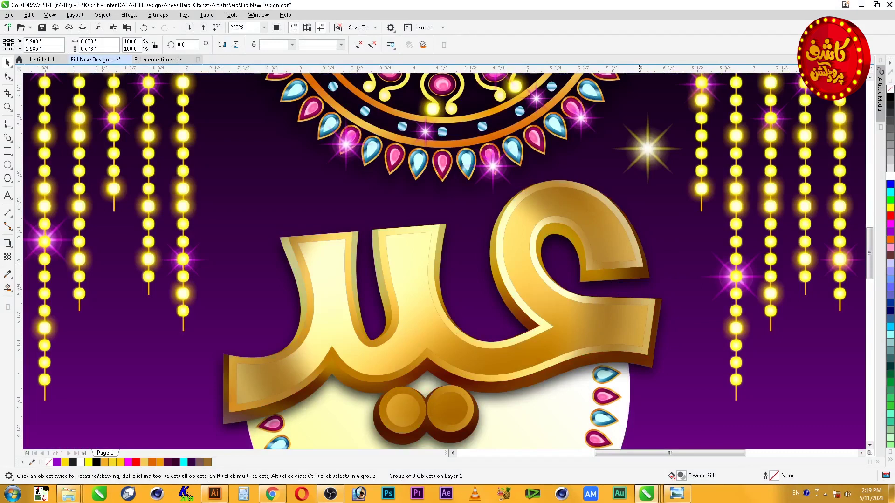
pyautogui.moveTo(639, 264); pyautogui.dragTo(607, 206)
pyautogui.rightClick(608, 206)
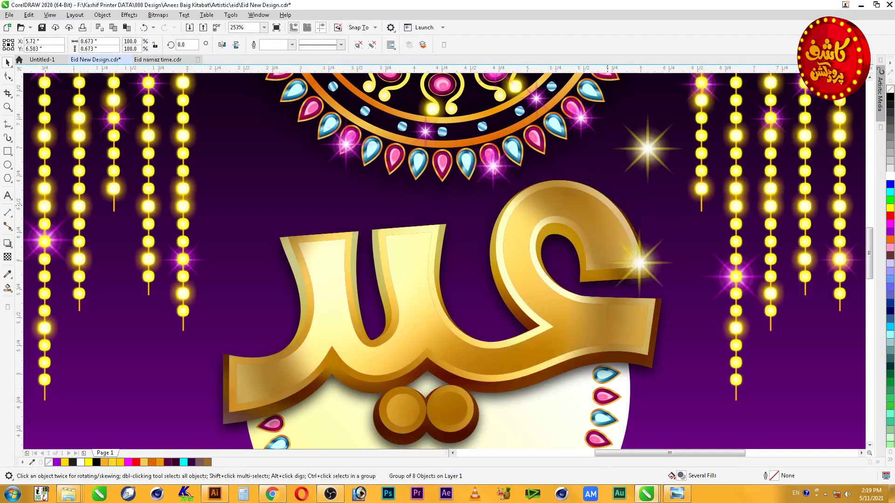
pyautogui.moveTo(649, 163); pyautogui.dragTo(643, 169)
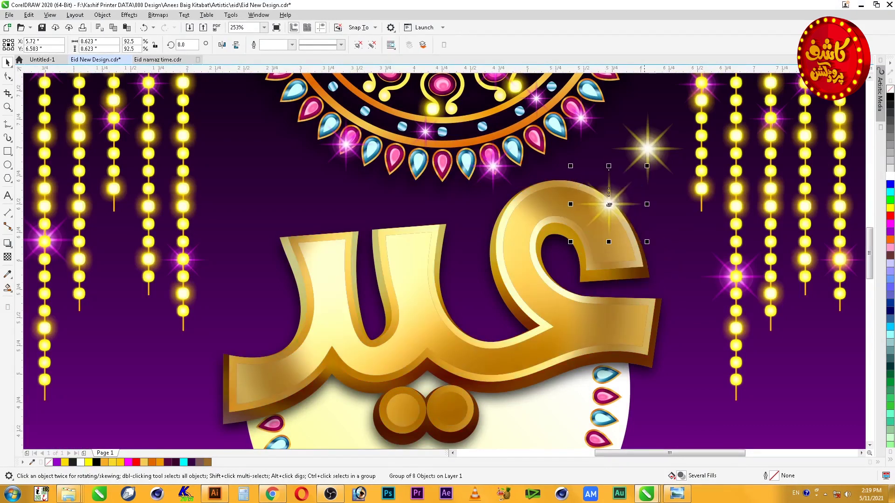
# Copy the sparkle to the ع's inner bend, the middle stroke's top and the lettering's left end, and delete the original beside the mandala
pyautogui.moveTo(608, 204); pyautogui.dragTo(548, 329)
pyautogui.press('Escape')
pyautogui.moveTo(585, 291); pyautogui.dragTo(582, 293)
pyautogui.moveTo(549, 330); pyautogui.dragTo(235, 365)
pyautogui.hotkey('ctrl', 's')
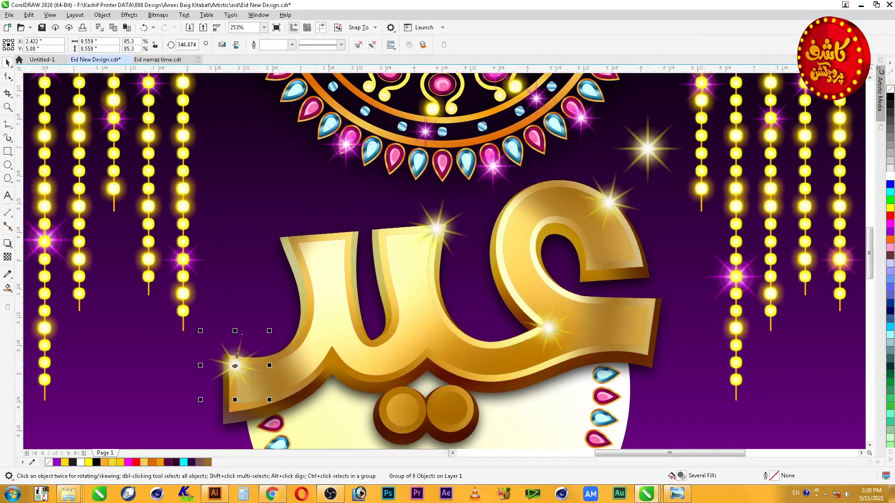
pyautogui.press('Delete')
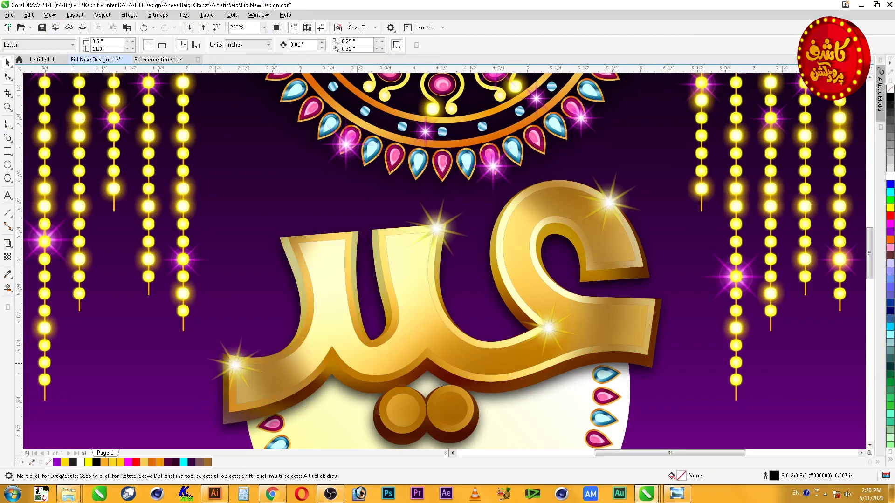
# Move the sparkle from the inner bend of the ع to the lettering's right end and save the document
pyautogui.moveTo(549, 328); pyautogui.dragTo(643, 349)
pyautogui.scroll(-1, 658, 389)
pyautogui.click(813, 210)
pyautogui.press('F2')
pyautogui.moveTo(812, 209)
pyautogui.mouseDown()
pyautogui.moveTo(559, 379)
pyautogui.moveTo(263, 496)
pyautogui.mouseUp()
pyautogui.hotkey('ctrl', 's')
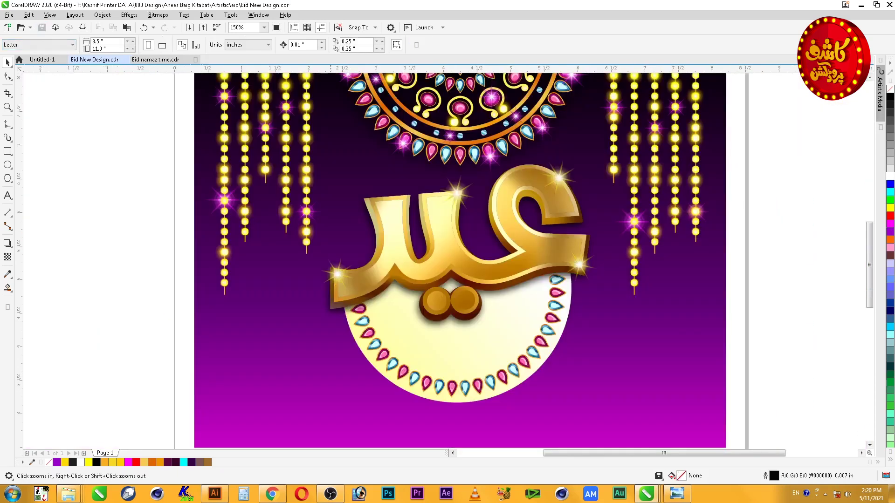